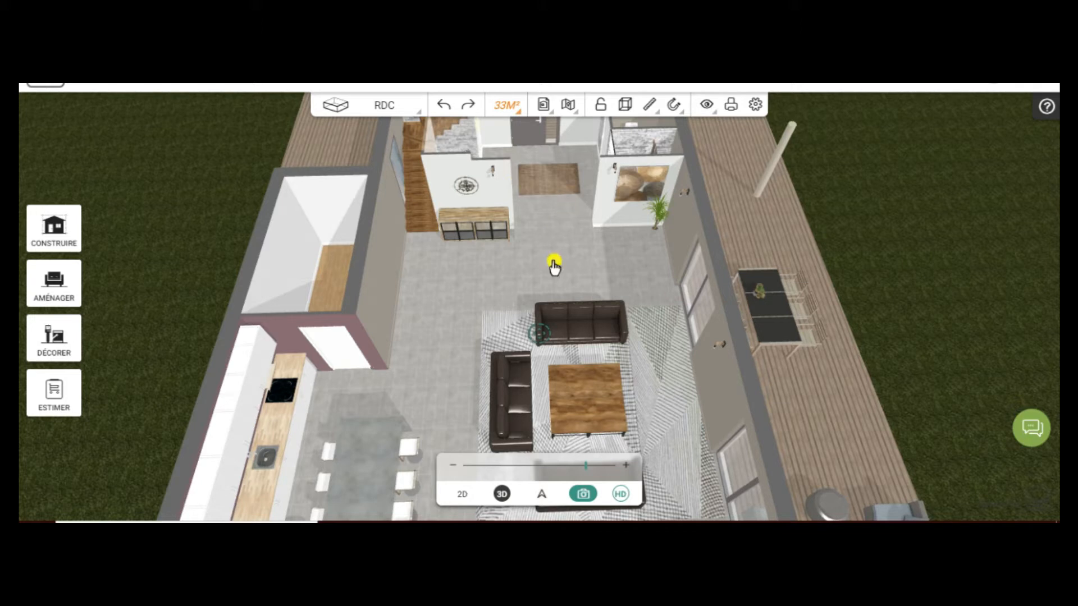
Enter the walkthrough mode in the living area and look around towards the entrance and the kitchen
{"action": "mouse_move", "coordinate": [572, 260]}
{"action": "left_mouse_down"}
{"action": "mouse_move", "coordinate": [560, 264]}
{"action": "mouse_move", "coordinate": [575, 265]}
{"action": "left_mouse_up"}
{"action": "left_click", "coordinate": [536, 494]}
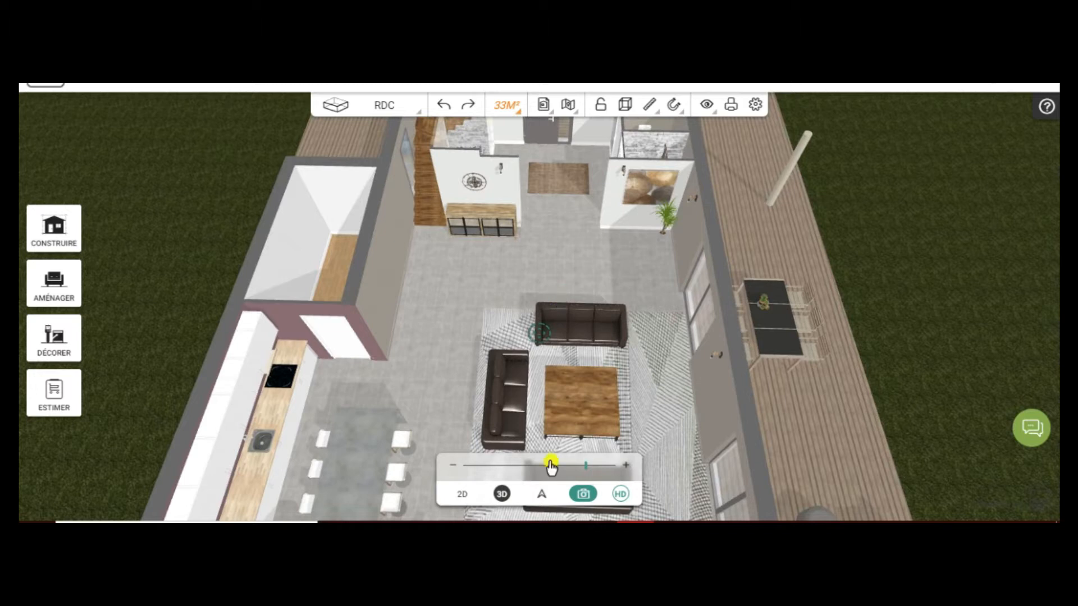
{"action": "left_click", "coordinate": [539, 495]}
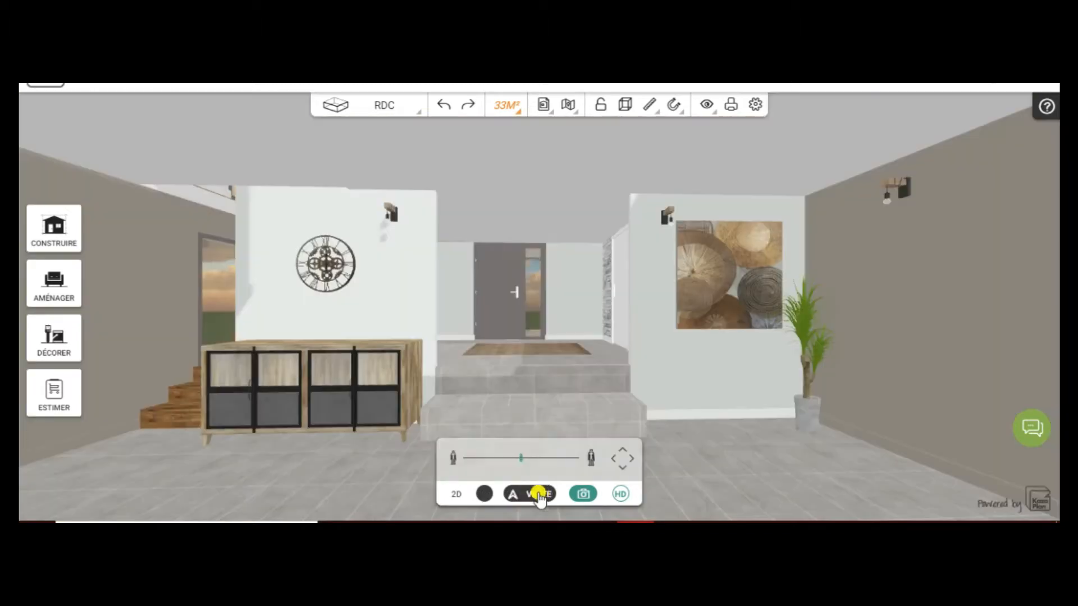
{"action": "mouse_move", "coordinate": [725, 476]}
{"action": "left_mouse_down"}
{"action": "mouse_move", "coordinate": [503, 327]}
{"action": "mouse_move", "coordinate": [532, 371]}
{"action": "mouse_move", "coordinate": [464, 422]}
{"action": "left_mouse_up"}
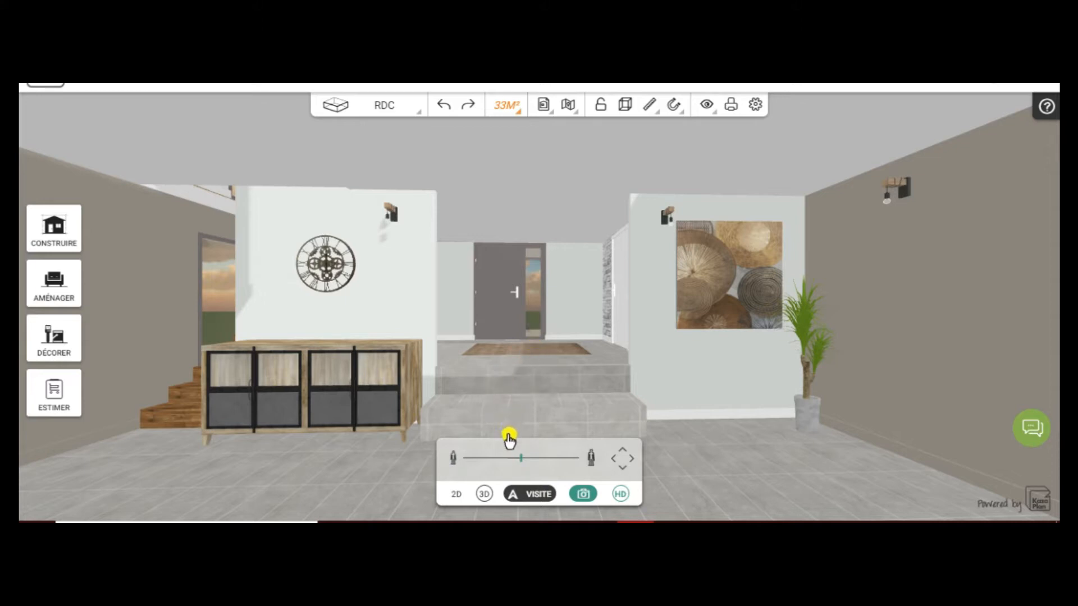
{"action": "left_click_drag", "start_coordinate": [704, 462], "coordinate": [286, 460]}
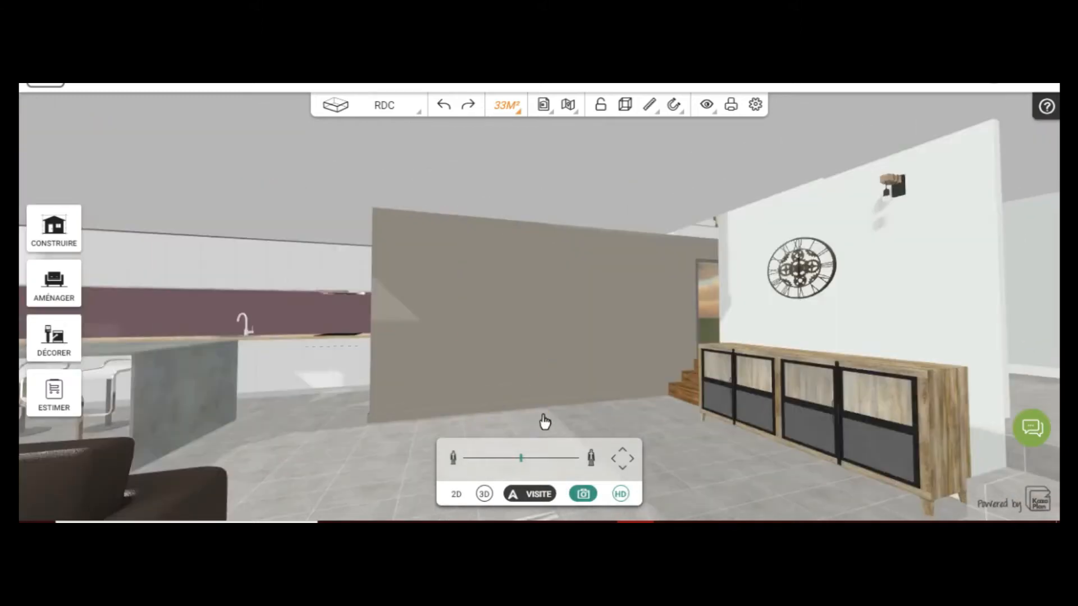
{"action": "mouse_move", "coordinate": [544, 420]}
{"action": "left_mouse_down"}
{"action": "mouse_move", "coordinate": [392, 453]}
{"action": "mouse_move", "coordinate": [251, 458]}
{"action": "mouse_move", "coordinate": [661, 490]}
{"action": "mouse_move", "coordinate": [854, 489]}
{"action": "mouse_move", "coordinate": [905, 465]}
{"action": "left_mouse_up"}
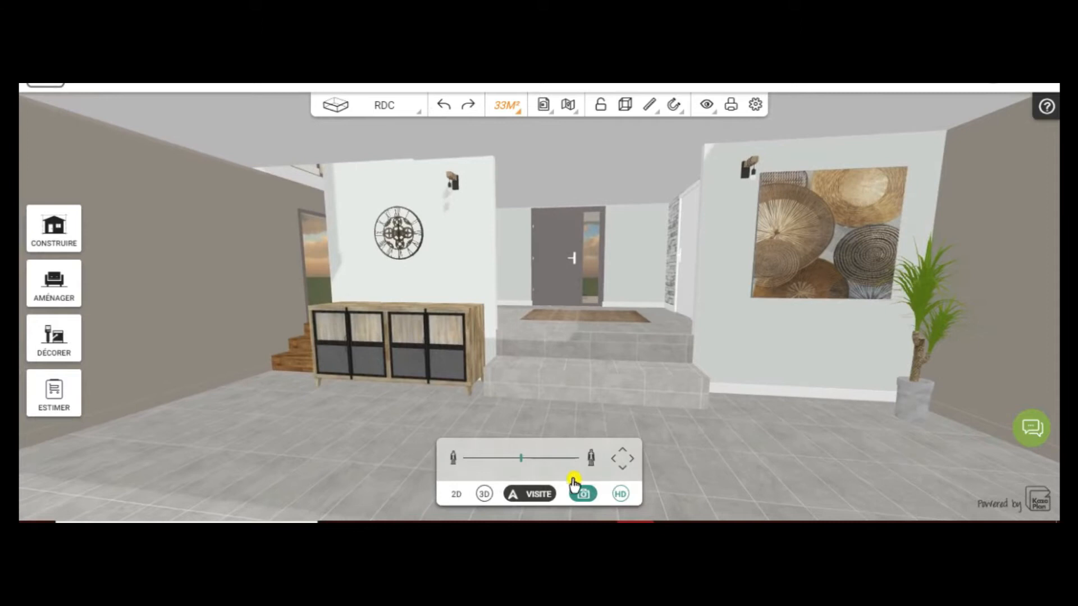
Return to the 3D overview, orbit to the entrance side and centre the view on the terrace outside the front door
{"action": "left_click", "coordinate": [482, 495]}
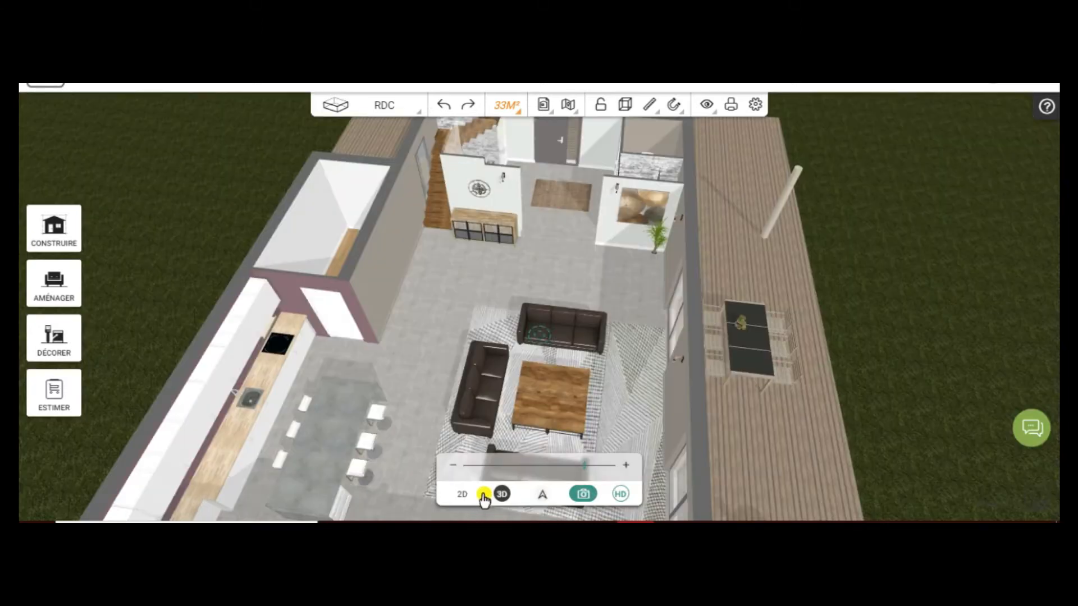
{"action": "left_click_drag", "start_coordinate": [885, 272], "coordinate": [226, 268]}
{"action": "scroll", "coordinate": [225, 267], "scroll_direction": "down", "scroll_amount": 5}
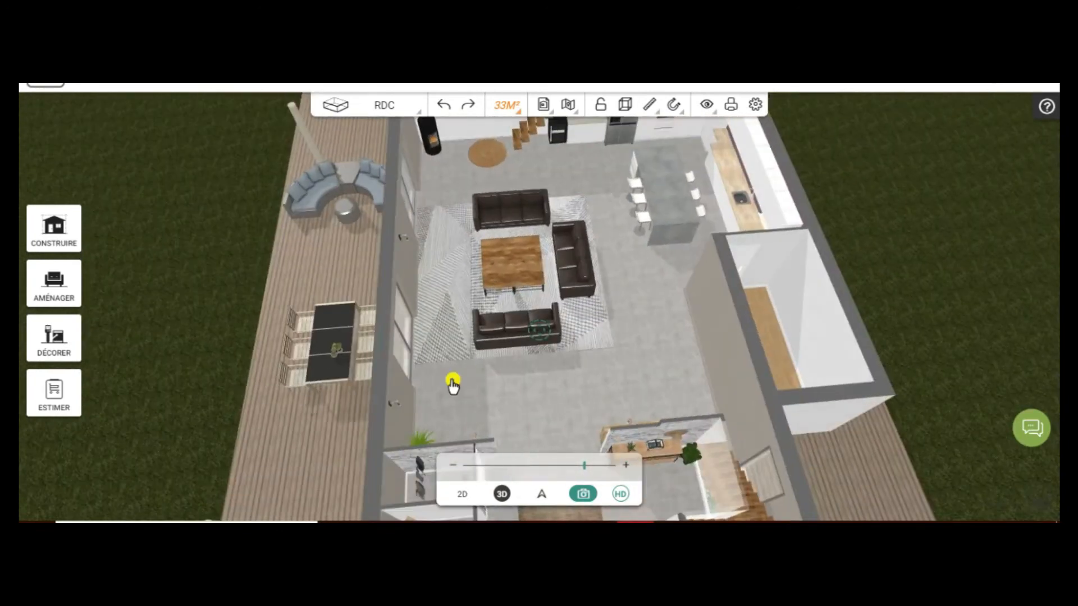
{"action": "scroll", "coordinate": [536, 411], "scroll_direction": "up", "scroll_amount": 3}
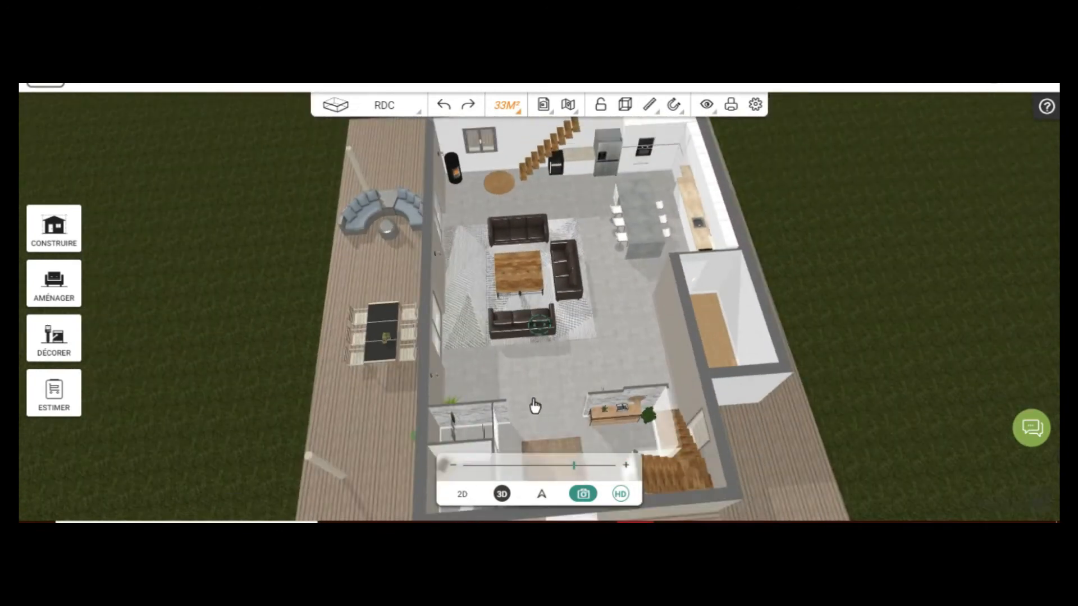
{"action": "left_click", "coordinate": [528, 357]}
{"action": "scroll", "coordinate": [697, 385], "scroll_direction": "down", "scroll_amount": 5}
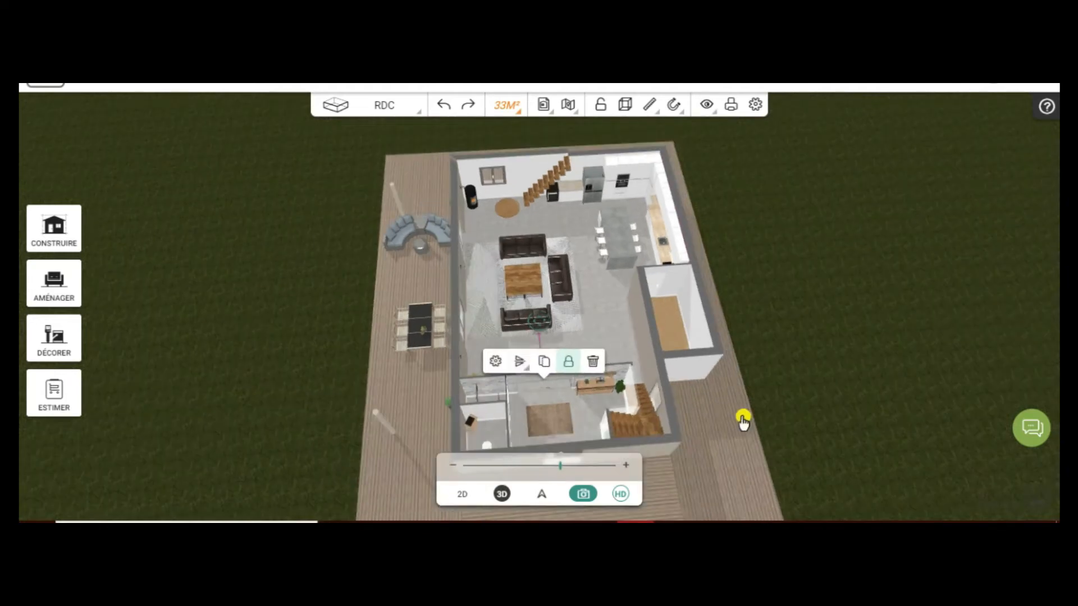
{"action": "scroll", "coordinate": [722, 448], "scroll_direction": "down", "scroll_amount": 1}
{"action": "left_click_drag", "start_coordinate": [700, 419], "coordinate": [528, 460]}
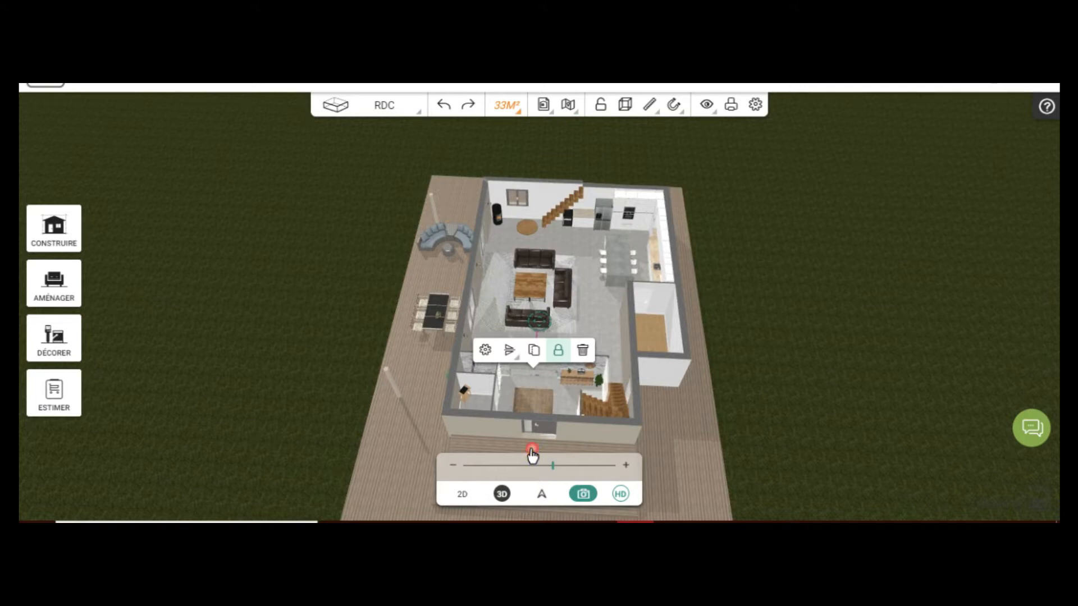
{"action": "double_click", "coordinate": [532, 450]}
{"action": "left_click_drag", "start_coordinate": [537, 321], "coordinate": [544, 337]}
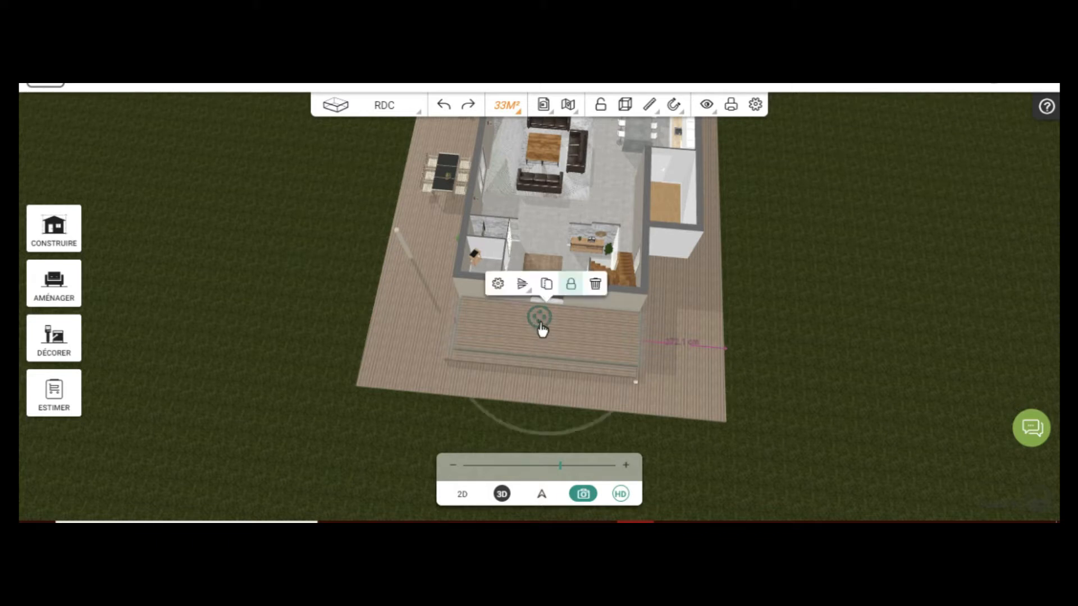
Start the walkthrough outside the front door, raise the eye height and open the door
{"action": "left_click", "coordinate": [543, 494]}
{"action": "left_click", "coordinate": [549, 423]}
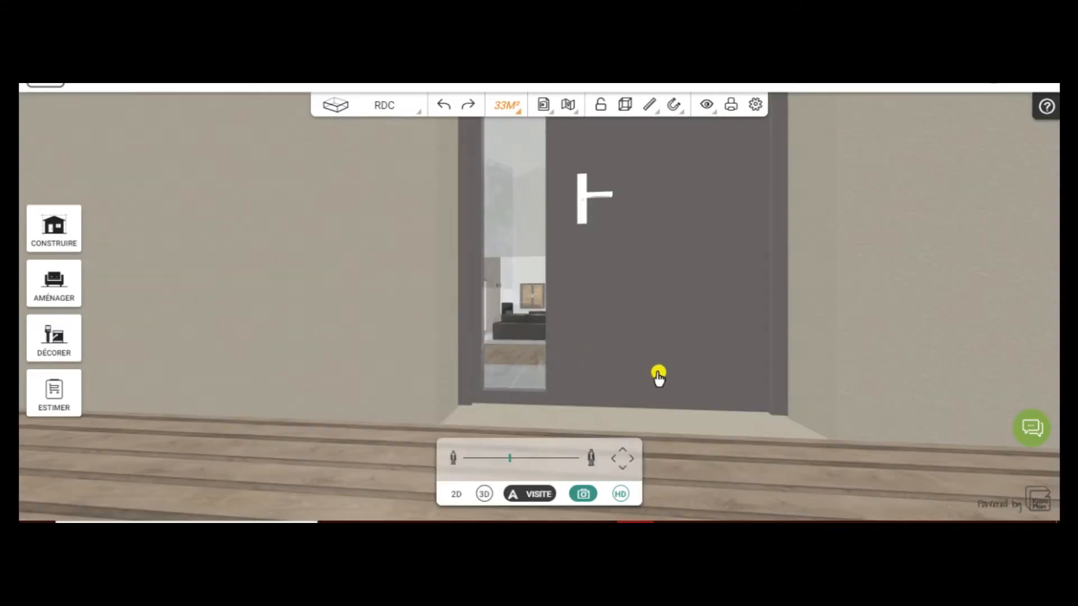
{"action": "left_click_drag", "start_coordinate": [513, 463], "coordinate": [539, 463]}
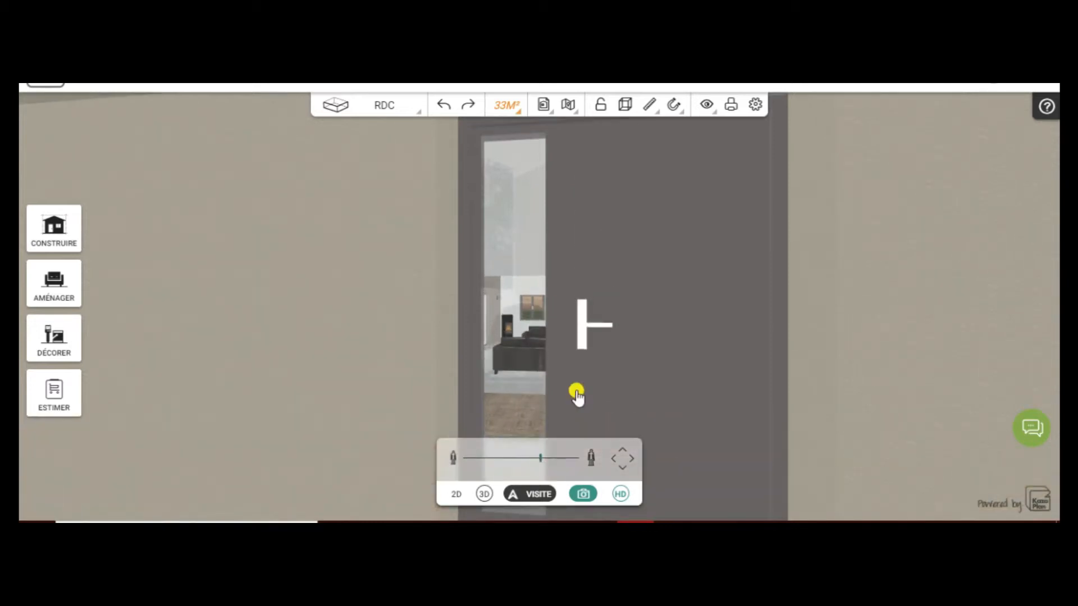
{"action": "left_click", "coordinate": [595, 323]}
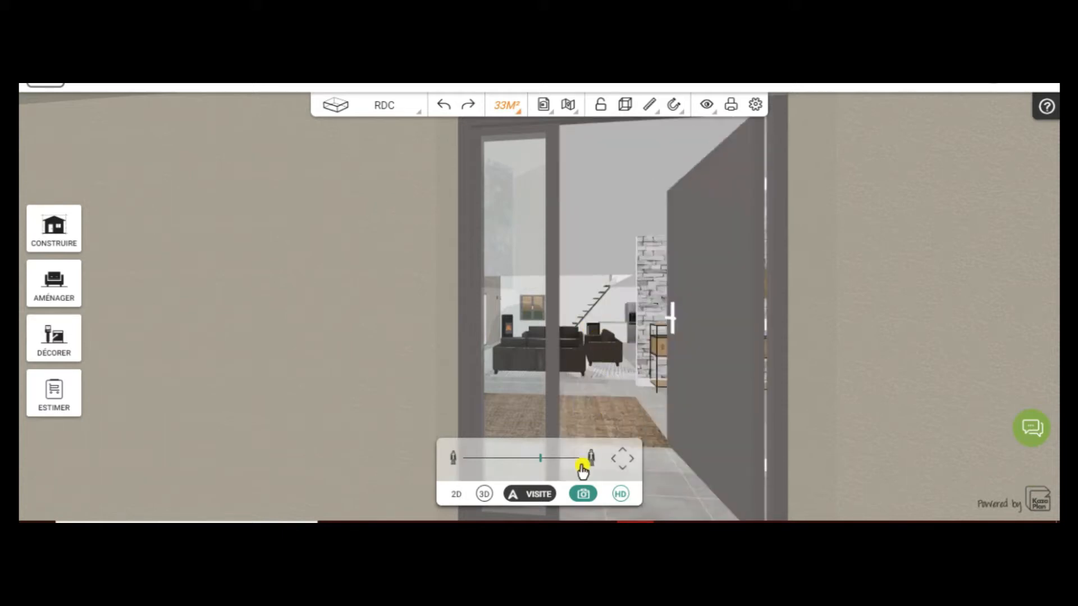
Walk forward through the open front door into the entrance hall
{"action": "left_click", "coordinate": [624, 451]}
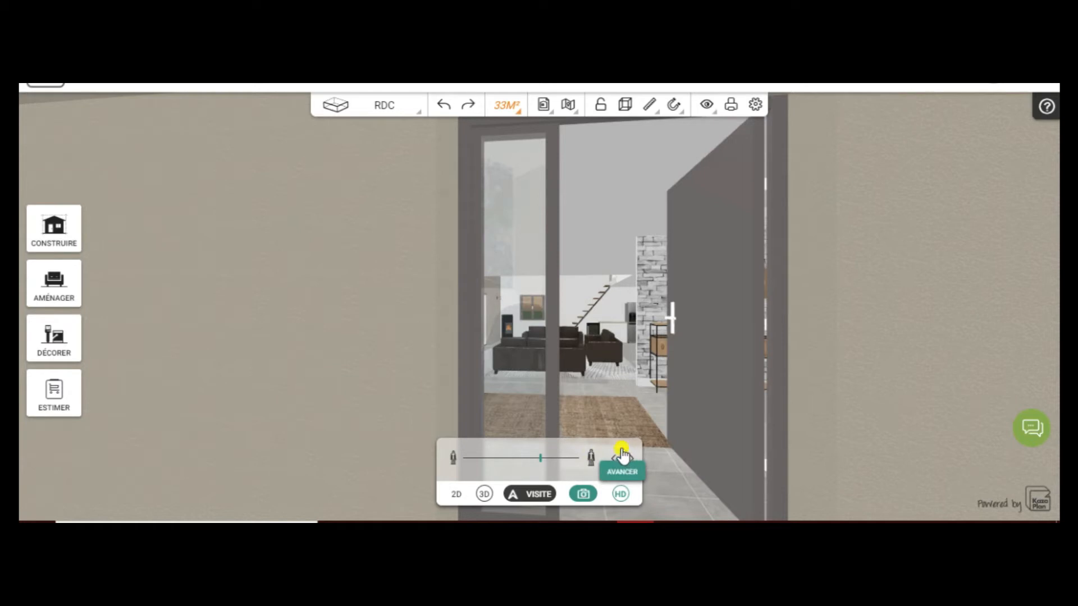
{"action": "left_click", "coordinate": [621, 454]}
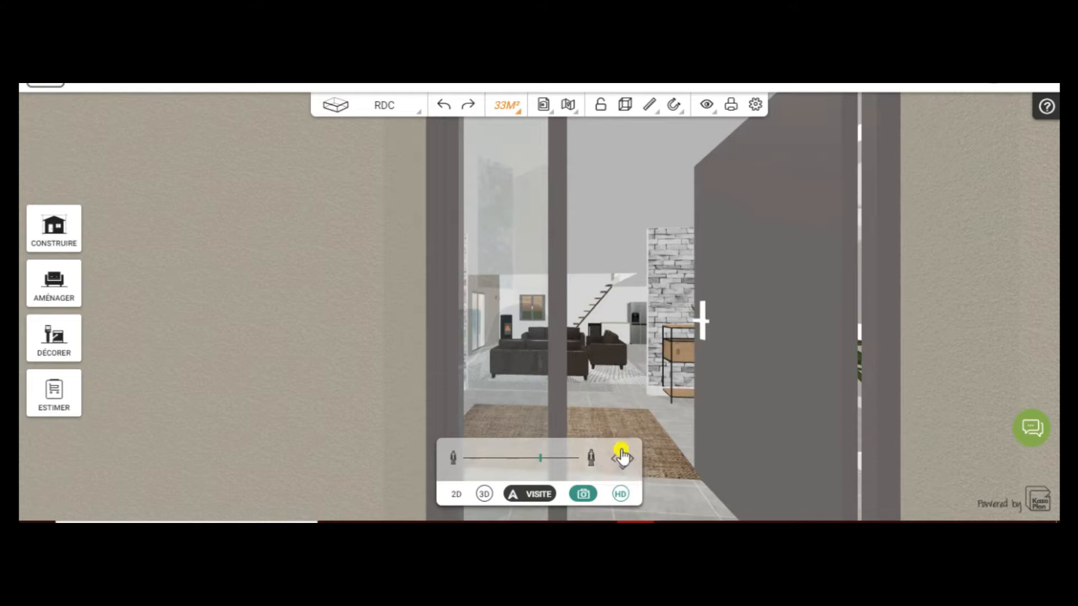
{"action": "left_click", "coordinate": [624, 452]}
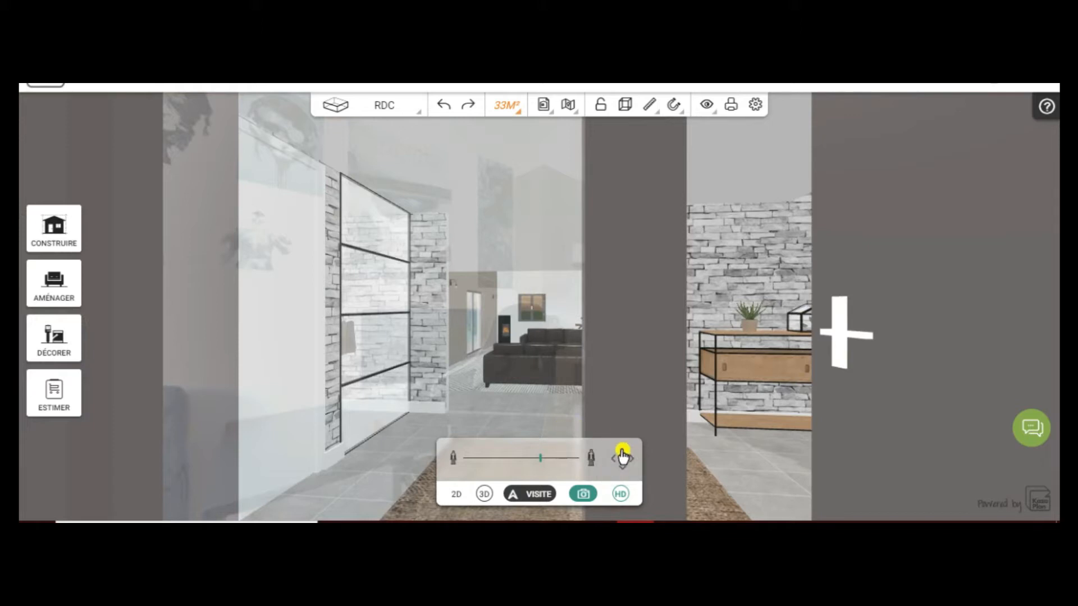
{"action": "left_click", "coordinate": [623, 455]}
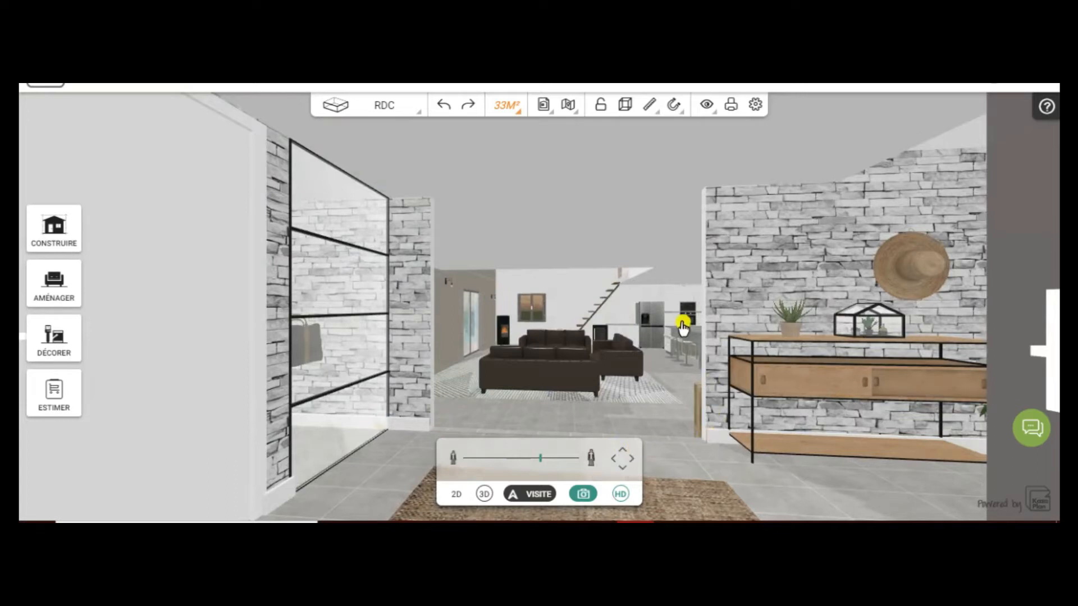
Advance through the entrance hall while turning to view the console table, the wooden staircase and the flower bed
{"action": "left_click_drag", "start_coordinate": [677, 462], "coordinate": [776, 487]}
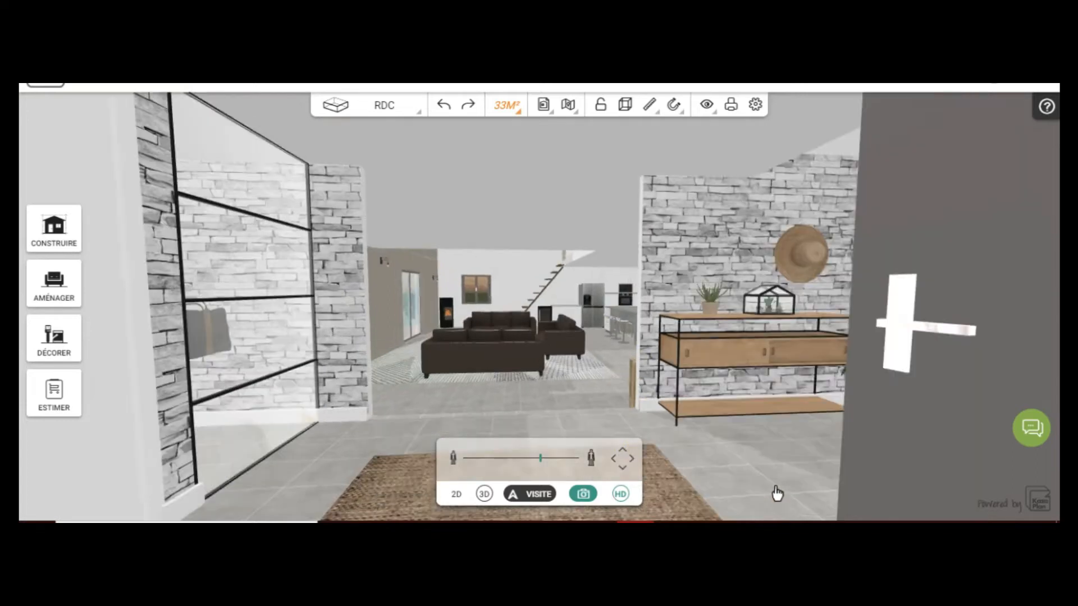
{"action": "left_click", "coordinate": [624, 452]}
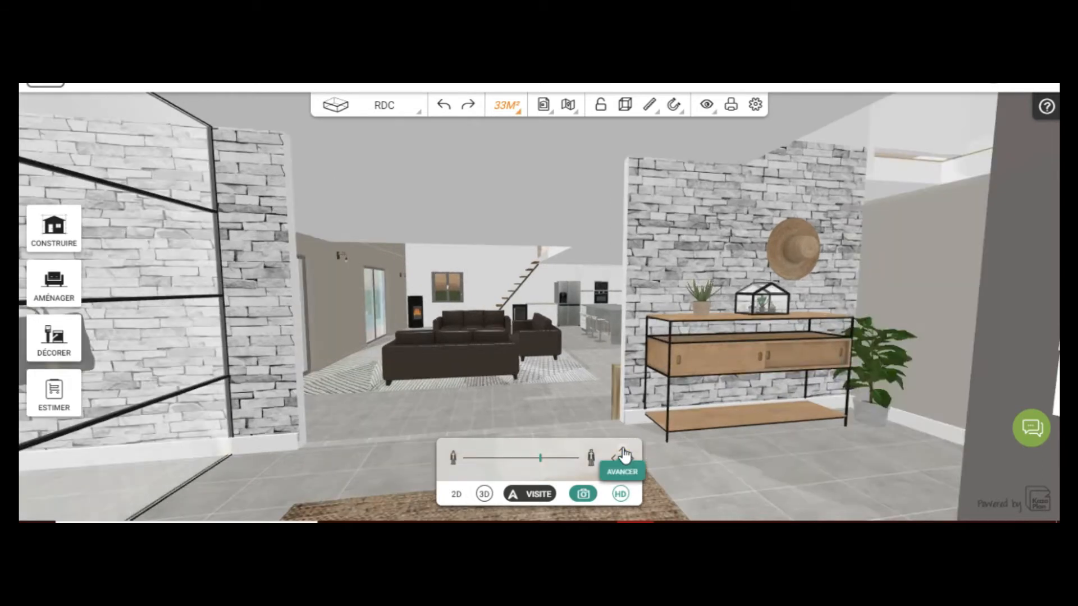
{"action": "left_click", "coordinate": [623, 452]}
{"action": "left_click_drag", "start_coordinate": [754, 396], "coordinate": [859, 466]}
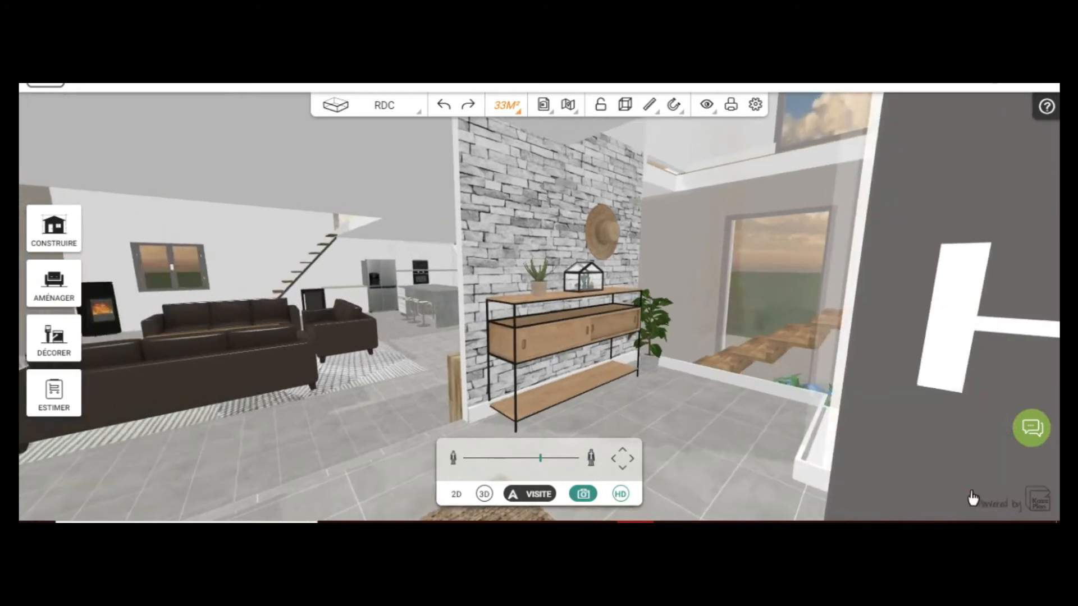
{"action": "left_click", "coordinate": [626, 453]}
{"action": "left_click", "coordinate": [622, 451]}
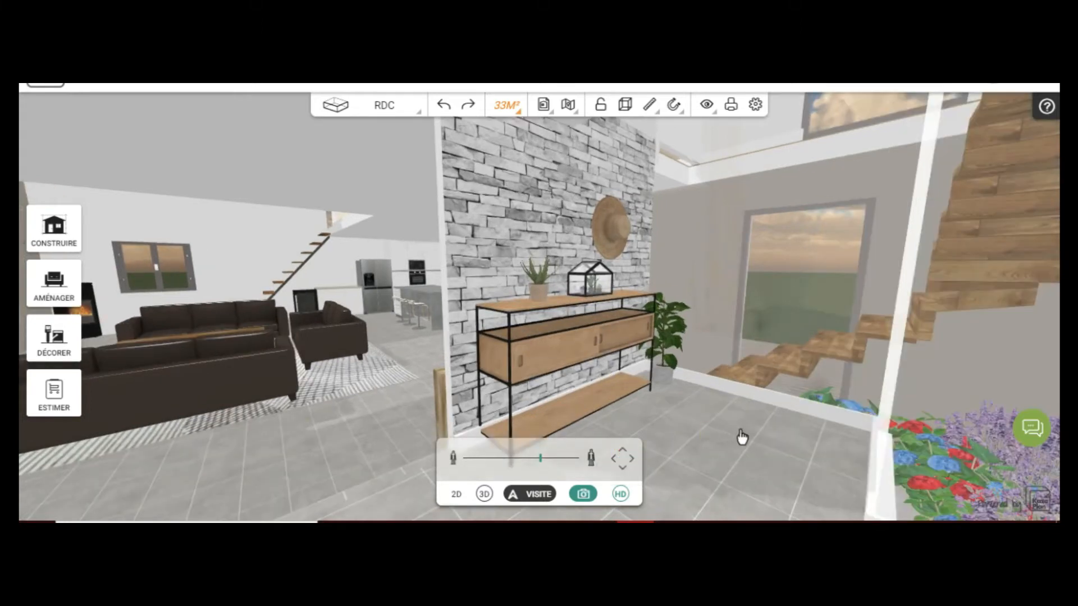
{"action": "left_click_drag", "start_coordinate": [702, 426], "coordinate": [824, 478]}
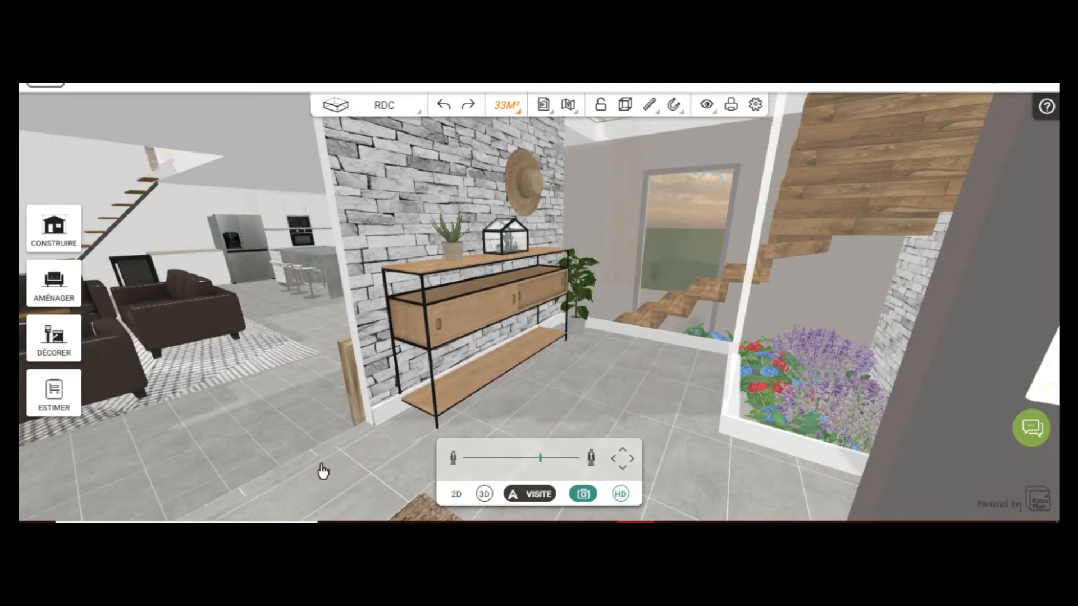
Turn across the hall past the glazed cloakroom and open the white toilet door beside it
{"action": "left_click_drag", "start_coordinate": [359, 445], "coordinate": [67, 463]}
{"action": "left_click_drag", "start_coordinate": [357, 403], "coordinate": [174, 451]}
{"action": "left_click_drag", "start_coordinate": [426, 401], "coordinate": [463, 407]}
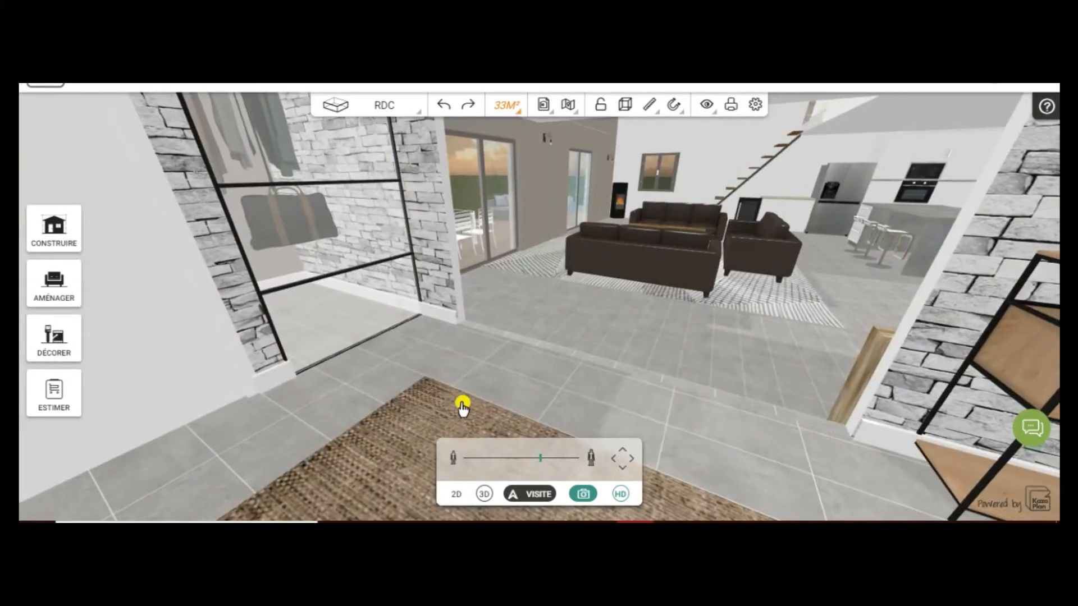
{"action": "left_click_drag", "start_coordinate": [413, 348], "coordinate": [396, 302]}
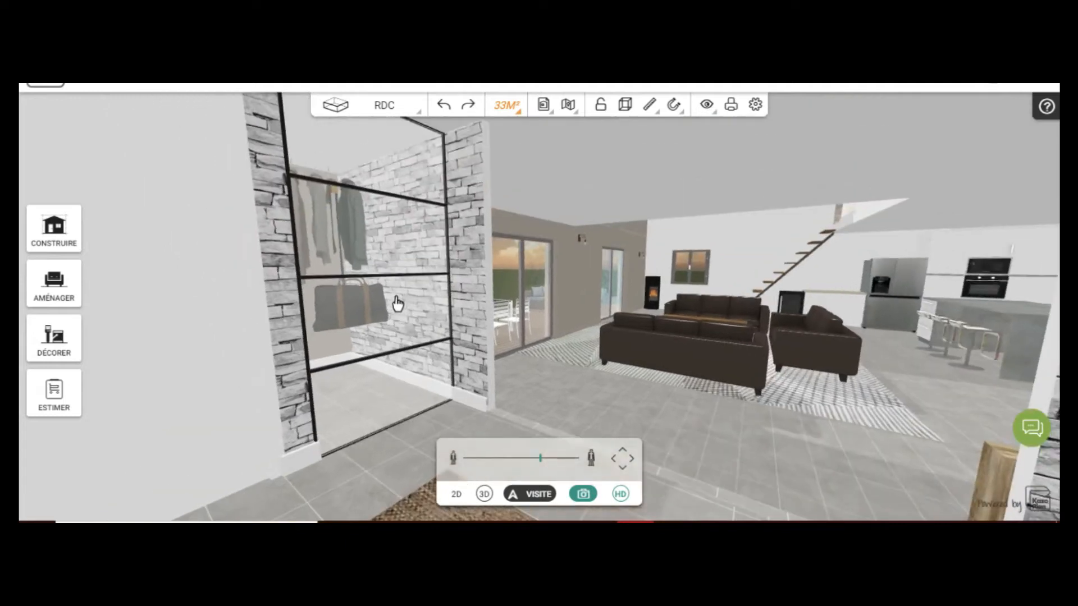
{"action": "left_click_drag", "start_coordinate": [508, 461], "coordinate": [325, 452]}
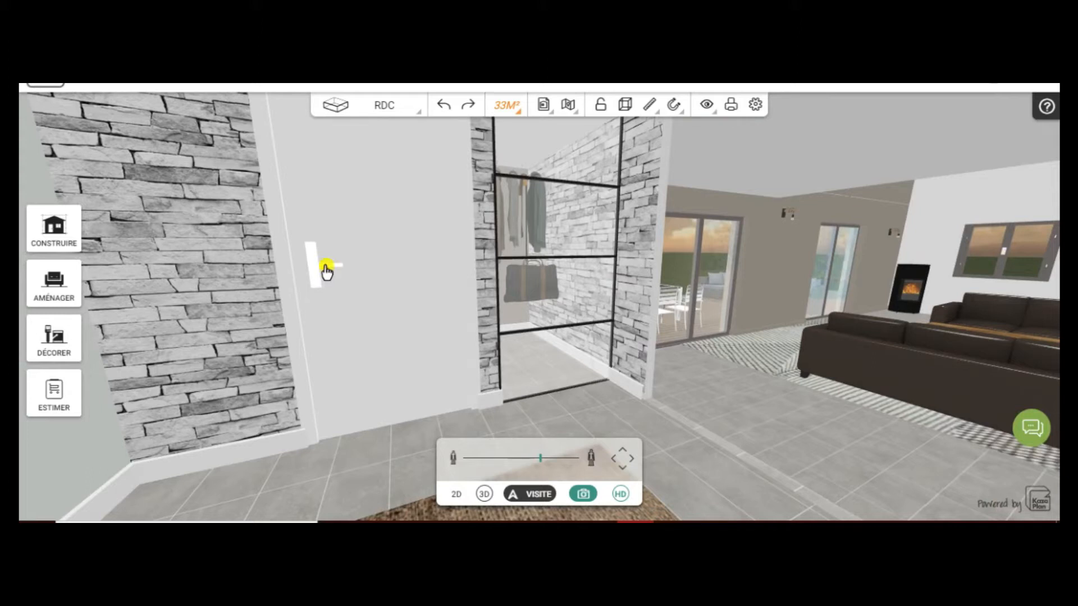
{"action": "left_click", "coordinate": [326, 269]}
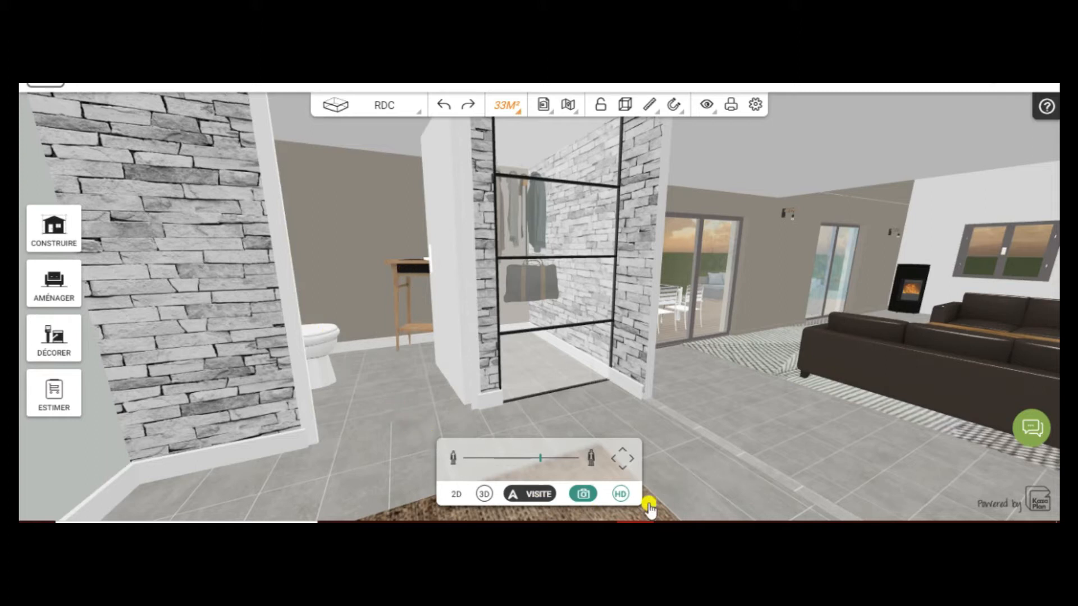
Turn back towards the living room and walk forward out of the hall to face the sofas
{"action": "left_click", "coordinate": [633, 460]}
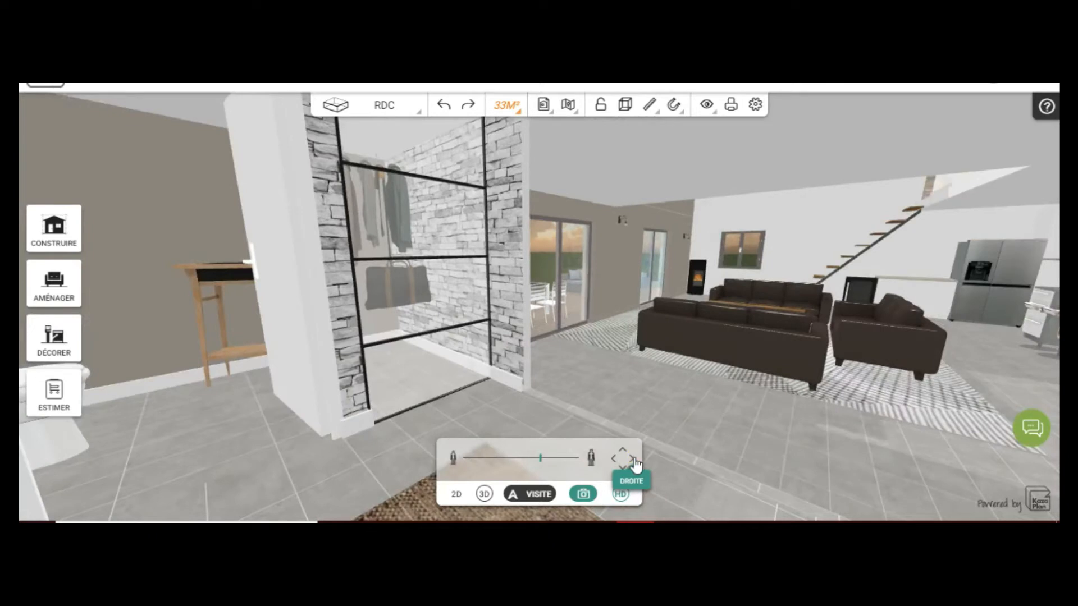
{"action": "left_click", "coordinate": [632, 460]}
{"action": "left_click", "coordinate": [633, 460]}
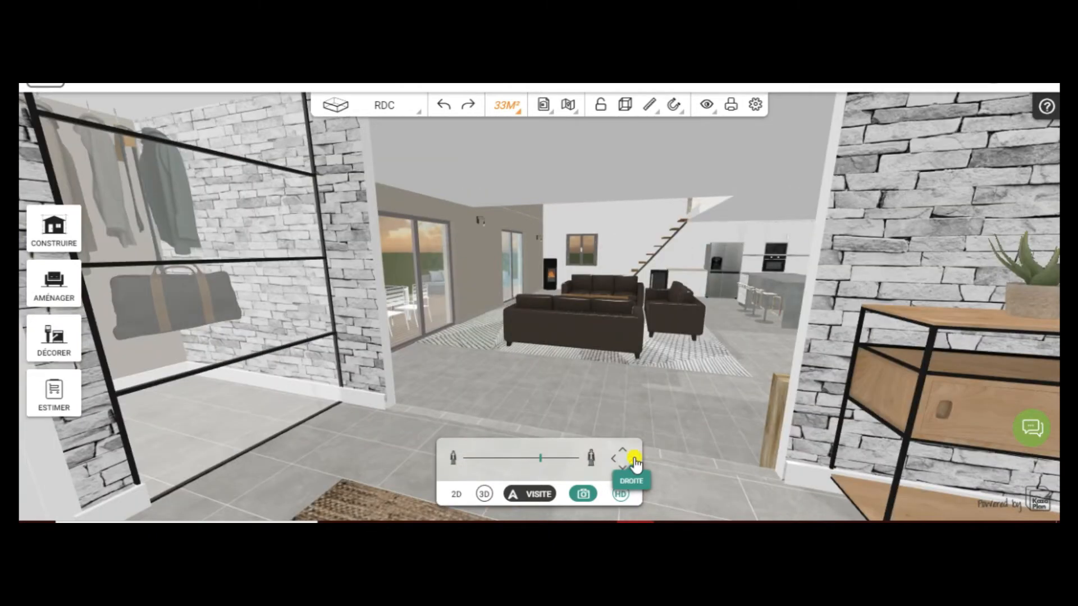
{"action": "left_click", "coordinate": [633, 460]}
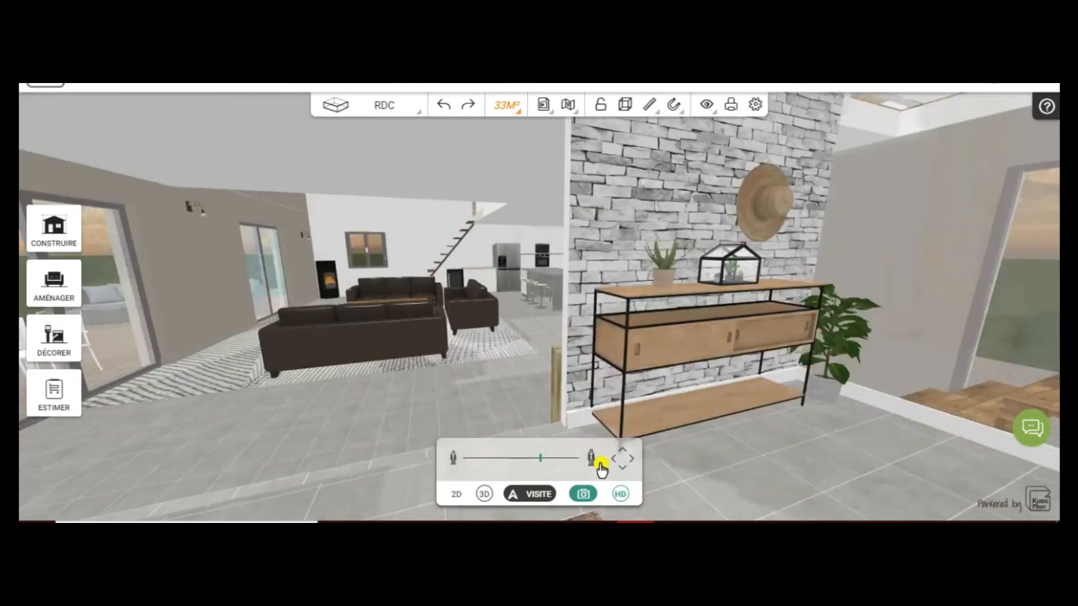
{"action": "left_click", "coordinate": [614, 459]}
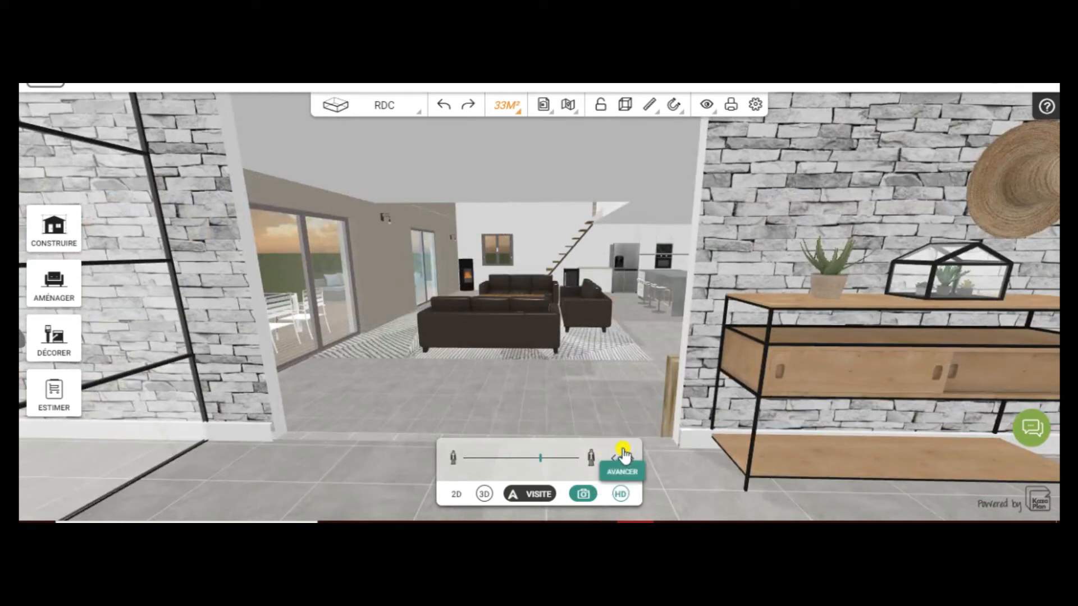
{"action": "left_click", "coordinate": [623, 454]}
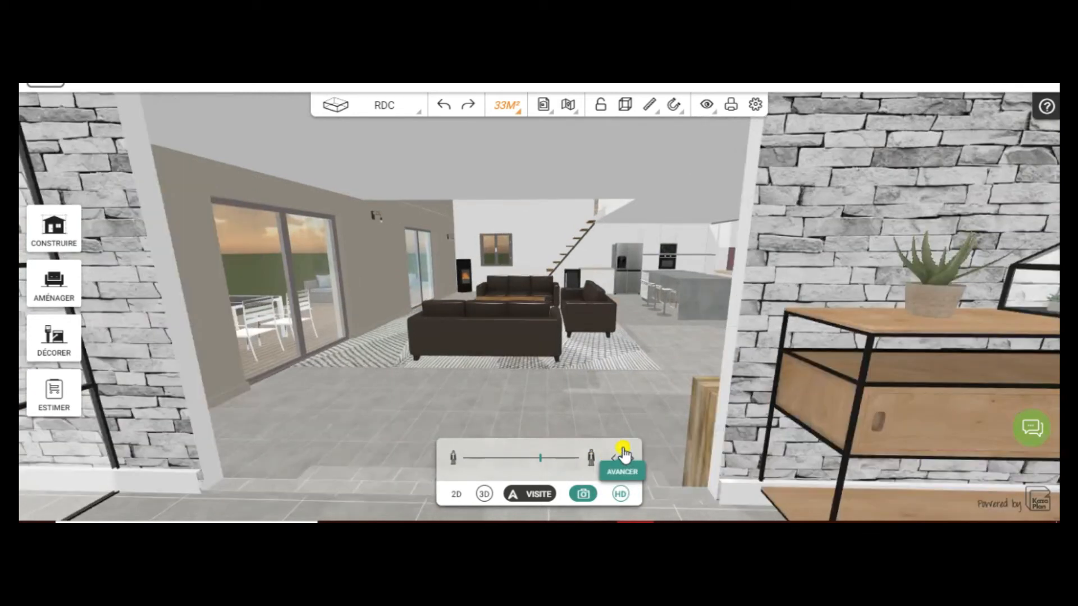
{"action": "left_click", "coordinate": [624, 454]}
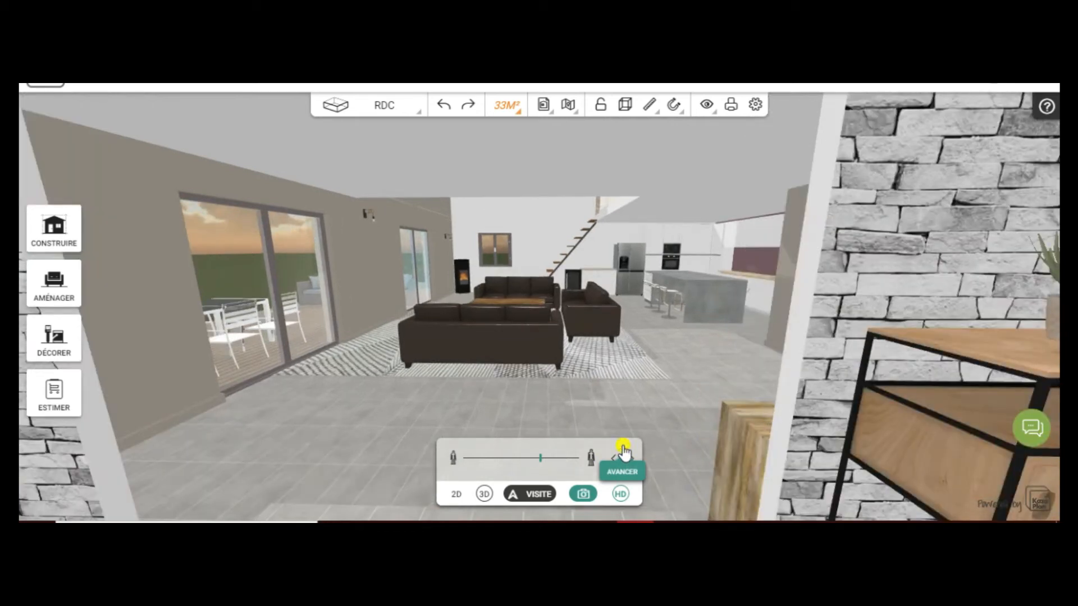
{"action": "left_click", "coordinate": [623, 454]}
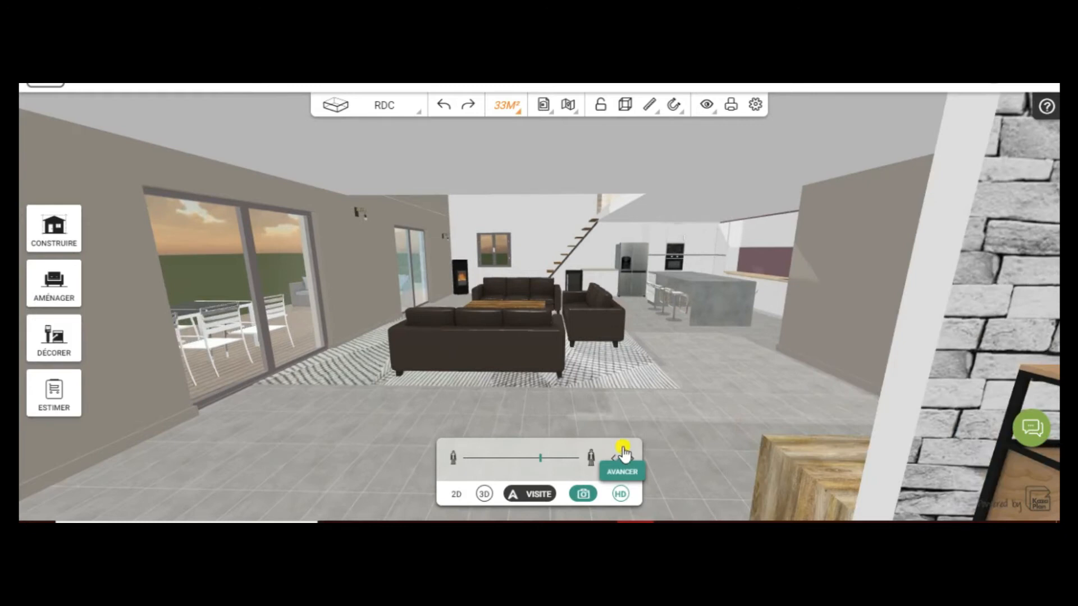
{"action": "left_click", "coordinate": [626, 454]}
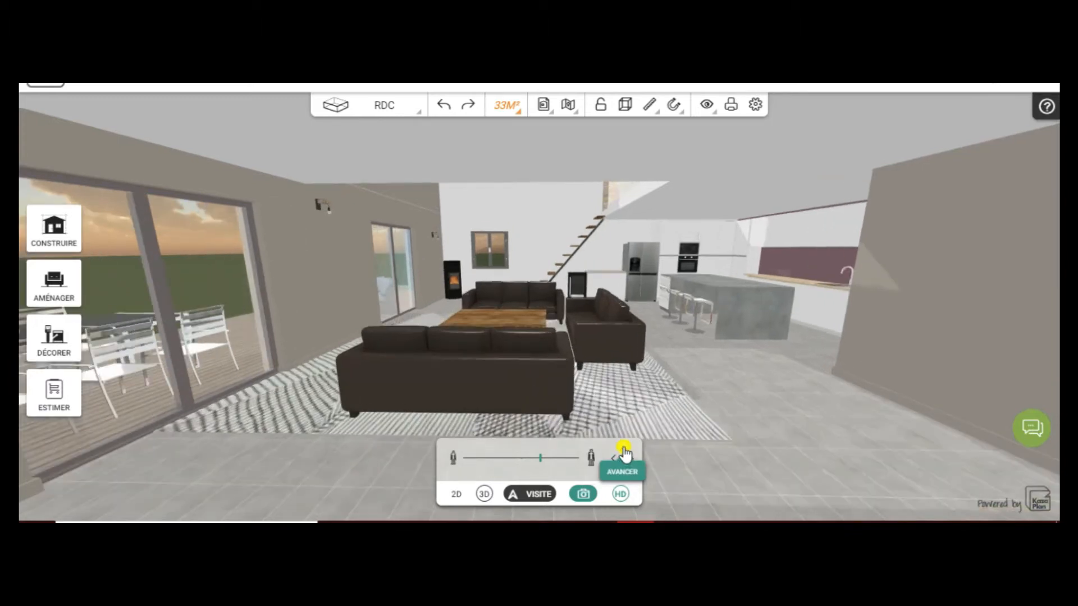
Turn around towards the entrance hall and walk backwards down the steps into the living room
{"action": "left_click_drag", "start_coordinate": [370, 366], "coordinate": [817, 515]}
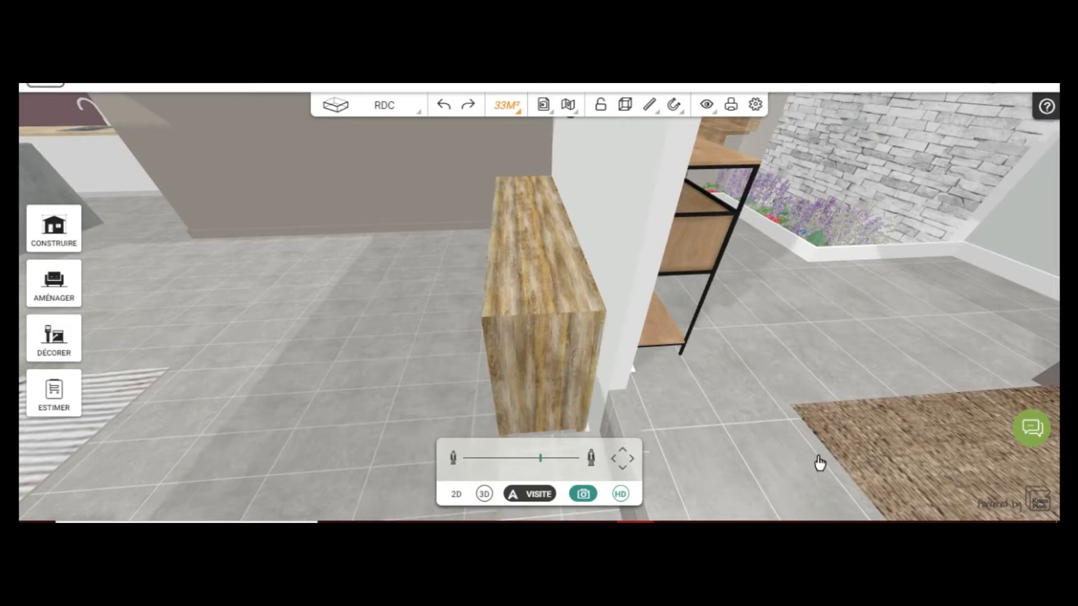
{"action": "left_click_drag", "start_coordinate": [780, 449], "coordinate": [948, 489]}
{"action": "left_click_drag", "start_coordinate": [732, 413], "coordinate": [806, 421]}
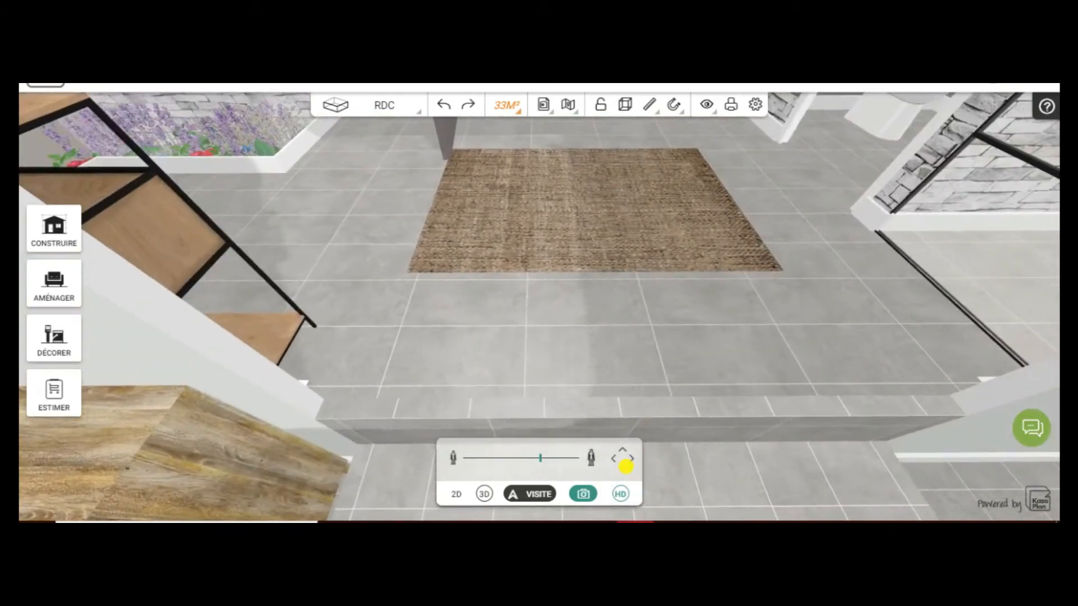
{"action": "left_click", "coordinate": [624, 467]}
{"action": "left_click", "coordinate": [625, 472]}
{"action": "left_click", "coordinate": [625, 472]}
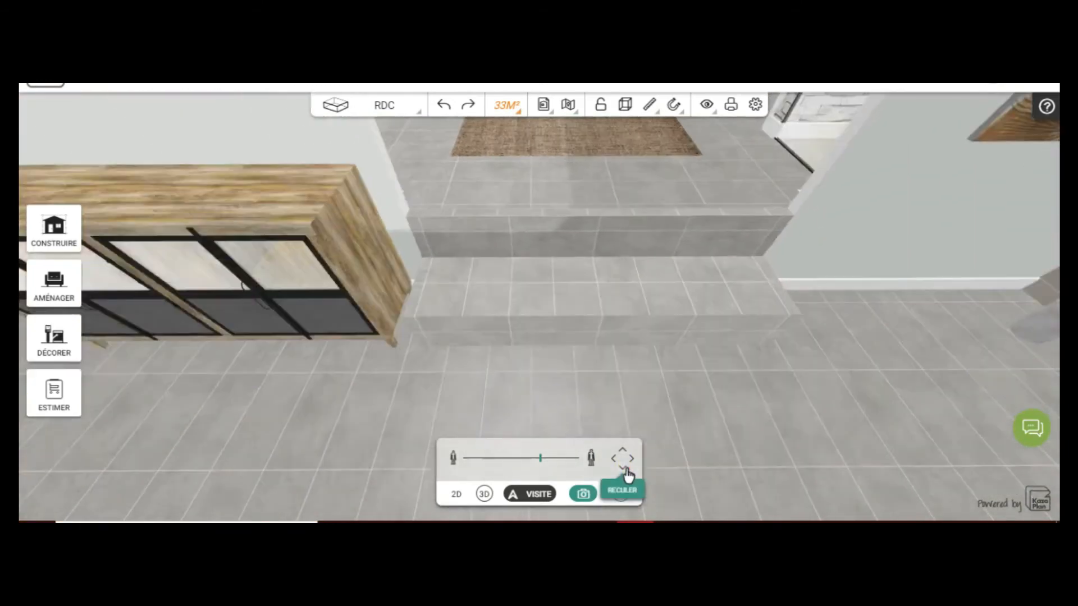
Raise the gaze and back further away to view the hall steps between the sideboard and the wall art
{"action": "left_click_drag", "start_coordinate": [711, 461], "coordinate": [683, 365]}
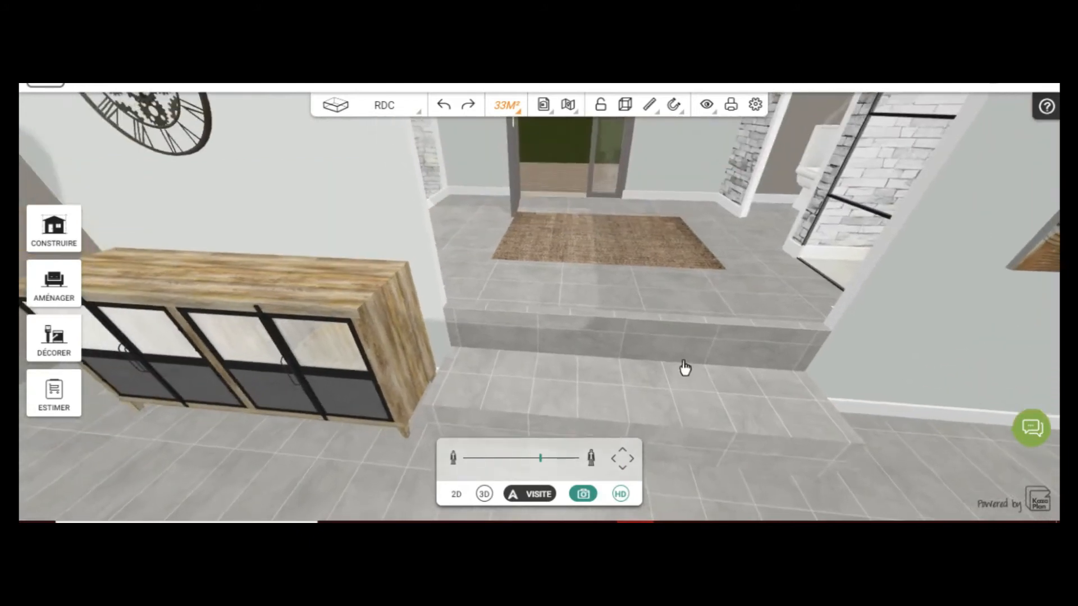
{"action": "left_click", "coordinate": [621, 475]}
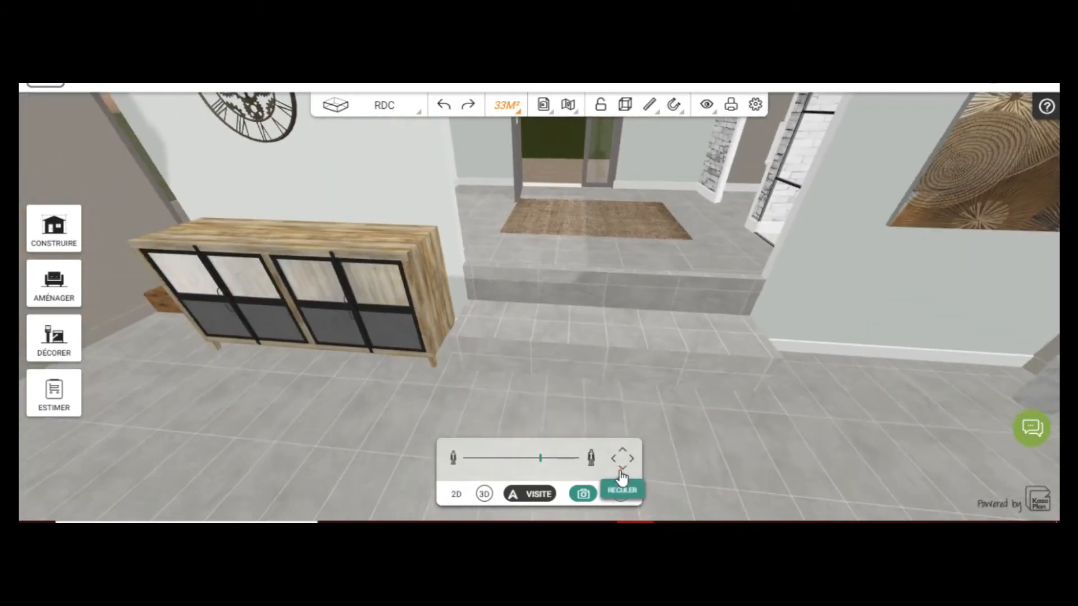
{"action": "left_click_drag", "start_coordinate": [669, 462], "coordinate": [647, 376]}
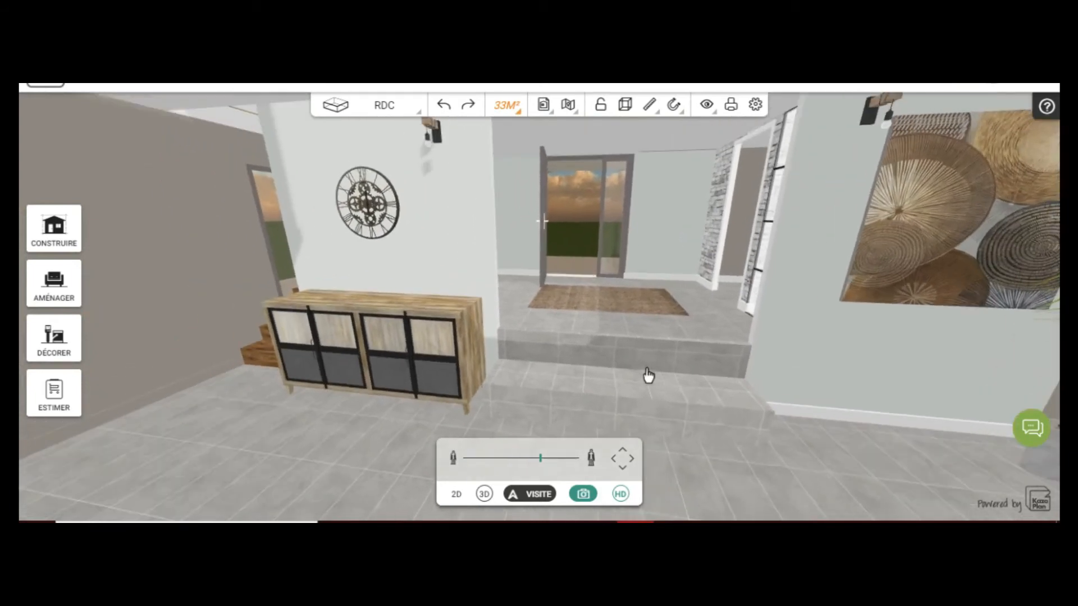
{"action": "left_click", "coordinate": [572, 378]}
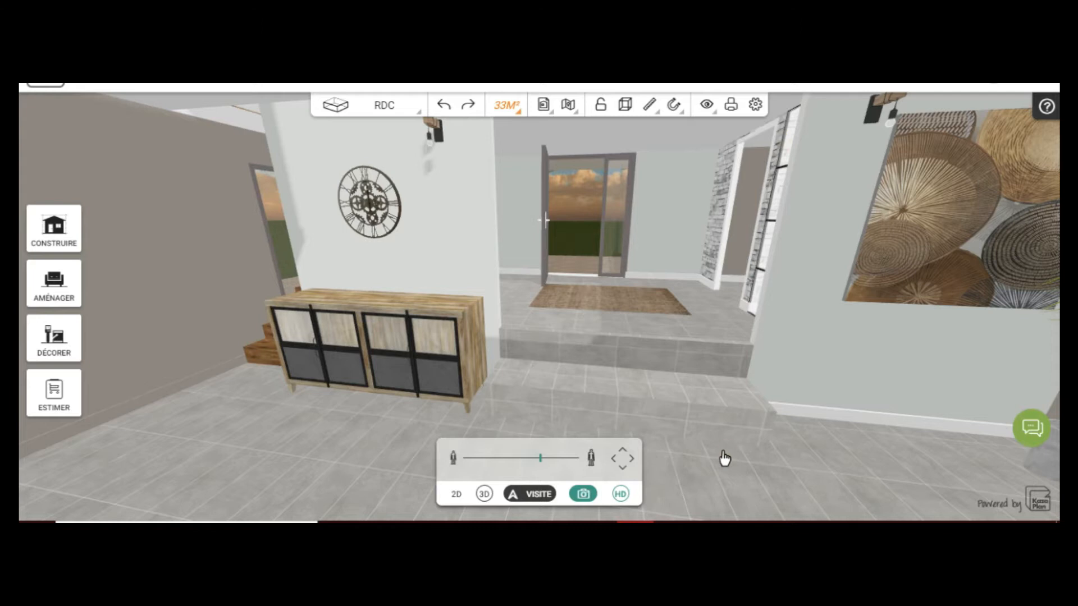
{"action": "left_click", "coordinate": [750, 461]}
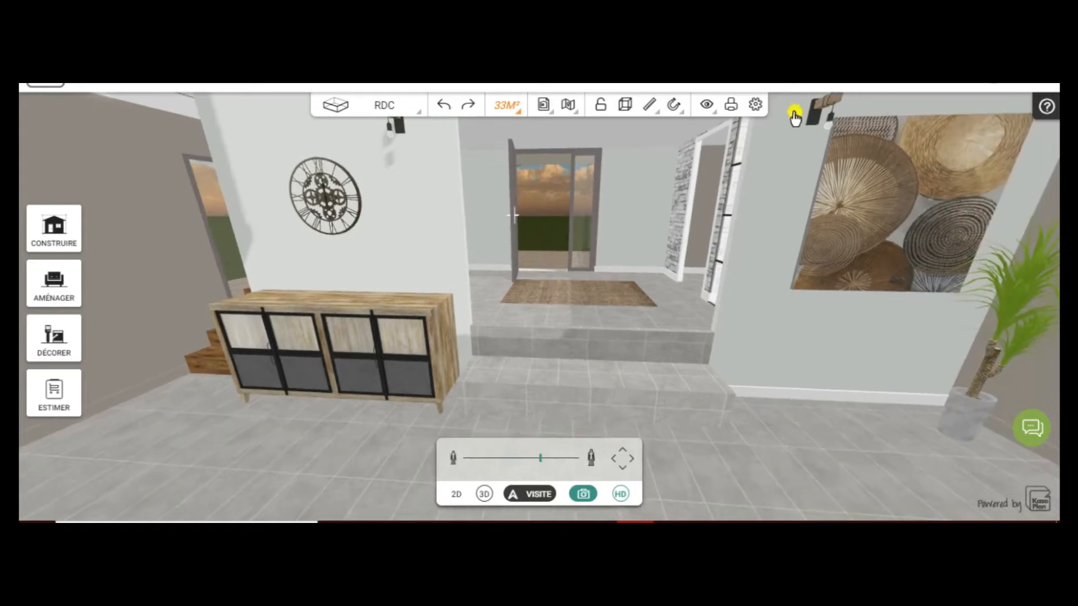
Switch to the 3D overview and examine the raised wooden terrace outside the first of the three house models
{"action": "left_click", "coordinate": [483, 494]}
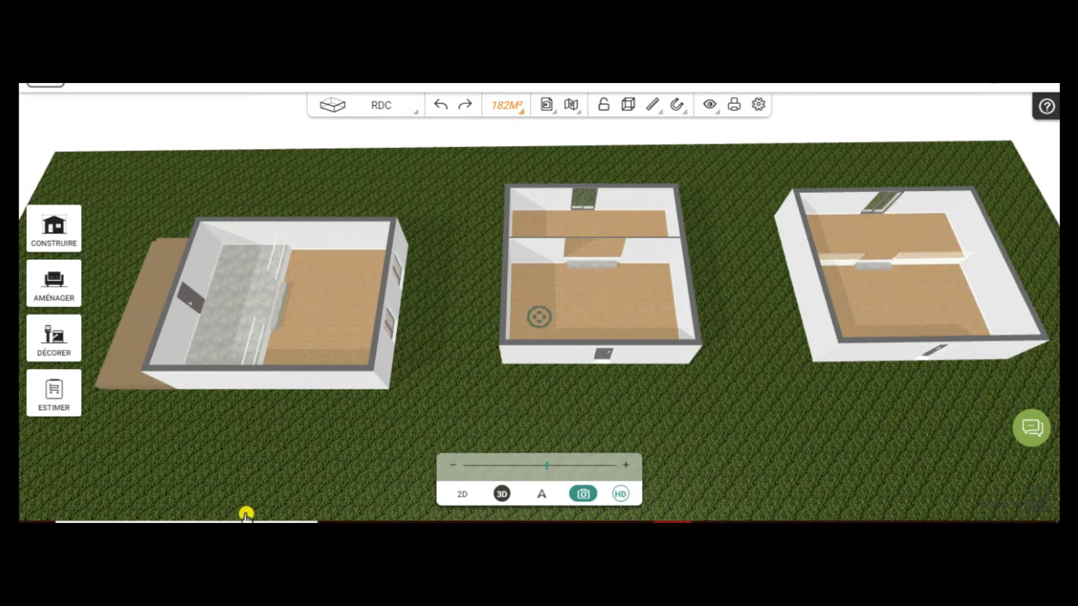
{"action": "left_click_drag", "start_coordinate": [197, 454], "coordinate": [176, 444]}
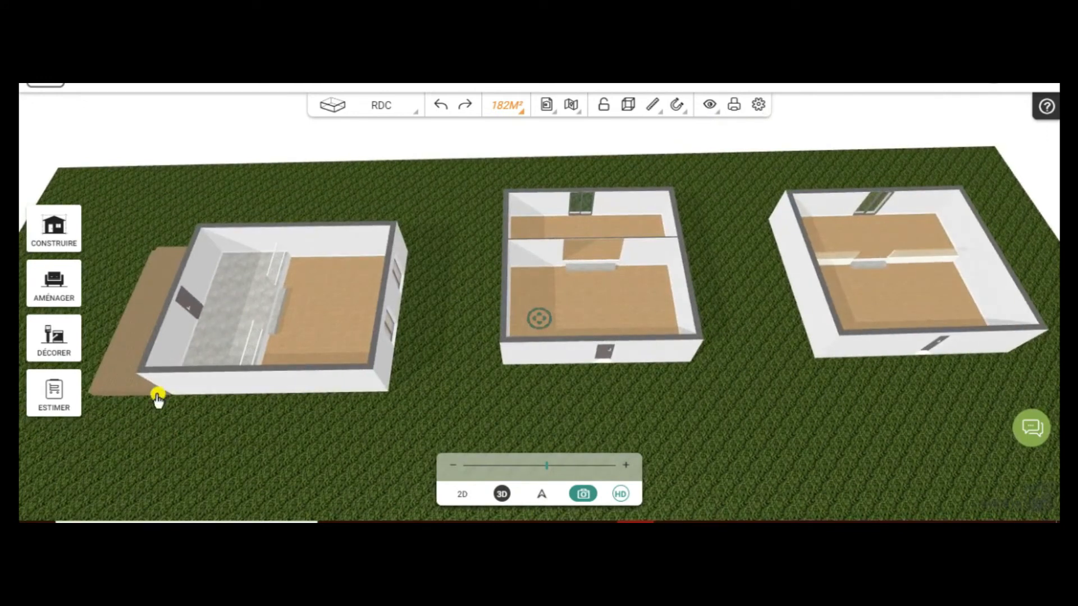
{"action": "double_click", "coordinate": [106, 402]}
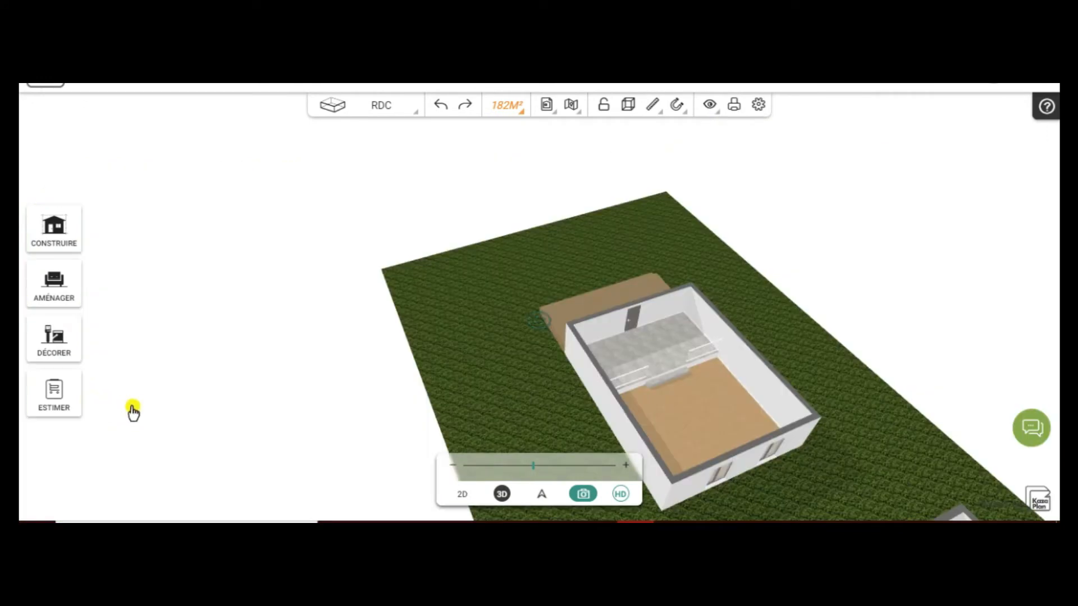
{"action": "left_click_drag", "start_coordinate": [446, 303], "coordinate": [885, 242]}
{"action": "scroll", "coordinate": [609, 353], "scroll_direction": "up", "scroll_amount": 3}
{"action": "scroll", "coordinate": [623, 335], "scroll_direction": "up", "scroll_amount": 1}
{"action": "left_click_drag", "start_coordinate": [742, 310], "coordinate": [755, 270]}
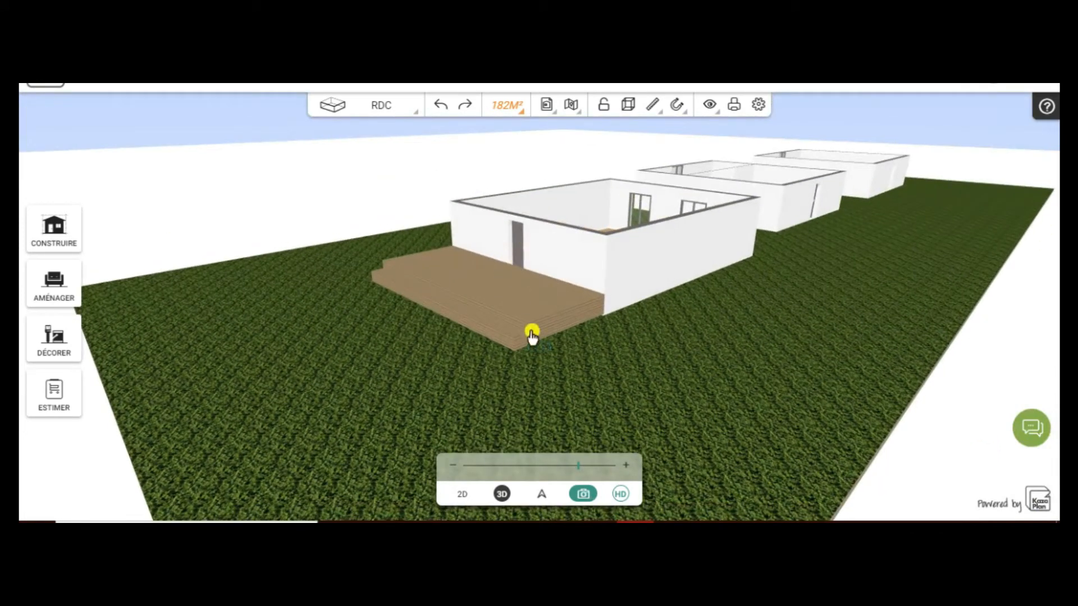
Inspect the first house's raised grey floor, railings and connecting step from above, then view all three models together
{"action": "left_click_drag", "start_coordinate": [783, 323], "coordinate": [536, 461]}
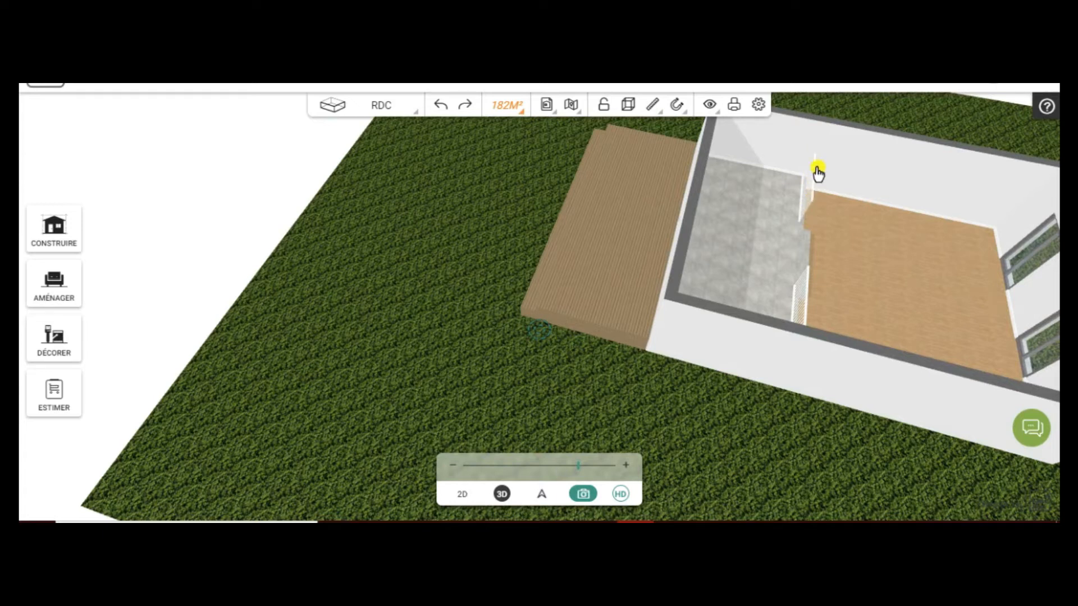
{"action": "left_click_drag", "start_coordinate": [901, 300], "coordinate": [765, 337]}
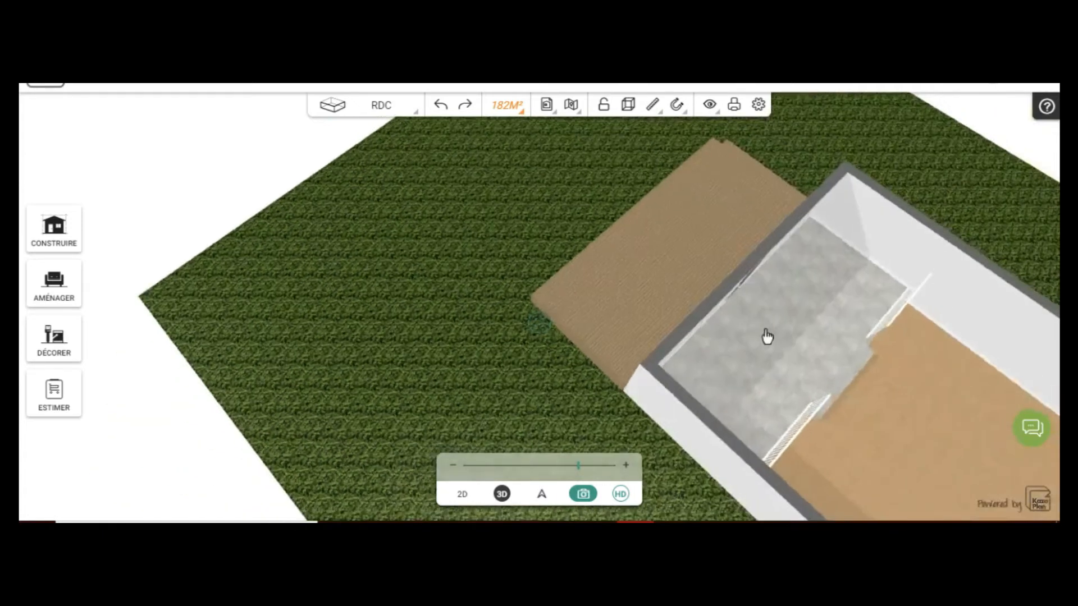
{"action": "scroll", "coordinate": [813, 435], "scroll_direction": "down", "scroll_amount": 4}
{"action": "left_click_drag", "start_coordinate": [817, 448], "coordinate": [708, 311]}
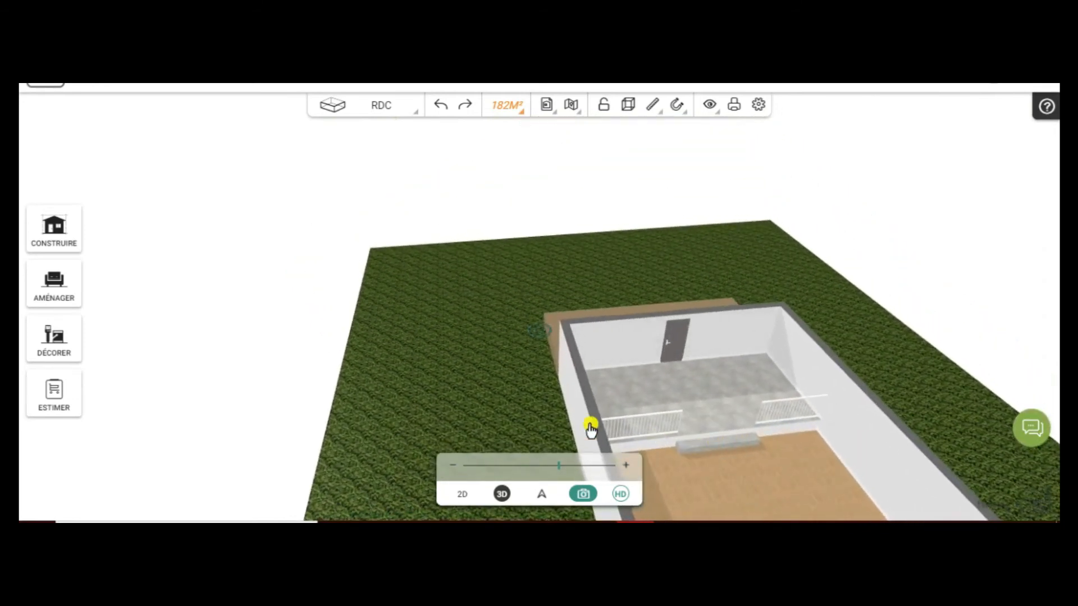
{"action": "left_click_drag", "start_coordinate": [478, 397], "coordinate": [760, 483]}
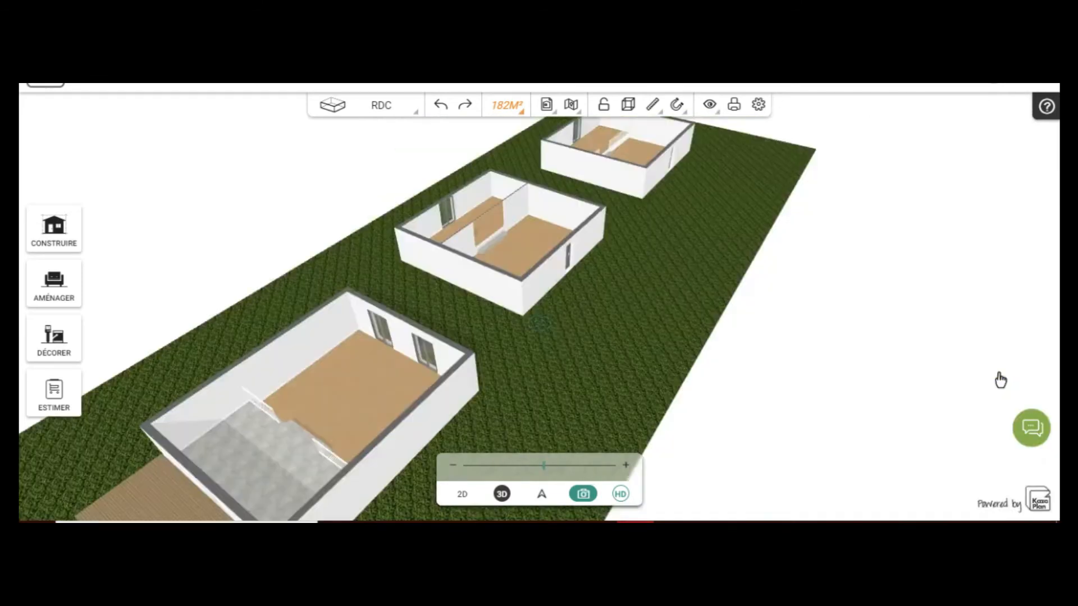
{"action": "left_click", "coordinate": [870, 343]}
{"action": "left_click_drag", "start_coordinate": [696, 289], "coordinate": [530, 340]}
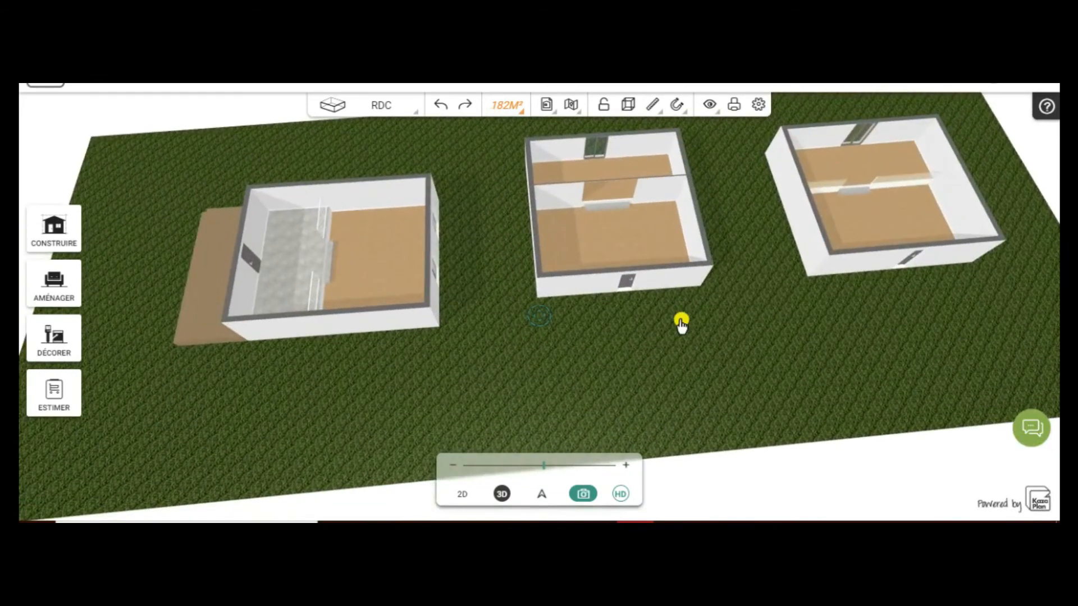
Examine the middle house's interior level change, with its dividing wall, opening and step, up close
{"action": "scroll", "coordinate": [681, 323], "scroll_direction": "up", "scroll_amount": 4}
{"action": "mouse_move", "coordinate": [675, 333]}
{"action": "left_mouse_down"}
{"action": "mouse_move", "coordinate": [651, 313]}
{"action": "mouse_move", "coordinate": [648, 263]}
{"action": "mouse_move", "coordinate": [616, 240]}
{"action": "left_mouse_up"}
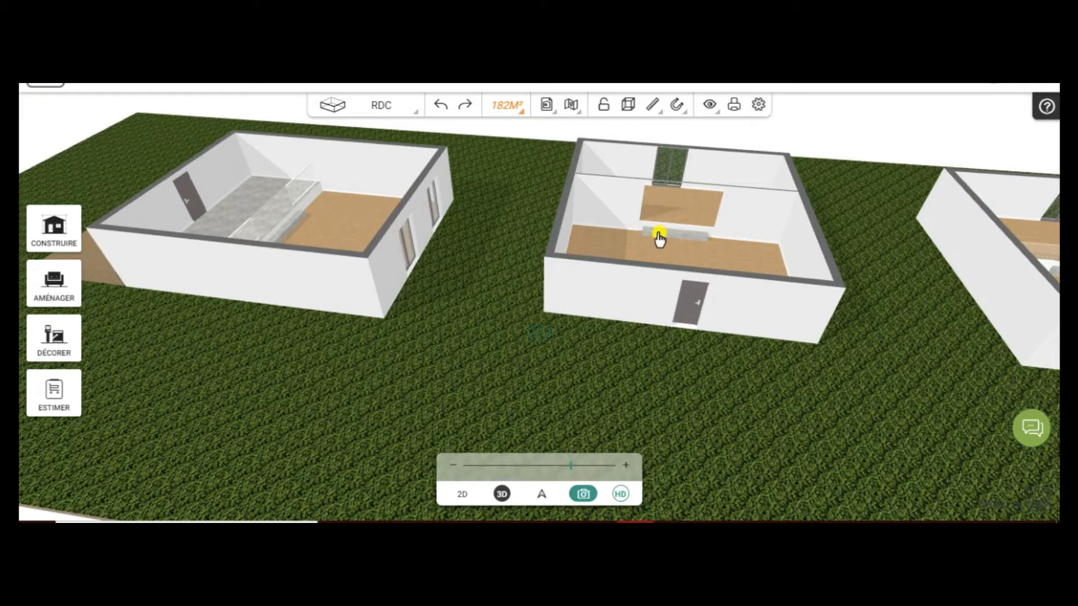
{"action": "left_click_drag", "start_coordinate": [633, 234], "coordinate": [631, 252]}
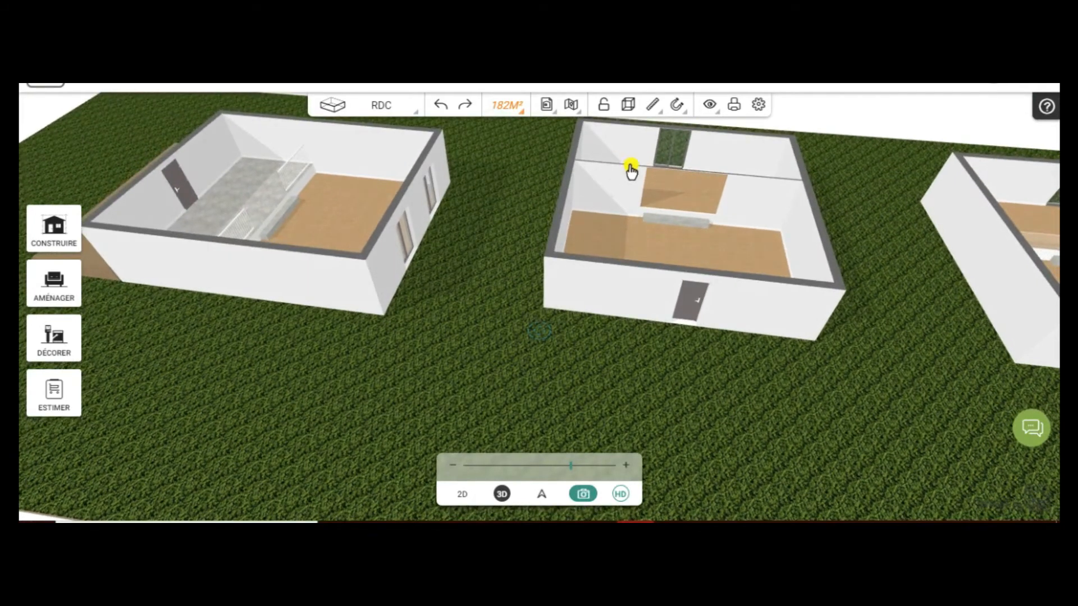
{"action": "scroll", "coordinate": [687, 230], "scroll_direction": "up", "scroll_amount": 4}
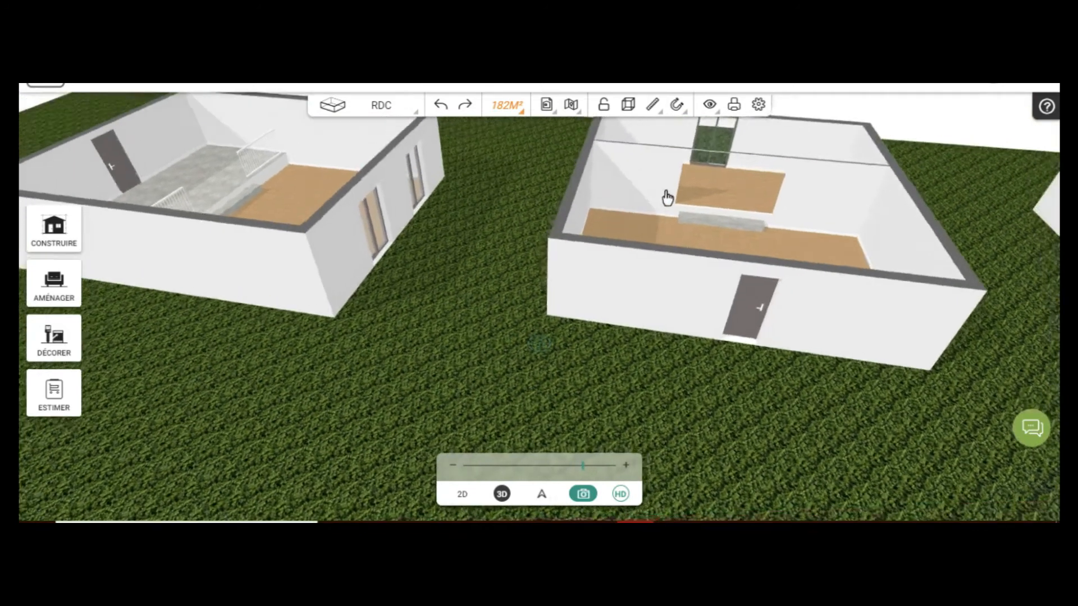
{"action": "left_click_drag", "start_coordinate": [667, 197], "coordinate": [670, 197]}
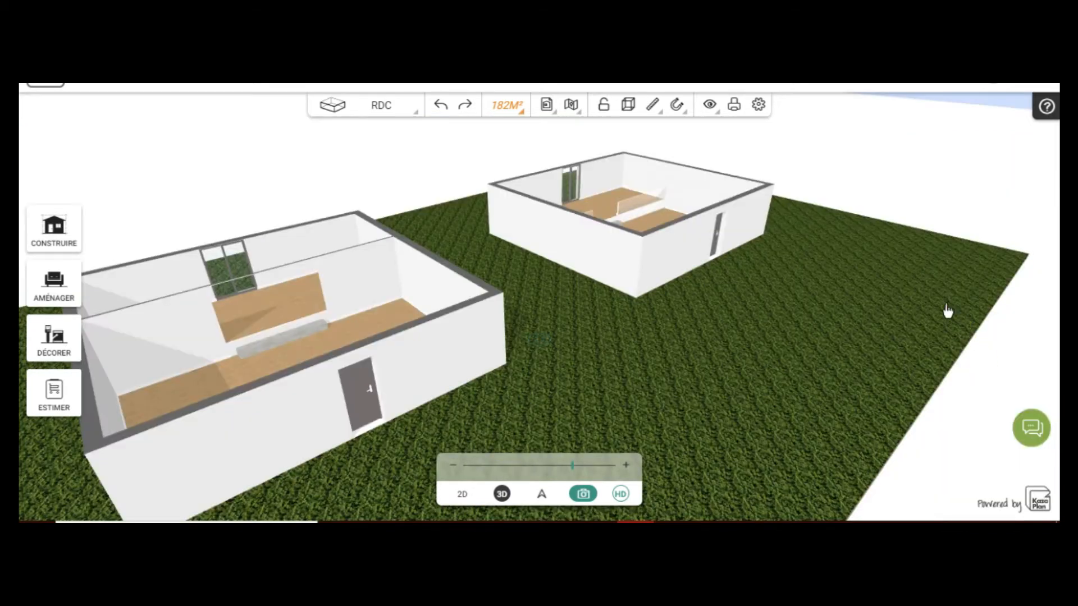
Examine the third house's two floor levels with the low separation, railings and step between them
{"action": "left_click_drag", "start_coordinate": [945, 308], "coordinate": [705, 382]}
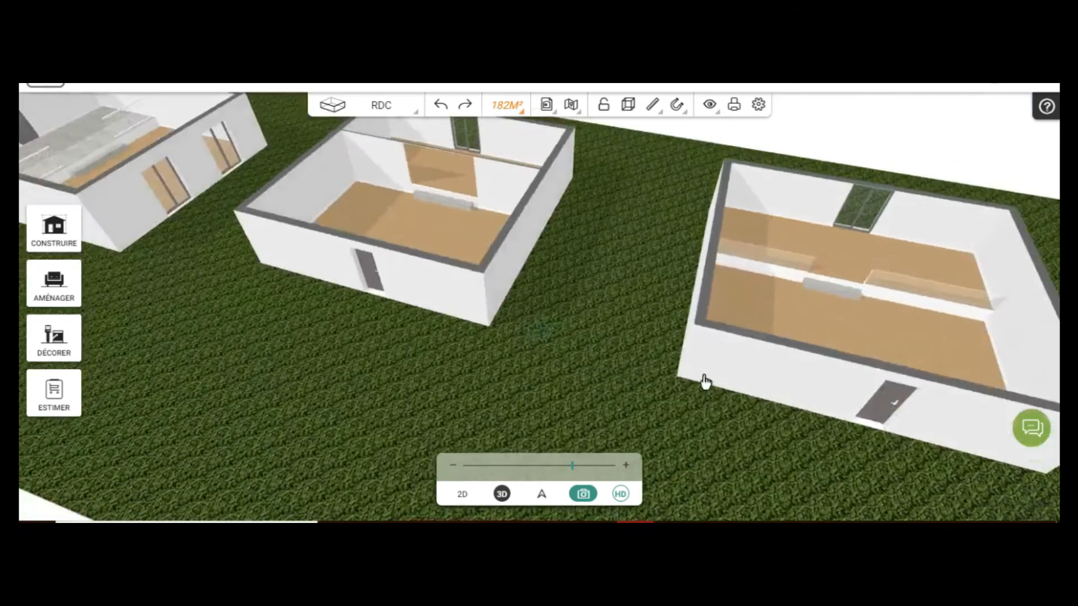
{"action": "left_click_drag", "start_coordinate": [873, 315], "coordinate": [835, 330]}
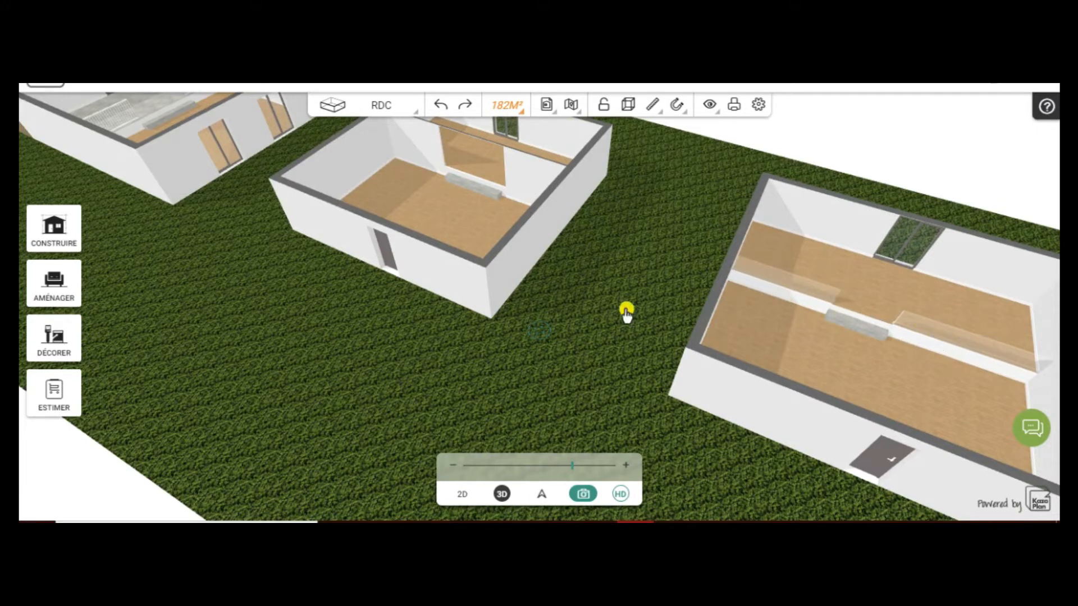
{"action": "left_click_drag", "start_coordinate": [617, 324], "coordinate": [717, 384]}
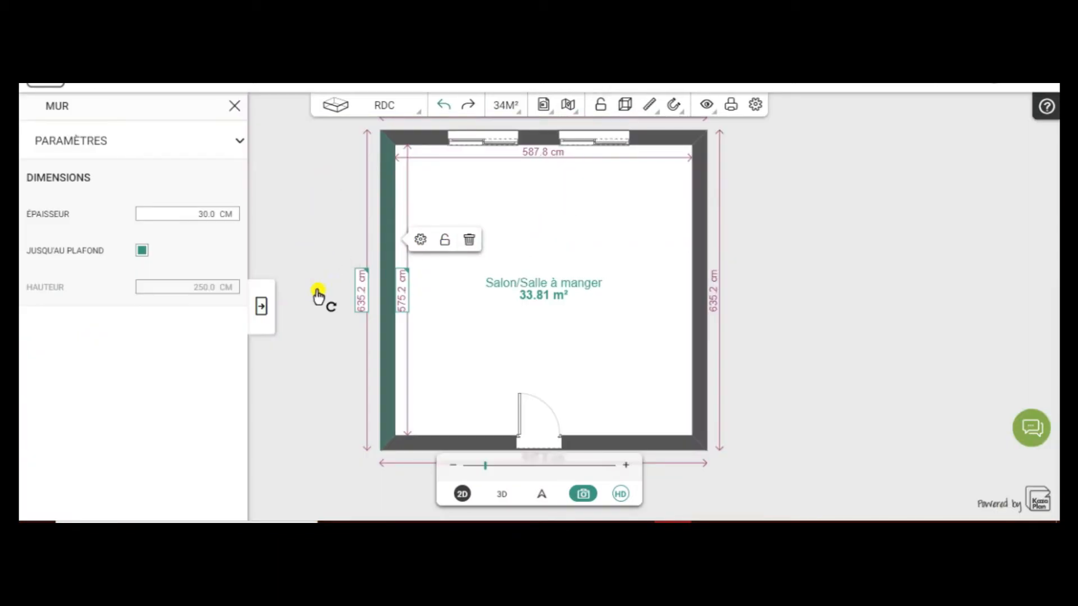
Collapse the wall settings and view the single Salon/Salle à manger room in 3D from the door side
{"action": "left_click", "coordinate": [261, 306]}
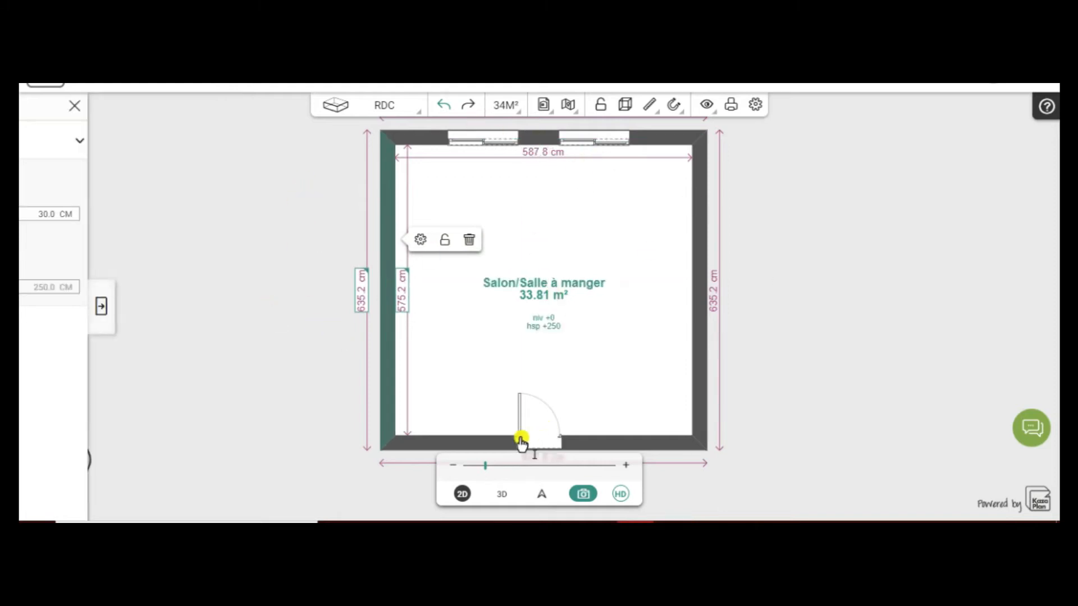
{"action": "left_click", "coordinate": [501, 495]}
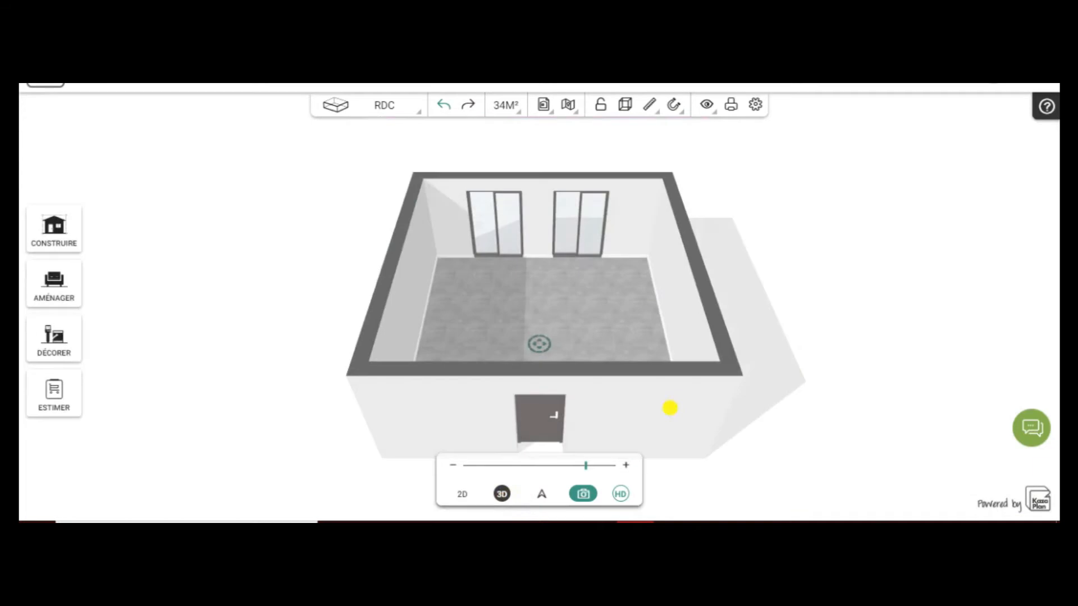
{"action": "left_click_drag", "start_coordinate": [842, 411], "coordinate": [831, 283]}
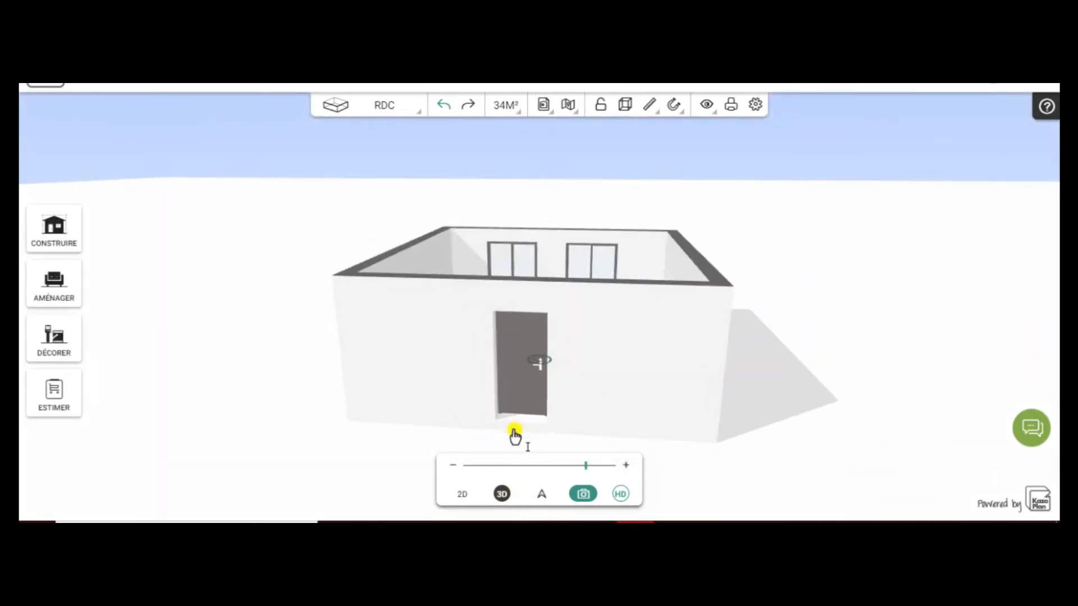
{"action": "left_click_drag", "start_coordinate": [769, 342], "coordinate": [793, 440]}
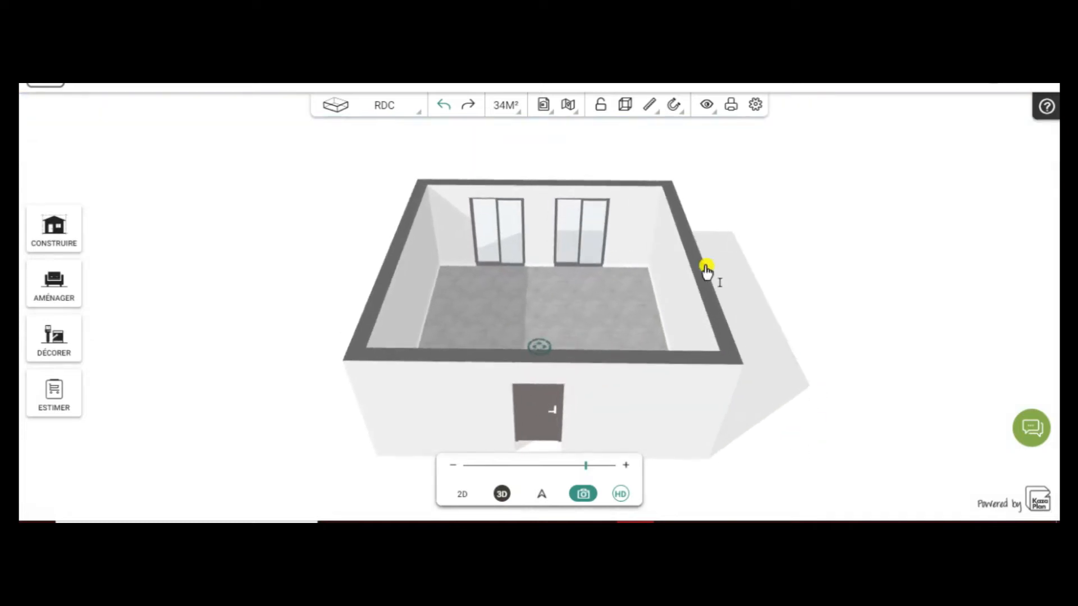
{"action": "left_click_drag", "start_coordinate": [818, 378], "coordinate": [824, 399]}
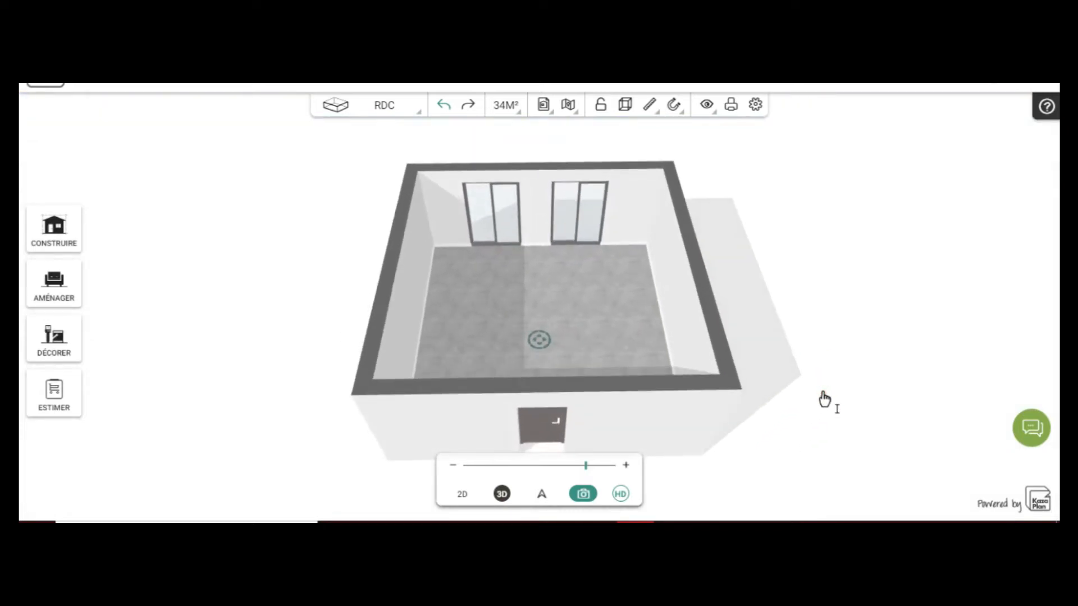
In the 2D plan, draw an invisible separation across the room's full width, about 179 cm from the door wall
{"action": "left_click", "coordinate": [462, 495]}
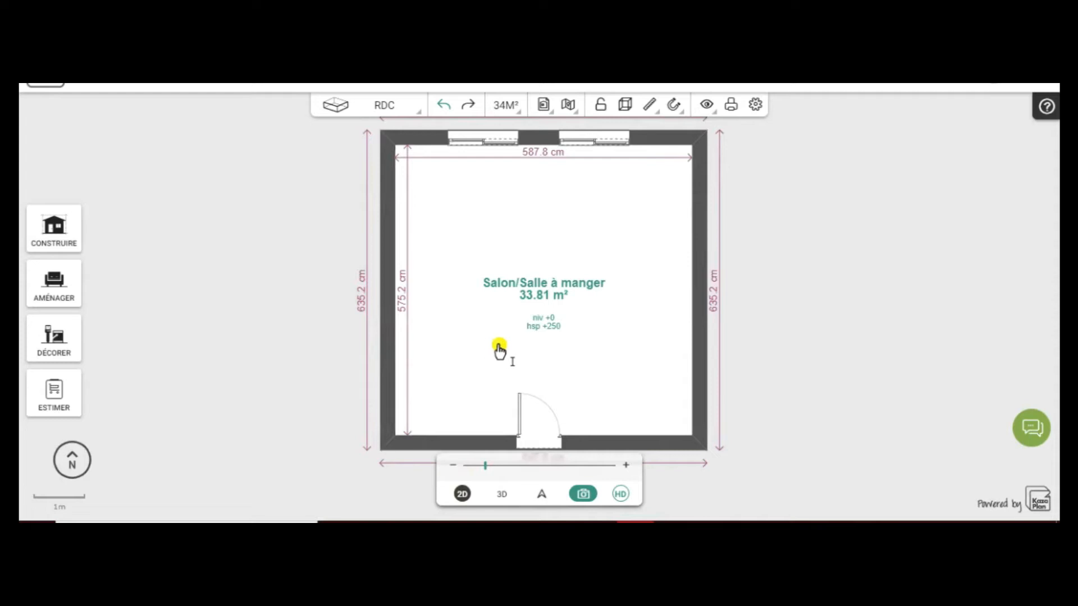
{"action": "left_click", "coordinate": [78, 237]}
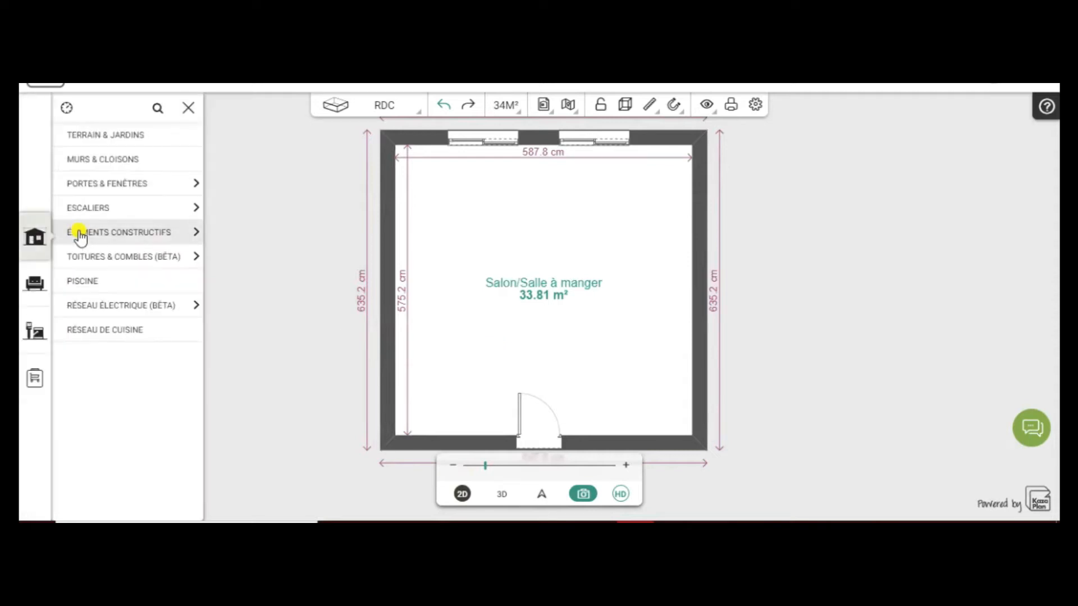
{"action": "left_click", "coordinate": [109, 161]}
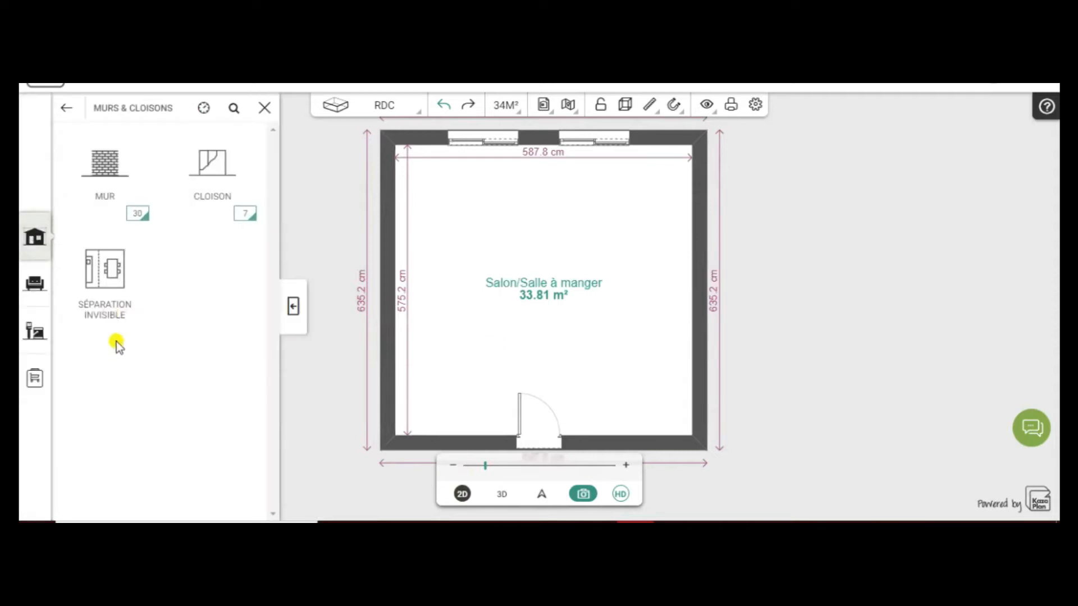
{"action": "left_click", "coordinate": [120, 268]}
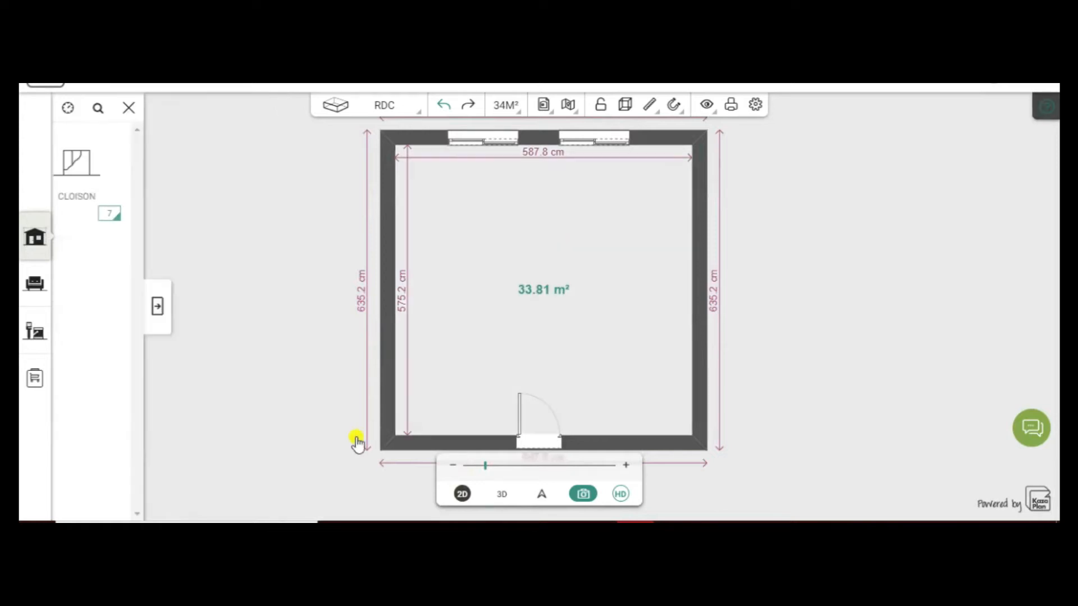
{"action": "left_click", "coordinate": [395, 345]}
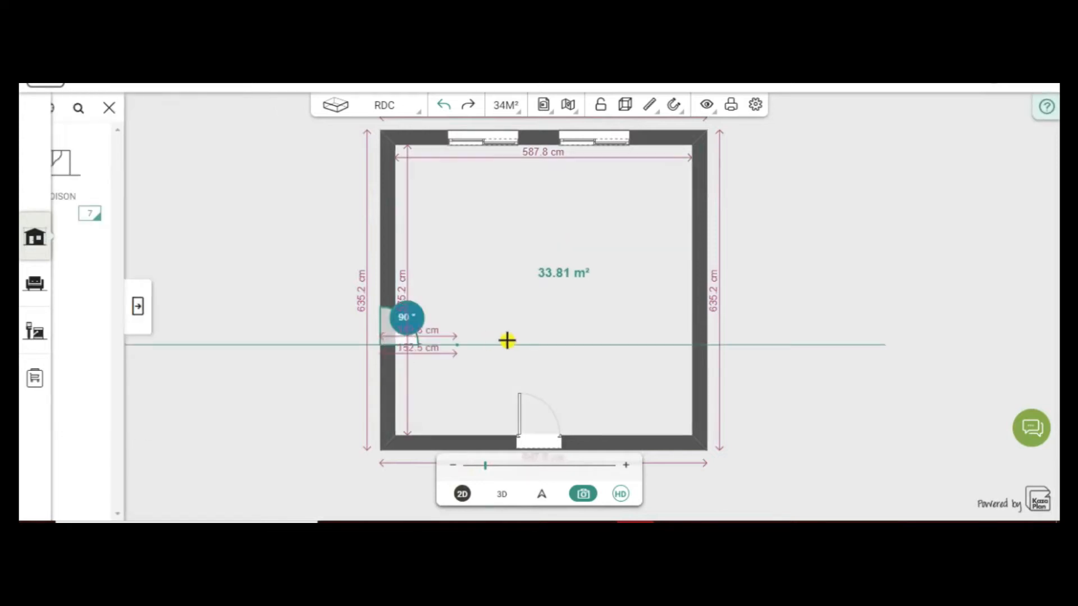
{"action": "left_click", "coordinate": [692, 346]}
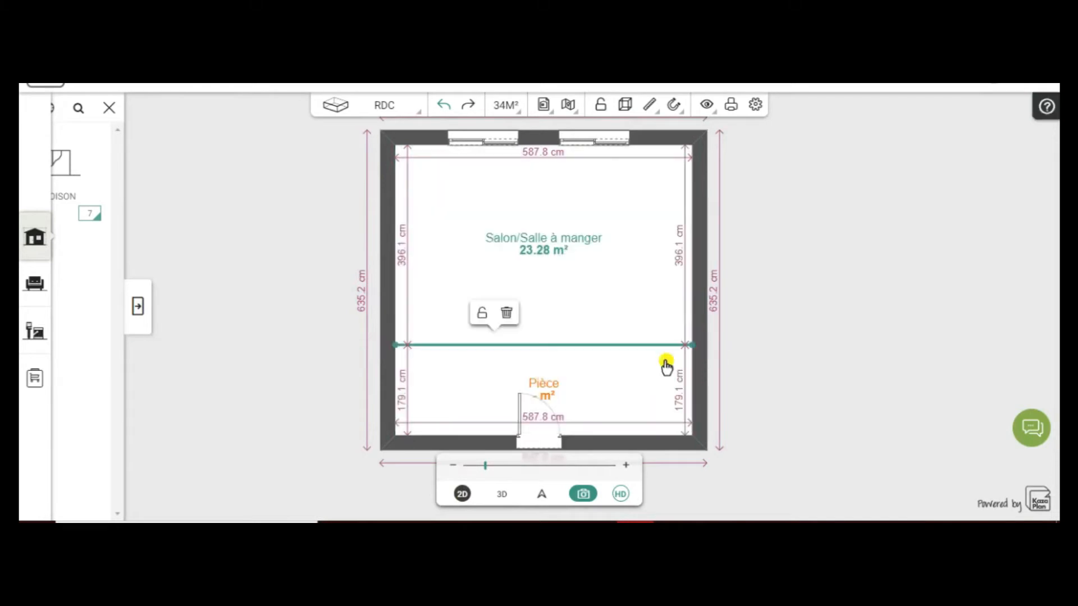
Set the room type of the new unnamed zone beside the door to Entrée
{"action": "left_click", "coordinate": [561, 396]}
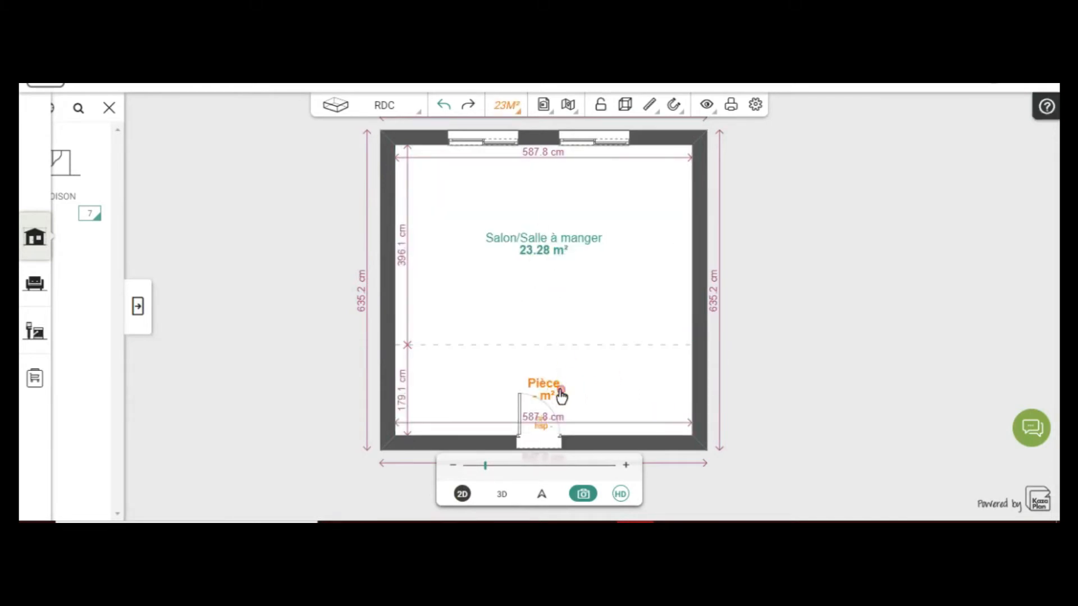
{"action": "left_click", "coordinate": [554, 391]}
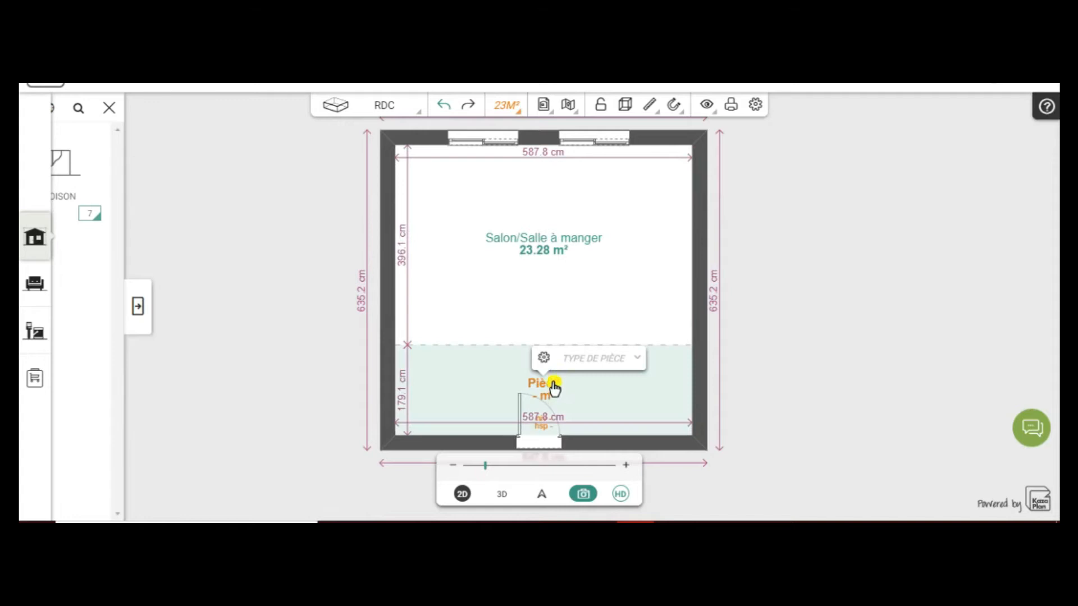
{"action": "left_click", "coordinate": [604, 357]}
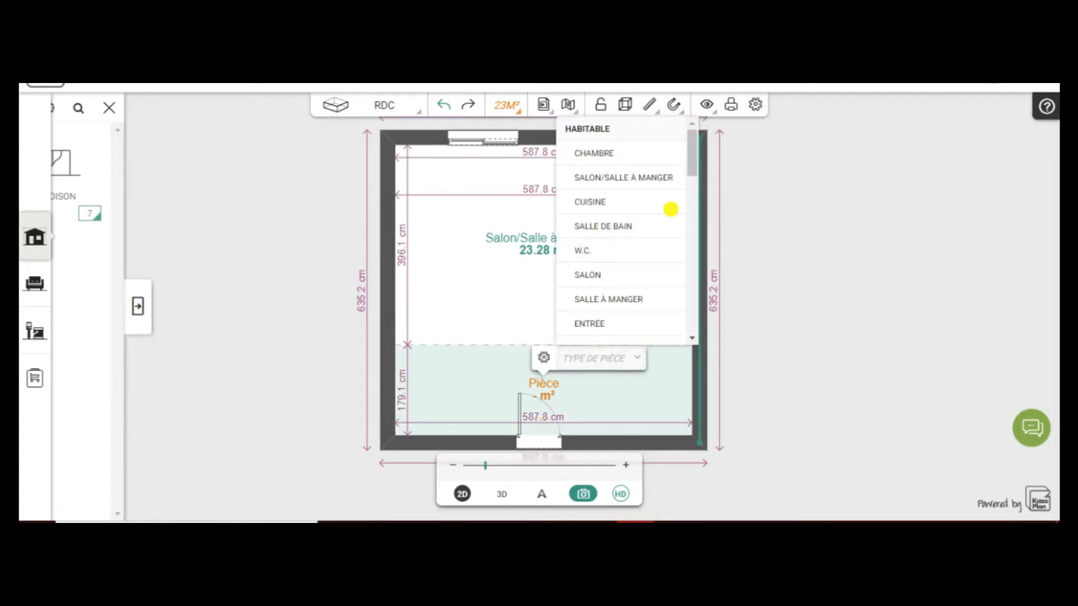
{"action": "left_click", "coordinate": [617, 324]}
{"action": "left_click_drag", "start_coordinate": [601, 387], "coordinate": [582, 344]}
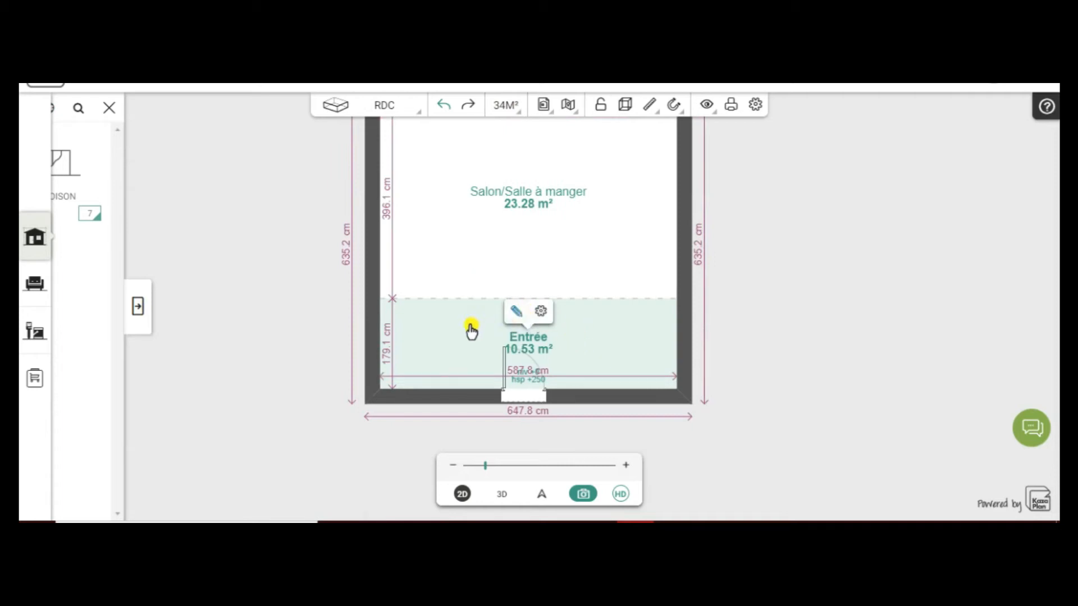
Give the Entrée an elevation of 50 cm and a slab thickness of 70 cm, and check the raised floor in 3D
{"action": "left_click", "coordinate": [541, 315]}
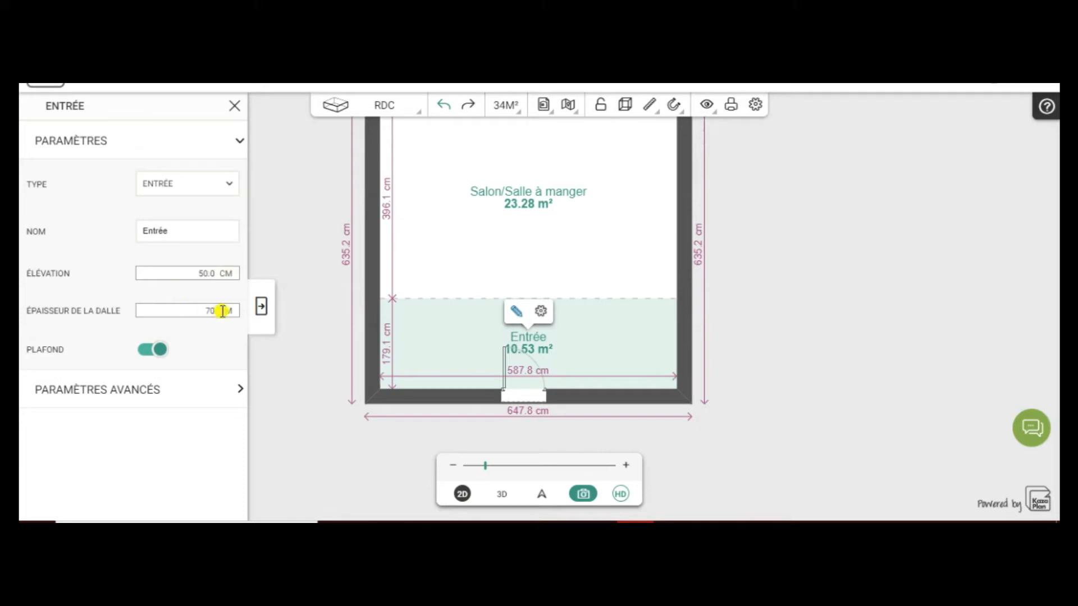
{"action": "left_click", "coordinate": [260, 307]}
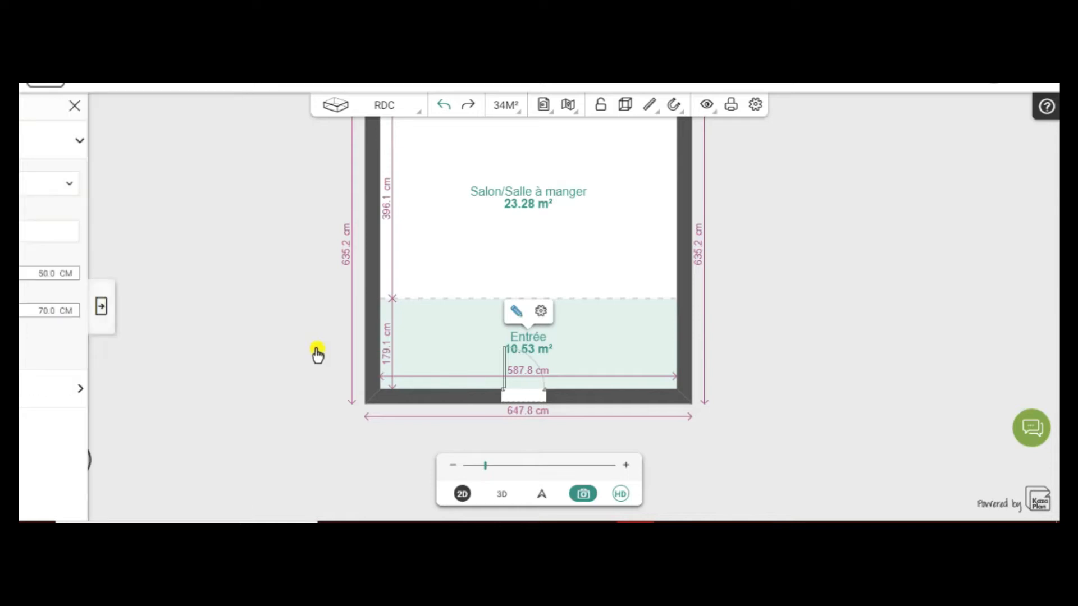
{"action": "left_click", "coordinate": [502, 495]}
{"action": "left_click_drag", "start_coordinate": [344, 353], "coordinate": [317, 425]}
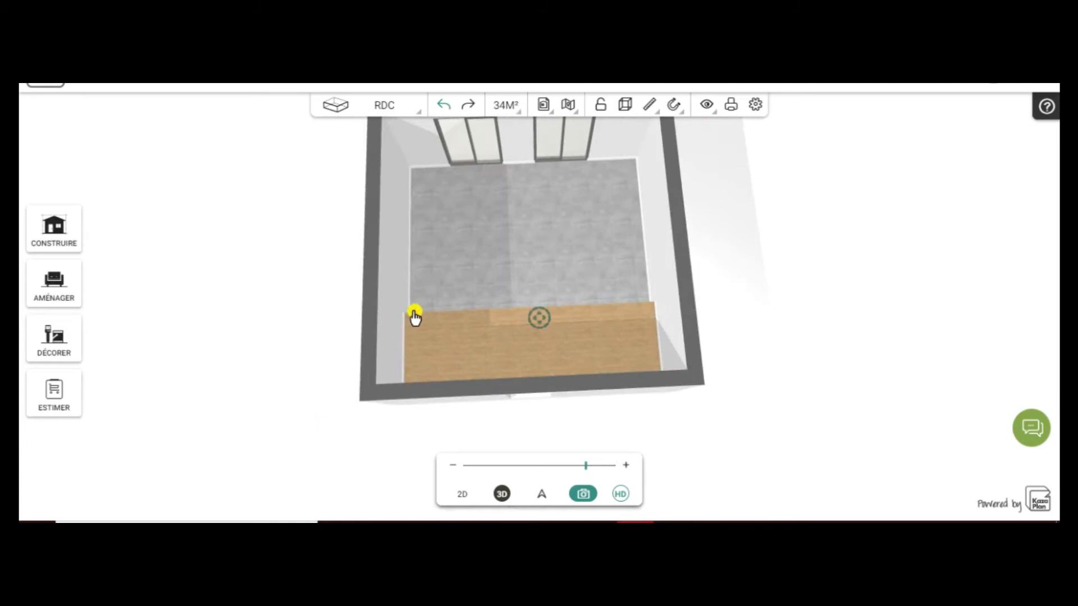
{"action": "left_click", "coordinate": [461, 495]}
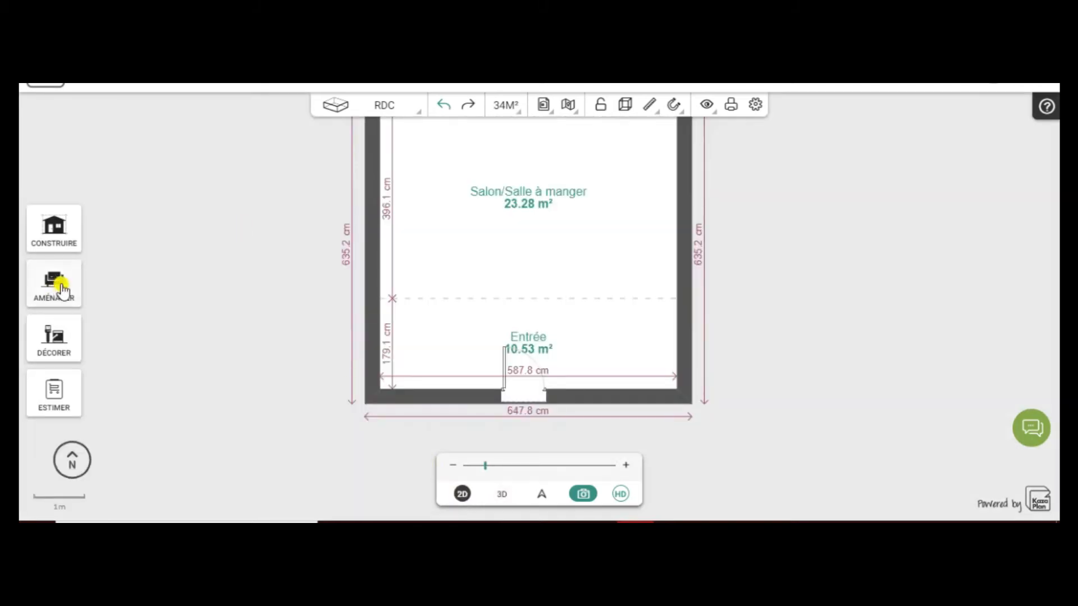
Draw a Trémie line across the full width of the Entrée, about 14 cm from the invisible separation
{"action": "left_click", "coordinate": [54, 228]}
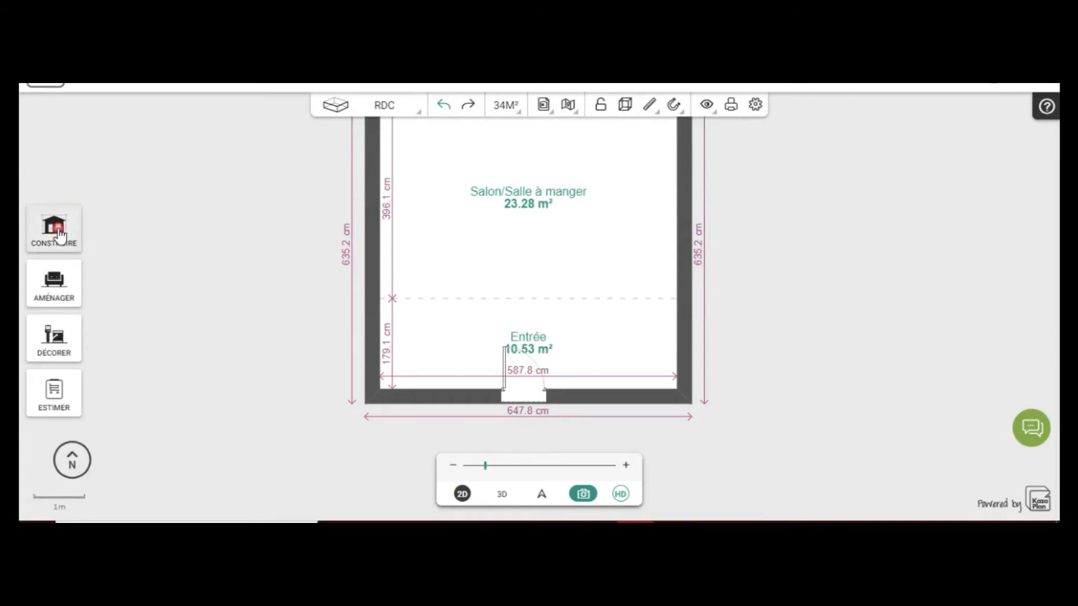
{"action": "left_click", "coordinate": [106, 209]}
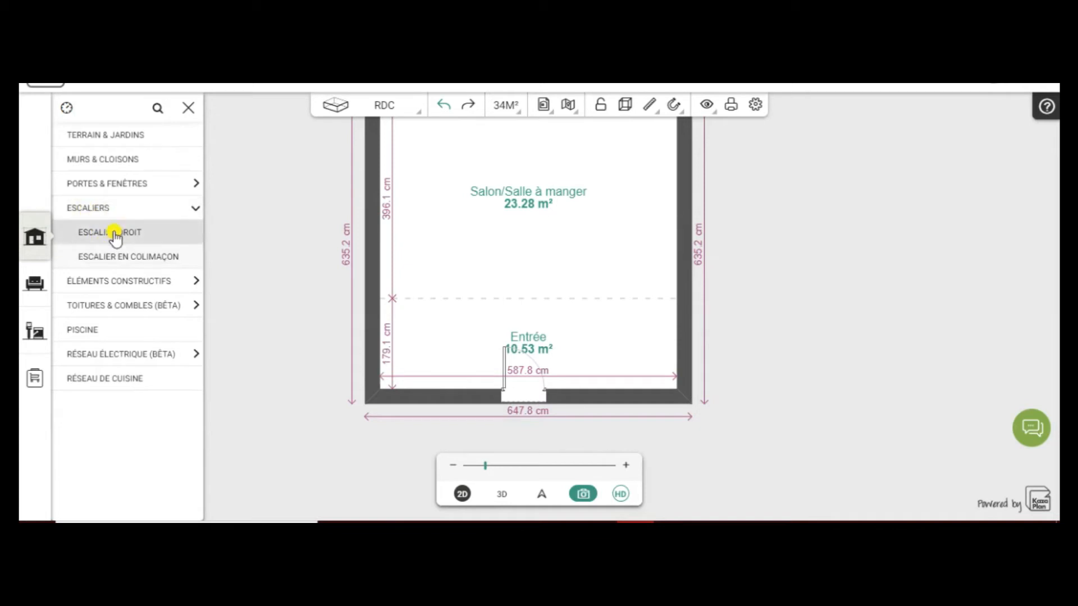
{"action": "left_click", "coordinate": [189, 108]}
{"action": "left_click", "coordinate": [60, 239]}
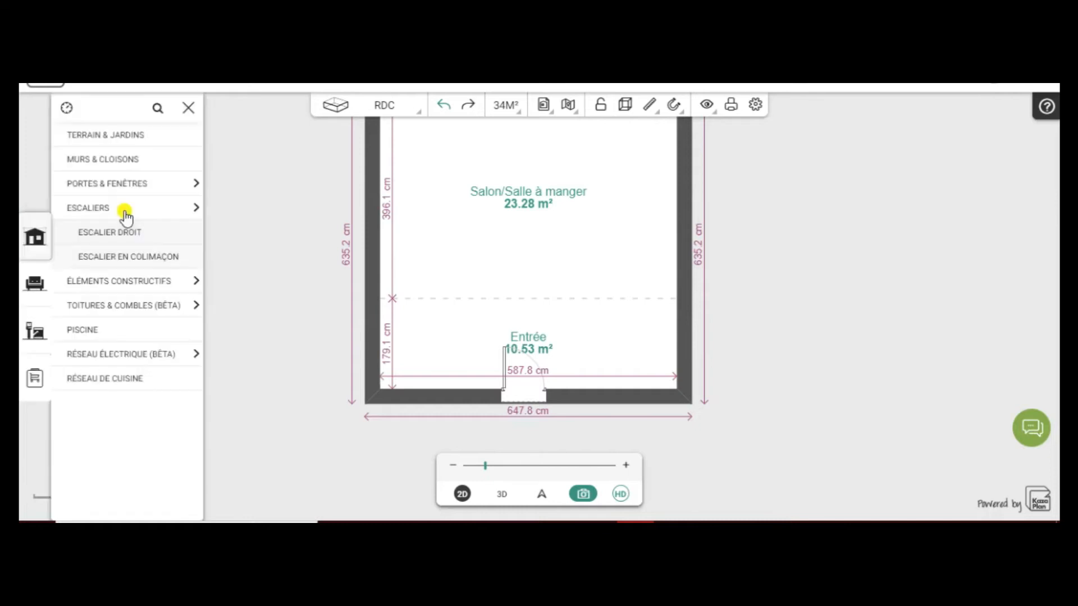
{"action": "left_click", "coordinate": [118, 213]}
{"action": "left_click", "coordinate": [121, 212]}
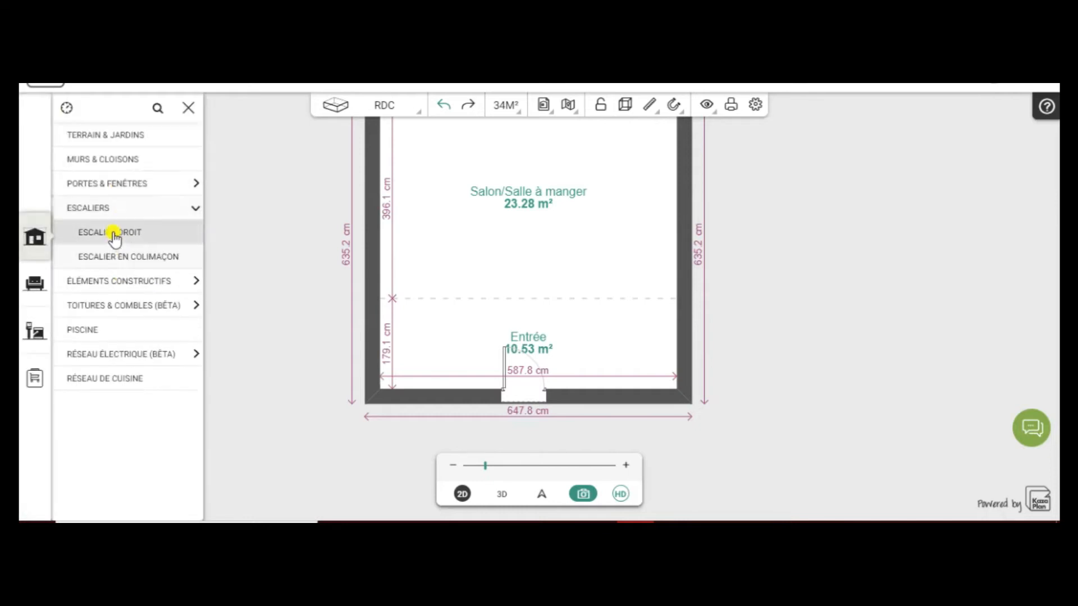
{"action": "left_click", "coordinate": [113, 235]}
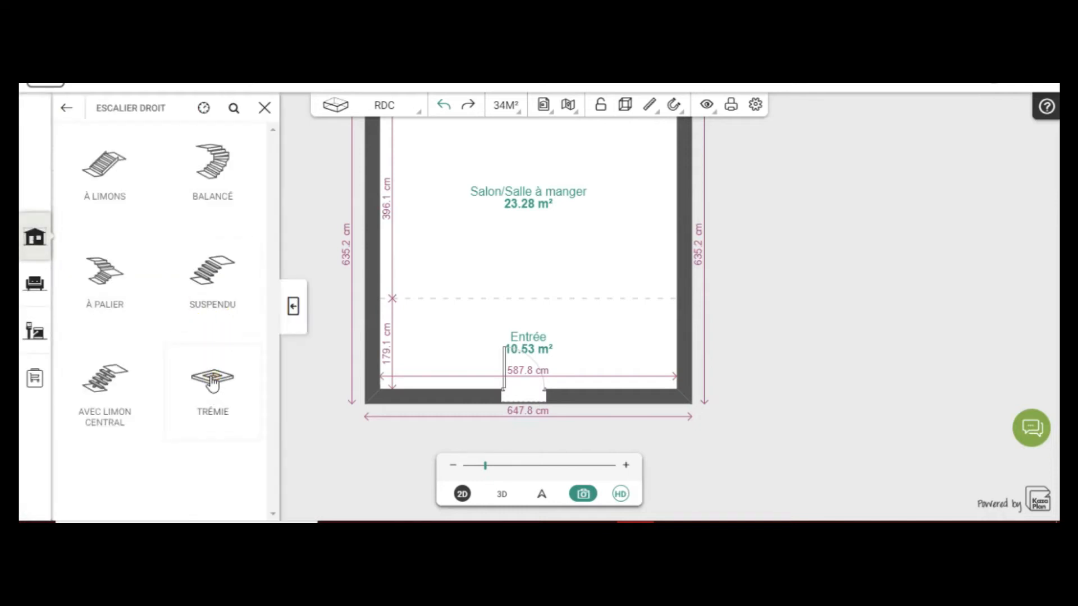
{"action": "scroll", "coordinate": [413, 328], "scroll_direction": "up", "scroll_amount": 3}
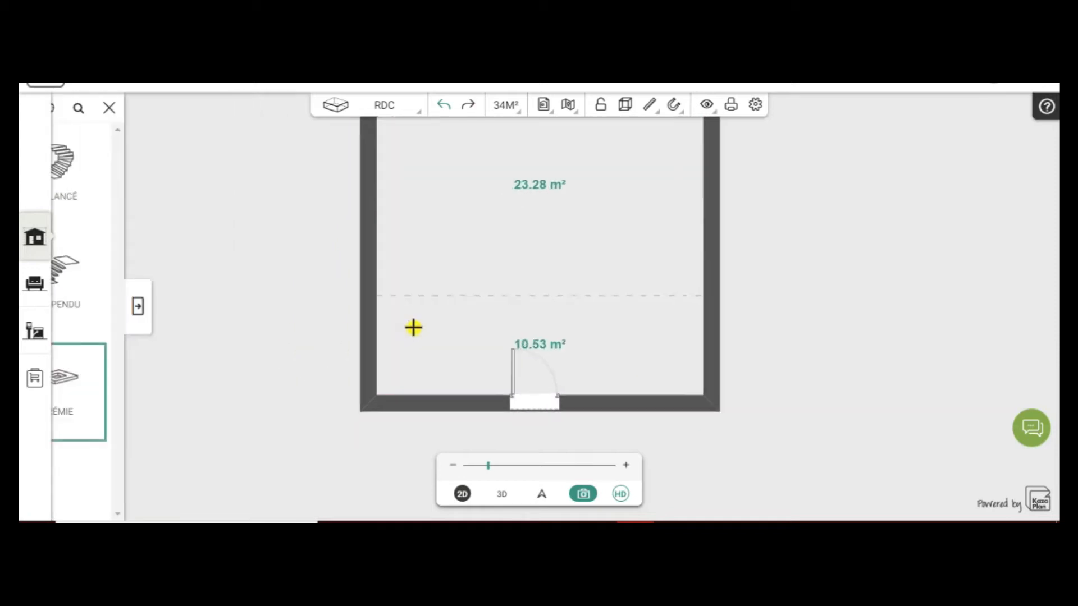
{"action": "scroll", "coordinate": [413, 328], "scroll_direction": "up", "scroll_amount": 3}
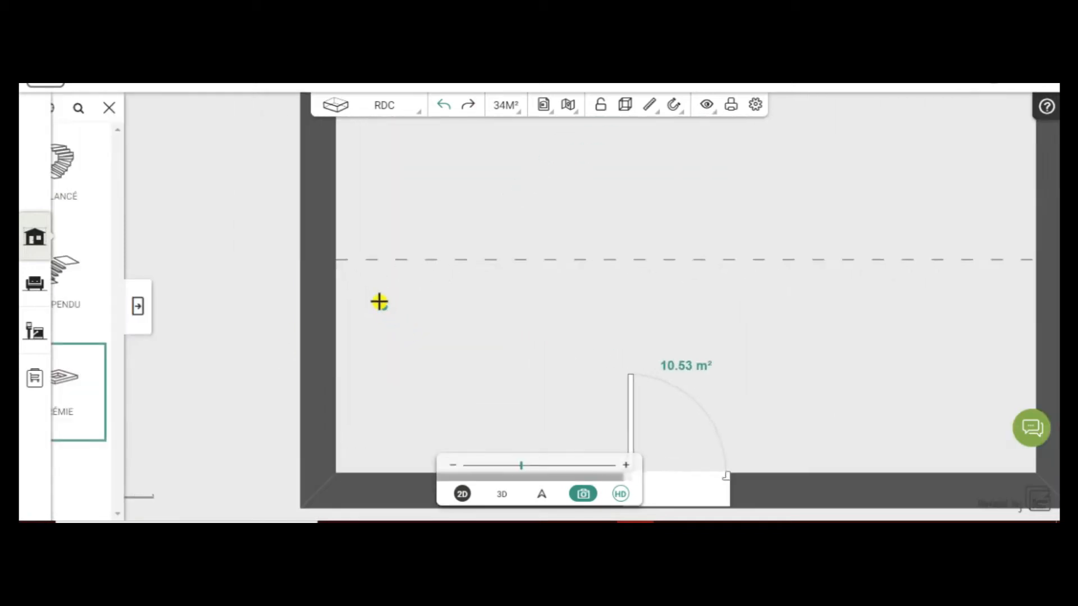
{"action": "left_click", "coordinate": [337, 275]}
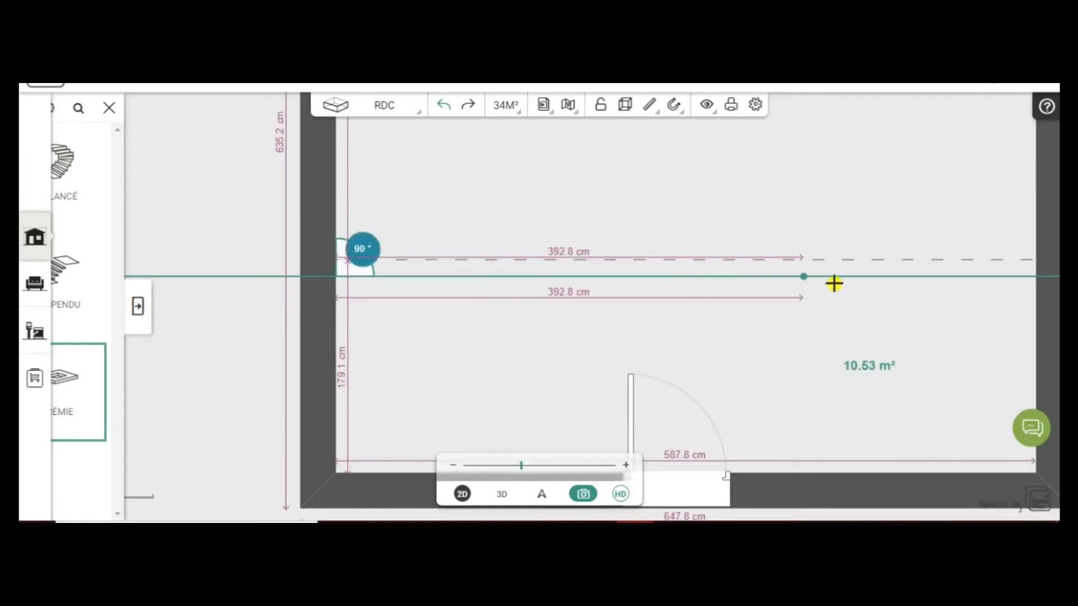
{"action": "left_click", "coordinate": [1036, 277]}
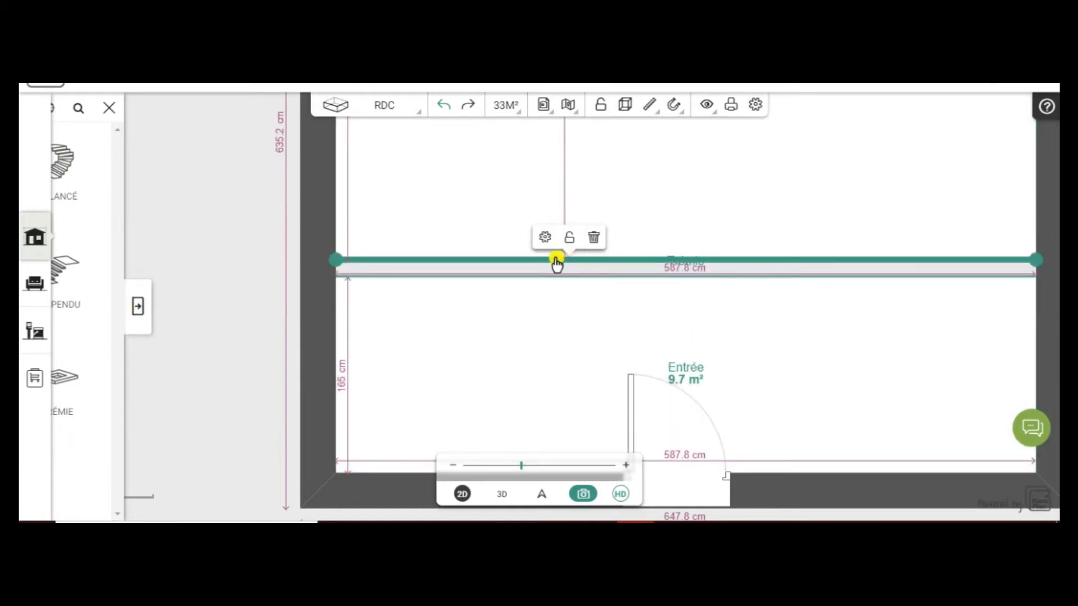
Move the Trémie line closer to the separation, about 173 cm from the door wall, and check it in 3D
{"action": "scroll", "coordinate": [540, 330], "scroll_direction": "up", "scroll_amount": 5}
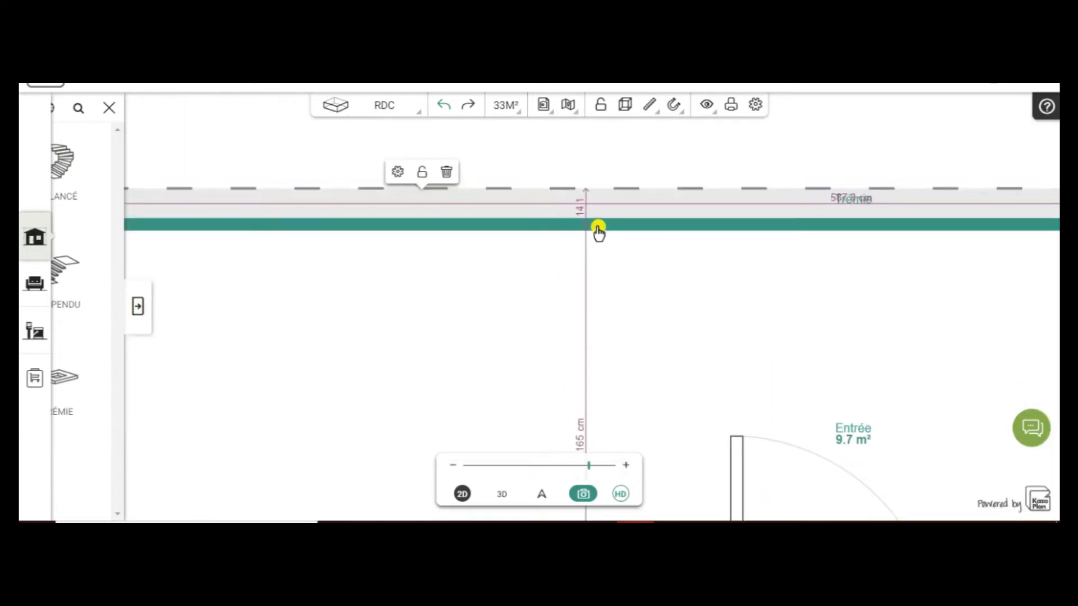
{"action": "left_click_drag", "start_coordinate": [609, 233], "coordinate": [610, 210]}
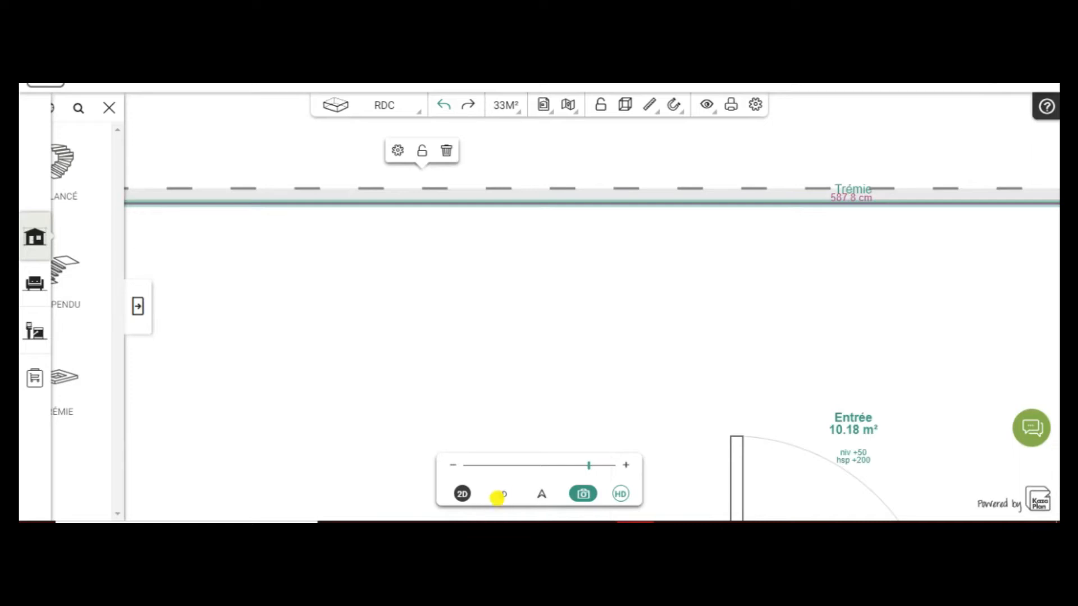
{"action": "left_click", "coordinate": [503, 494]}
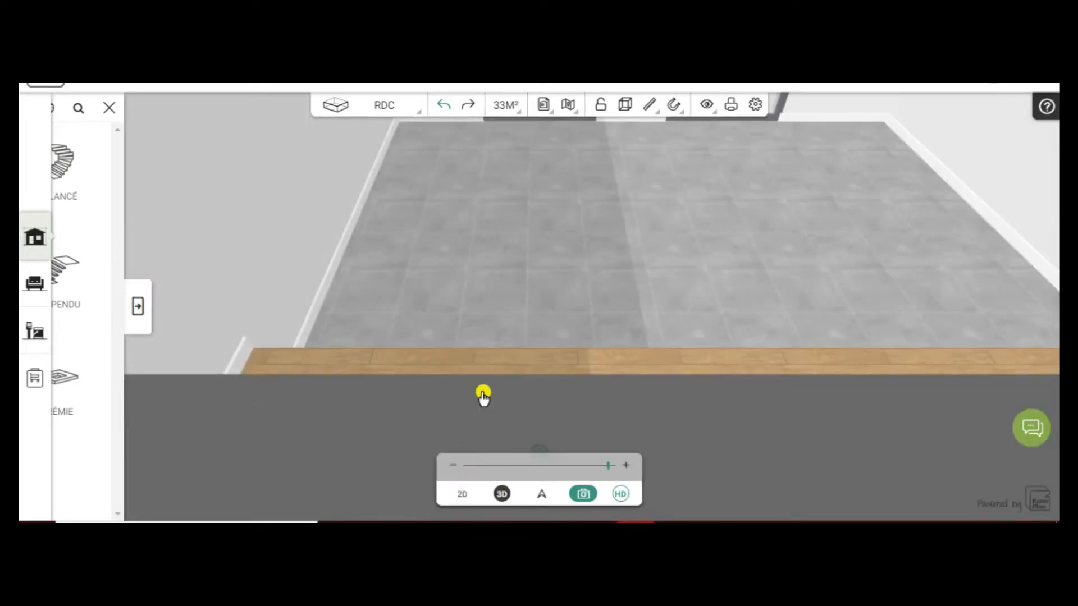
{"action": "left_click", "coordinate": [457, 496]}
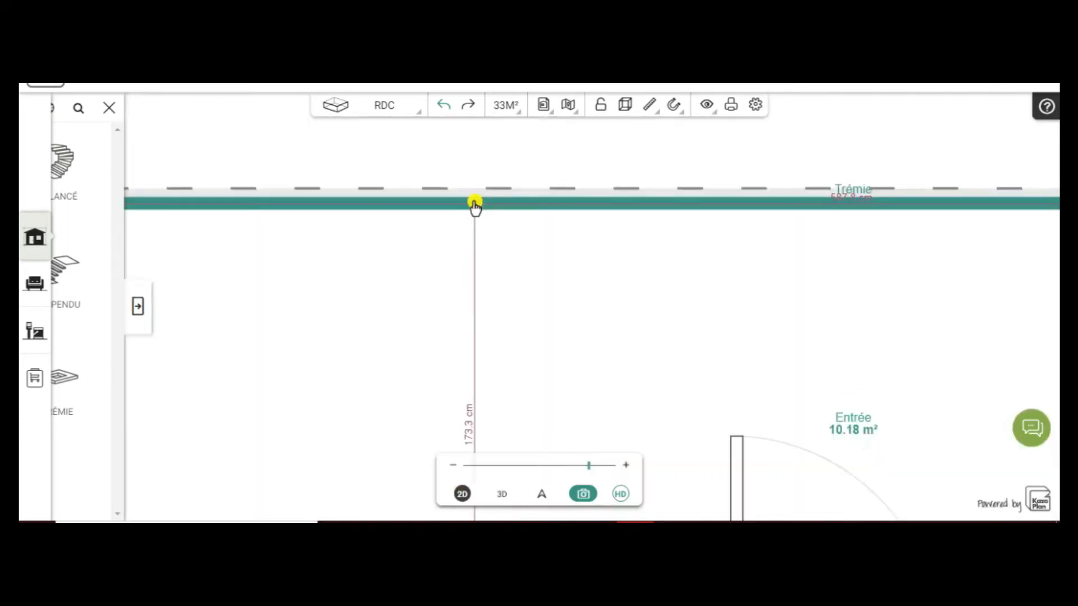
Enable the railing (Rambarde) on the Trémie line and view it in 3D
{"action": "left_click", "coordinate": [473, 205]}
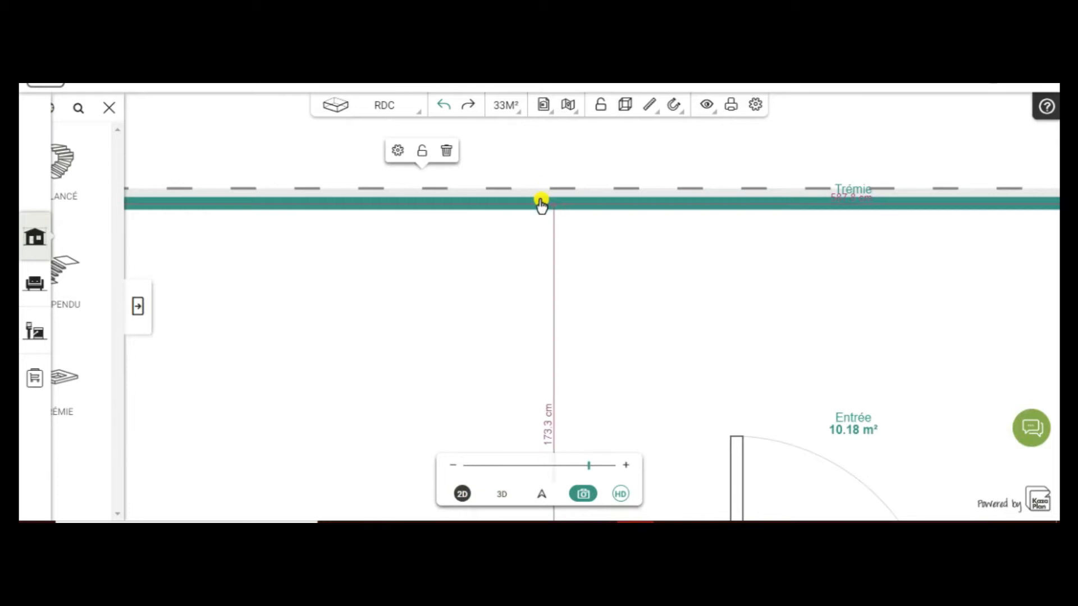
{"action": "left_click", "coordinate": [395, 151]}
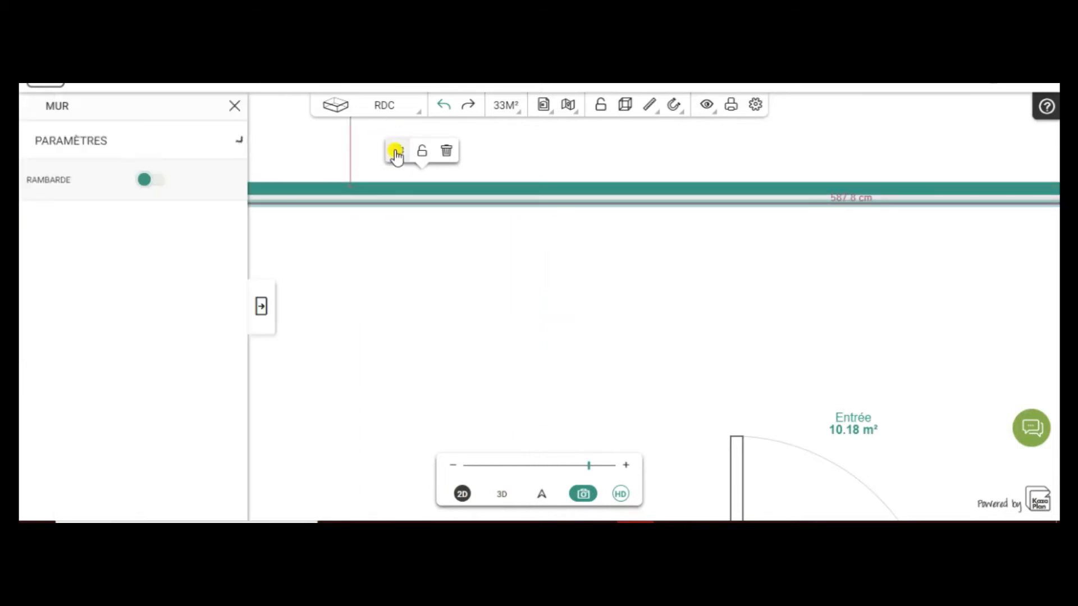
{"action": "left_click", "coordinate": [158, 181]}
{"action": "left_click", "coordinate": [261, 306]}
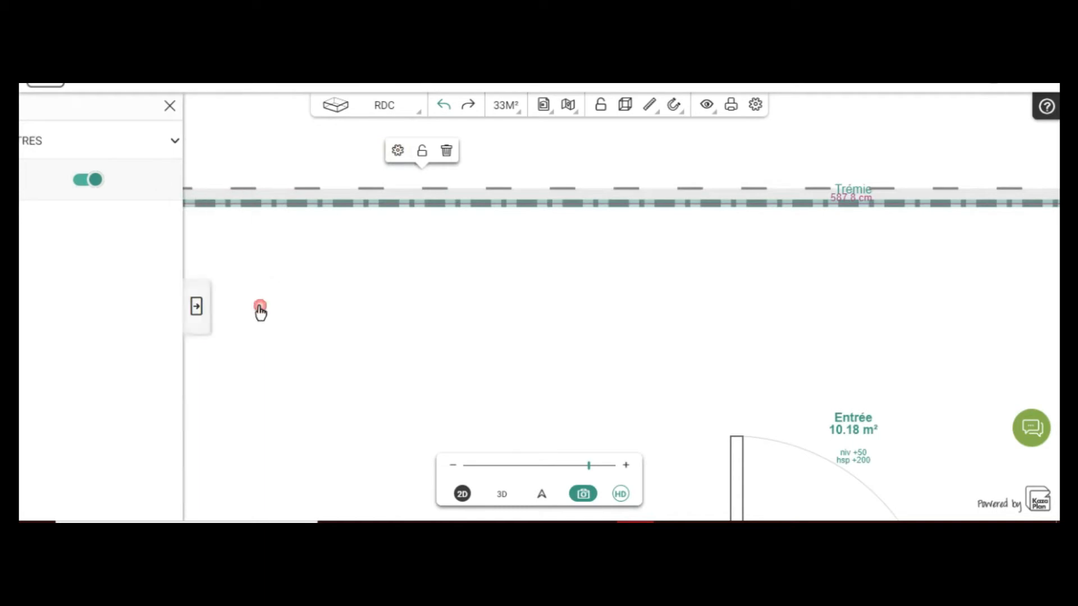
{"action": "left_click", "coordinate": [503, 495]}
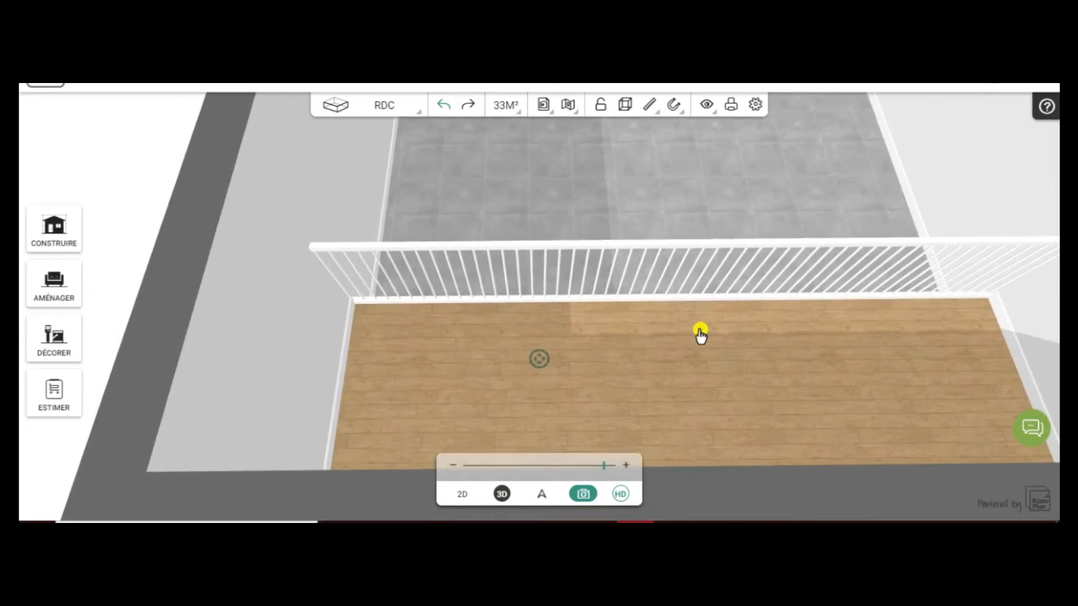
{"action": "left_click", "coordinate": [461, 495]}
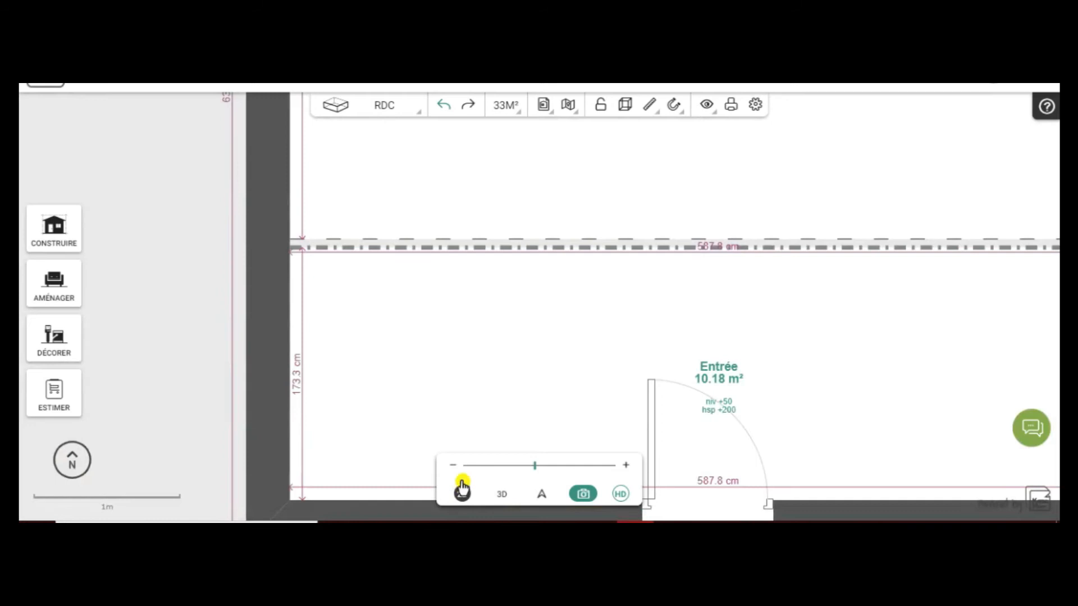
Split the railing at two points in front of the door and delete the middle segment, about 97 cm long
{"action": "left_click", "coordinate": [611, 293]}
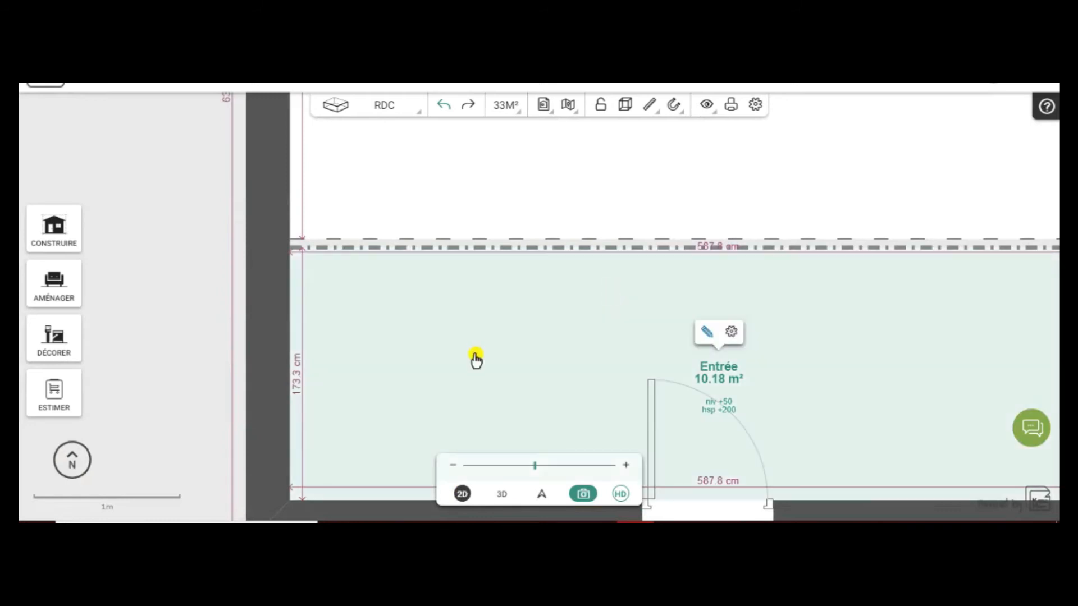
{"action": "left_click", "coordinate": [608, 248]}
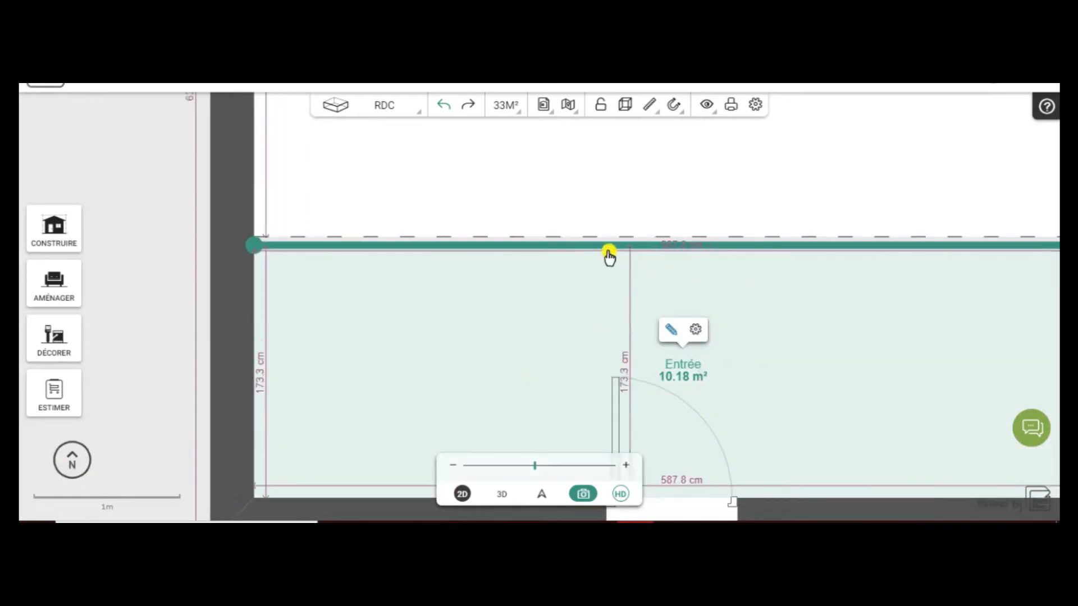
{"action": "left_click_drag", "start_coordinate": [605, 251], "coordinate": [589, 253]}
{"action": "double_click", "coordinate": [589, 250]}
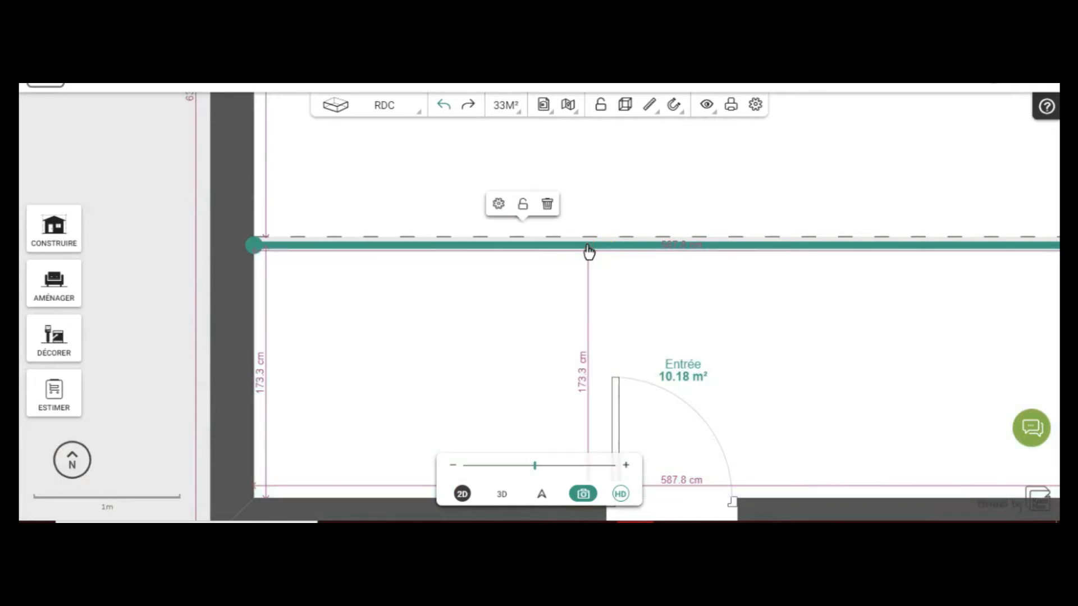
{"action": "double_click", "coordinate": [730, 249]}
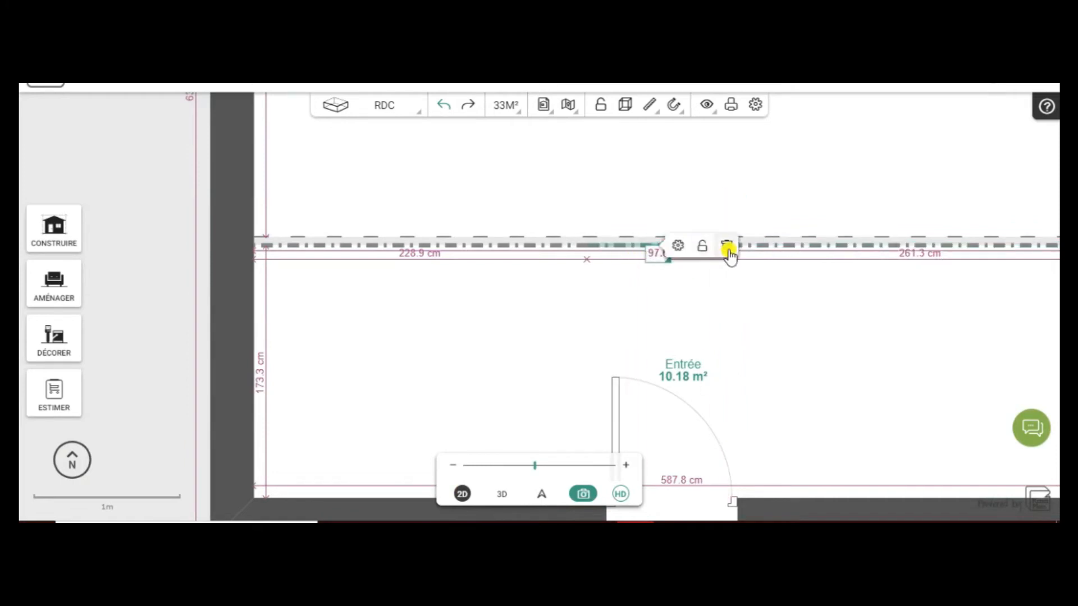
{"action": "left_click", "coordinate": [726, 245]}
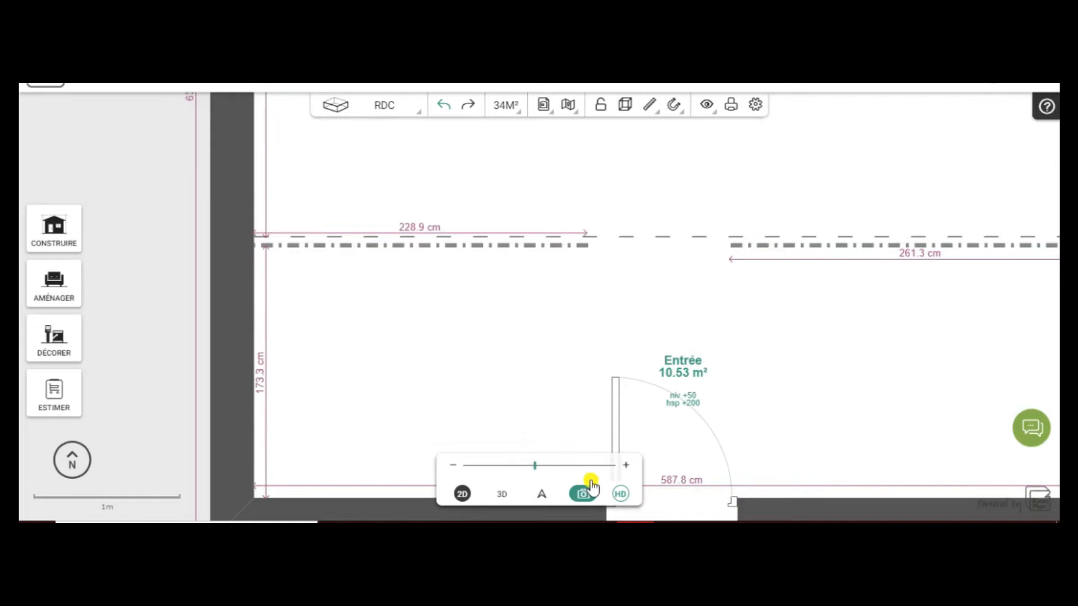
Examine the raised entrance, the two railings and the passage between them in 3D from both sides, and return to the 2D plan
{"action": "left_click", "coordinate": [501, 494]}
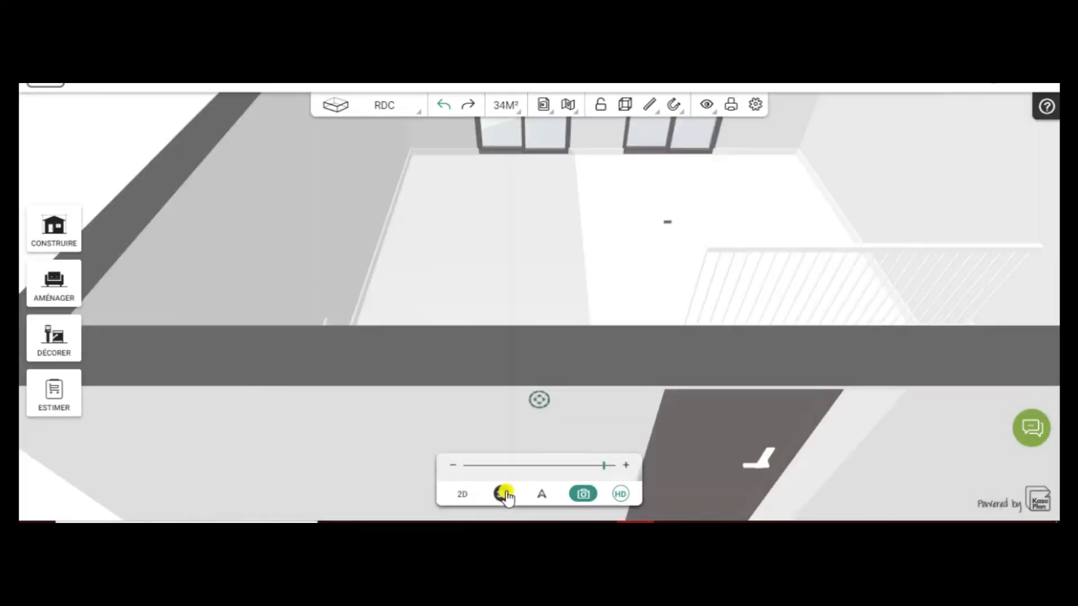
{"action": "left_click_drag", "start_coordinate": [468, 289], "coordinate": [691, 365]}
{"action": "left_click_drag", "start_coordinate": [539, 373], "coordinate": [639, 385]}
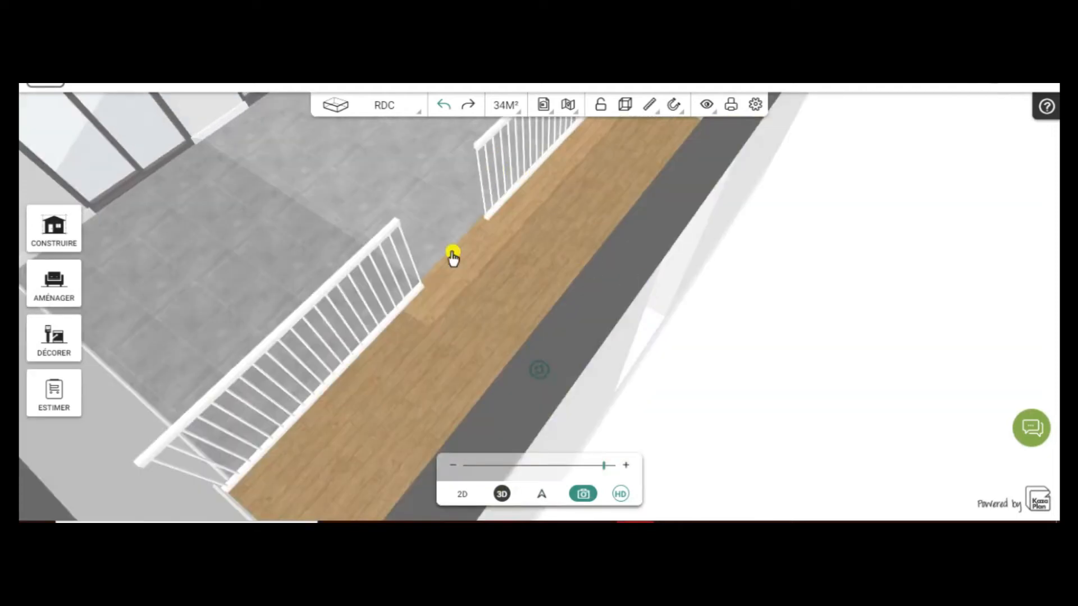
{"action": "left_click_drag", "start_coordinate": [162, 291], "coordinate": [325, 337]}
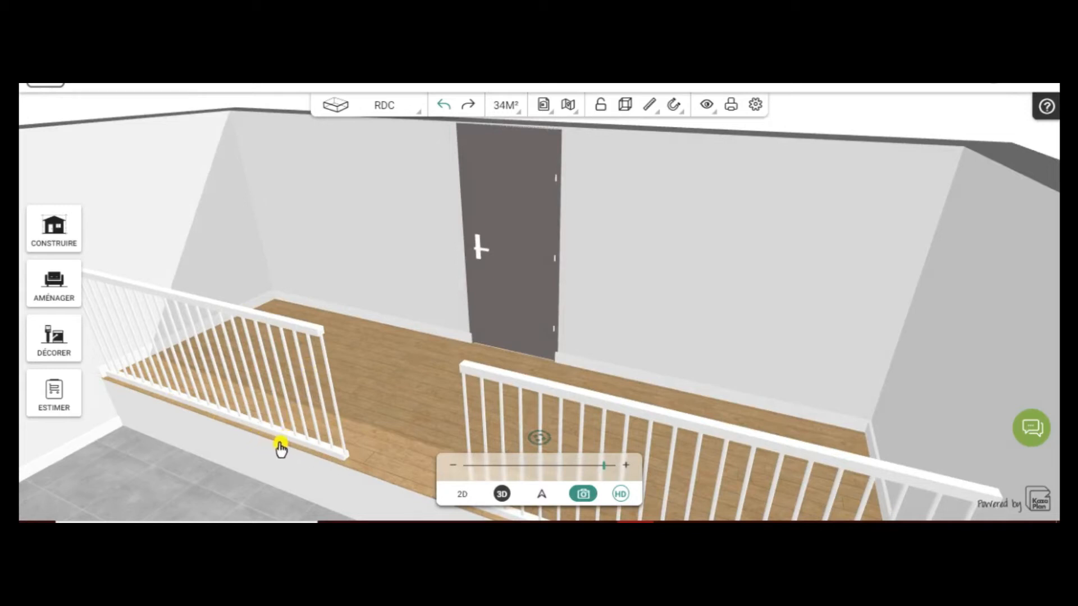
{"action": "left_click_drag", "start_coordinate": [409, 397], "coordinate": [202, 488]}
{"action": "left_click_drag", "start_coordinate": [440, 409], "coordinate": [135, 391]}
{"action": "left_click_drag", "start_coordinate": [501, 193], "coordinate": [387, 289]}
{"action": "left_click", "coordinate": [451, 252]}
{"action": "scroll", "coordinate": [451, 251], "scroll_direction": "up", "scroll_amount": 3}
{"action": "scroll", "coordinate": [451, 251], "scroll_direction": "down", "scroll_amount": 3}
{"action": "left_click_drag", "start_coordinate": [397, 225], "coordinate": [421, 240]}
{"action": "left_click", "coordinate": [458, 496]}
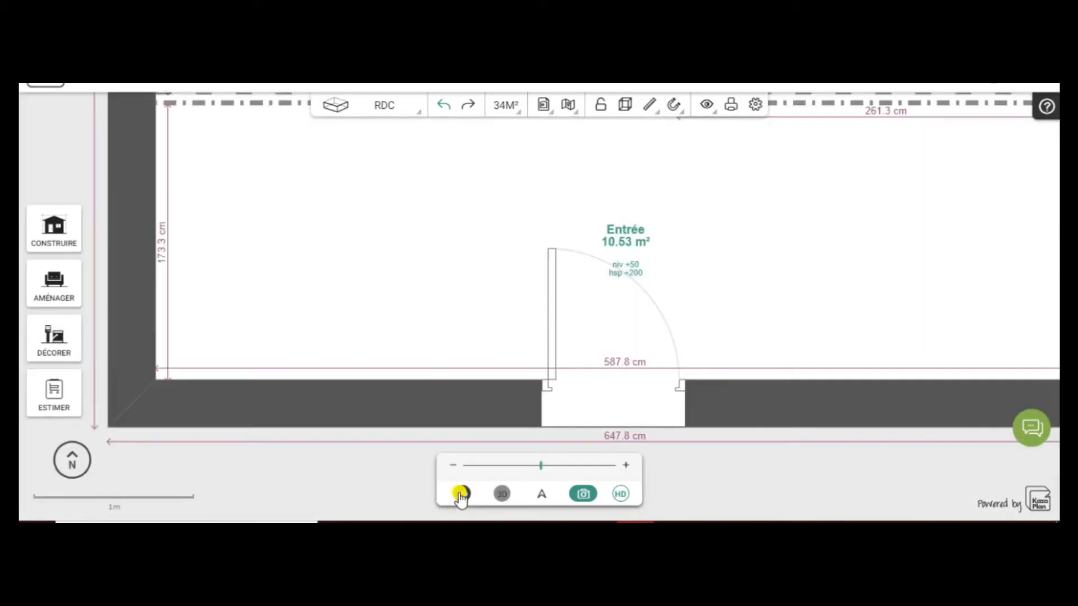
Add a Cube Long from the parametric shapes to the living room, against the separation line in front of the railing passage
{"action": "left_click", "coordinate": [439, 259]}
{"action": "left_click", "coordinate": [517, 251]}
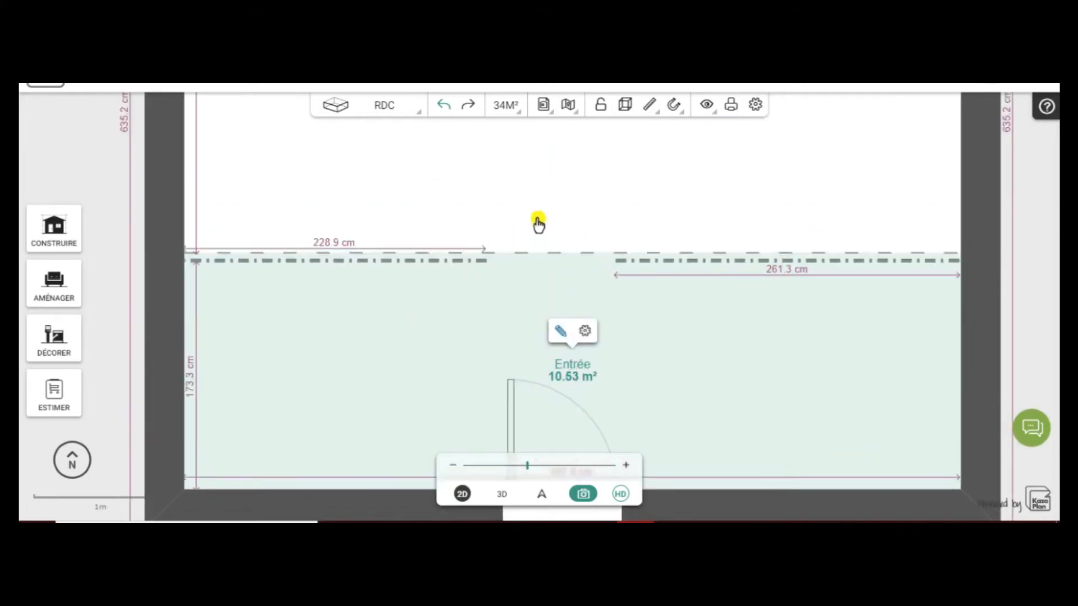
{"action": "left_click", "coordinate": [61, 289]}
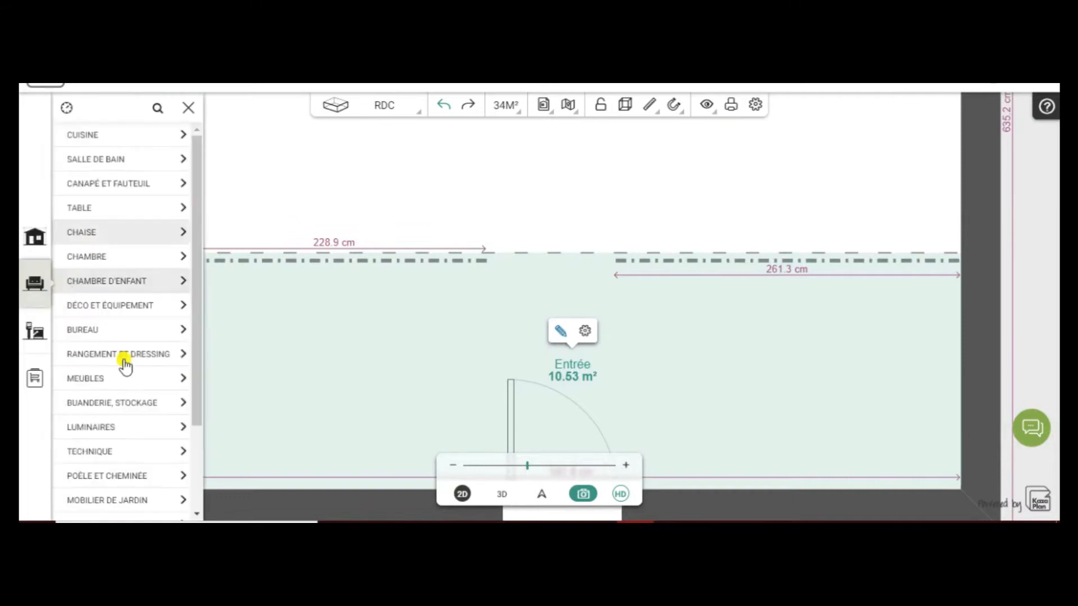
{"action": "scroll", "coordinate": [185, 416], "scroll_direction": "down", "scroll_amount": 4}
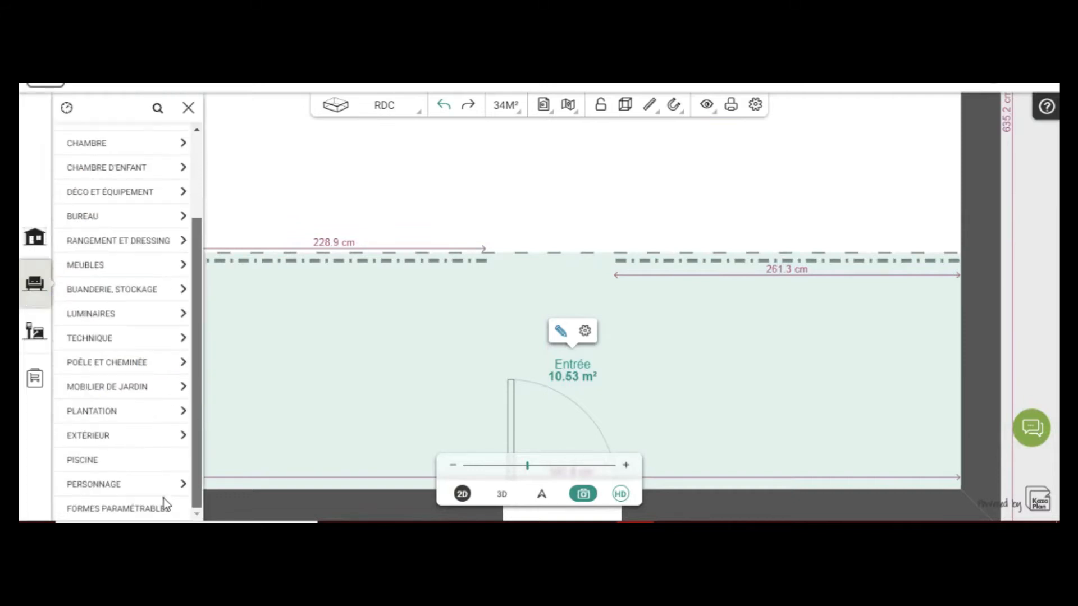
{"action": "left_click", "coordinate": [134, 511]}
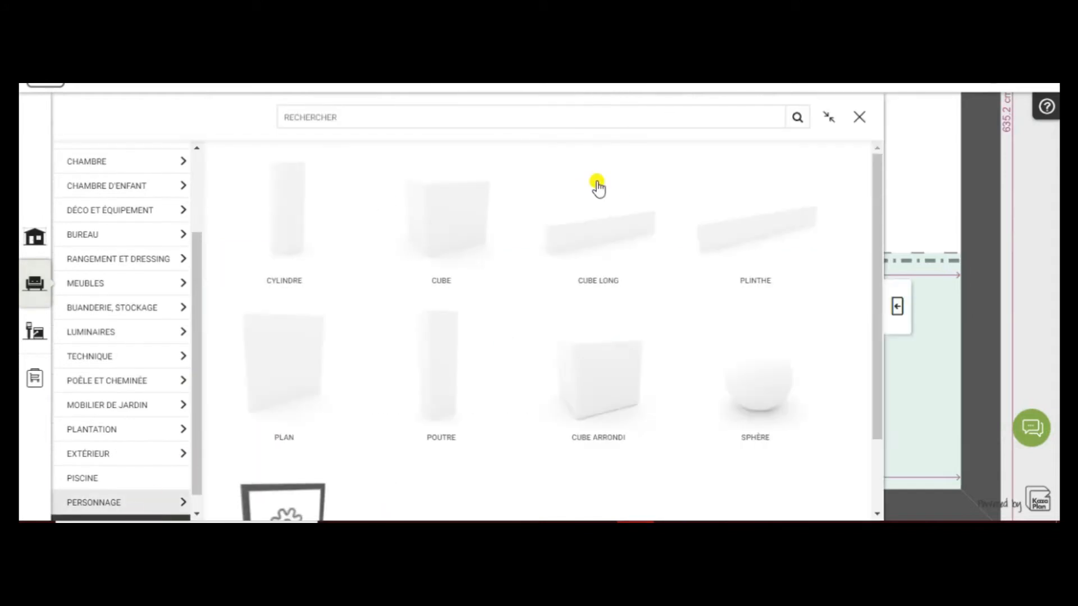
{"action": "left_click_drag", "start_coordinate": [601, 221], "coordinate": [555, 223]}
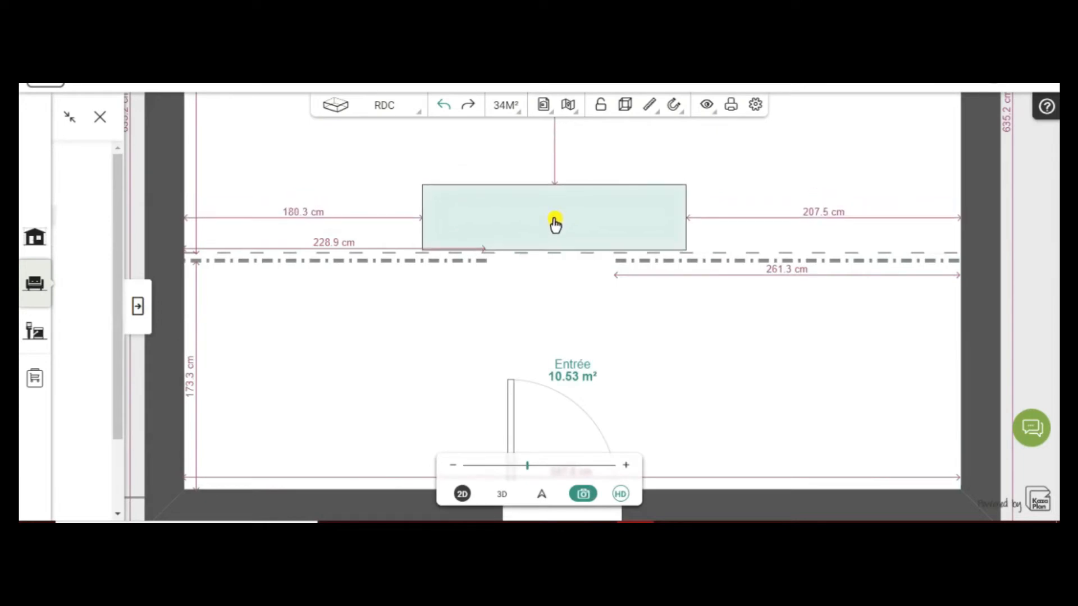
{"action": "left_click", "coordinate": [554, 220]}
{"action": "left_click", "coordinate": [550, 217]}
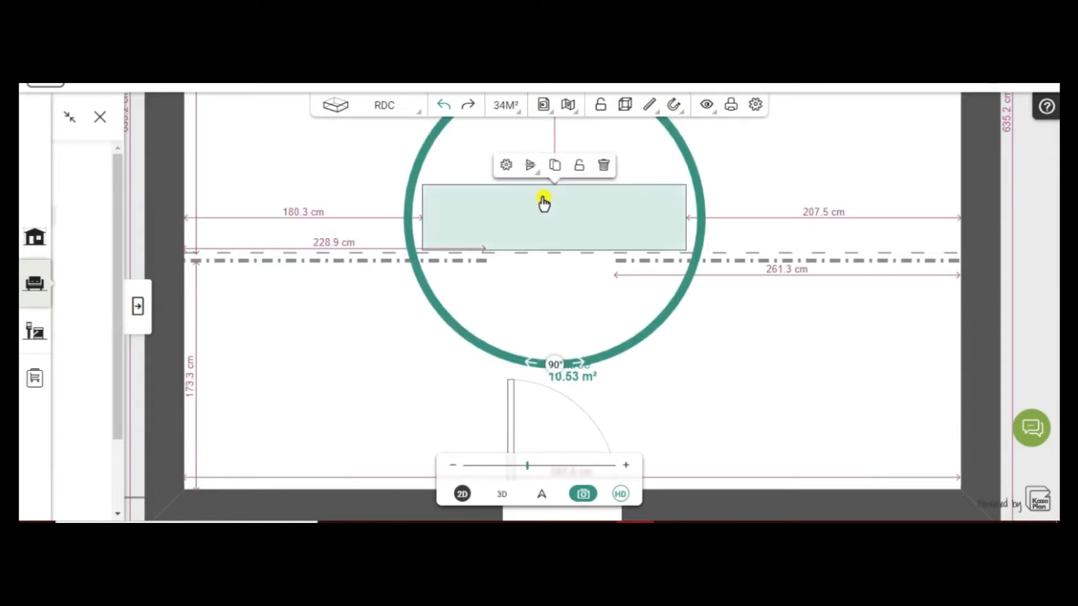
Set the long cube's height to 25 cm and its width to 130 cm
{"action": "left_click", "coordinate": [505, 166]}
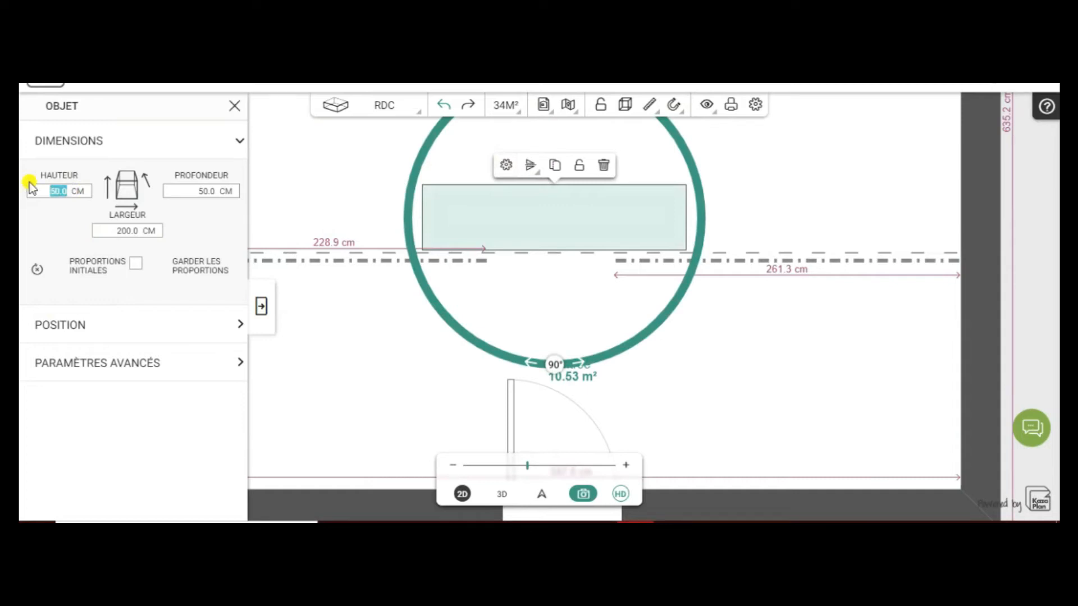
{"action": "type", "text": "5"}
{"action": "type", "text": "150"}
{"action": "left_click", "coordinate": [222, 284]}
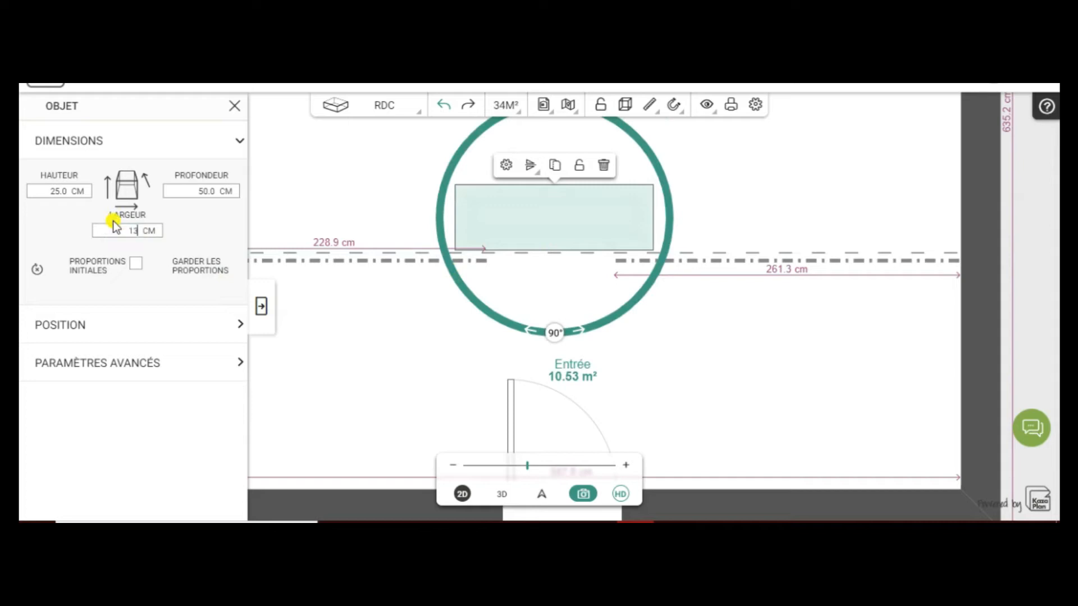
{"action": "type", "text": "130"}
{"action": "left_click", "coordinate": [207, 287]}
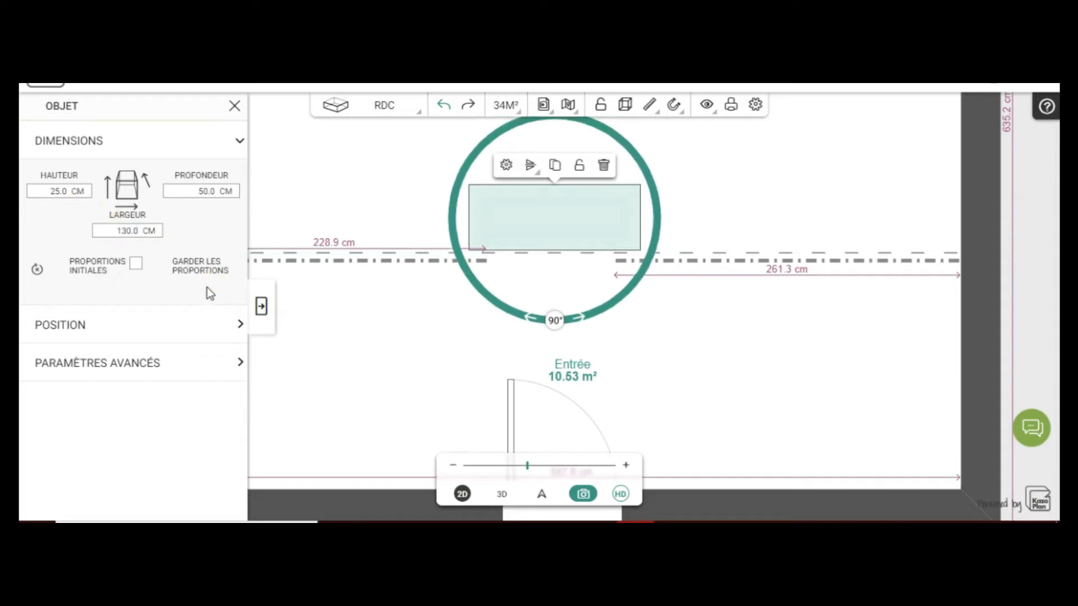
Reduce the long cube's width to 120 cm
{"action": "left_click", "coordinate": [539, 229]}
{"action": "left_click", "coordinate": [507, 166]}
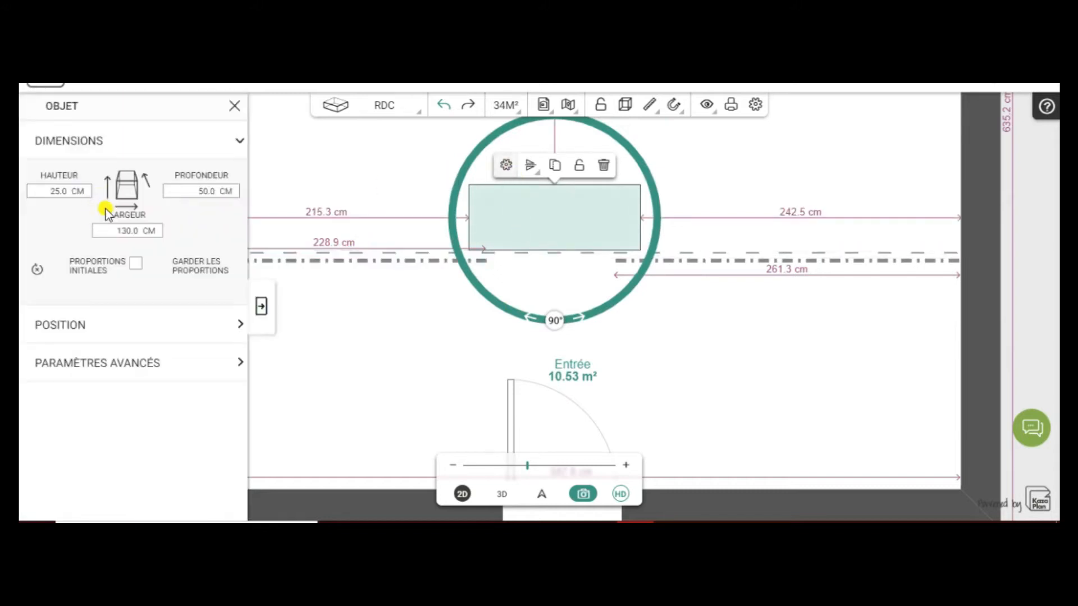
{"action": "type", "text": "120"}
{"action": "left_click", "coordinate": [262, 306]}
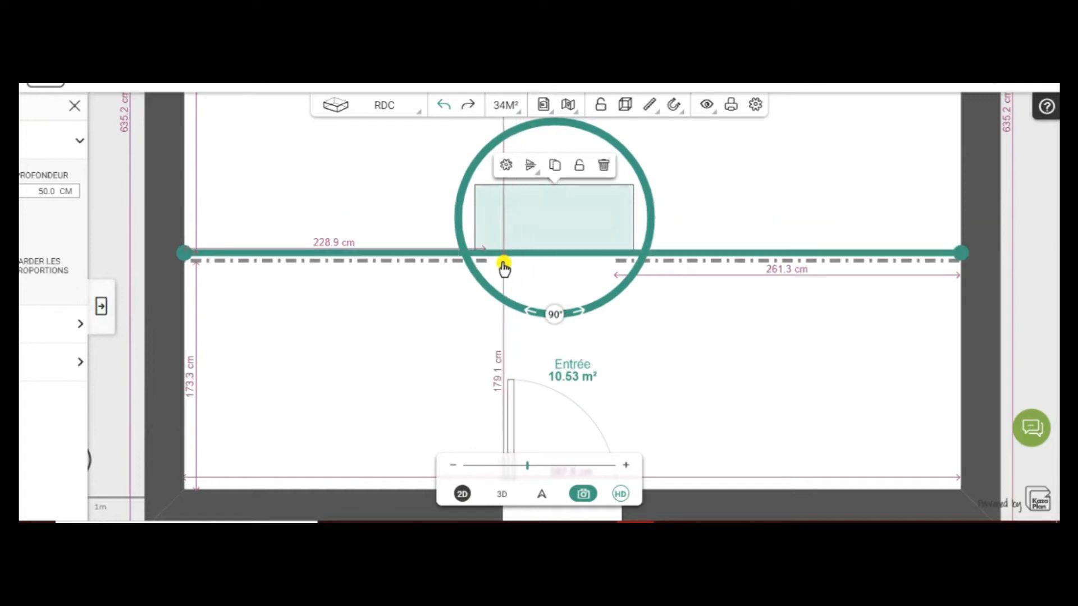
Shift the long cube slightly away from the separation line into the living room and look for it in 3D
{"action": "left_click_drag", "start_coordinate": [547, 225], "coordinate": [544, 223]}
{"action": "left_click", "coordinate": [502, 495]}
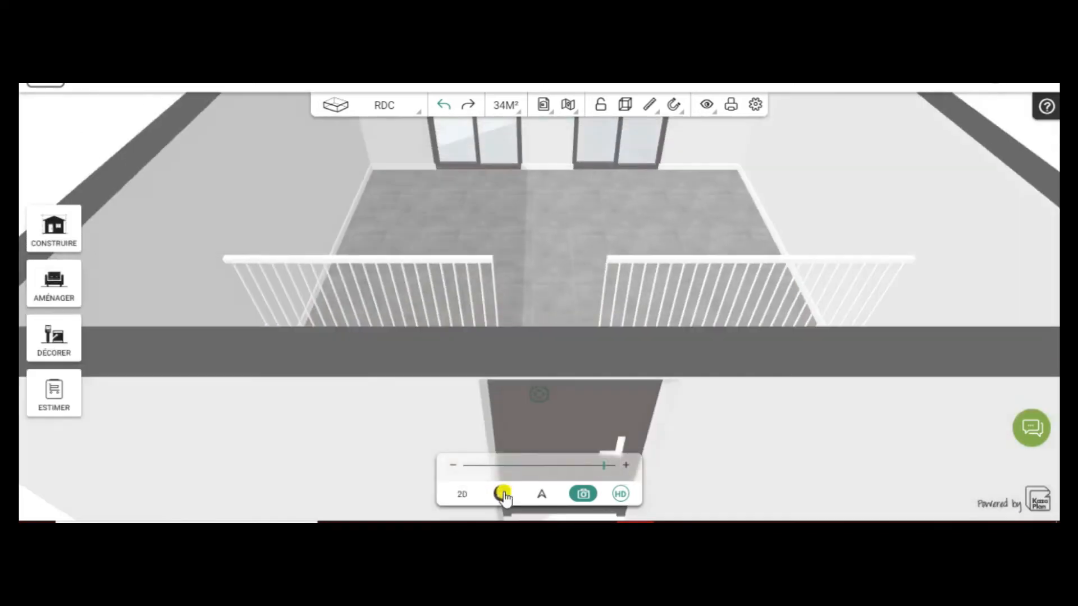
{"action": "left_click_drag", "start_coordinate": [344, 317], "coordinate": [308, 426]}
{"action": "left_click", "coordinate": [463, 494]}
{"action": "left_click", "coordinate": [543, 217]}
{"action": "left_click_drag", "start_coordinate": [543, 232], "coordinate": [544, 219]}
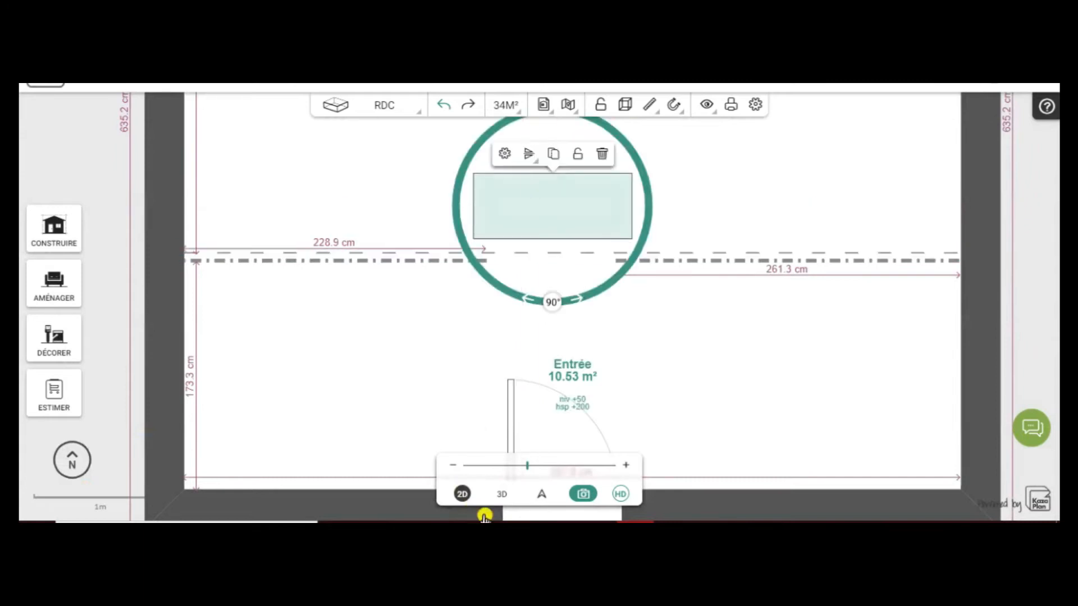
{"action": "left_click", "coordinate": [501, 494]}
{"action": "left_click_drag", "start_coordinate": [353, 292], "coordinate": [659, 339]}
{"action": "left_click_drag", "start_coordinate": [200, 404], "coordinate": [314, 463]}
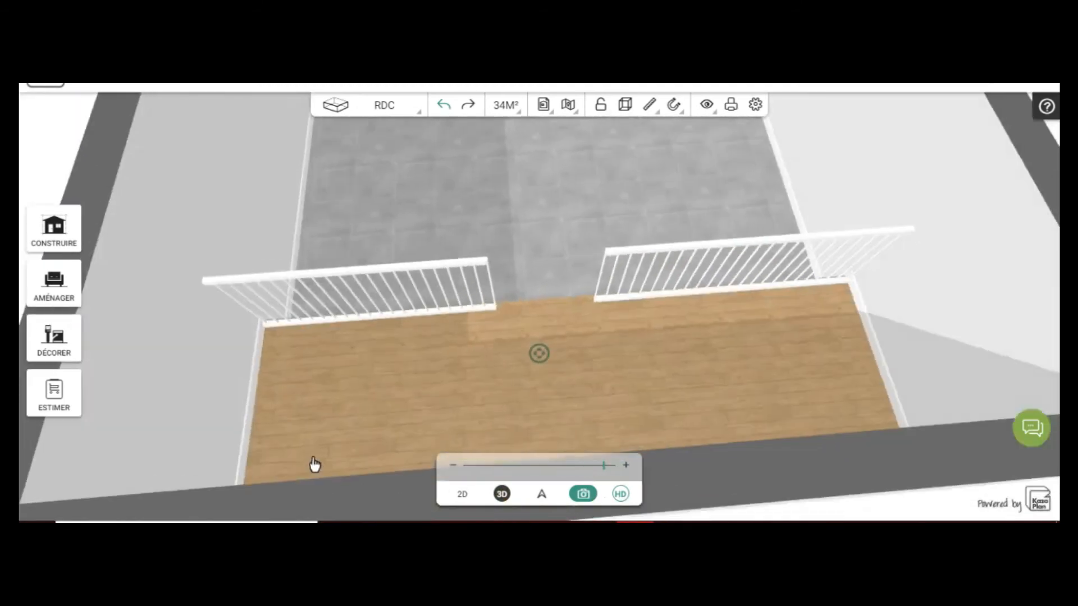
Delete the long cube from the 2D plan
{"action": "left_click", "coordinate": [462, 494]}
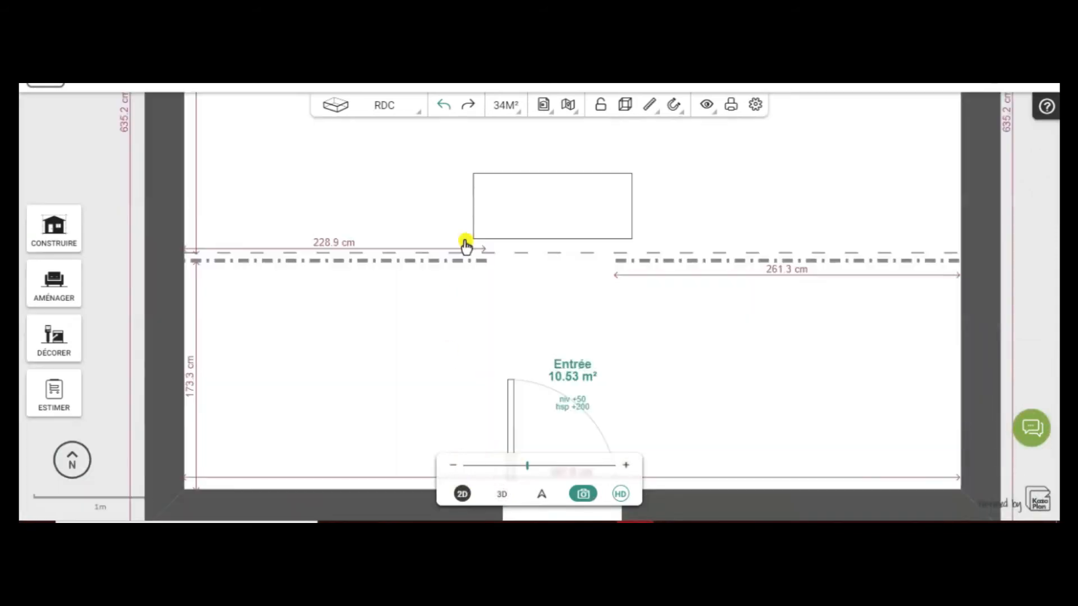
{"action": "left_click", "coordinate": [523, 235]}
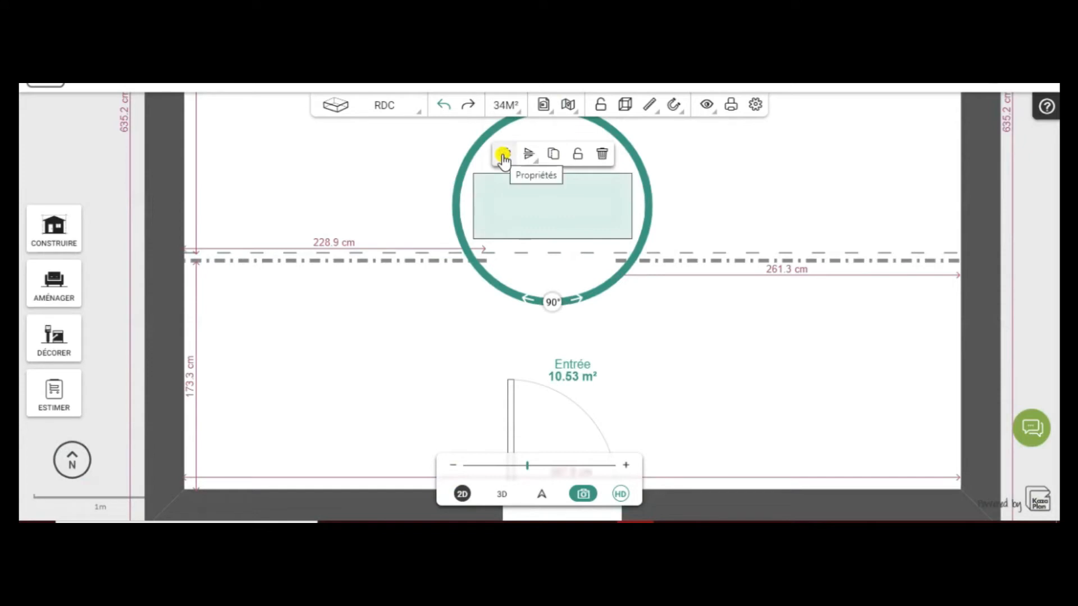
{"action": "left_click", "coordinate": [602, 155]}
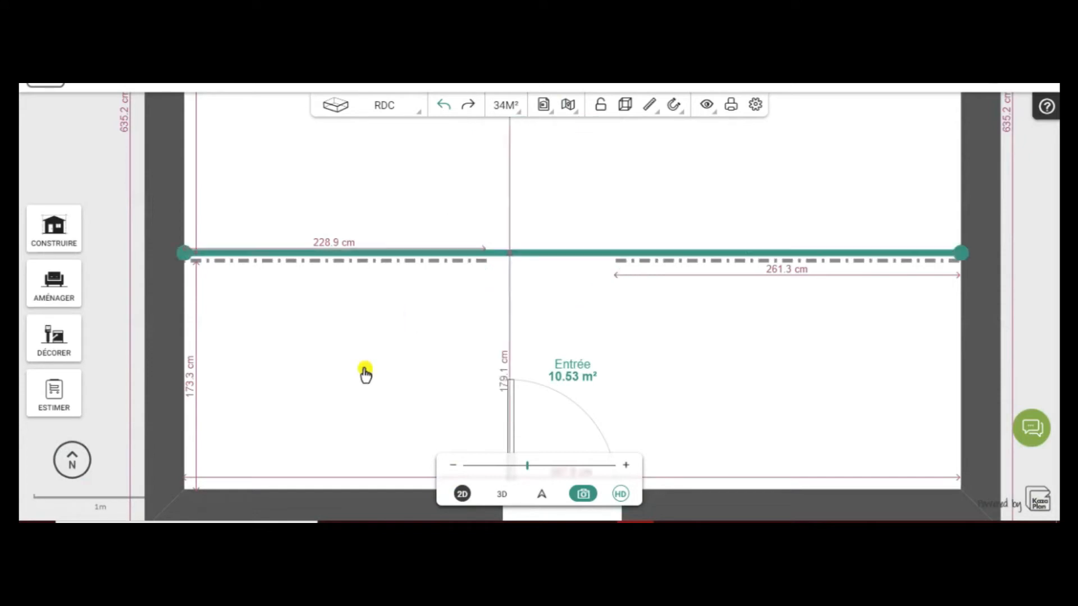
Place a new Cube Long from the parametric shapes in the living room, about 29 cm from the separation line in front of the passage
{"action": "left_click", "coordinate": [52, 237]}
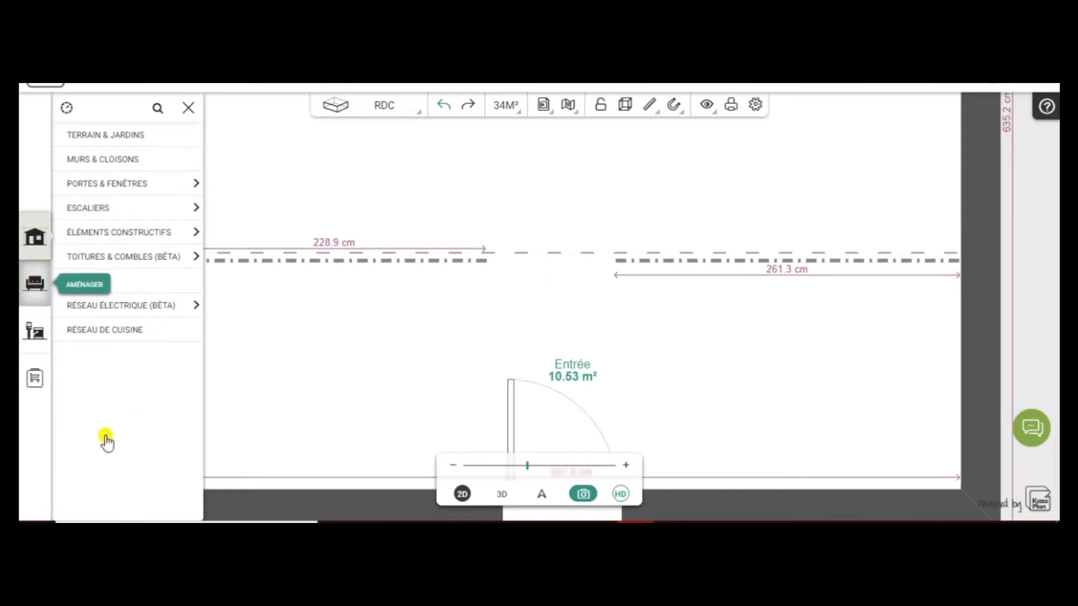
{"action": "scroll", "coordinate": [129, 483], "scroll_direction": "down", "scroll_amount": 2}
{"action": "left_click", "coordinate": [121, 511]}
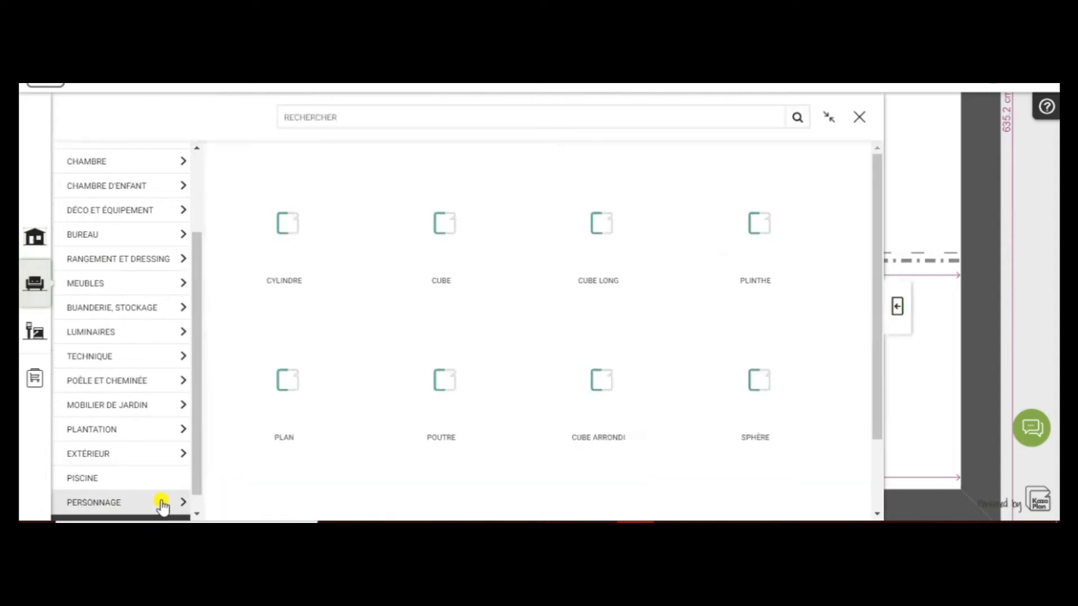
{"action": "left_click_drag", "start_coordinate": [599, 225], "coordinate": [565, 186]}
{"action": "left_click", "coordinate": [335, 452]}
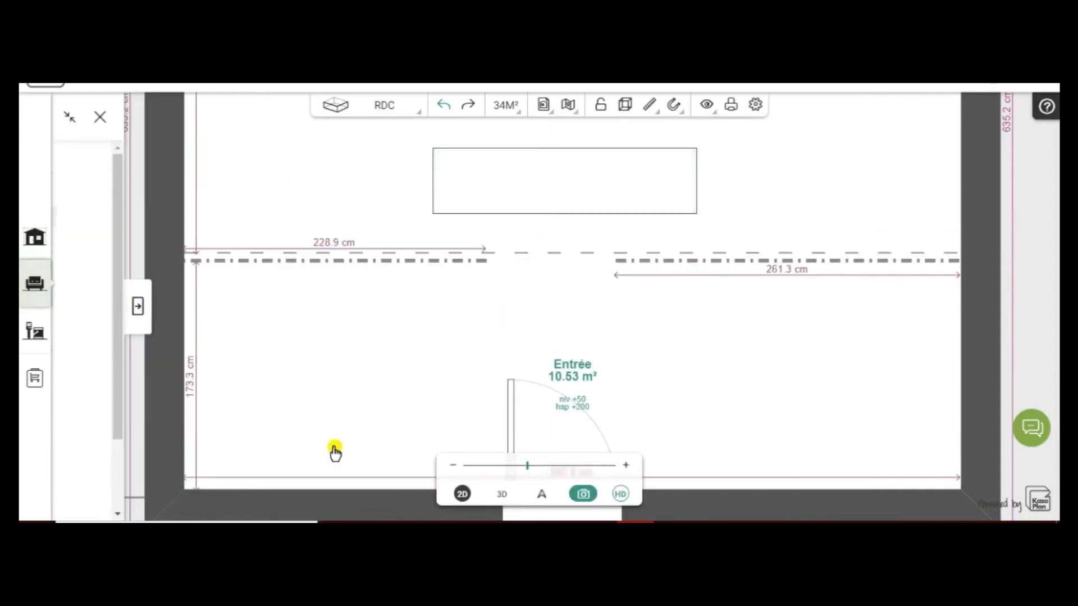
Check the new long cube beside the raised entrance in 3D from several angles, and return to the 2D plan
{"action": "left_click", "coordinate": [501, 494]}
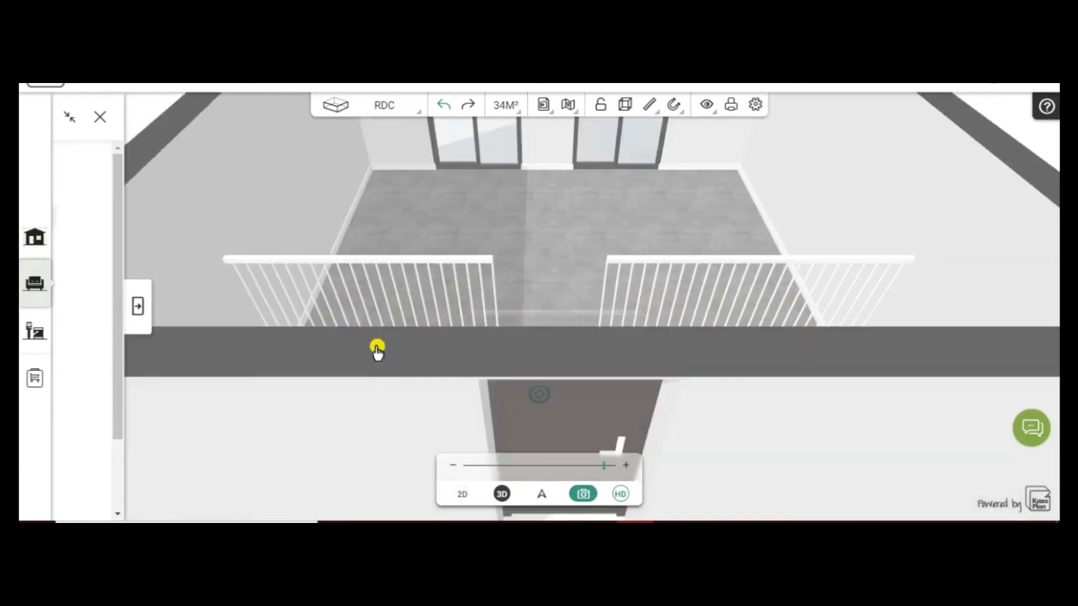
{"action": "left_click_drag", "start_coordinate": [353, 322], "coordinate": [662, 353]}
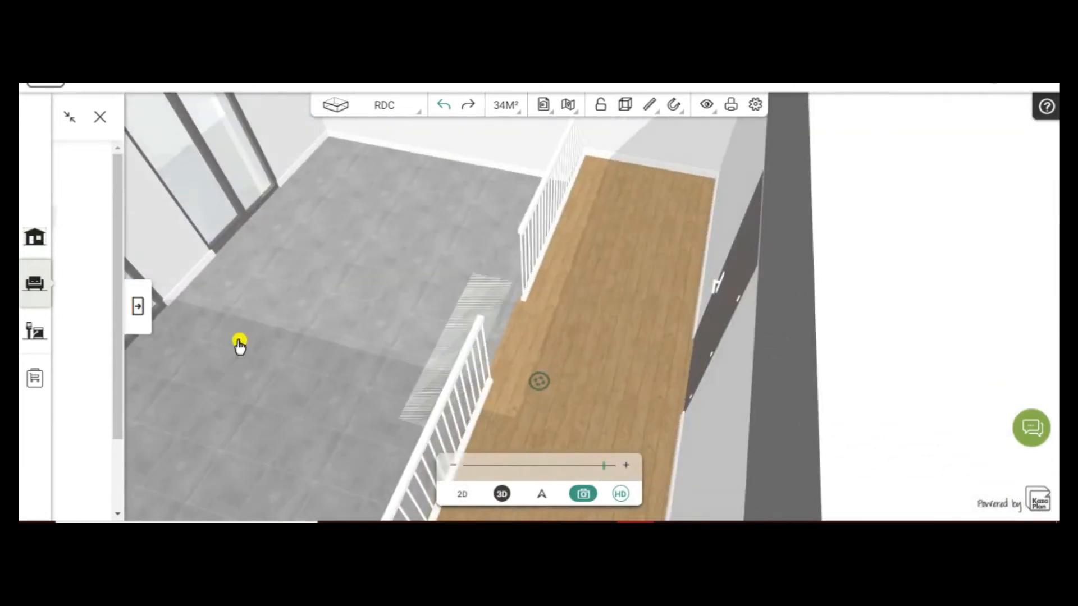
{"action": "left_click_drag", "start_coordinate": [506, 368], "coordinate": [626, 360]}
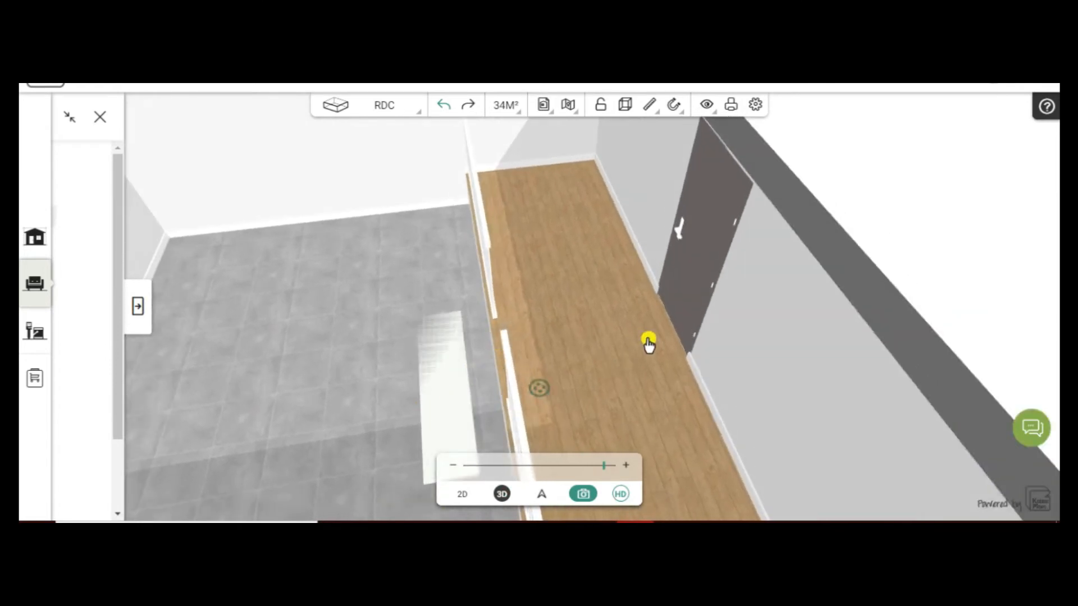
{"action": "left_click", "coordinate": [462, 494]}
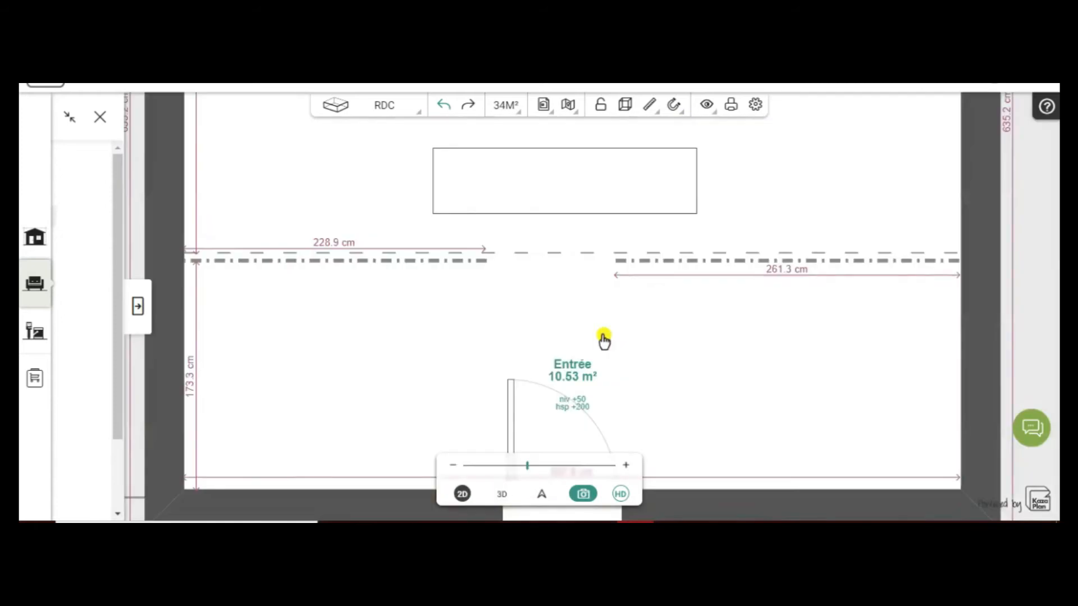
Review the long cube's dimension and position properties
{"action": "left_click", "coordinate": [527, 190]}
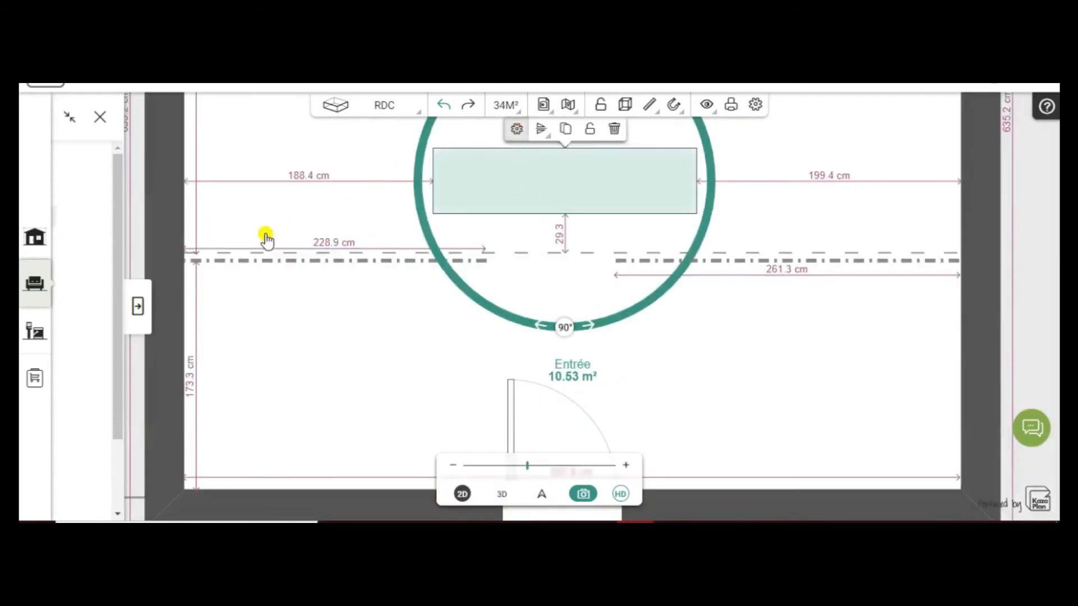
{"action": "left_click", "coordinate": [516, 129]}
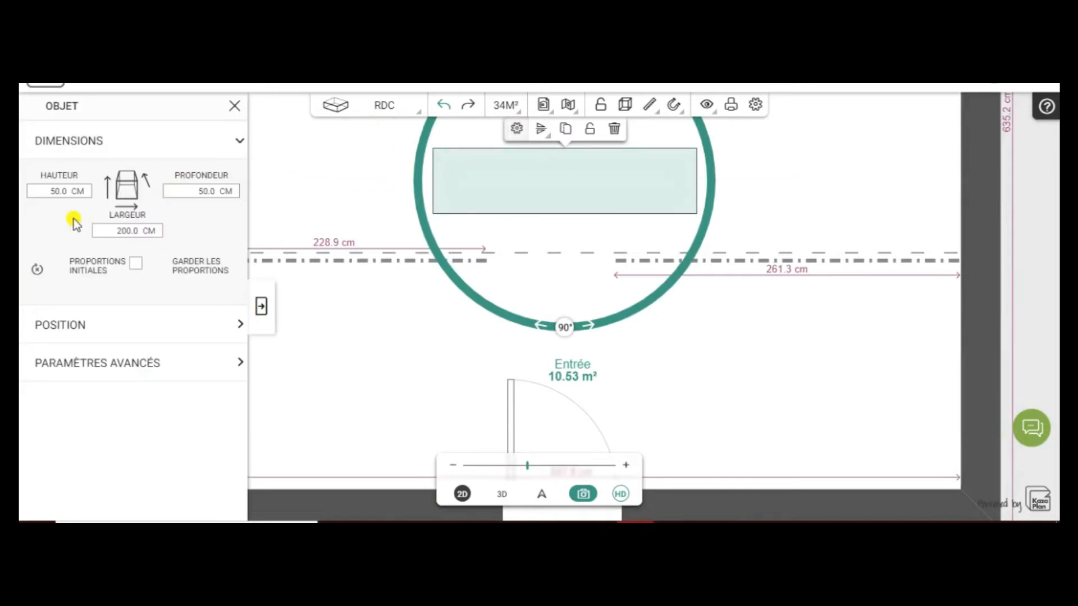
{"action": "left_click", "coordinate": [135, 332]}
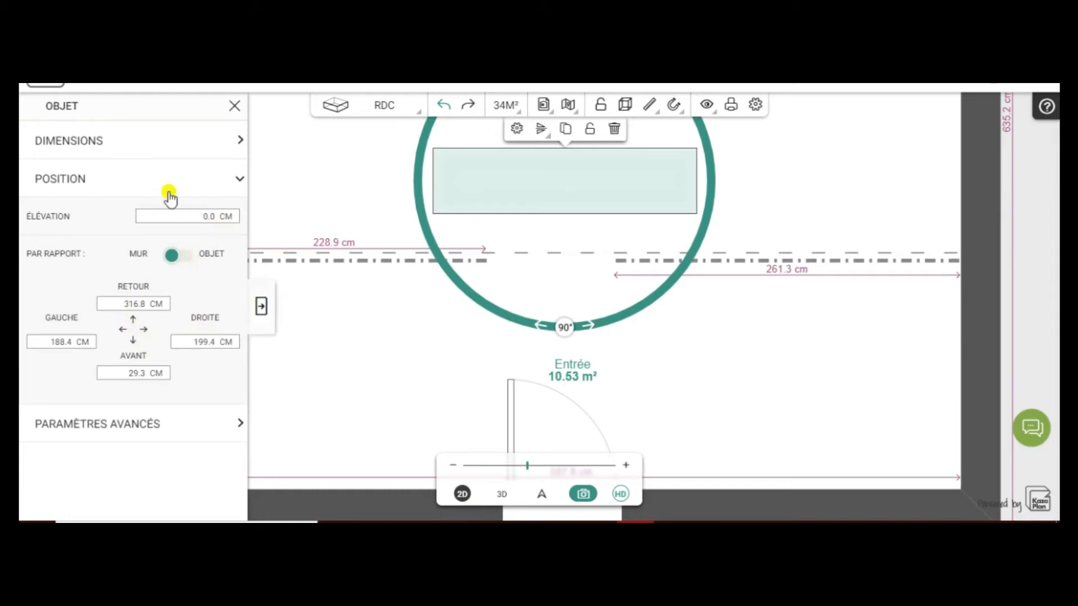
{"action": "left_click", "coordinate": [116, 143]}
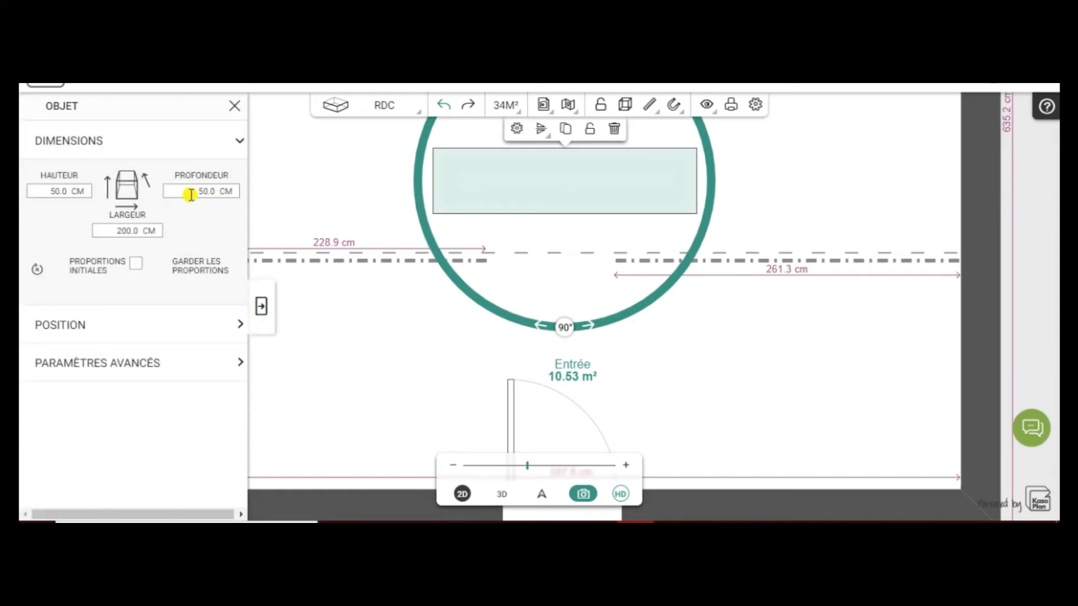
{"action": "left_click", "coordinate": [262, 306]}
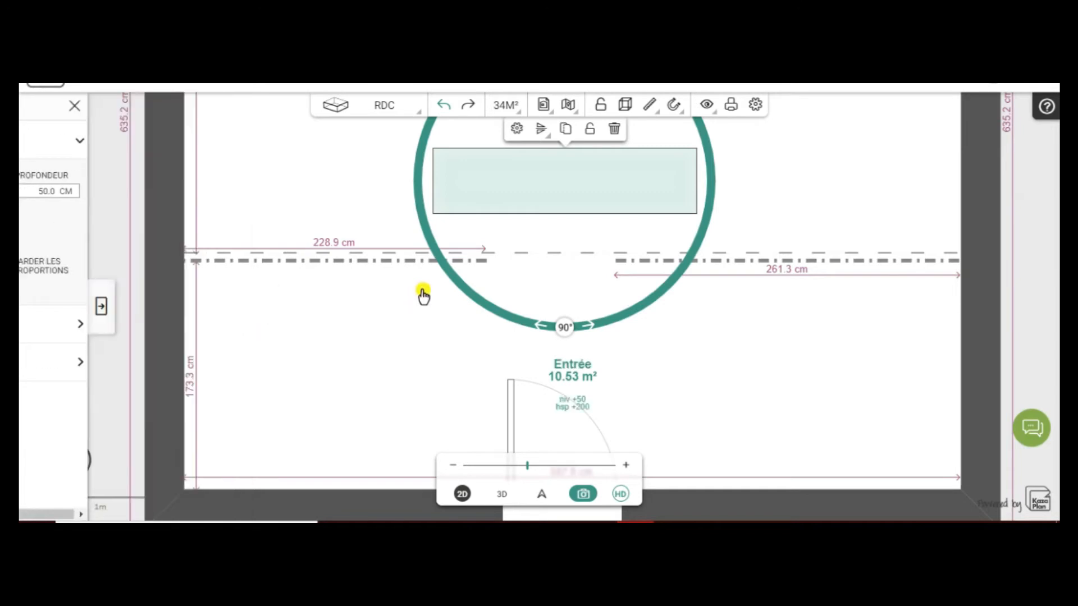
Move the long cube in 3D close to the raised floor's edge, centred on the passage between the railings
{"action": "left_click", "coordinate": [502, 495]}
{"action": "left_click_drag", "start_coordinate": [364, 326], "coordinate": [498, 322]}
{"action": "left_click", "coordinate": [415, 439]}
{"action": "left_click_drag", "start_coordinate": [414, 440], "coordinate": [341, 418]}
{"action": "left_click_drag", "start_coordinate": [236, 469], "coordinate": [483, 477]}
{"action": "left_click", "coordinate": [351, 466]}
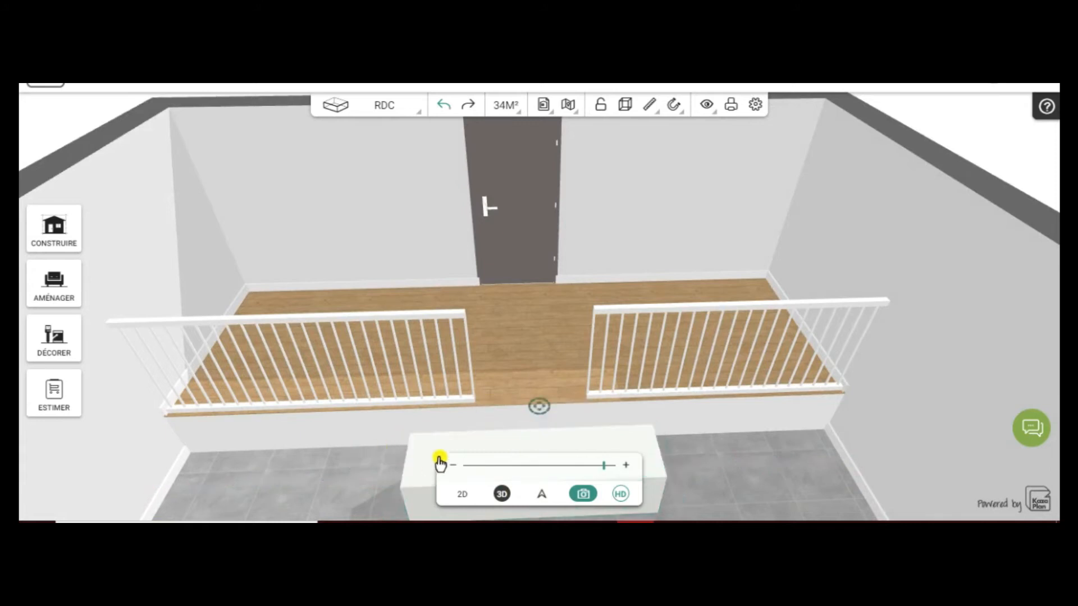
Set the long cube's height to 25 cm and its width to 120 cm, and view it from the living room side
{"action": "left_click", "coordinate": [478, 447]}
{"action": "scroll", "coordinate": [481, 433], "scroll_direction": "up", "scroll_amount": 2}
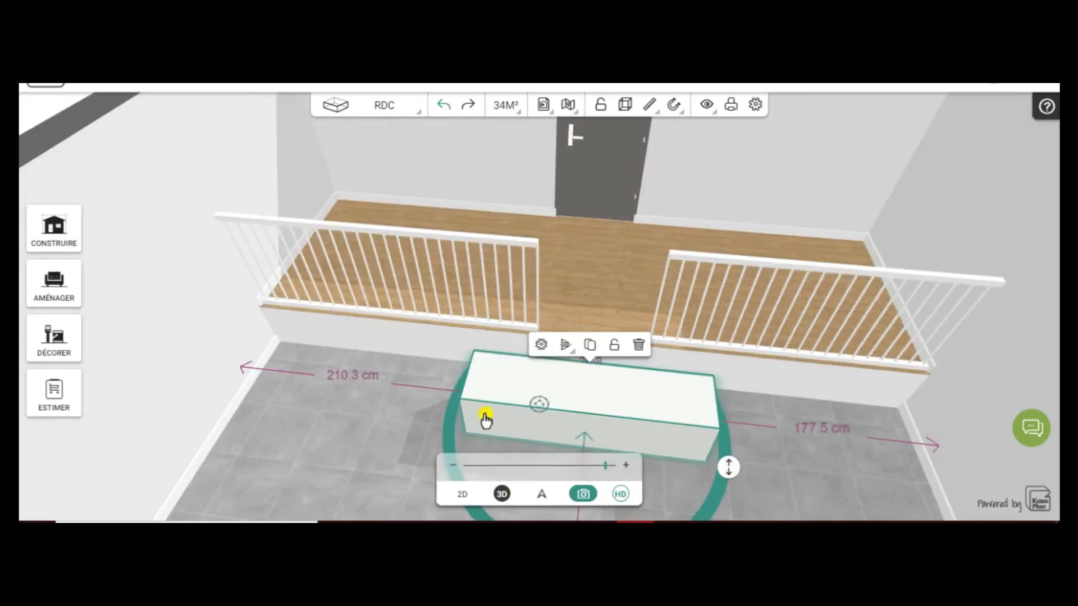
{"action": "left_click", "coordinate": [539, 344]}
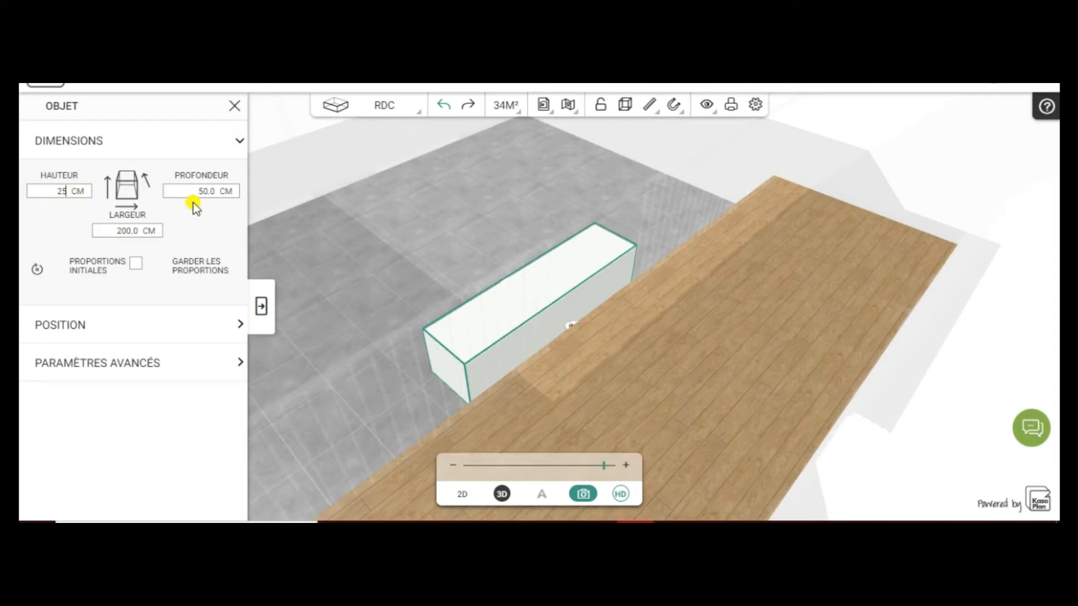
{"action": "left_click_drag", "start_coordinate": [143, 231], "coordinate": [97, 229]}
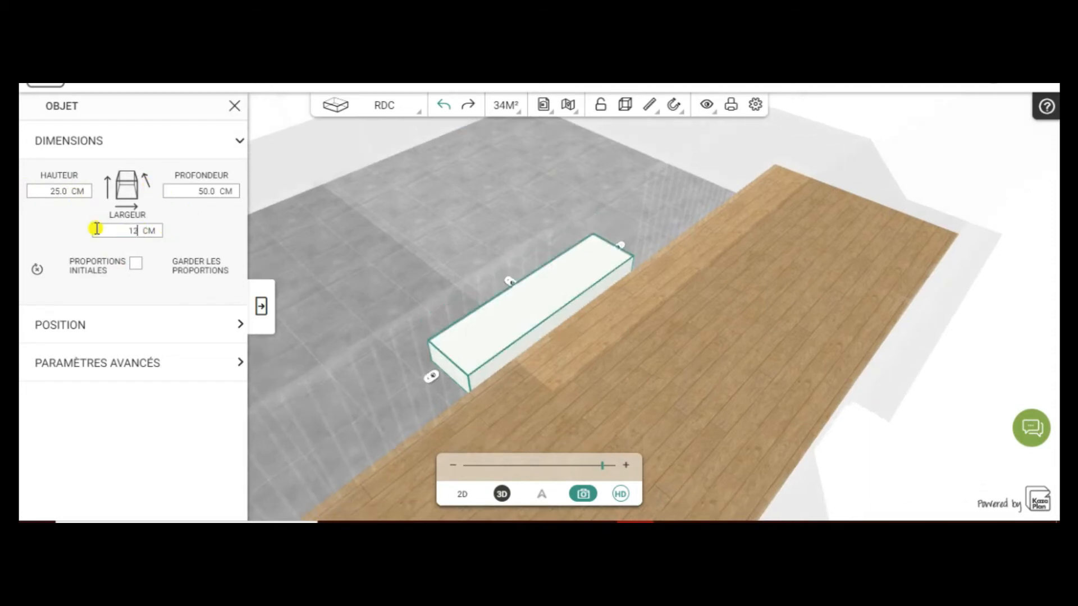
{"action": "left_click", "coordinate": [195, 226]}
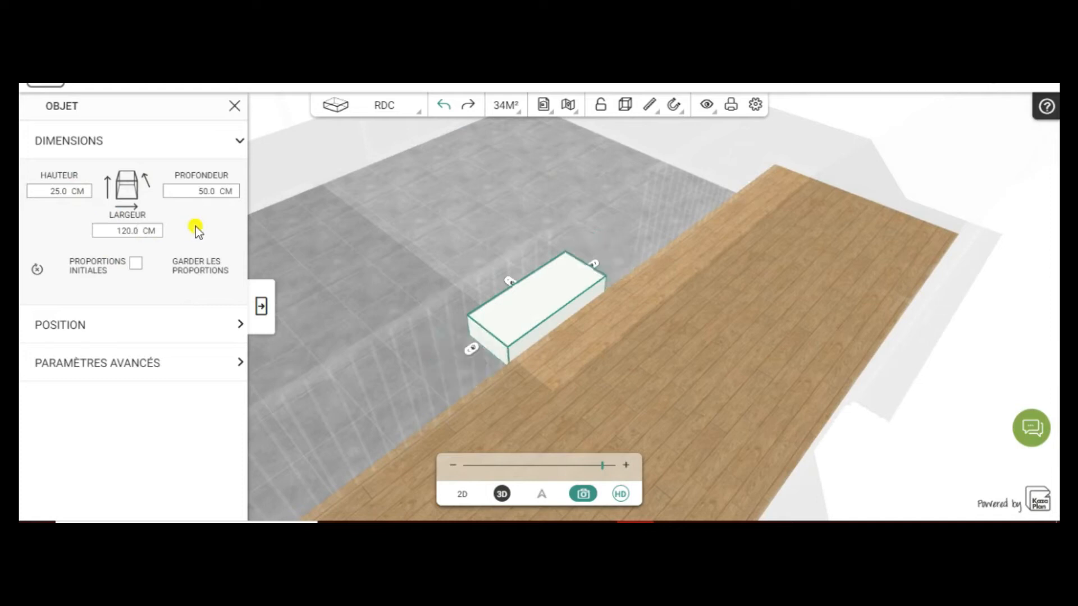
{"action": "left_click_drag", "start_coordinate": [348, 377], "coordinate": [640, 319]}
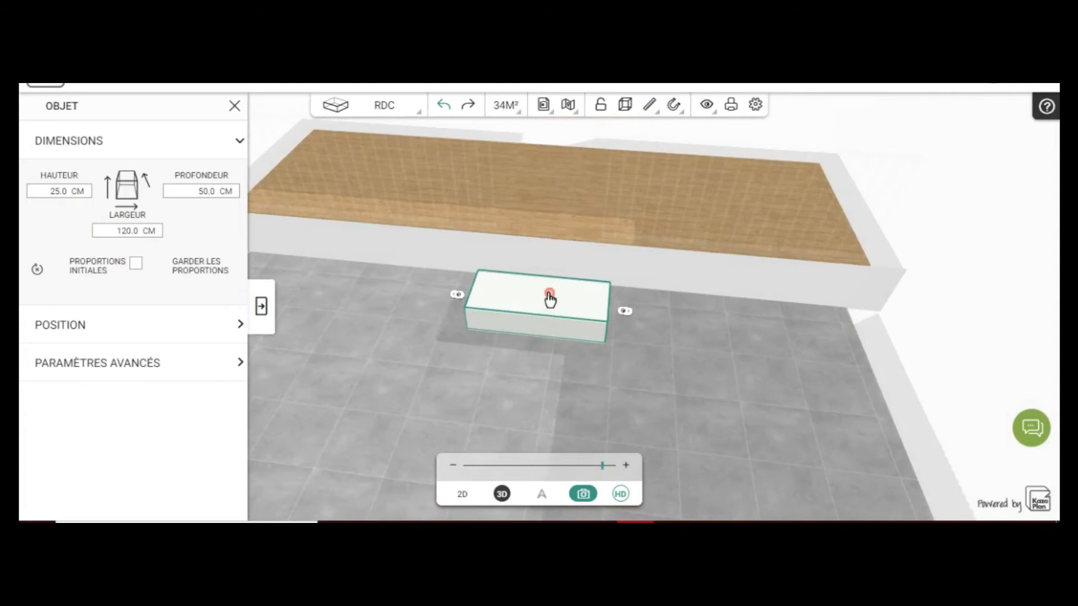
Narrow the long cube to about 99 cm wide and move it in 2D up to the raised floor's edge at the railing passage
{"action": "left_click_drag", "start_coordinate": [624, 316], "coordinate": [614, 313]}
{"action": "left_click_drag", "start_coordinate": [463, 299], "coordinate": [471, 298]}
{"action": "left_click", "coordinate": [485, 327]}
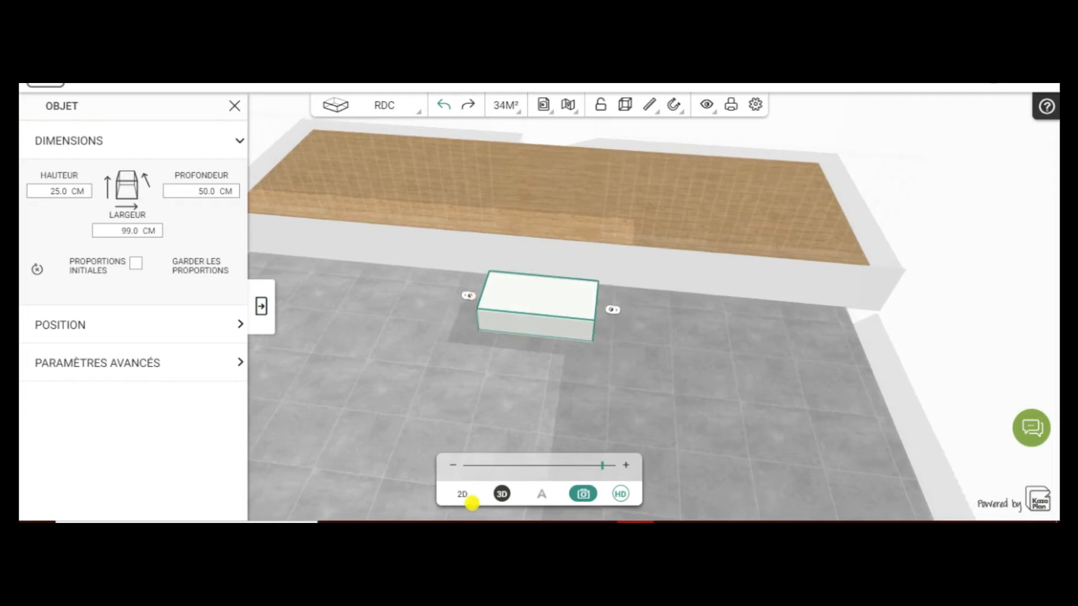
{"action": "left_click", "coordinate": [462, 495]}
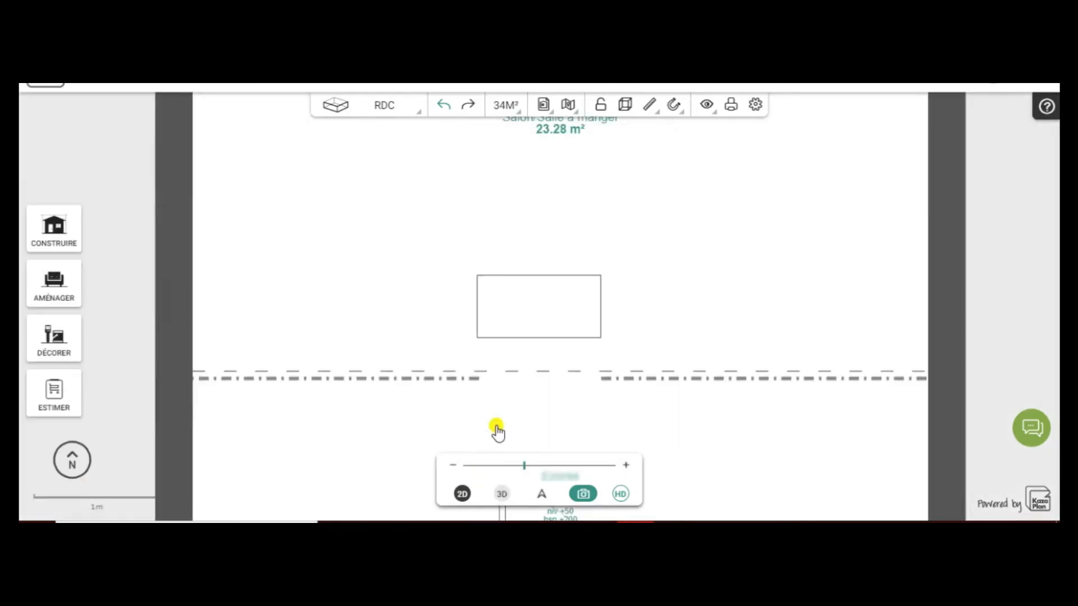
{"action": "left_click_drag", "start_coordinate": [528, 336], "coordinate": [525, 354]}
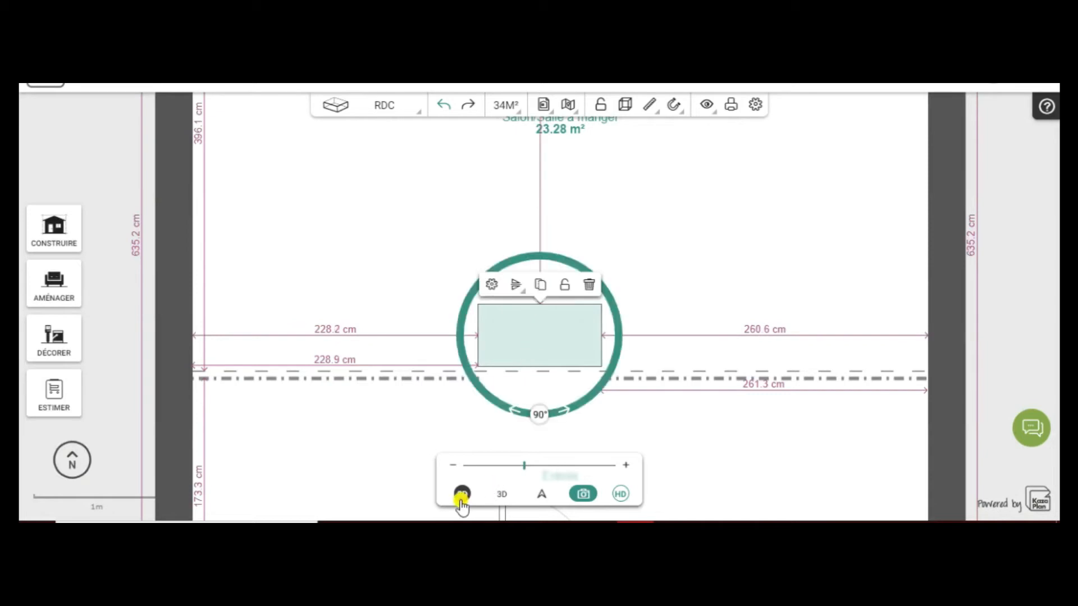
Inspect the step in 3D at the railing passage, from the living room and from the entrance side
{"action": "left_click", "coordinate": [503, 495]}
{"action": "left_click_drag", "start_coordinate": [357, 340], "coordinate": [671, 352]}
{"action": "left_click_drag", "start_coordinate": [387, 320], "coordinate": [606, 296]}
{"action": "left_click_drag", "start_coordinate": [457, 341], "coordinate": [522, 339]}
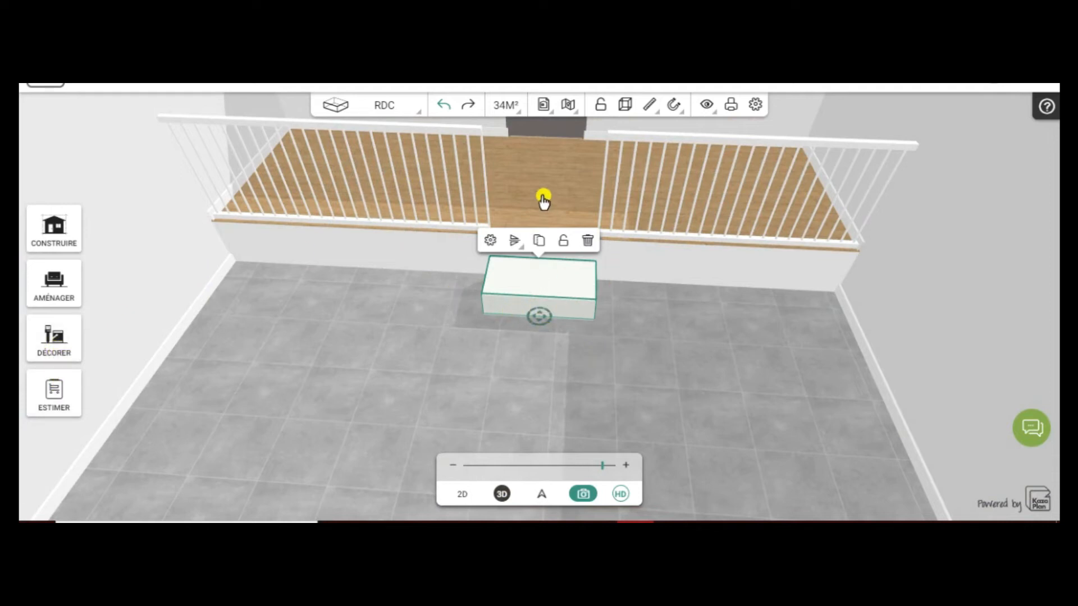
{"action": "left_click_drag", "start_coordinate": [649, 308], "coordinate": [532, 353]}
{"action": "left_click", "coordinate": [532, 353]}
{"action": "left_click_drag", "start_coordinate": [644, 339], "coordinate": [735, 357]}
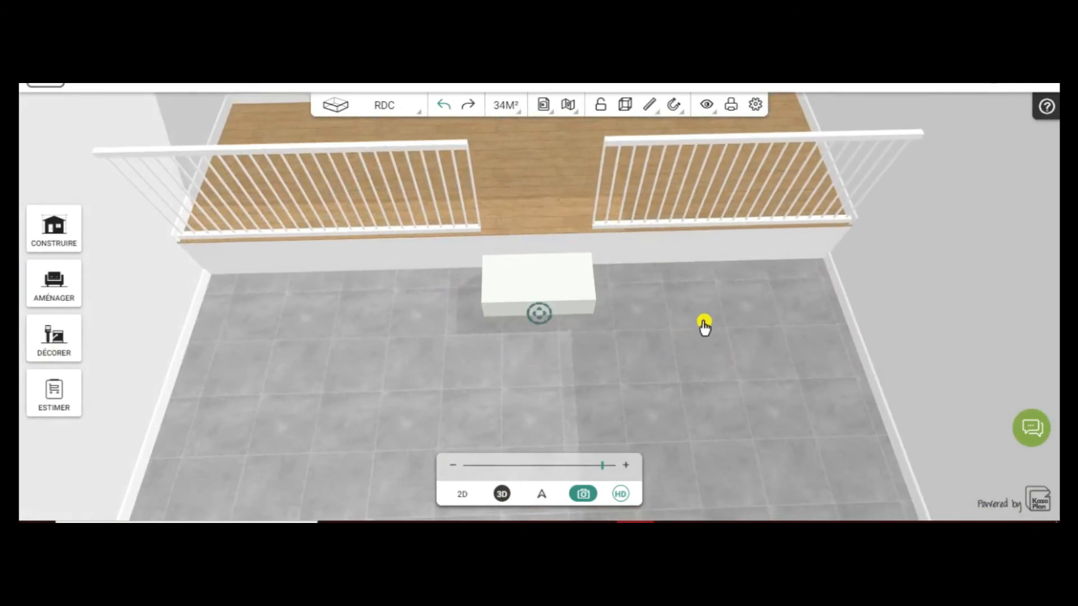
{"action": "left_click_drag", "start_coordinate": [699, 346], "coordinate": [220, 284]}
{"action": "scroll", "coordinate": [448, 224], "scroll_direction": "down", "scroll_amount": 2}
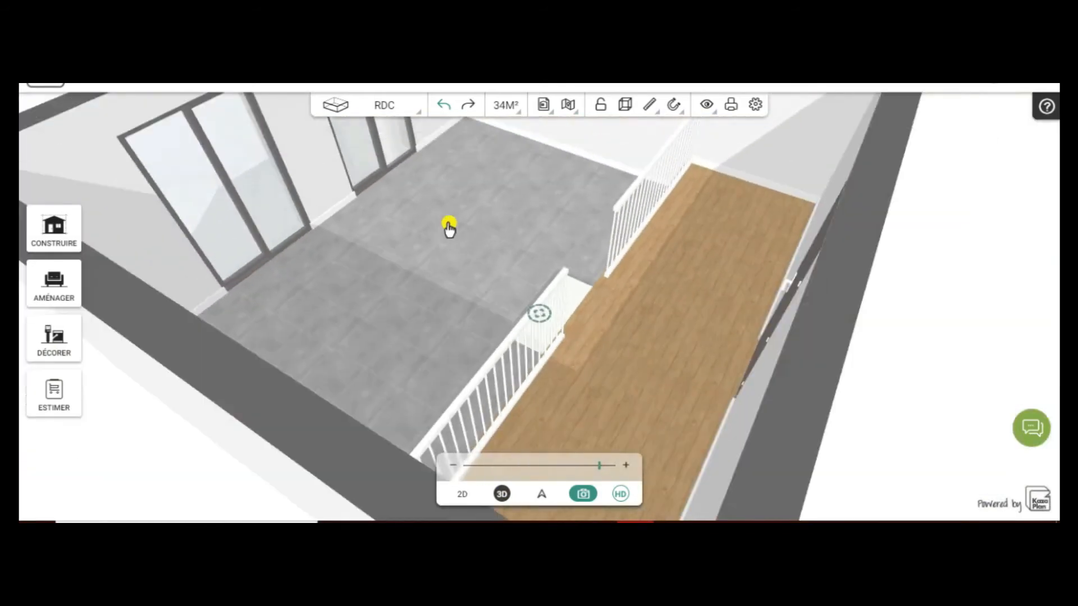
Place a new long cube from the parametric shapes outside the house, in front of the entrance facade
{"action": "left_click_drag", "start_coordinate": [645, 266], "coordinate": [469, 270]}
{"action": "scroll", "coordinate": [491, 286], "scroll_direction": "down", "scroll_amount": 1}
{"action": "left_click_drag", "start_coordinate": [670, 431], "coordinate": [620, 279]}
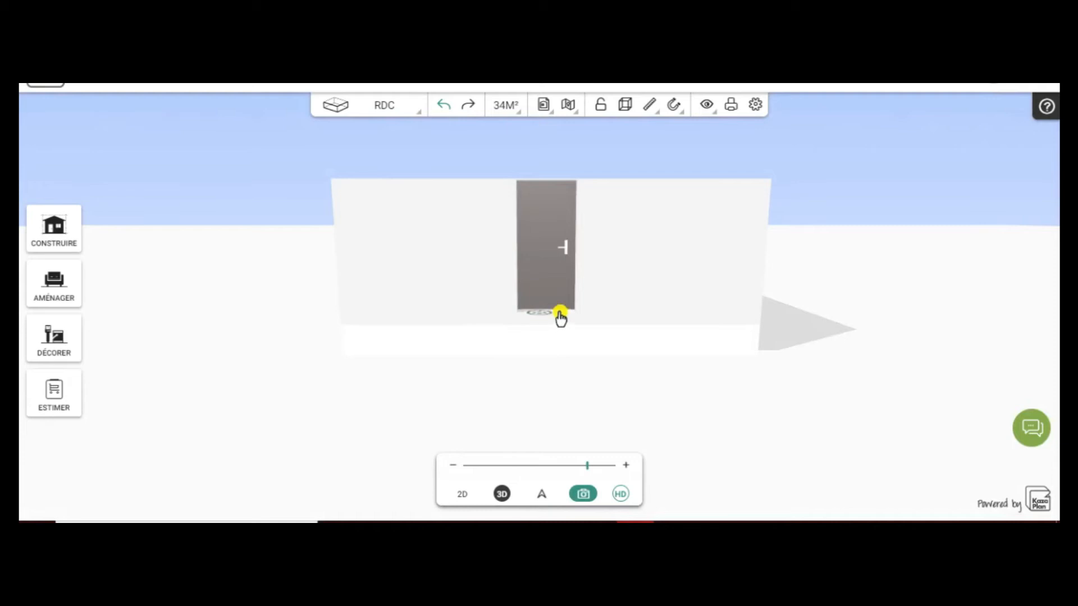
{"action": "left_click_drag", "start_coordinate": [514, 382], "coordinate": [503, 430]}
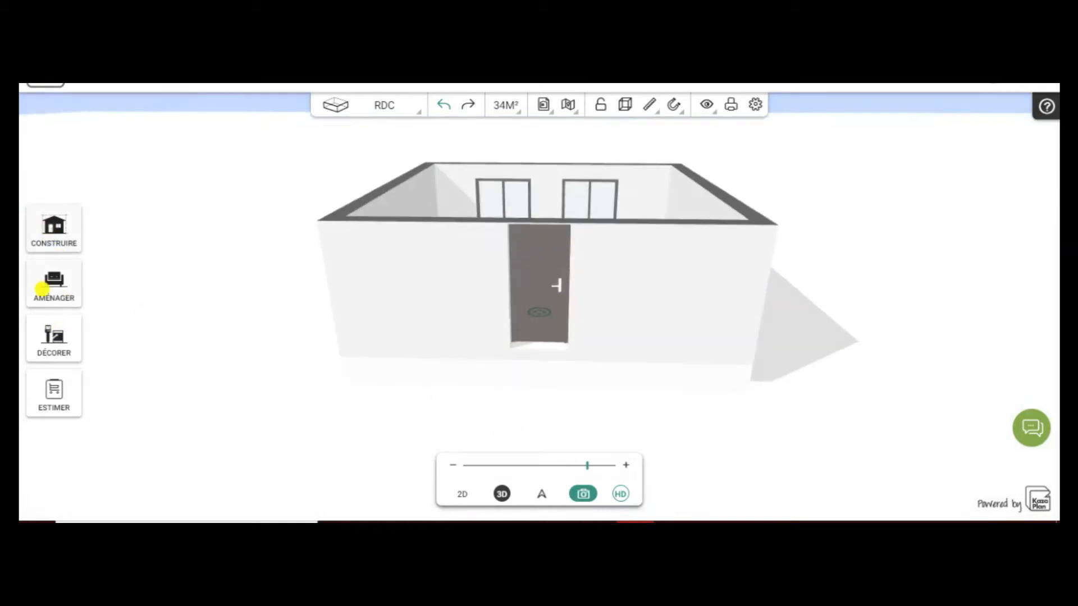
{"action": "left_click", "coordinate": [47, 287]}
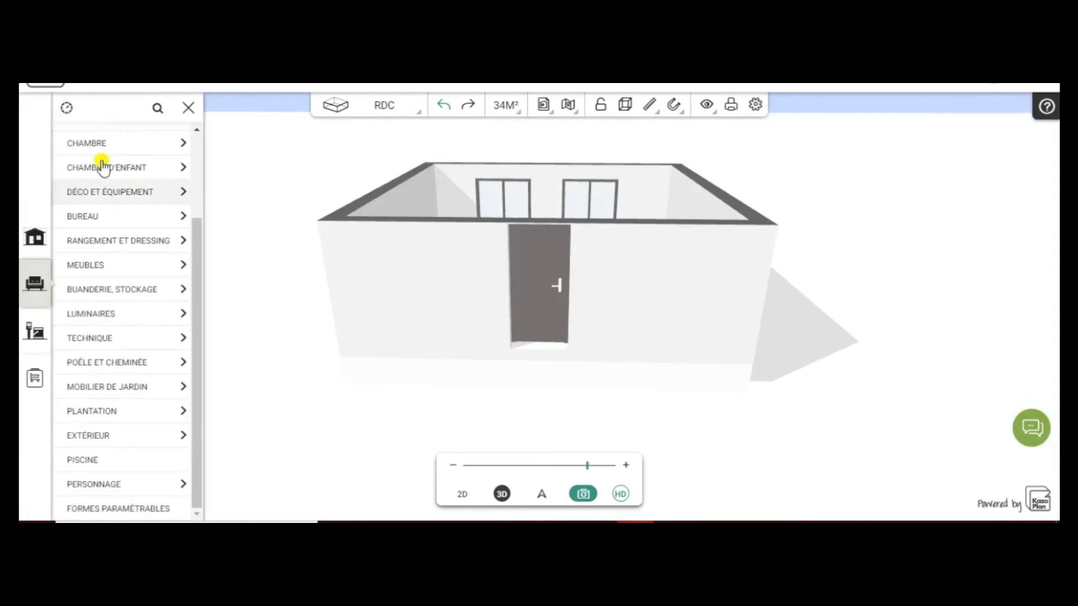
{"action": "left_click", "coordinate": [157, 512]}
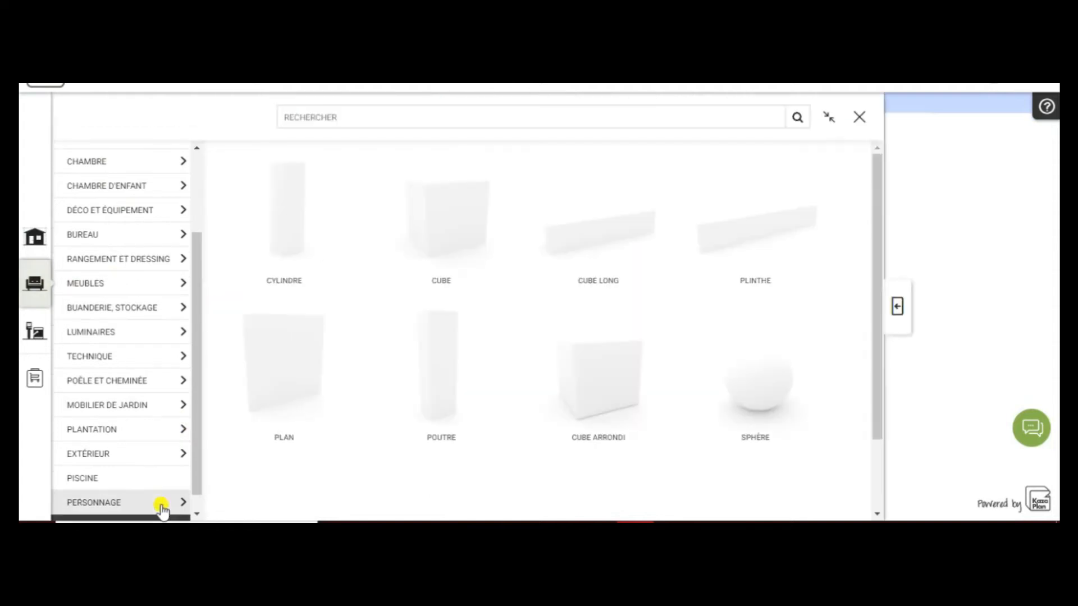
{"action": "left_click", "coordinate": [584, 253]}
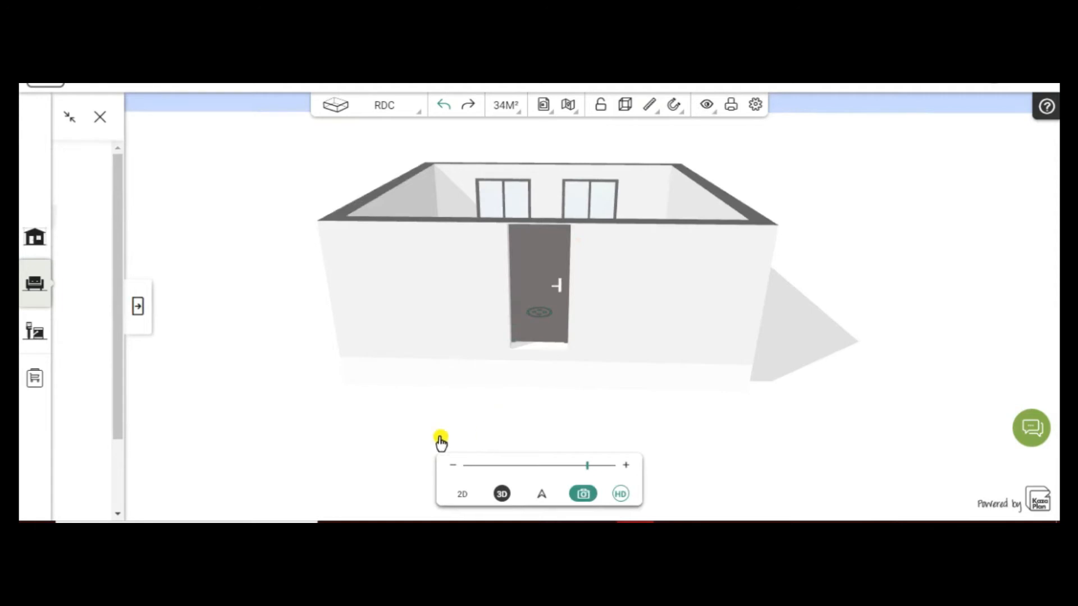
{"action": "left_click", "coordinate": [346, 470]}
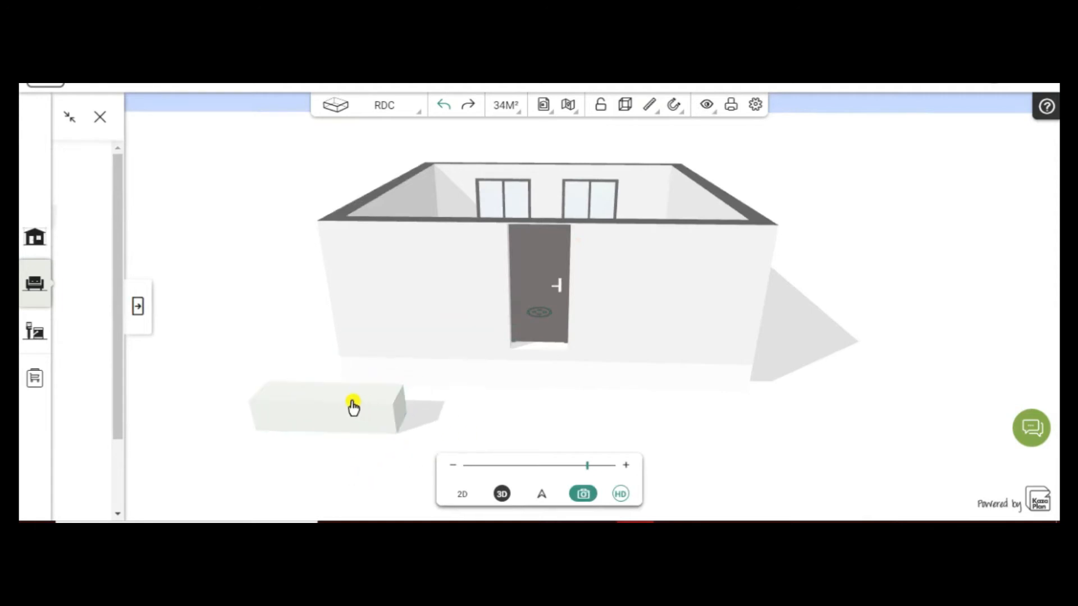
{"action": "left_click", "coordinate": [383, 411]}
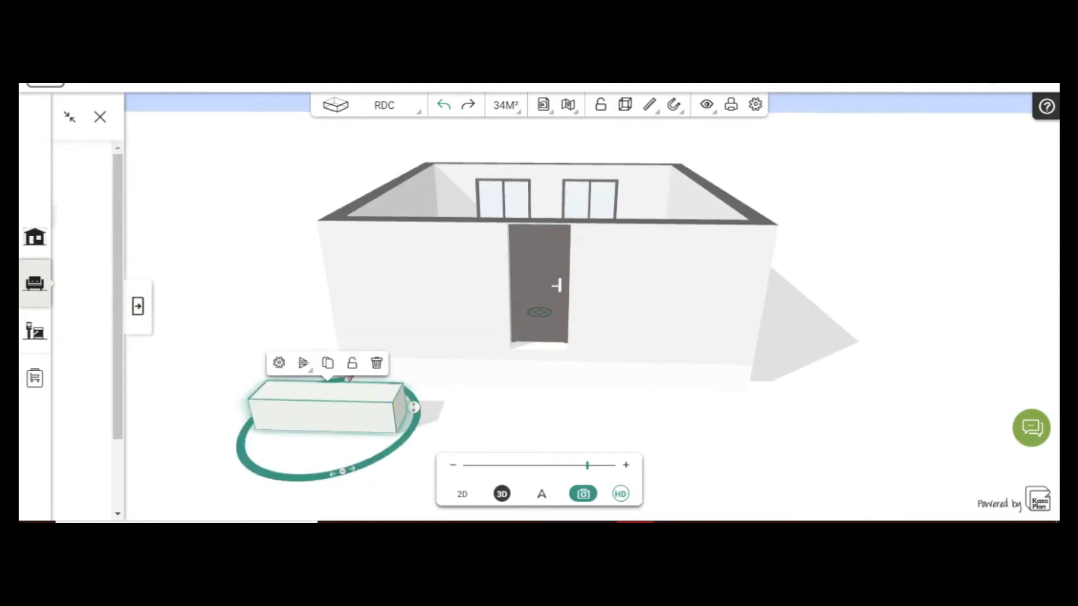
Move the outdoor long cube in 2D to about 18 cm in front of the entrance facade, aligned with the facade's corner
{"action": "double_click", "coordinate": [332, 391]}
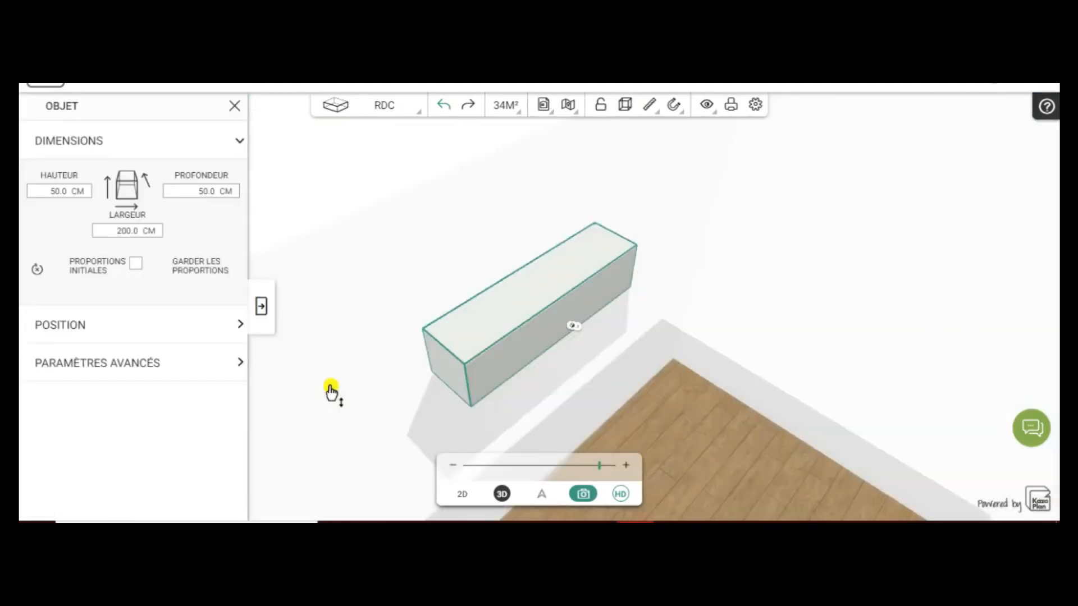
{"action": "left_click_drag", "start_coordinate": [386, 418], "coordinate": [777, 393]}
{"action": "left_click_drag", "start_coordinate": [504, 409], "coordinate": [615, 412]}
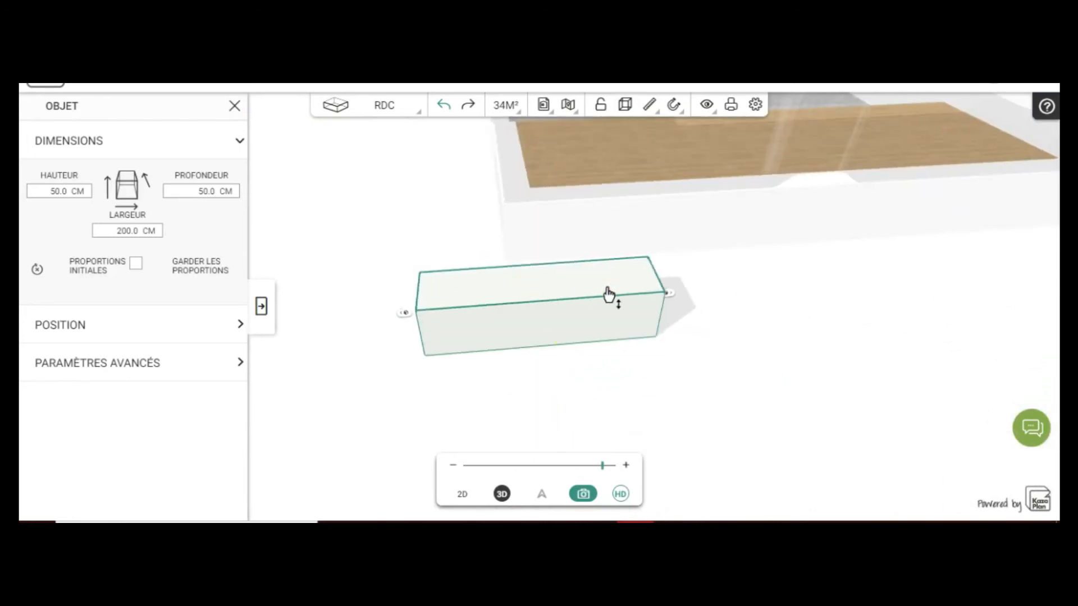
{"action": "left_click", "coordinate": [462, 494]}
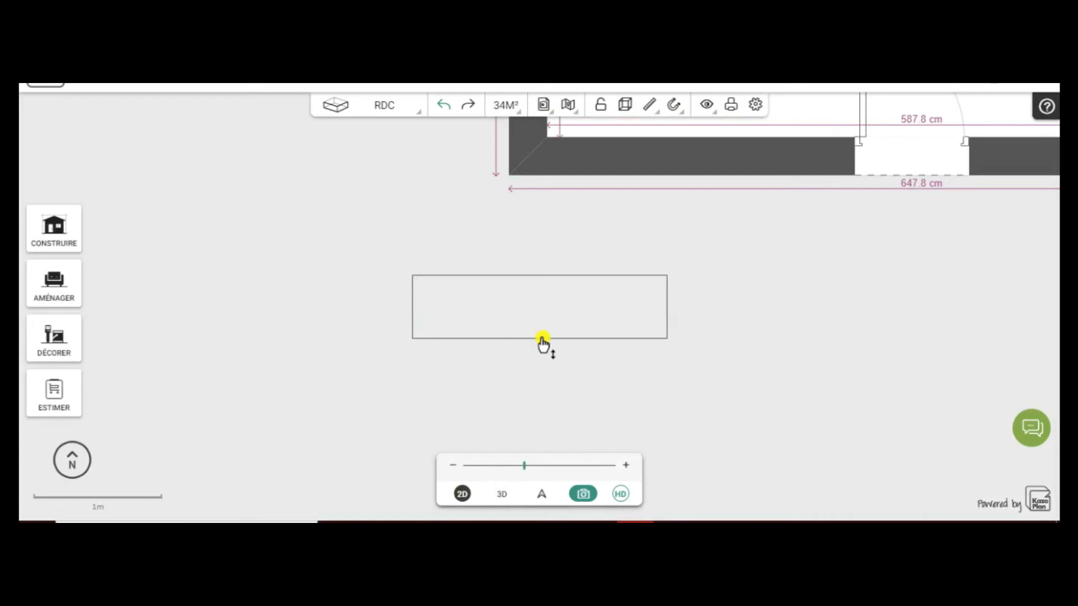
{"action": "left_click", "coordinate": [498, 305]}
{"action": "left_click_drag", "start_coordinate": [504, 305], "coordinate": [601, 229]}
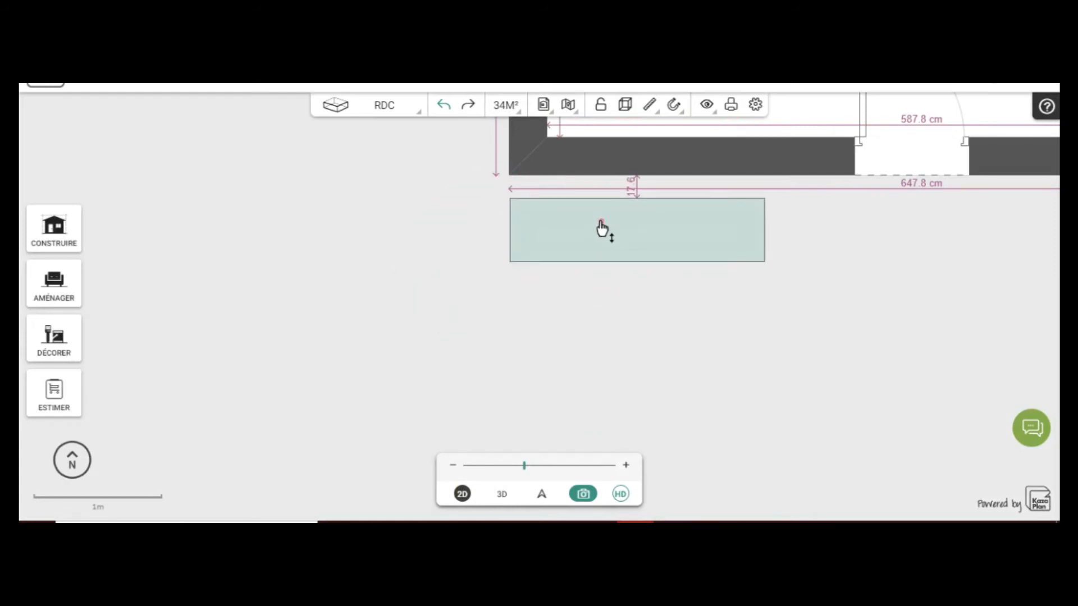
Set the outdoor long cube's width to 647.8 cm, its height to 70 cm and its depth to 150 cm
{"action": "left_click", "coordinate": [392, 270]}
{"action": "left_click_drag", "start_coordinate": [380, 265], "coordinate": [368, 258]}
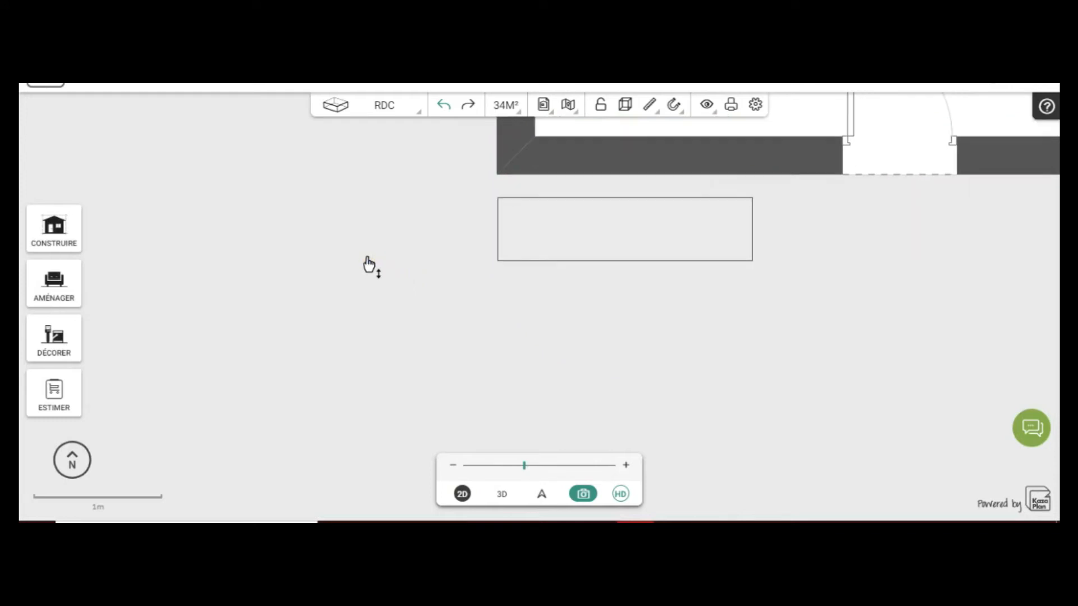
{"action": "left_click_drag", "start_coordinate": [516, 298], "coordinate": [262, 356]}
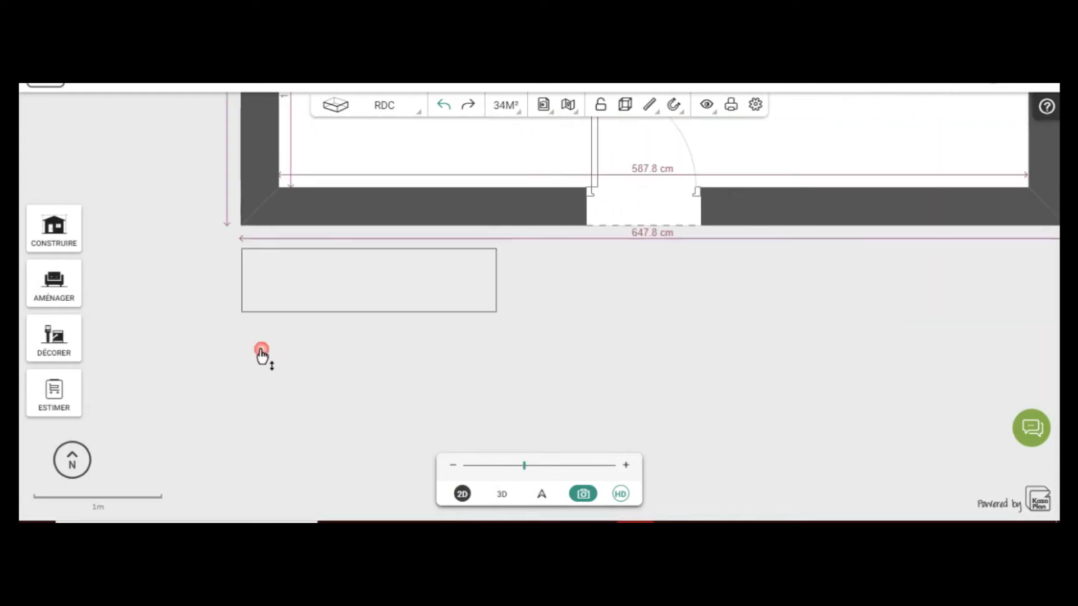
{"action": "scroll", "coordinate": [352, 354], "scroll_direction": "down", "scroll_amount": 3}
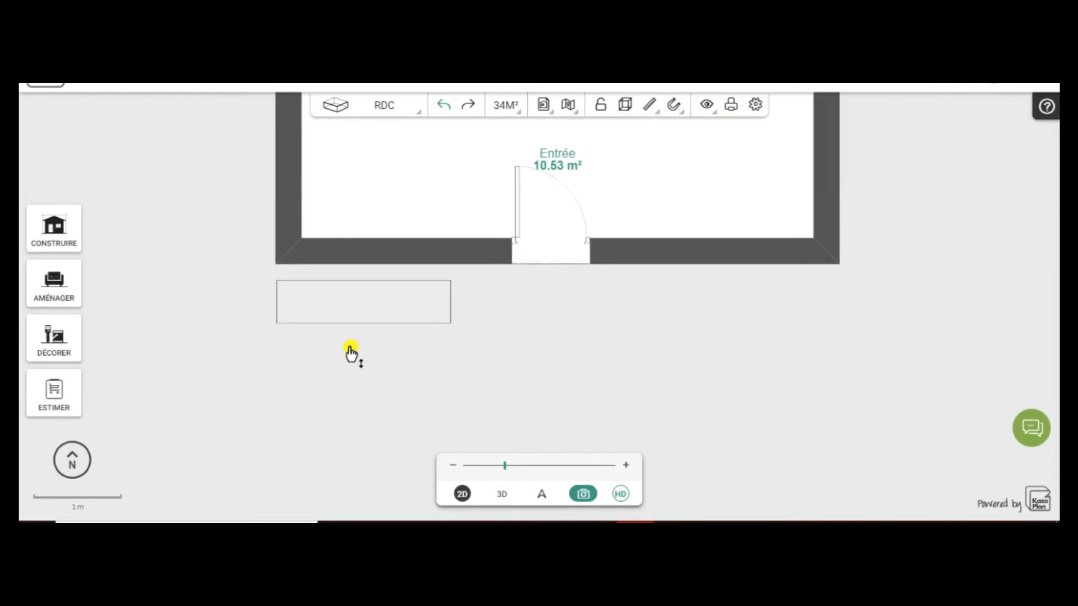
{"action": "left_click", "coordinate": [444, 308]}
{"action": "left_click", "coordinate": [313, 260]}
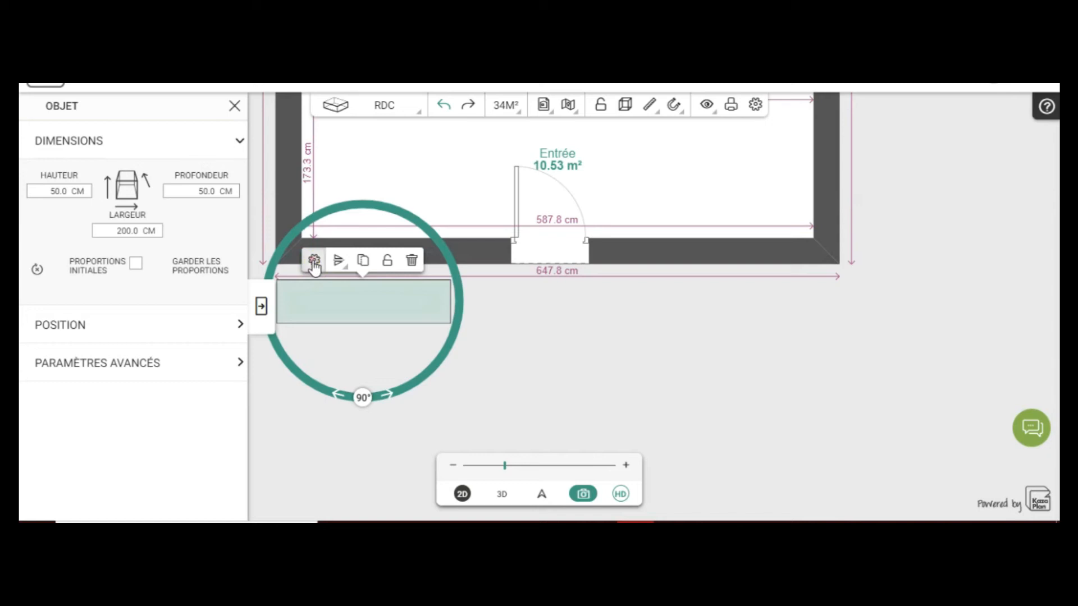
{"action": "left_click", "coordinate": [322, 309]}
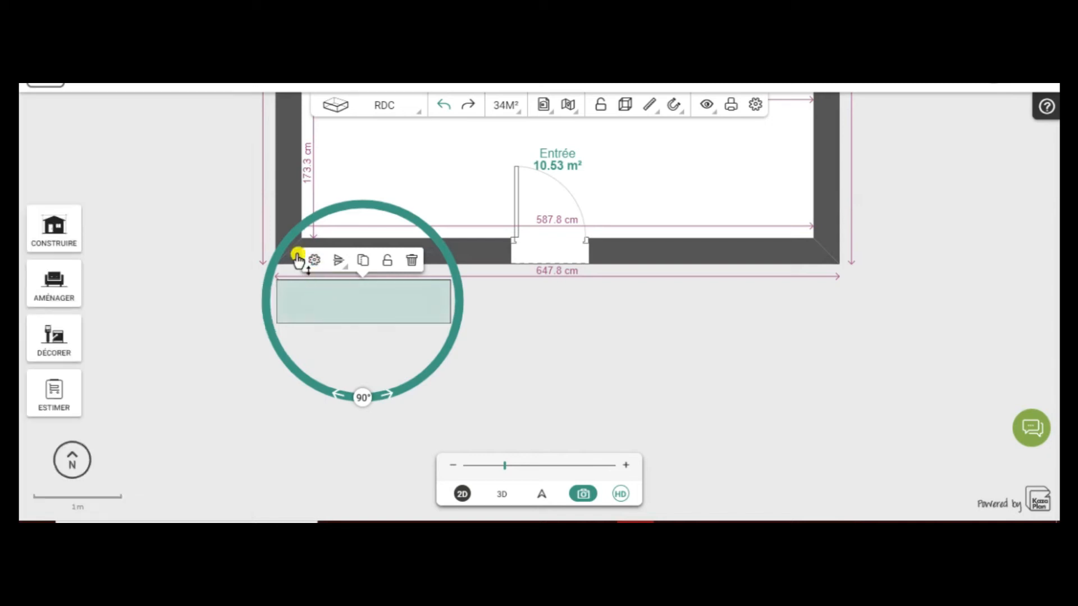
{"action": "left_click", "coordinate": [315, 260]}
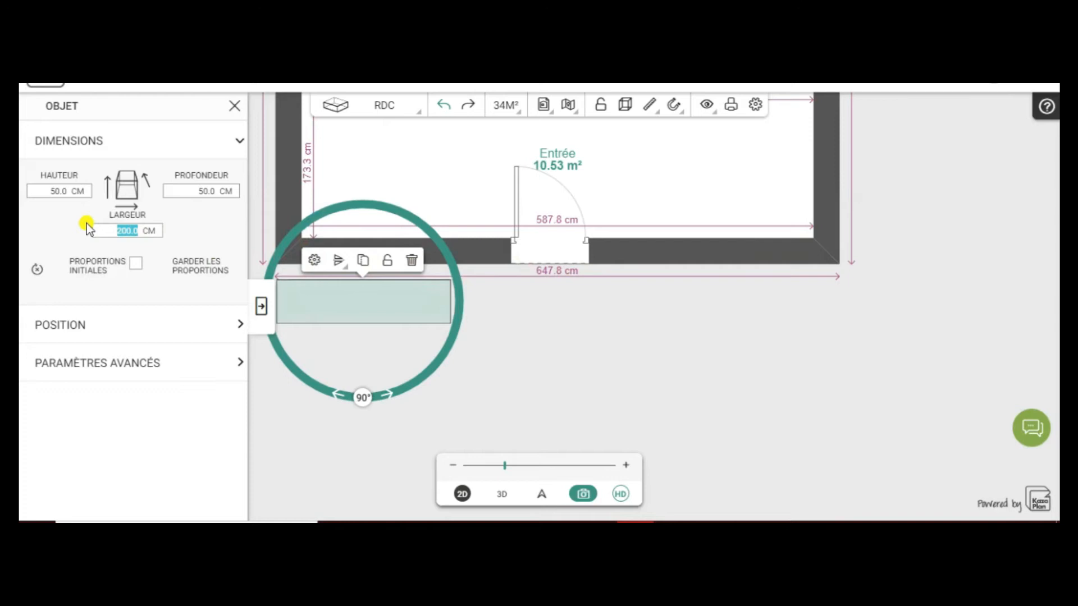
{"action": "type", "text": "647.8"}
{"action": "left_click", "coordinate": [70, 191]}
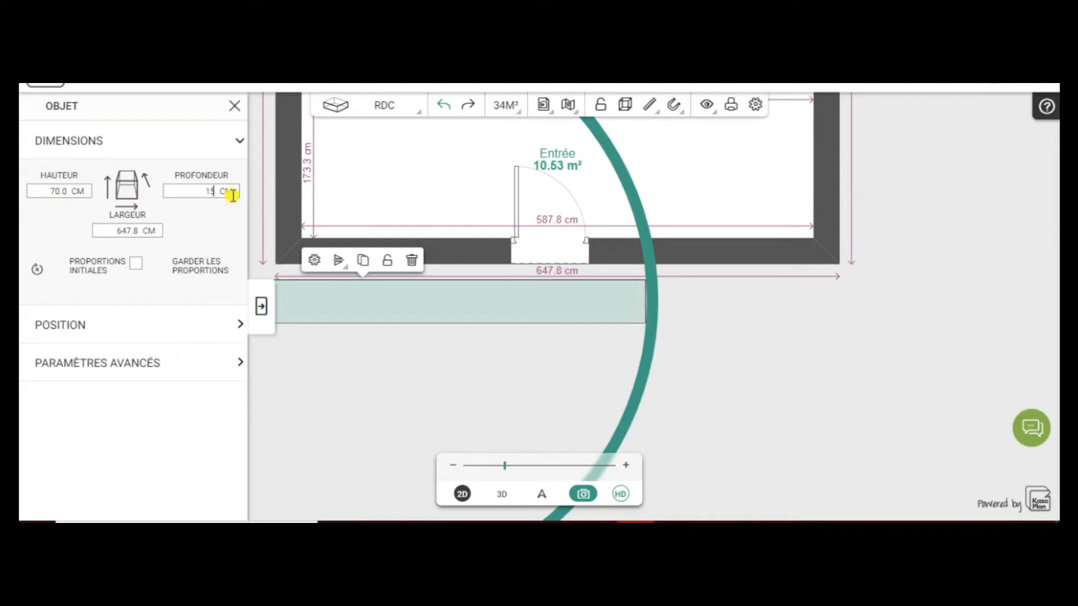
{"action": "left_click", "coordinate": [205, 220]}
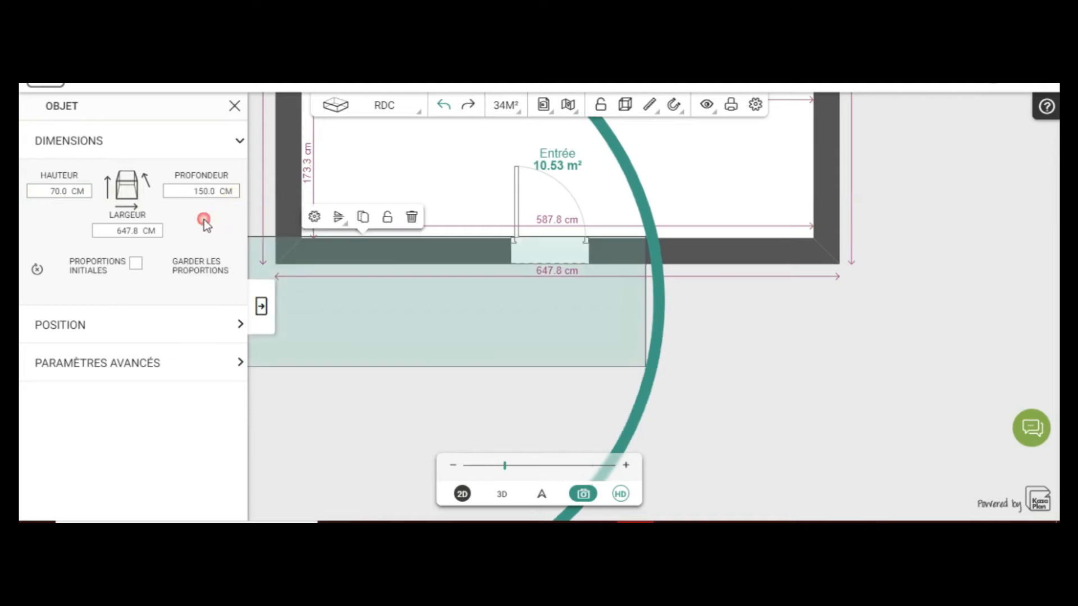
Move the outdoor block against the entrance facade so it spans the full wall, and check it in 3D
{"action": "left_click_drag", "start_coordinate": [430, 306], "coordinate": [621, 337]}
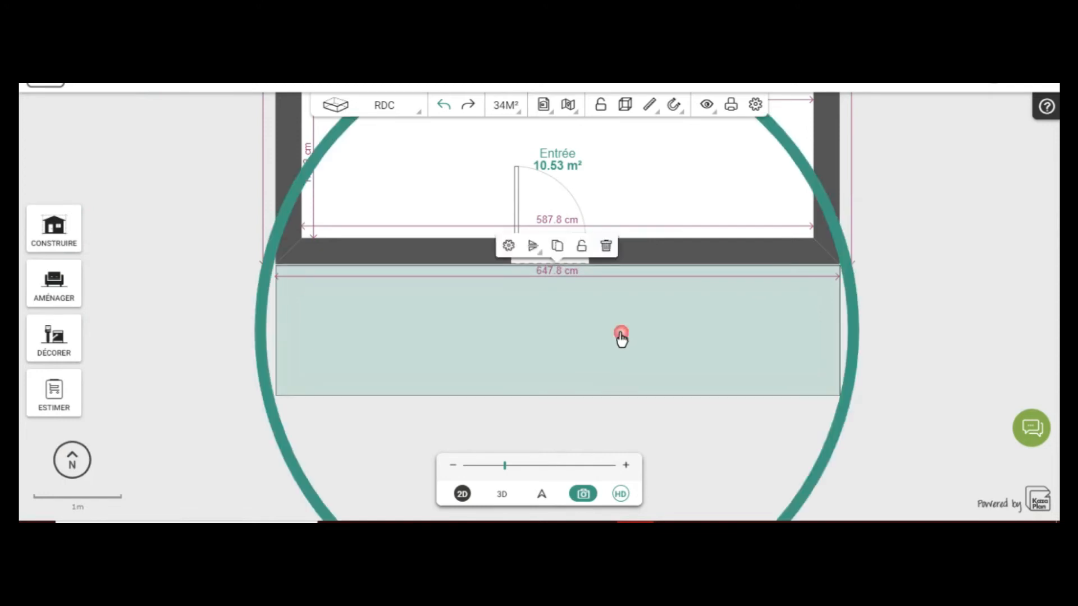
{"action": "left_click", "coordinate": [513, 491]}
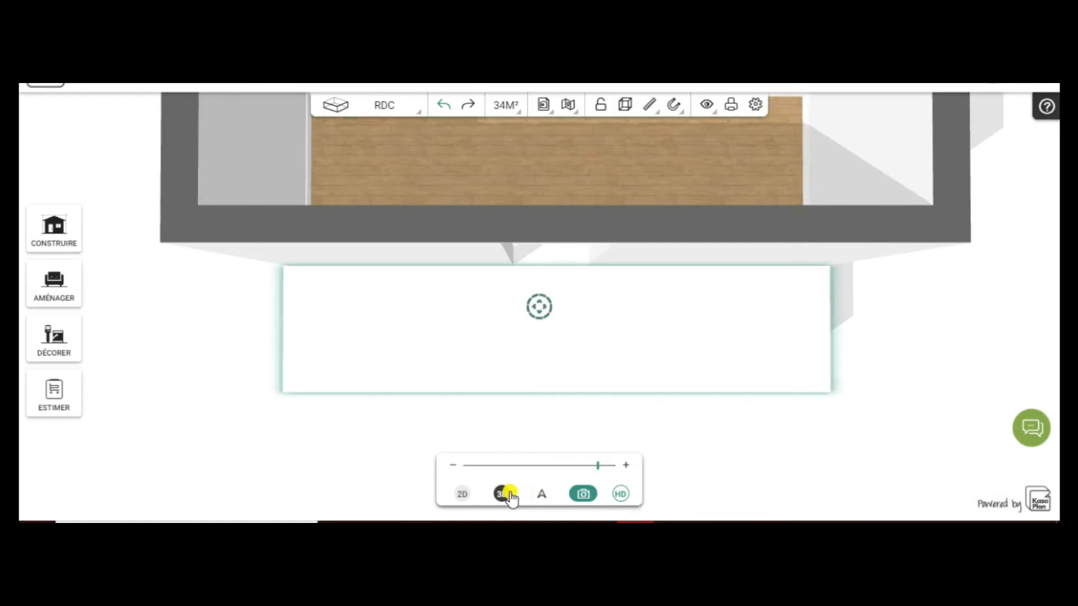
{"action": "left_click_drag", "start_coordinate": [310, 408], "coordinate": [372, 397]}
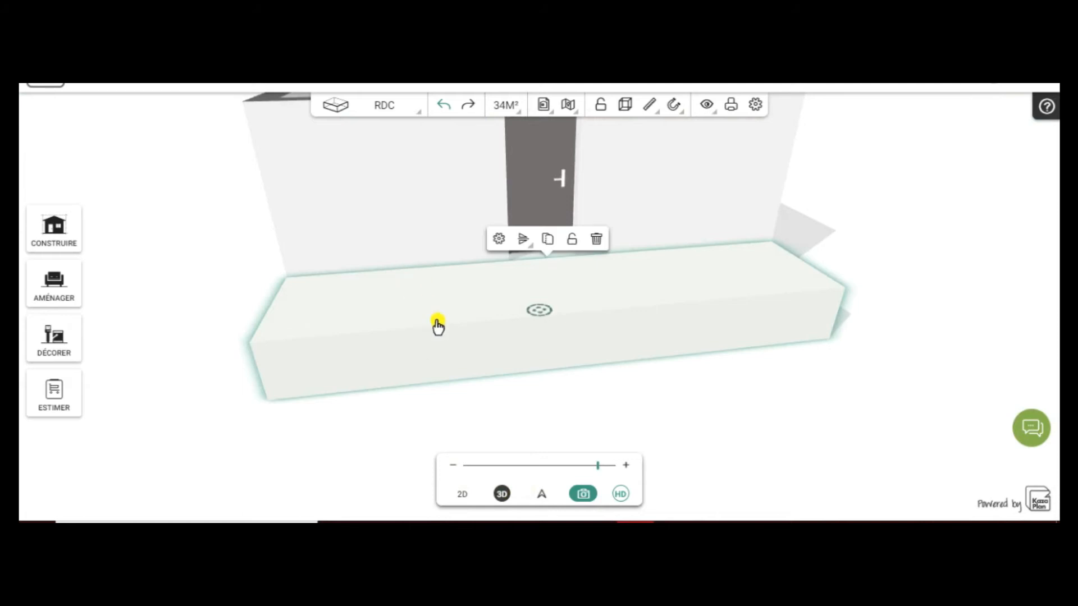
{"action": "left_click_drag", "start_coordinate": [563, 397], "coordinate": [539, 425]}
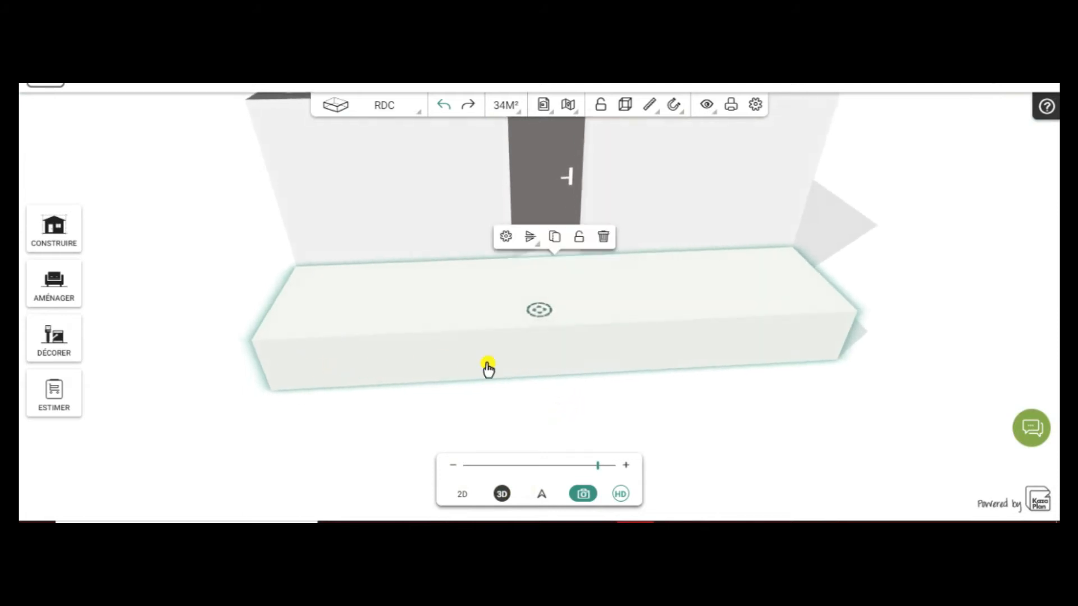
{"action": "scroll", "coordinate": [505, 386], "scroll_direction": "down", "scroll_amount": 3}
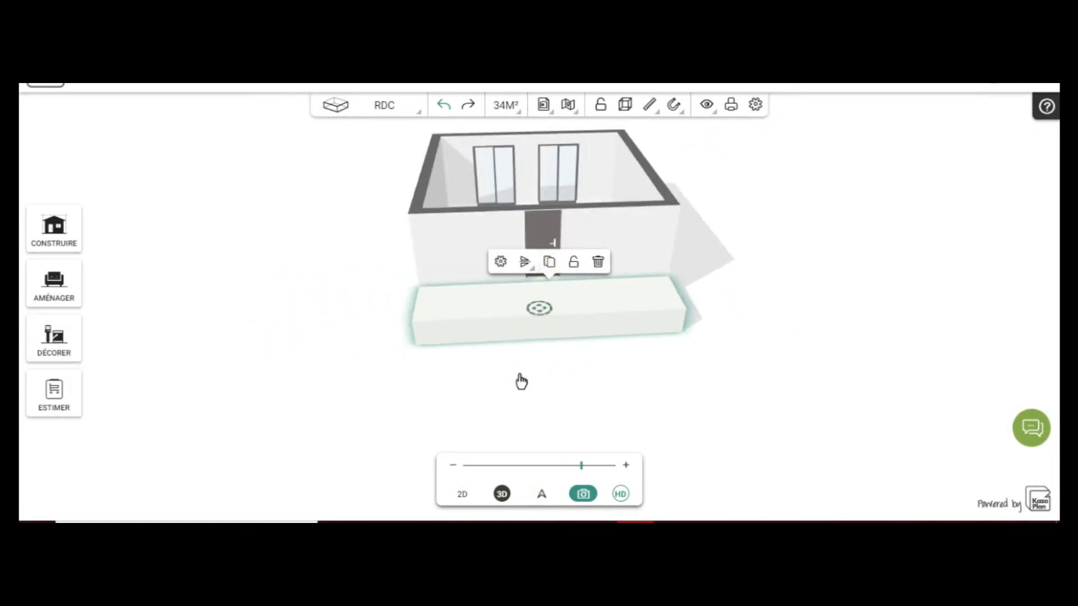
Place another long cube from the parametric shapes in 2D, outside the front edge of the terrace block and facing the entrance door
{"action": "left_click", "coordinate": [460, 495]}
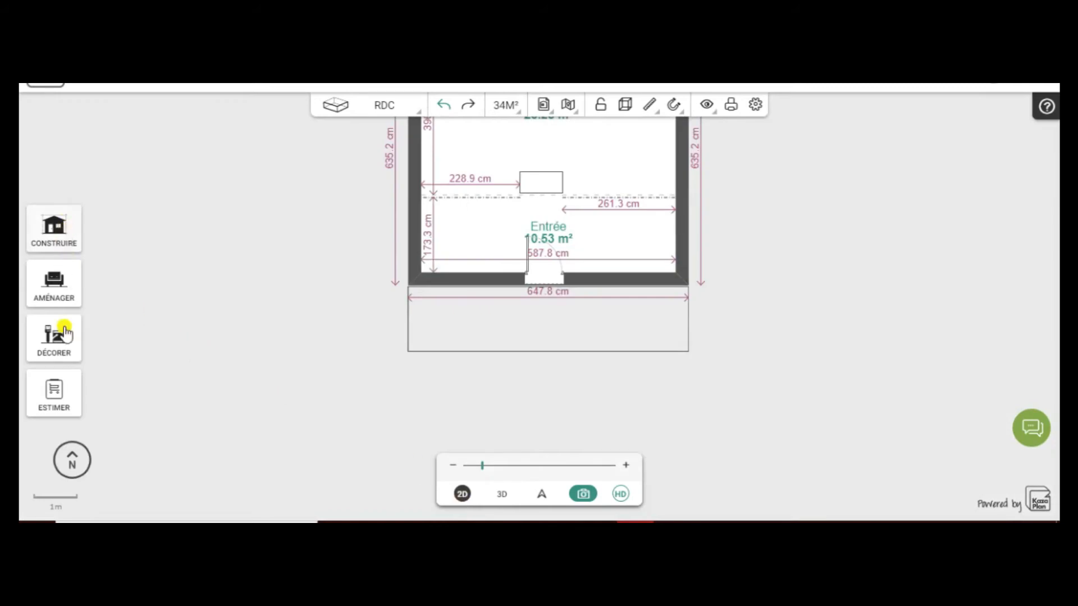
{"action": "left_click", "coordinate": [57, 283]}
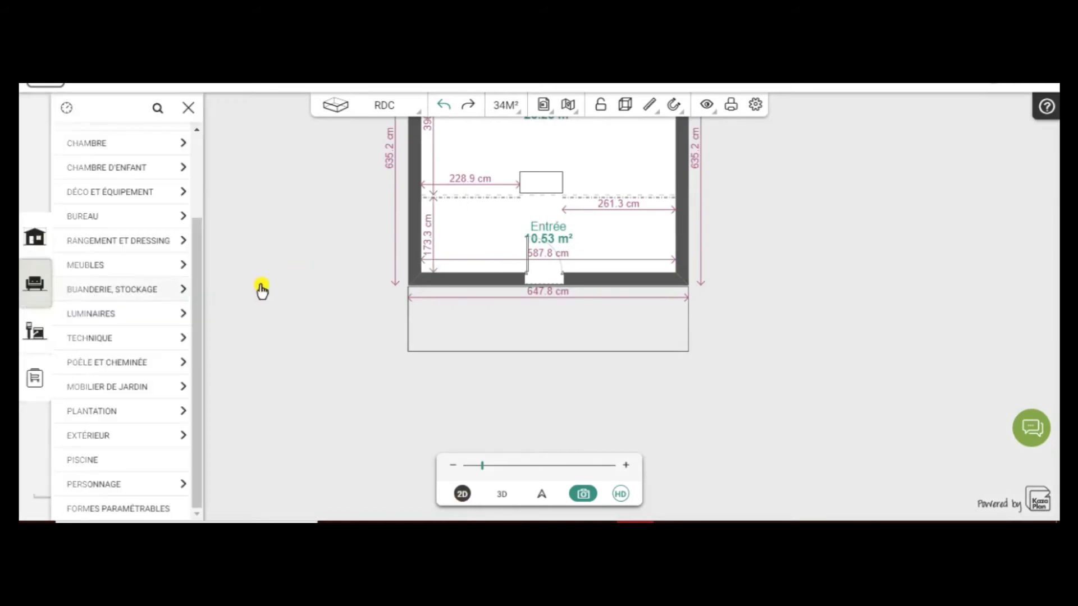
{"action": "left_click", "coordinate": [150, 511]}
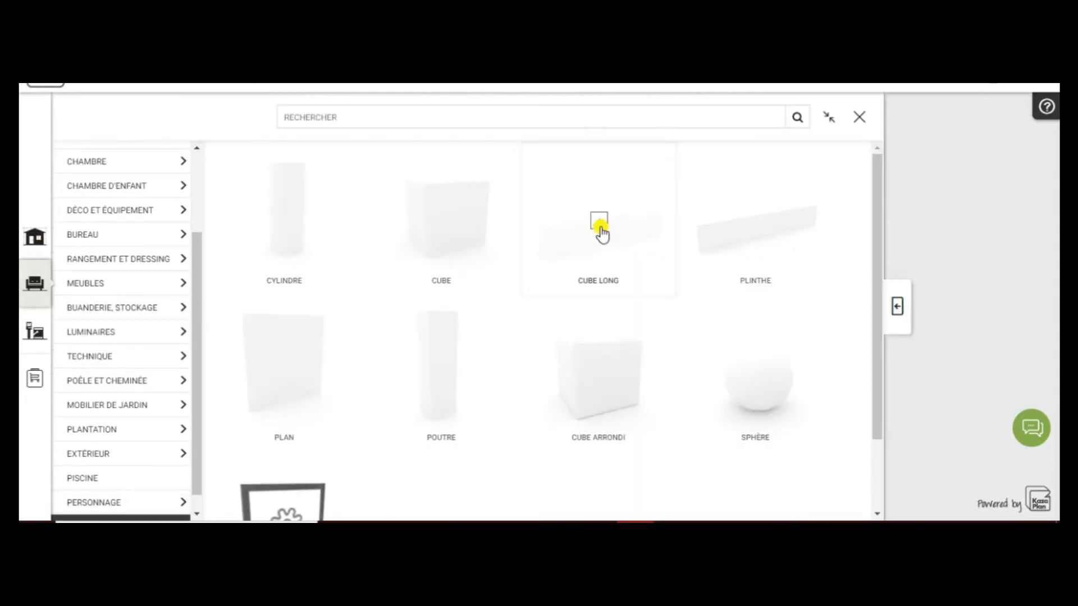
{"action": "left_click_drag", "start_coordinate": [598, 230], "coordinate": [540, 386]}
{"action": "left_click", "coordinate": [562, 385]}
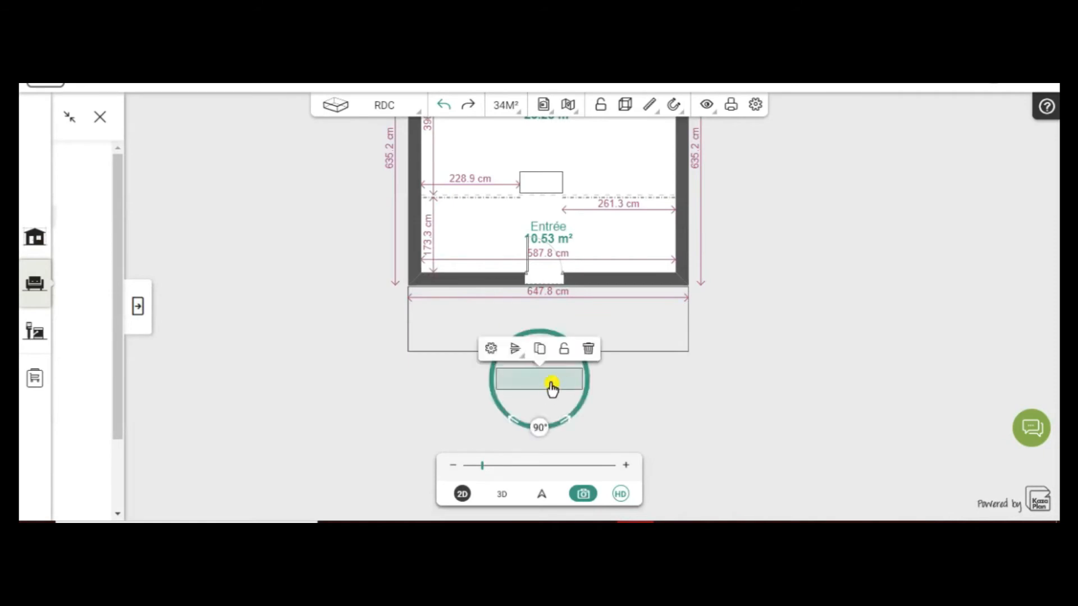
Set the new long cube's height to 45 cm, its depth to 50 cm and its width to 400 cm
{"action": "left_click", "coordinate": [491, 349]}
{"action": "left_click", "coordinate": [490, 351]}
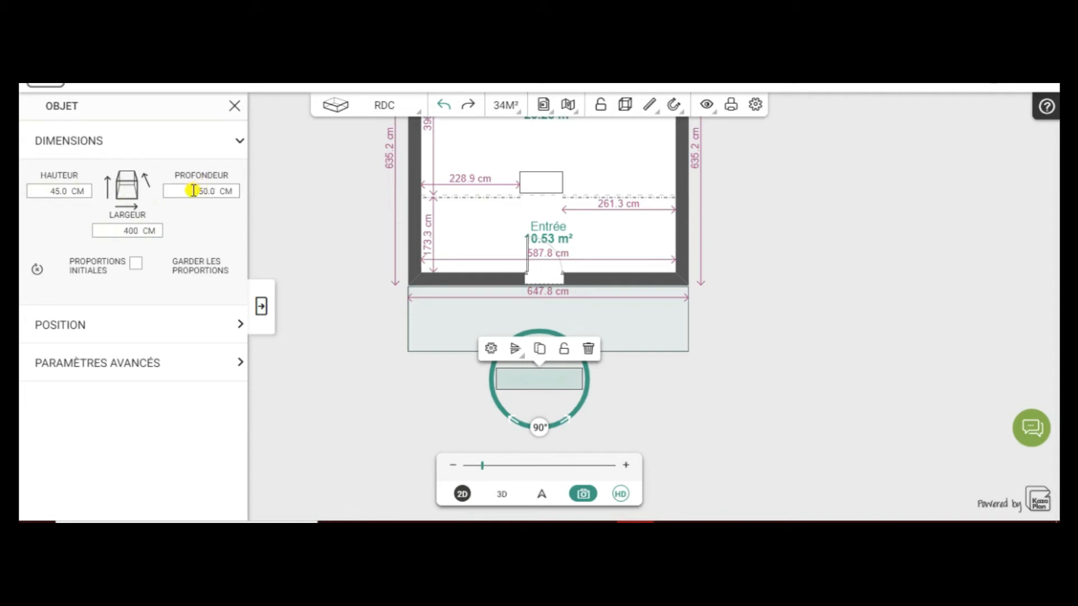
{"action": "left_click", "coordinate": [260, 303]}
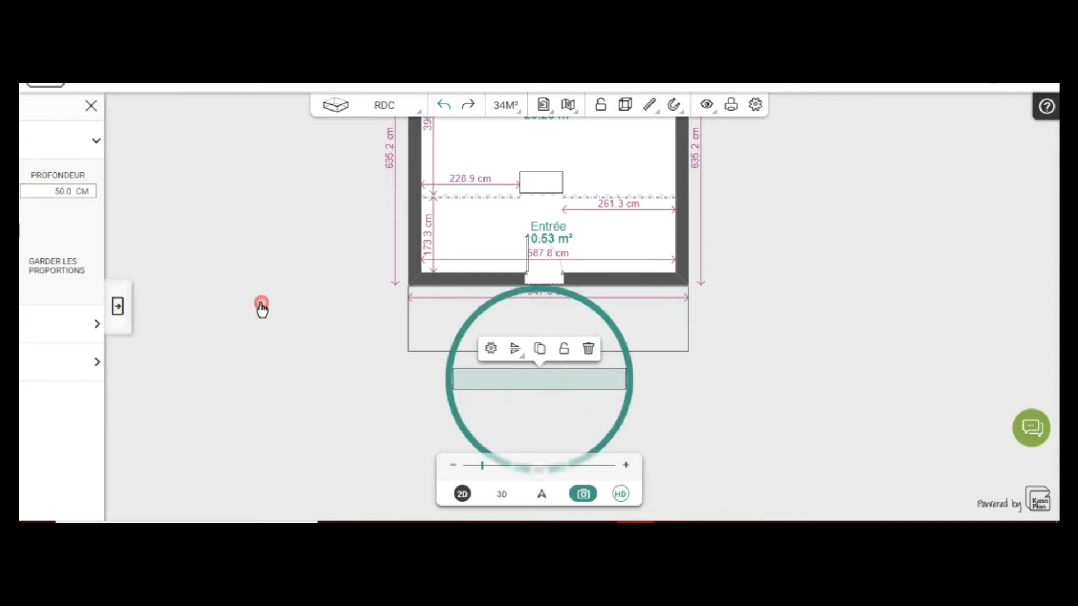
Move the step block to about 5.6 cm in front of the terrace block and inspect its placement in 3D
{"action": "left_click_drag", "start_coordinate": [537, 378], "coordinate": [541, 369]}
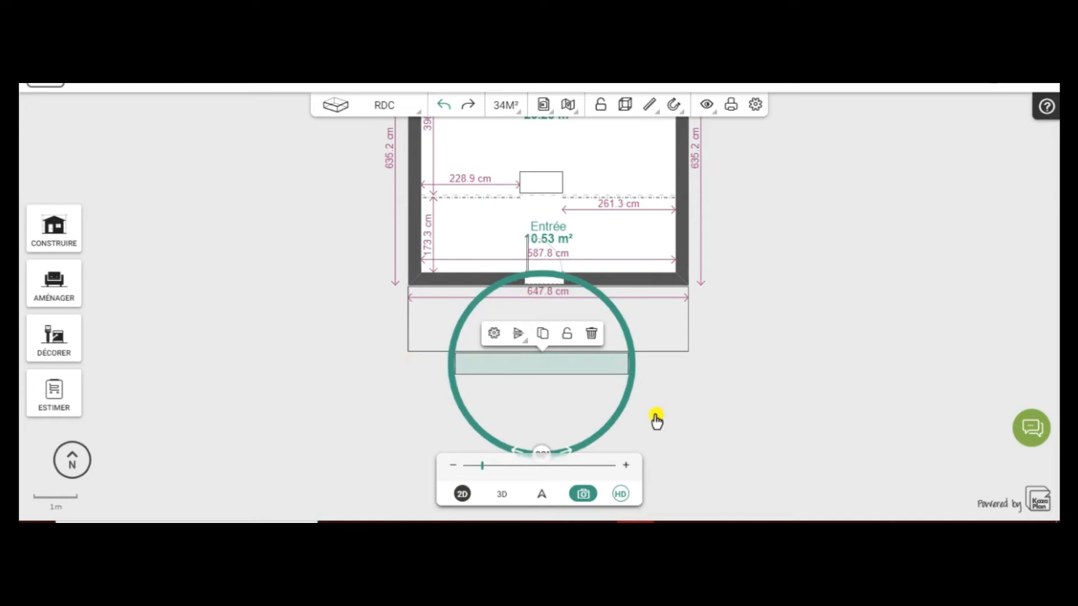
{"action": "scroll", "coordinate": [655, 418], "scroll_direction": "up", "scroll_amount": 1}
{"action": "scroll", "coordinate": [654, 393], "scroll_direction": "up", "scroll_amount": 1}
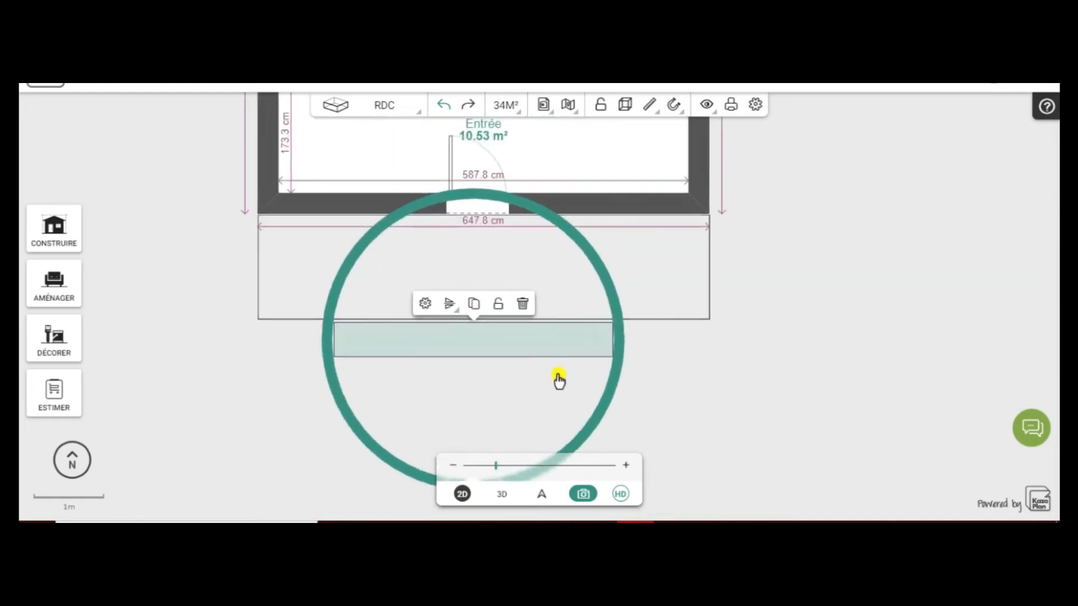
{"action": "left_click", "coordinate": [498, 495]}
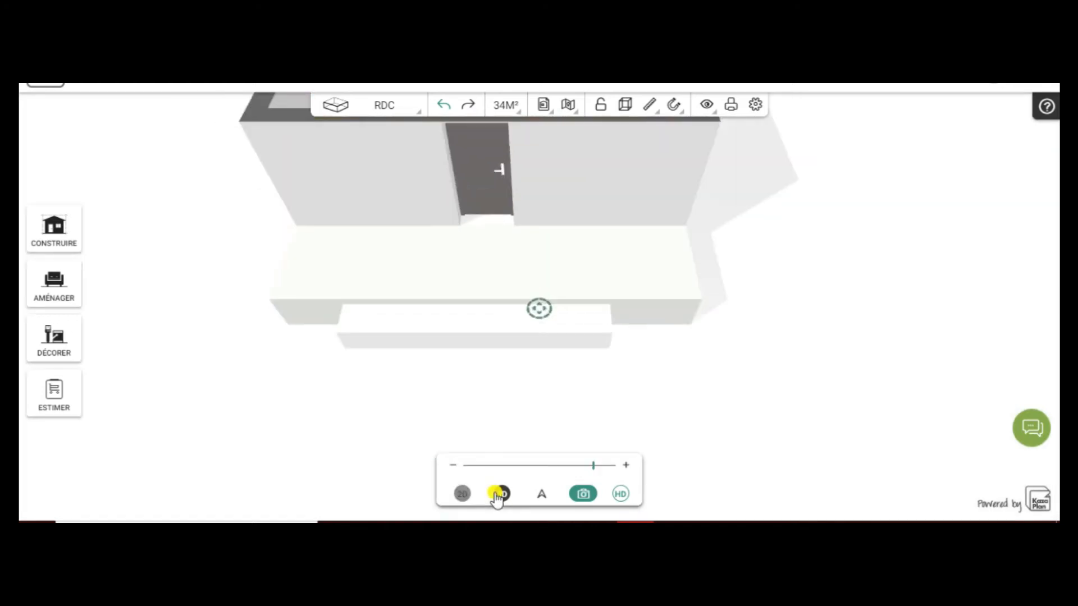
{"action": "mouse_move", "coordinate": [276, 338]}
{"action": "left_mouse_down"}
{"action": "mouse_move", "coordinate": [269, 287]}
{"action": "mouse_move", "coordinate": [250, 272]}
{"action": "mouse_move", "coordinate": [314, 301]}
{"action": "mouse_move", "coordinate": [336, 277]}
{"action": "left_mouse_up"}
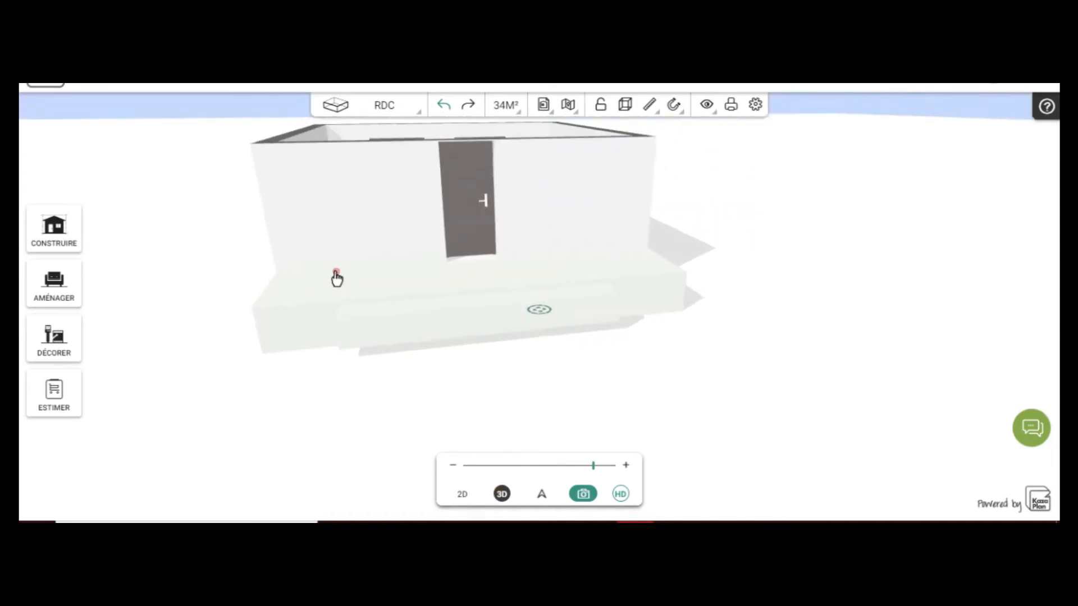
{"action": "left_click_drag", "start_coordinate": [296, 386], "coordinate": [419, 356]}
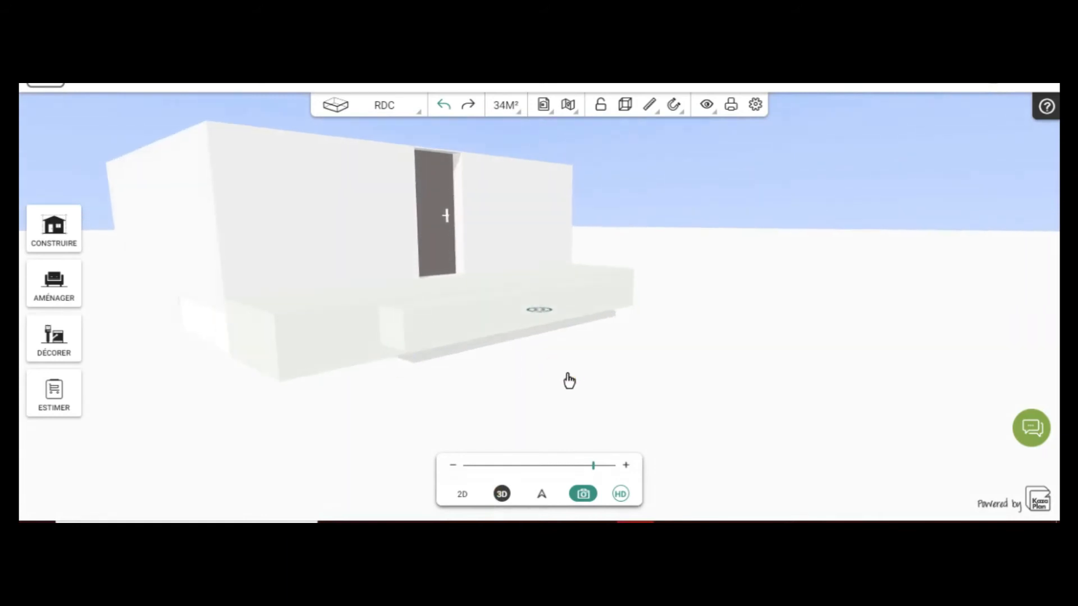
{"action": "left_click_drag", "start_coordinate": [567, 380], "coordinate": [481, 409]}
Set the step block's elevation to 0 cm and check in 3D that it rests on the ground
{"action": "left_click", "coordinate": [461, 494]}
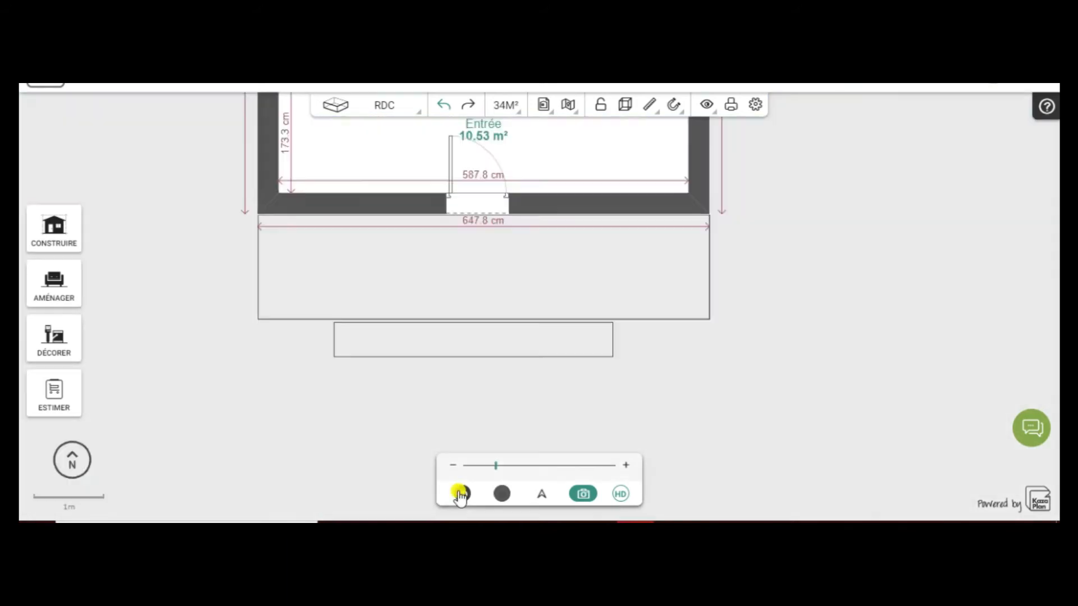
{"action": "left_click", "coordinate": [425, 346]}
{"action": "left_click", "coordinate": [425, 303]}
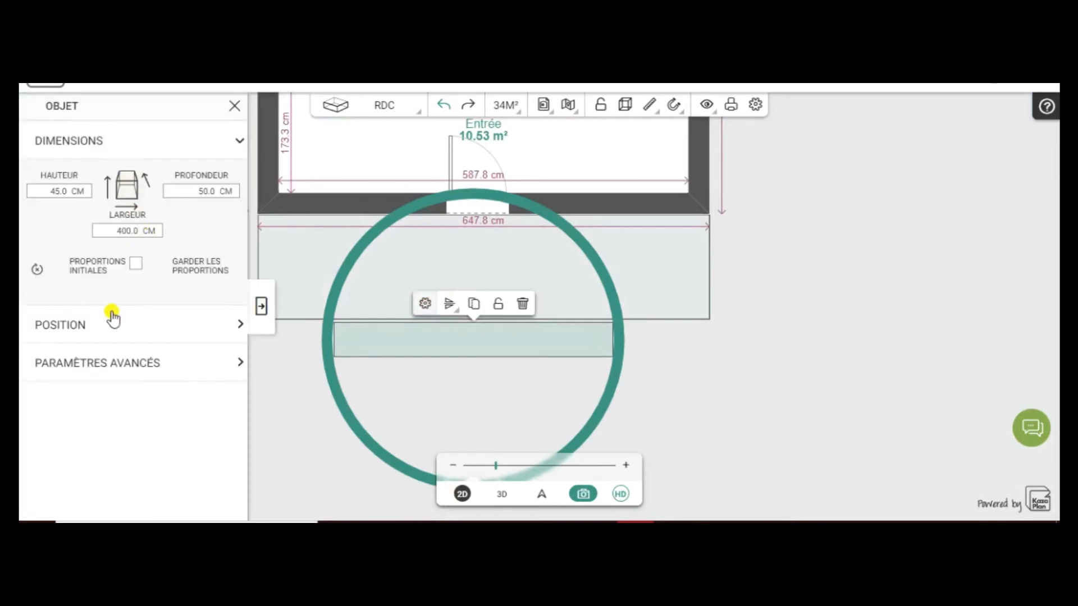
{"action": "left_click", "coordinate": [113, 328]}
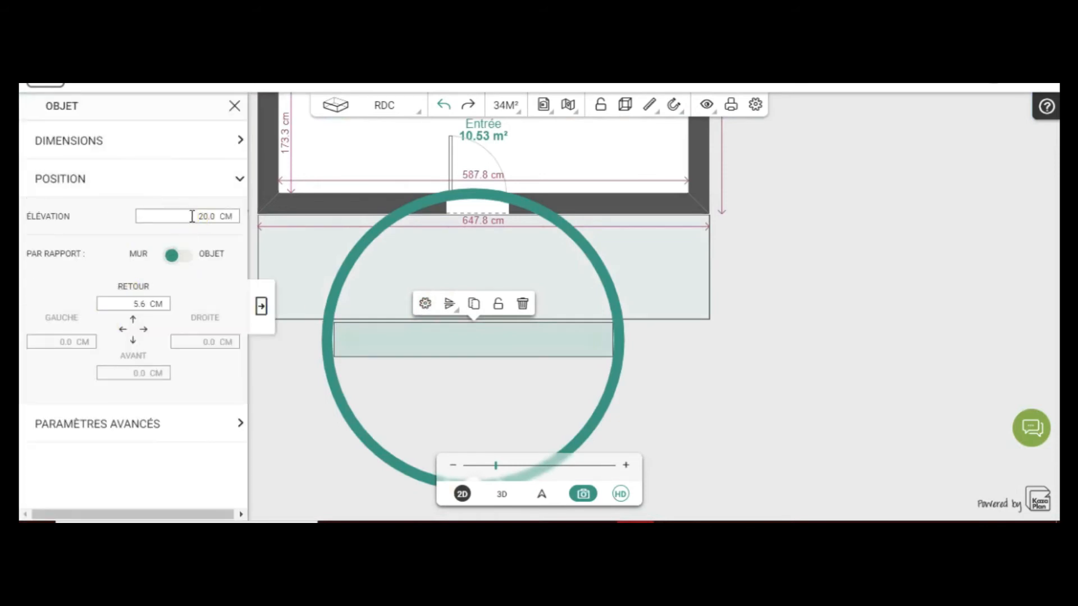
{"action": "type", "text": "0"}
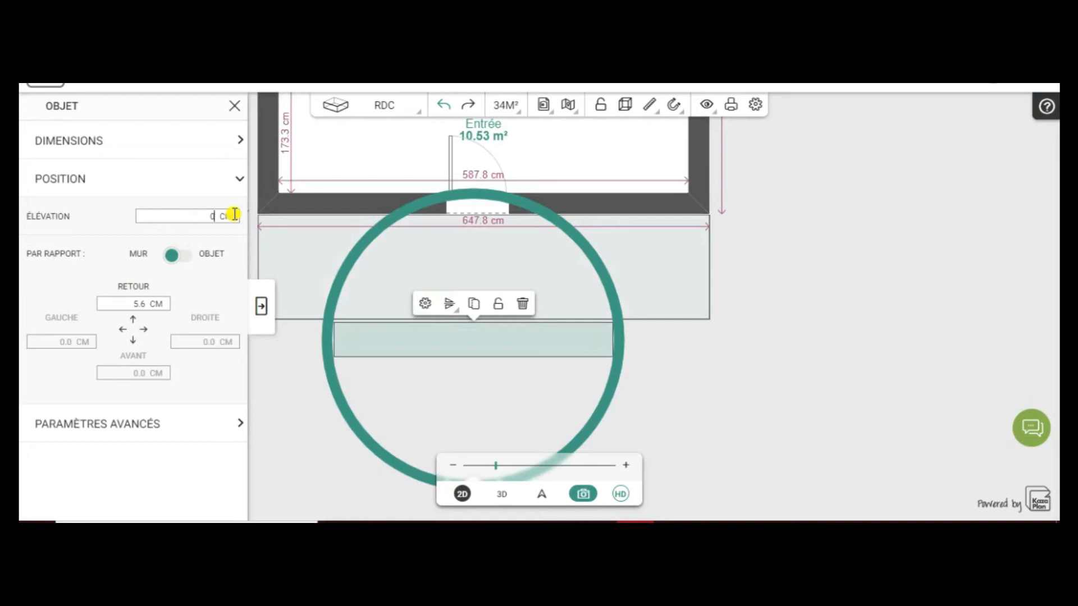
{"action": "left_click", "coordinate": [261, 307]}
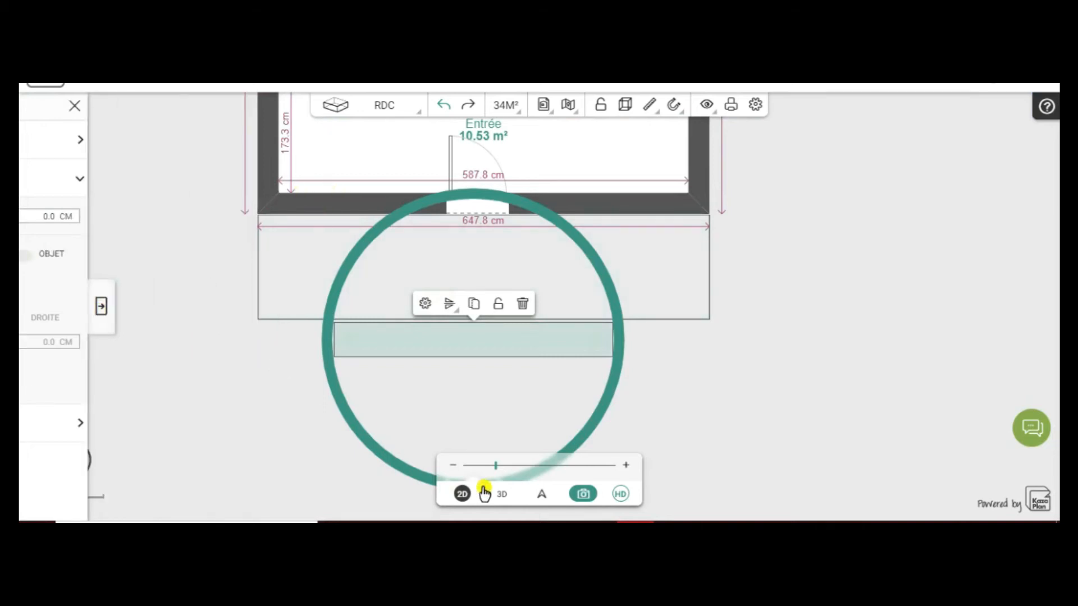
{"action": "left_click", "coordinate": [501, 493]}
{"action": "left_click_drag", "start_coordinate": [339, 395], "coordinate": [349, 372]}
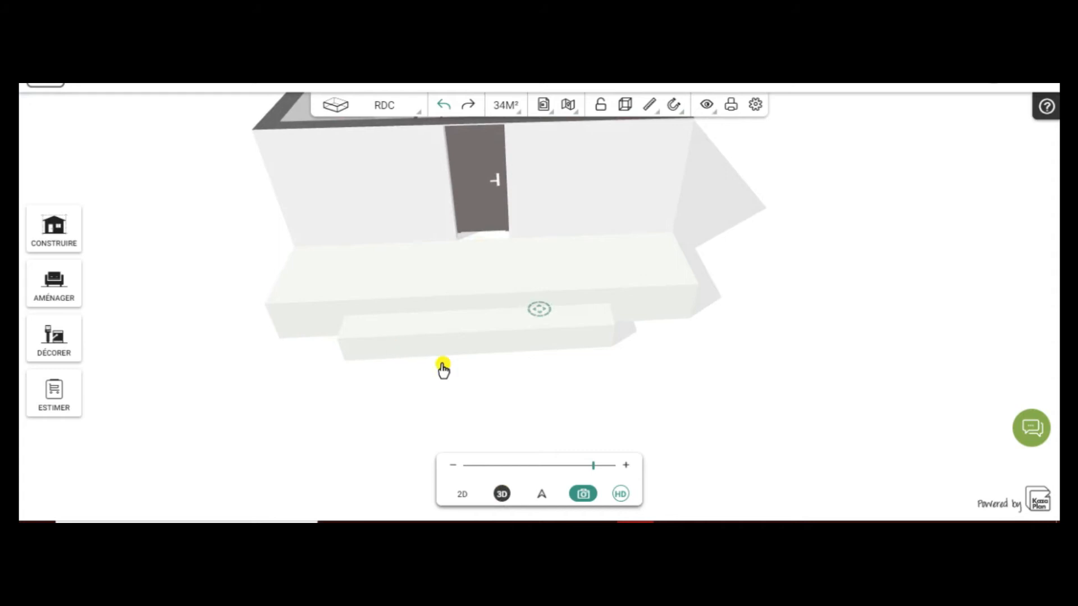
{"action": "left_click_drag", "start_coordinate": [476, 397], "coordinate": [459, 395]}
Apply a brown wood decking finish from the Bois materials to the terrace block and the step block
{"action": "left_click", "coordinate": [52, 340]}
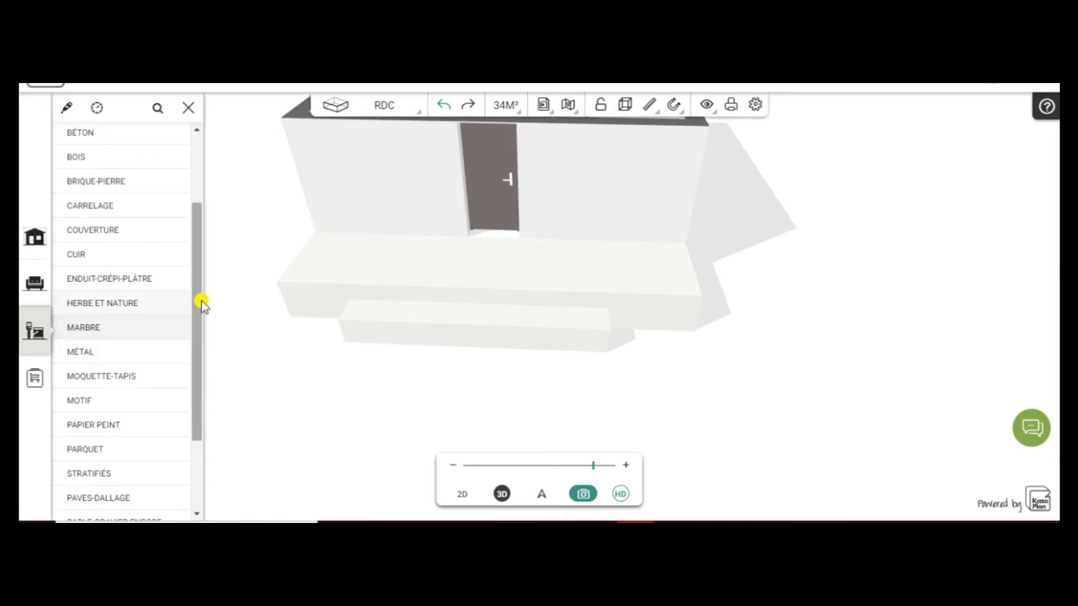
{"action": "left_click_drag", "start_coordinate": [202, 301], "coordinate": [192, 264]}
{"action": "left_click", "coordinate": [118, 219]}
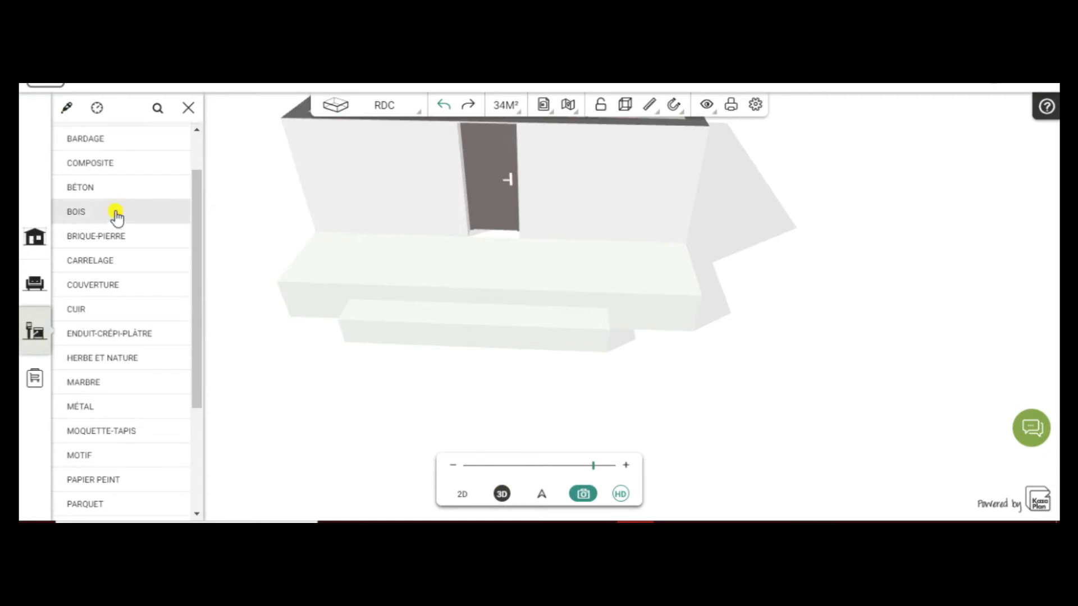
{"action": "left_click", "coordinate": [116, 217]}
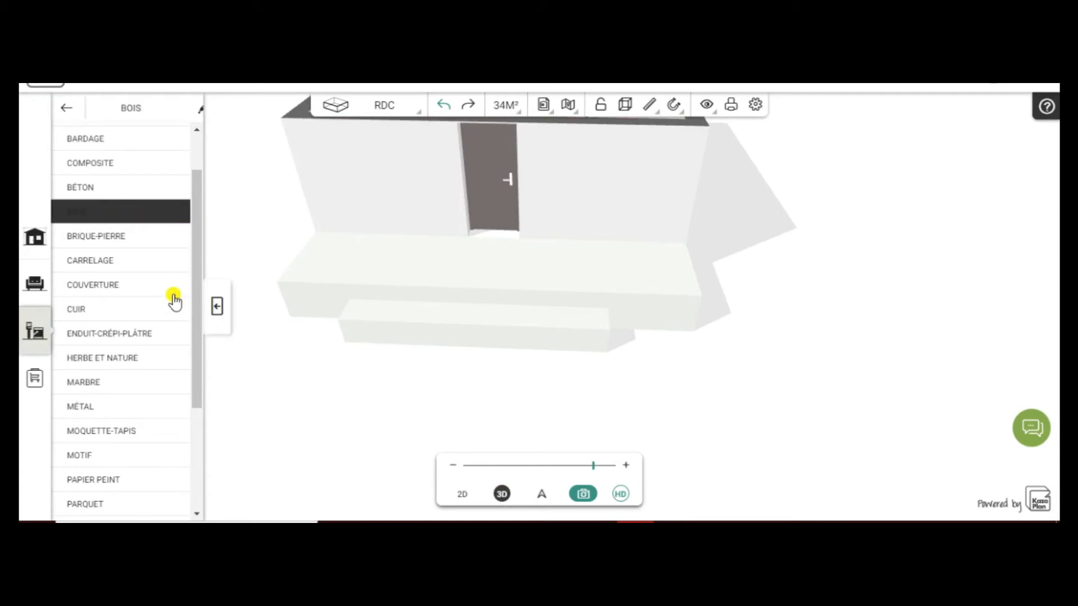
{"action": "left_click", "coordinate": [114, 236]}
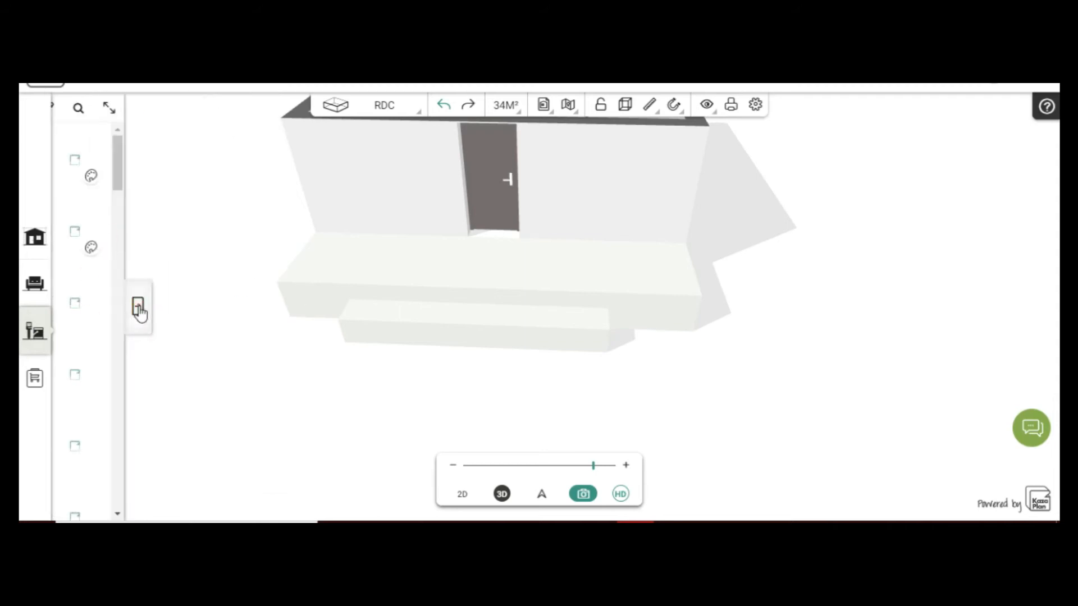
{"action": "left_click", "coordinate": [139, 309]}
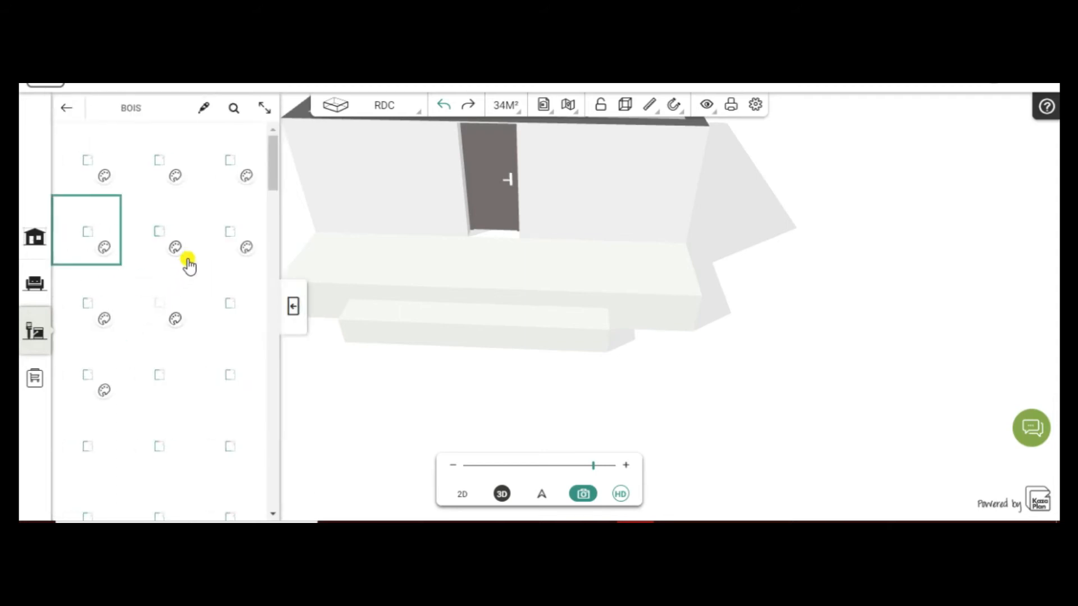
{"action": "left_click", "coordinate": [241, 281]}
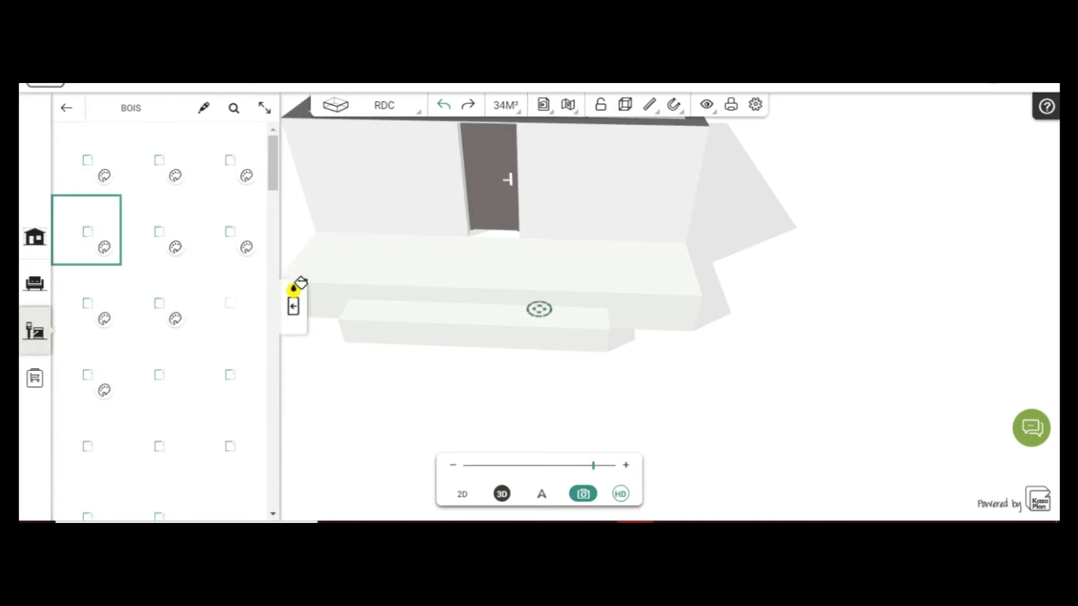
{"action": "left_click_drag", "start_coordinate": [271, 180], "coordinate": [247, 475]}
{"action": "left_click", "coordinate": [88, 409]}
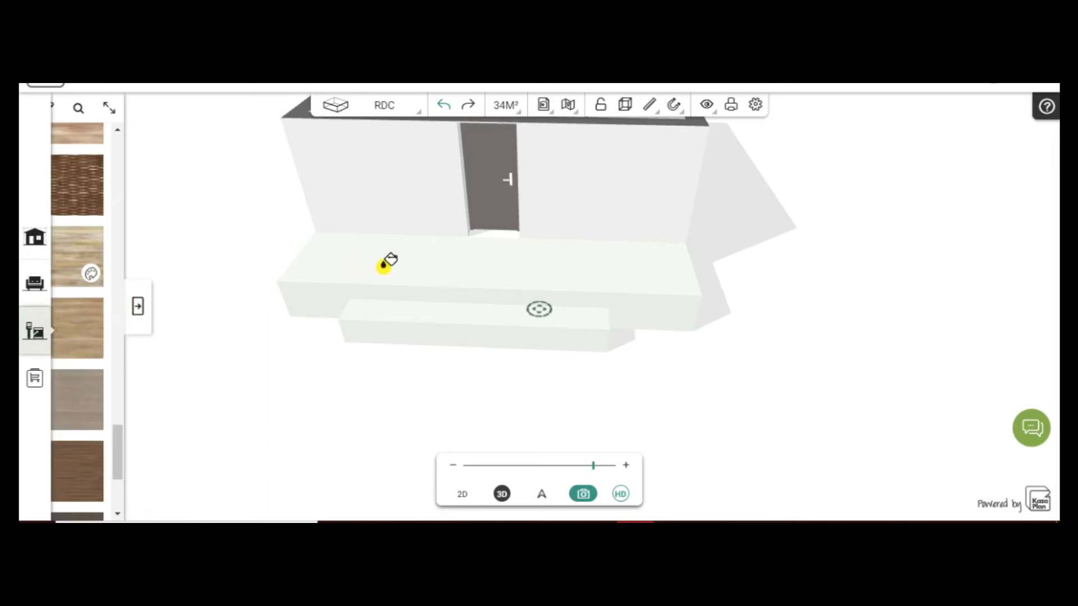
{"action": "left_click", "coordinate": [405, 313]}
{"action": "left_click", "coordinate": [405, 313]}
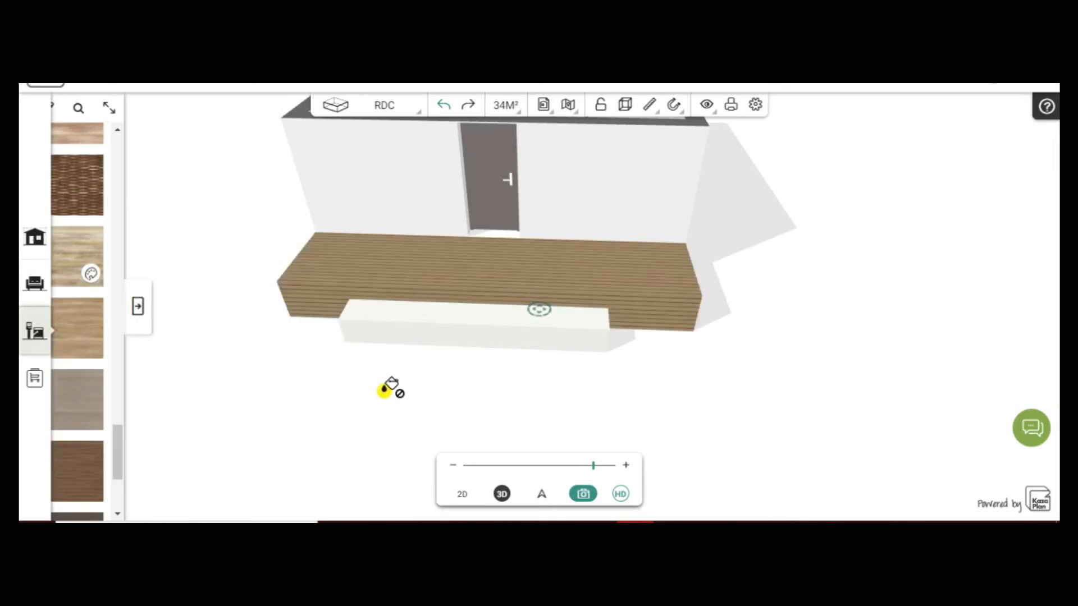
{"action": "mouse_move", "coordinate": [663, 416]}
{"action": "left_mouse_down"}
{"action": "mouse_move", "coordinate": [537, 444]}
{"action": "mouse_move", "coordinate": [369, 311]}
{"action": "mouse_move", "coordinate": [339, 303]}
{"action": "mouse_move", "coordinate": [321, 316]}
{"action": "mouse_move", "coordinate": [567, 376]}
{"action": "mouse_move", "coordinate": [645, 372]}
{"action": "left_mouse_up"}
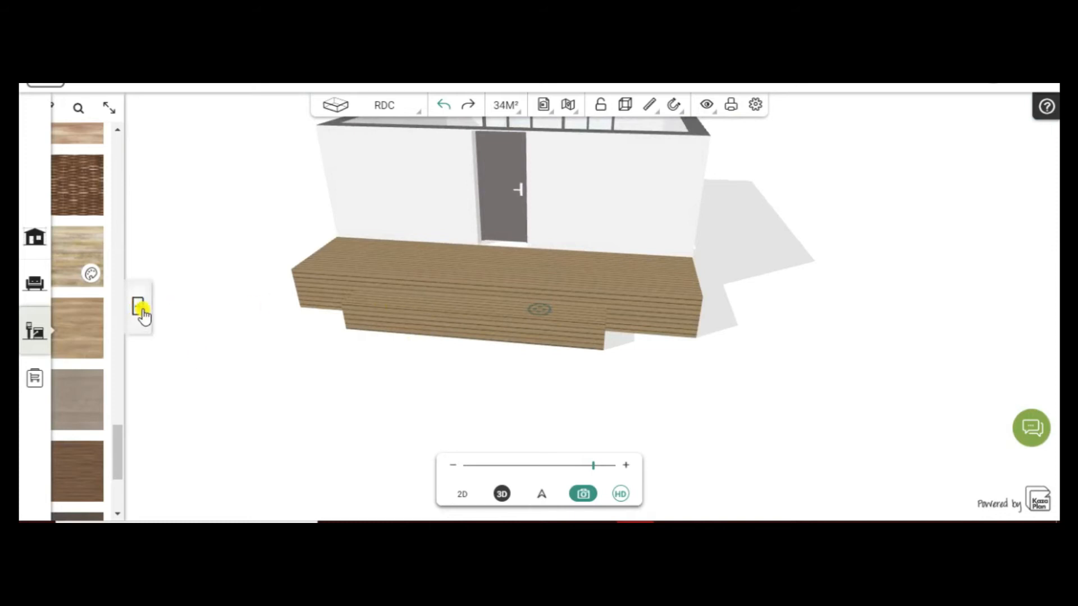
Move the step flush against the terrace block in 2D and duplicate it, placing the copy directly in front of it
{"action": "left_click", "coordinate": [459, 494]}
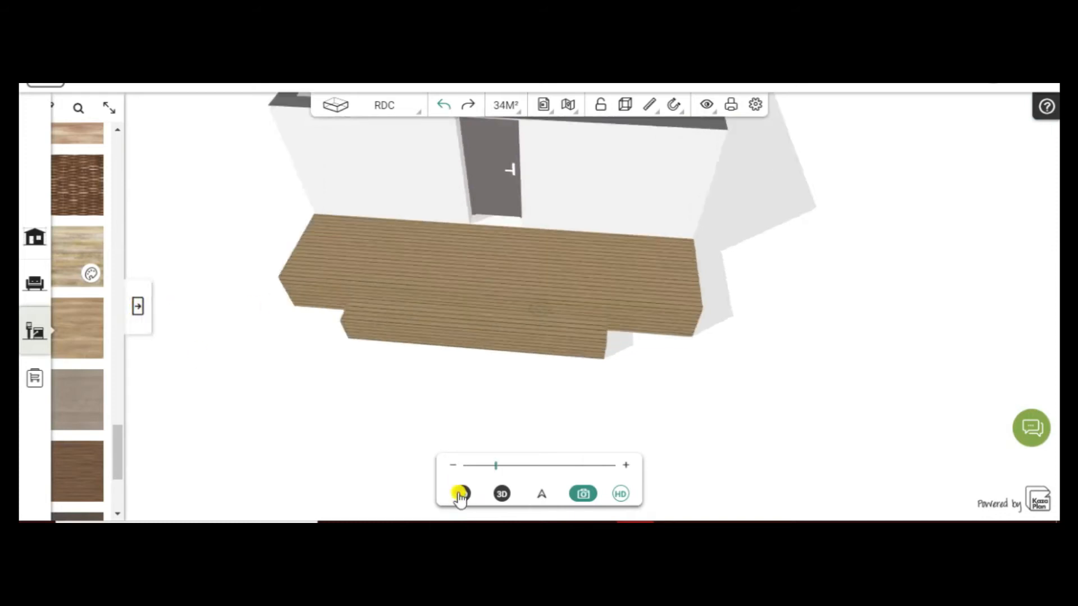
{"action": "left_click", "coordinate": [458, 343]}
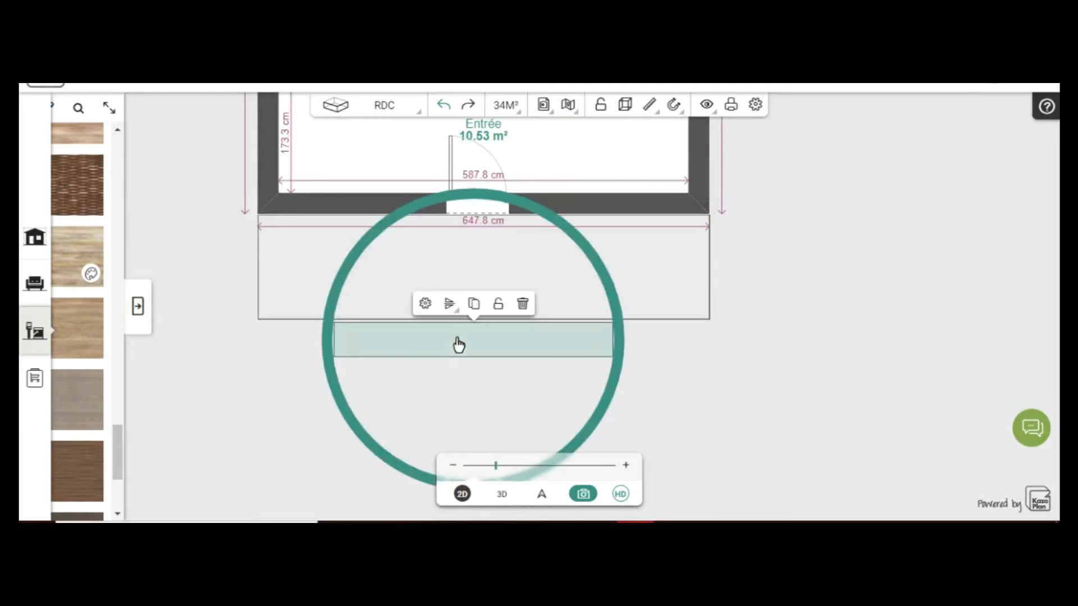
{"action": "left_click_drag", "start_coordinate": [459, 343], "coordinate": [458, 341]}
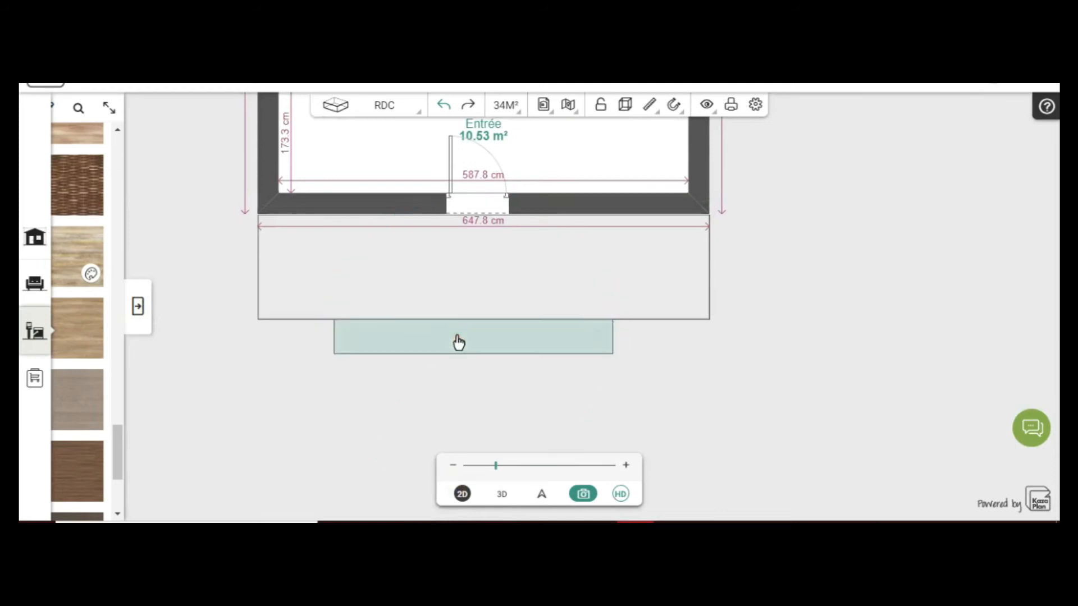
{"action": "left_click", "coordinate": [473, 336]}
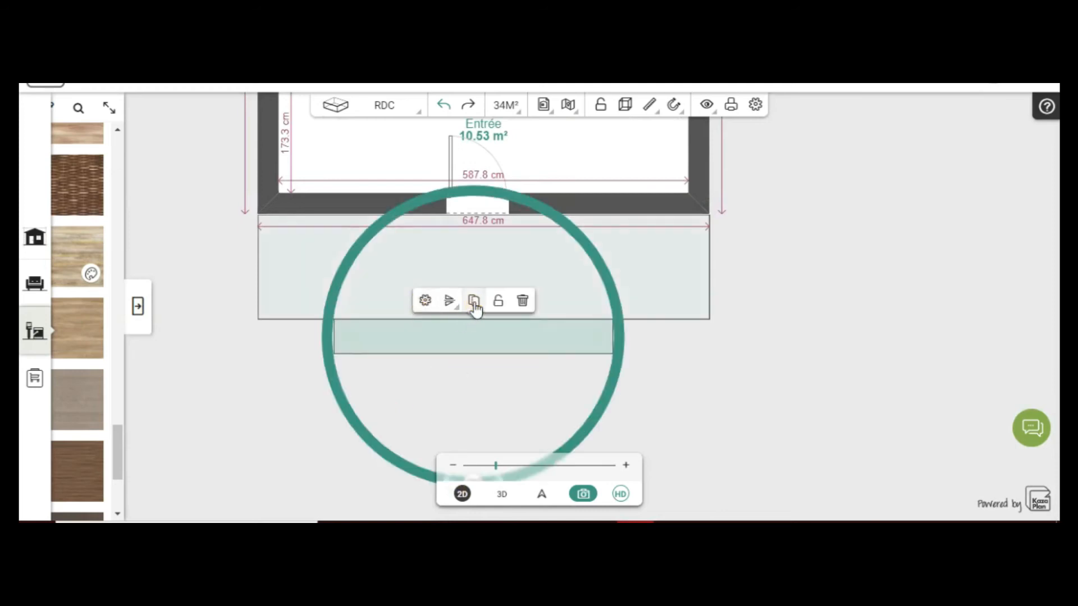
{"action": "left_click_drag", "start_coordinate": [646, 344], "coordinate": [368, 377]}
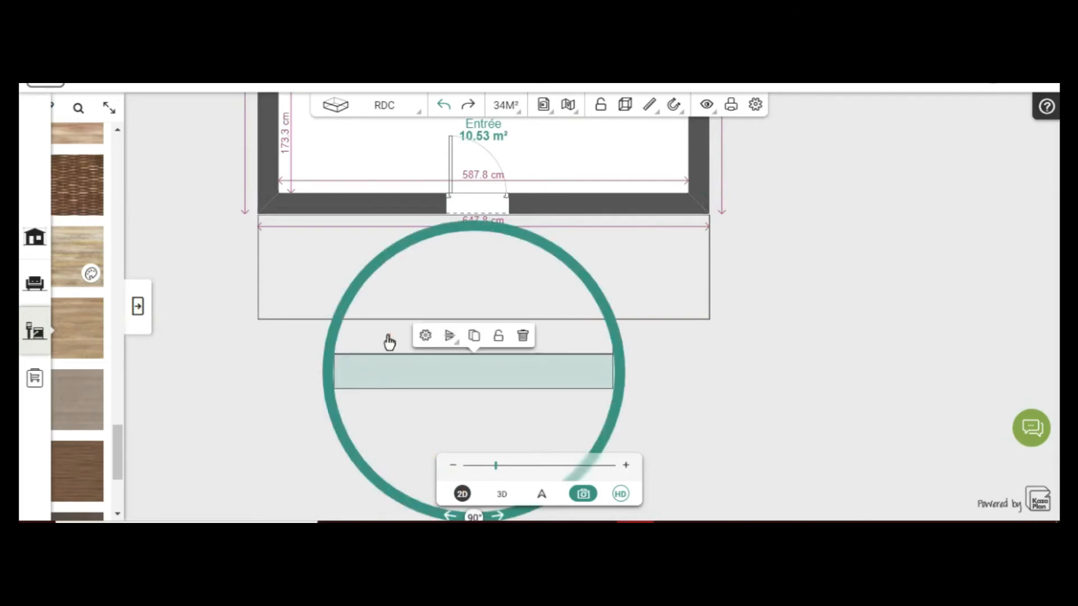
Check the inner step's dimensions, set the outer step's height to 20 cm and open the outer step's position settings
{"action": "left_click", "coordinate": [420, 328]}
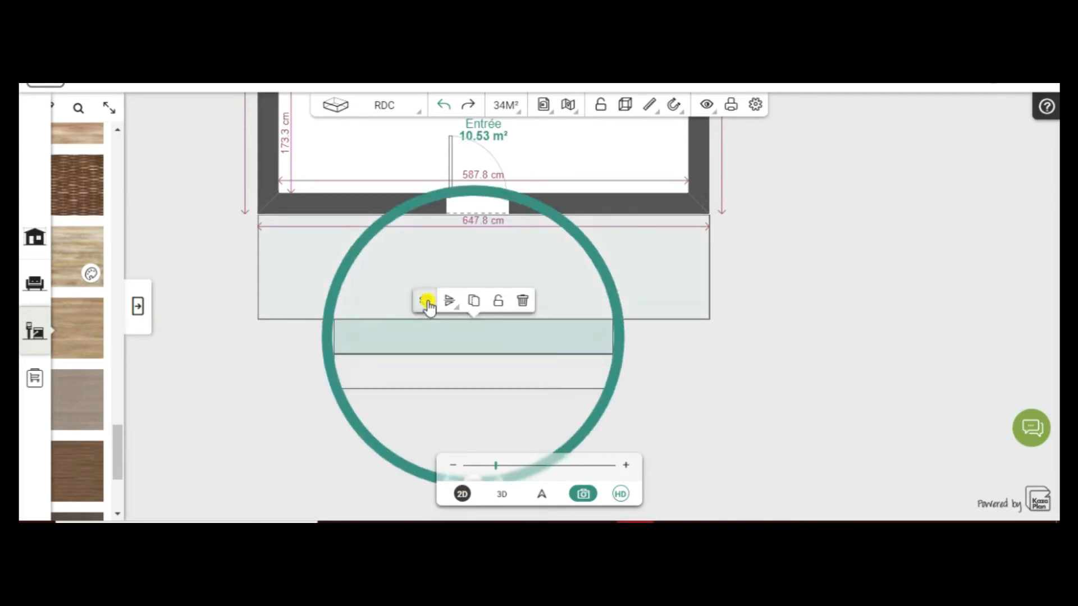
{"action": "left_click", "coordinate": [426, 302]}
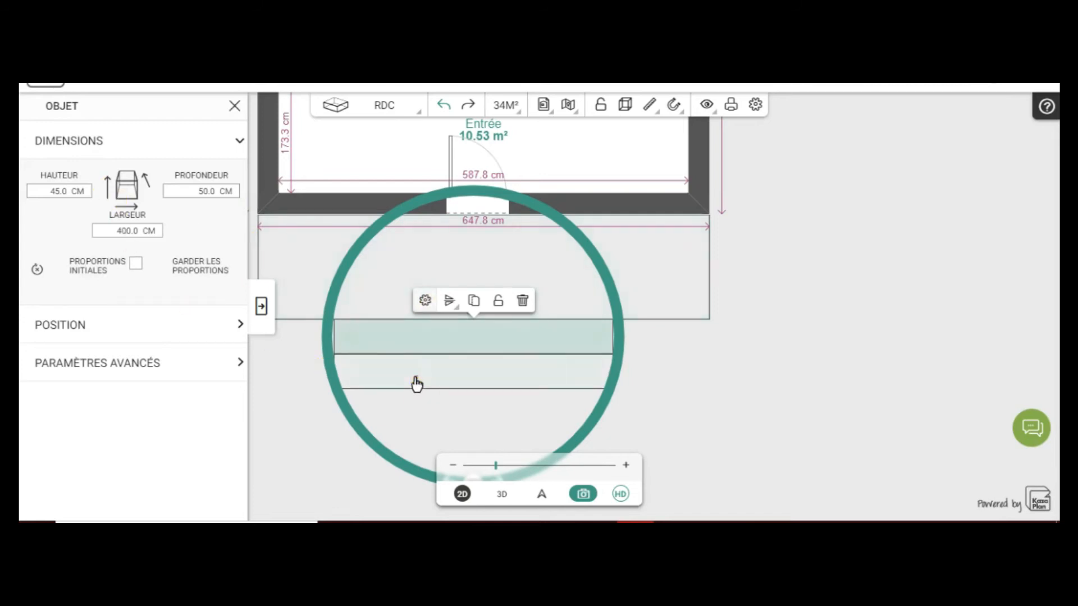
{"action": "left_click", "coordinate": [417, 384]}
{"action": "left_click", "coordinate": [425, 337]}
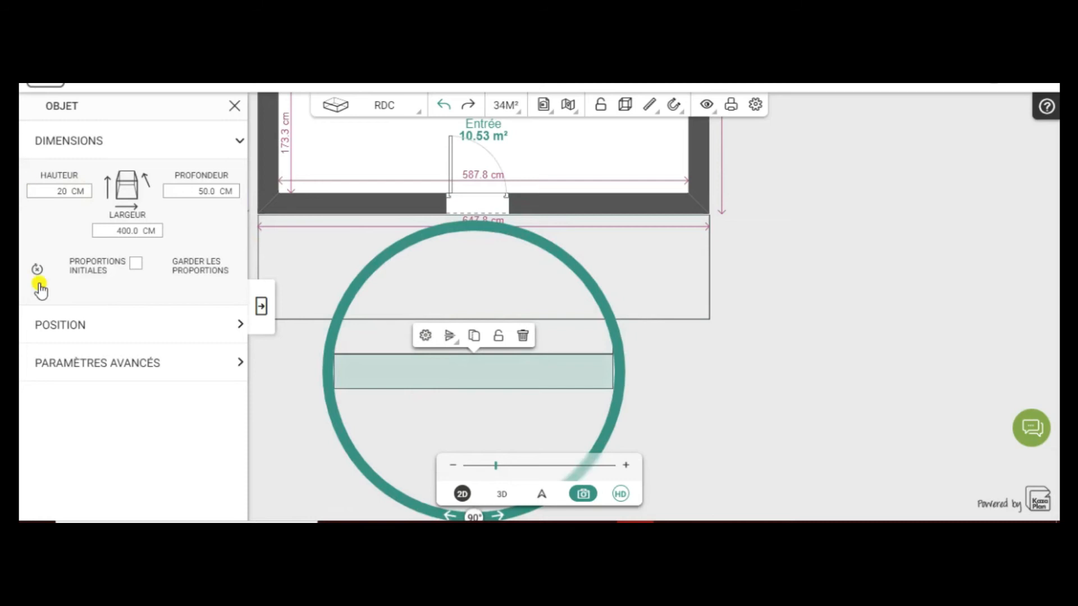
{"action": "left_click", "coordinate": [96, 326]}
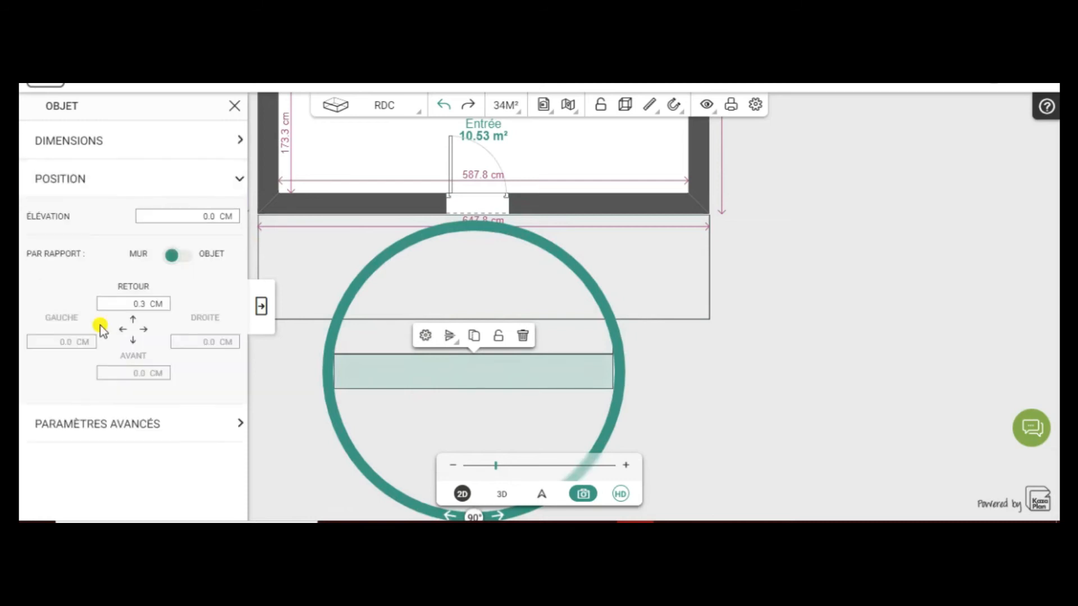
Inspect the wood-finished terrace and its two outdoor steps in 3D from several angles
{"action": "left_click", "coordinate": [261, 307]}
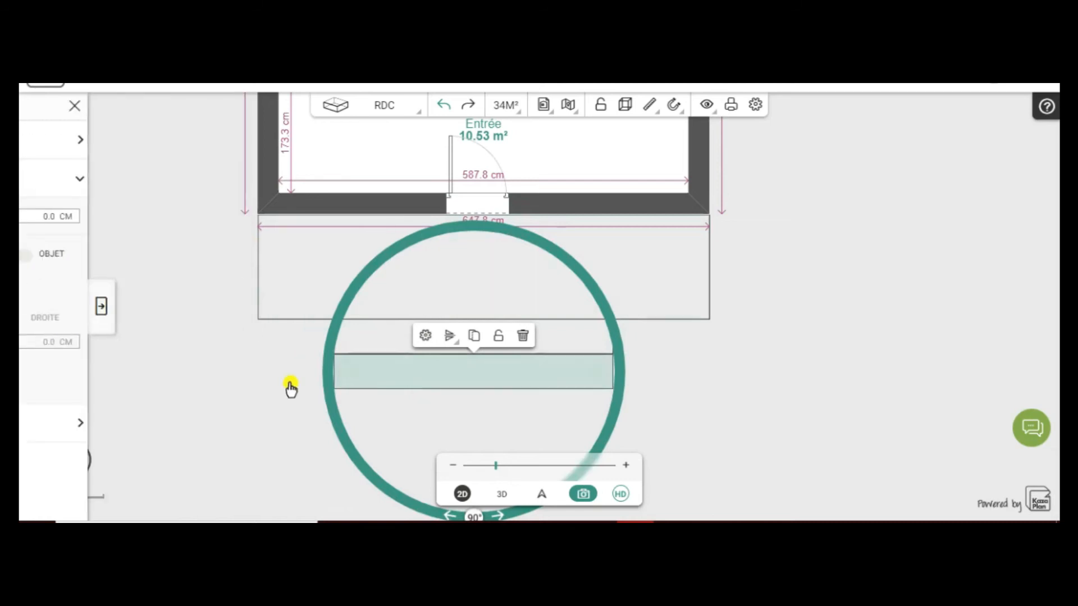
{"action": "left_click", "coordinate": [503, 495]}
{"action": "left_click_drag", "start_coordinate": [390, 439], "coordinate": [428, 445]}
{"action": "left_click_drag", "start_coordinate": [227, 294], "coordinate": [323, 406]}
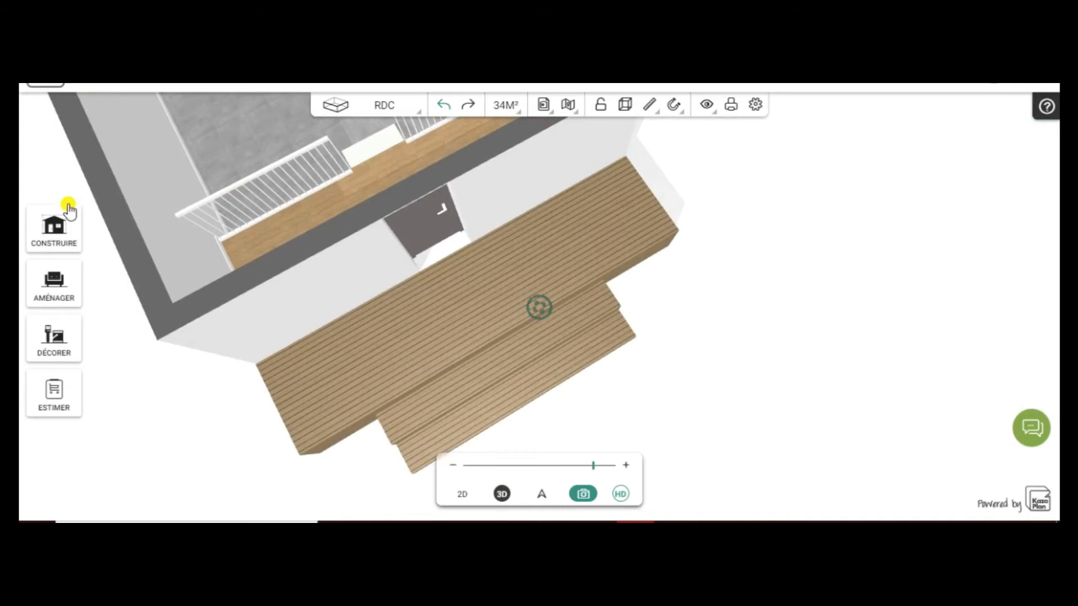
{"action": "left_click_drag", "start_coordinate": [702, 375], "coordinate": [415, 286]}
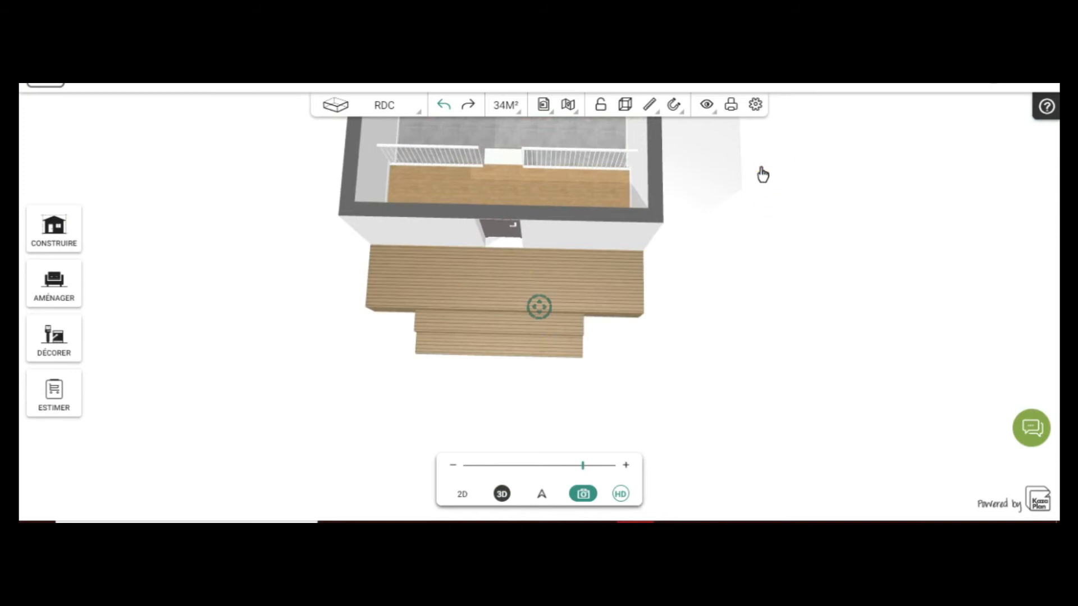
{"action": "scroll", "coordinate": [764, 174], "scroll_direction": "down", "scroll_amount": 5}
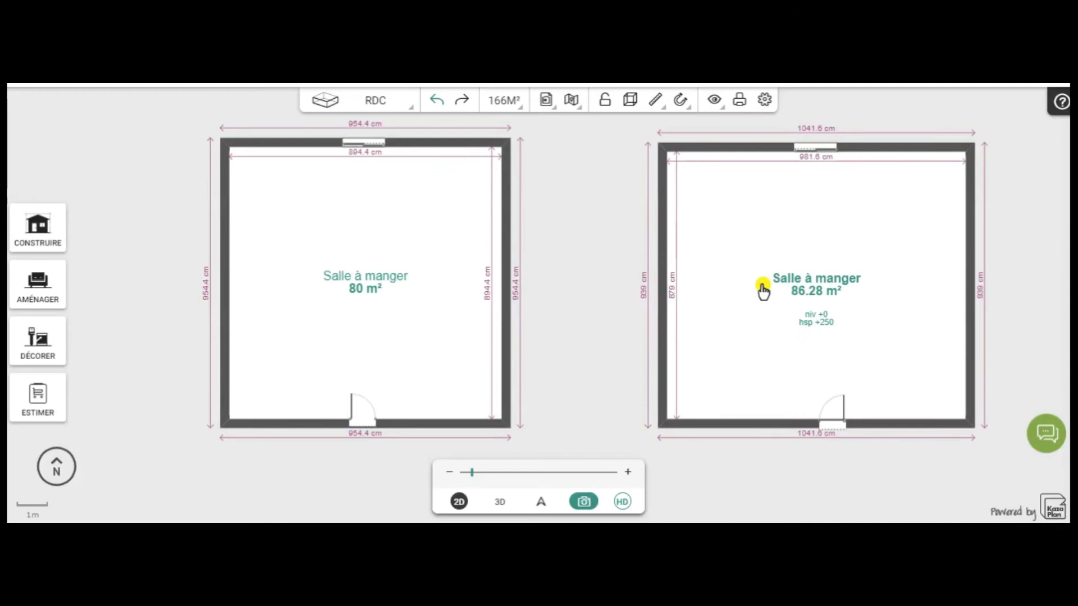
Check the thickness and height settings of the exterior wall of the 80 m² dining room
{"action": "left_click", "coordinate": [321, 288]}
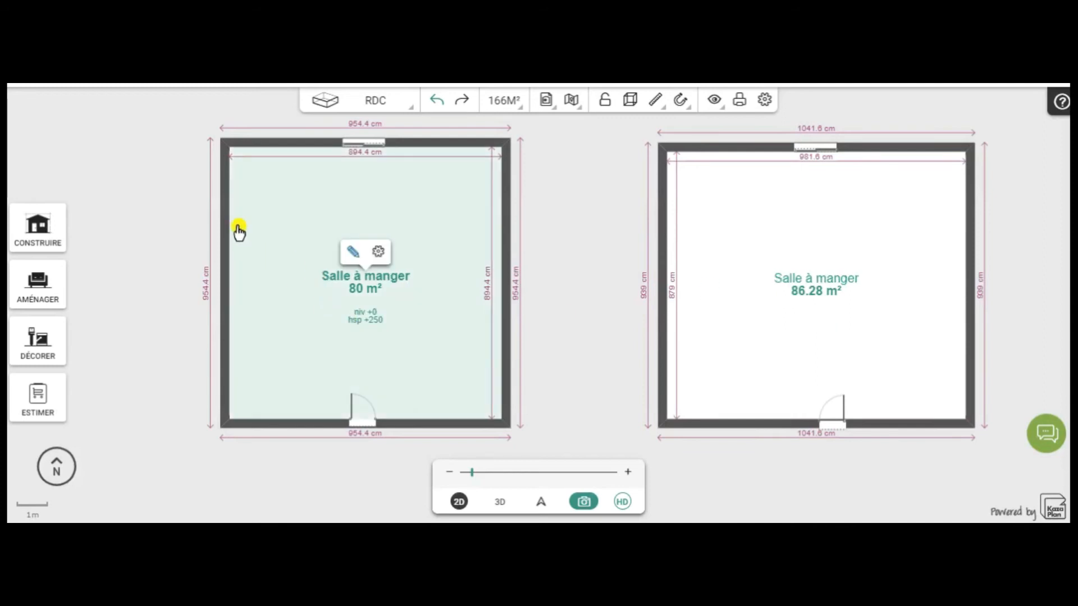
{"action": "left_click", "coordinate": [274, 143]}
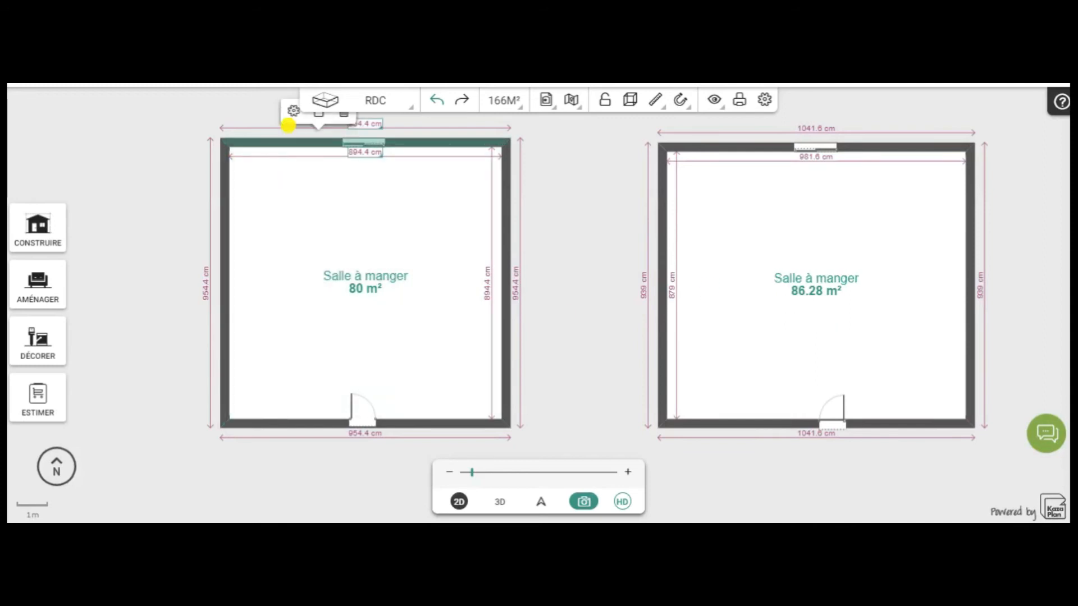
{"action": "left_click", "coordinate": [226, 194]}
{"action": "left_click", "coordinate": [257, 239]}
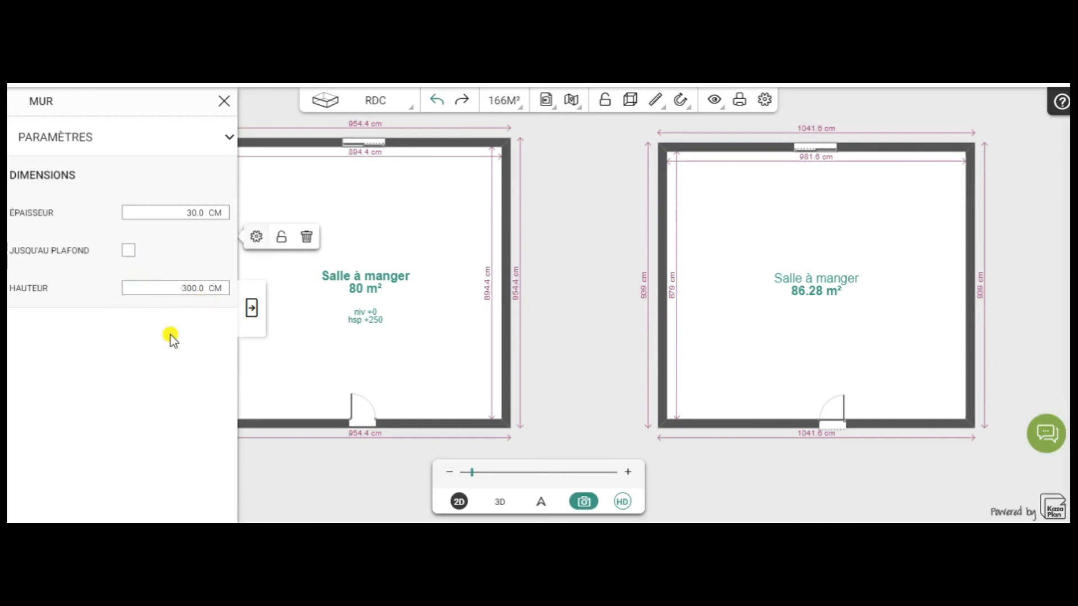
{"action": "left_click", "coordinate": [313, 297]}
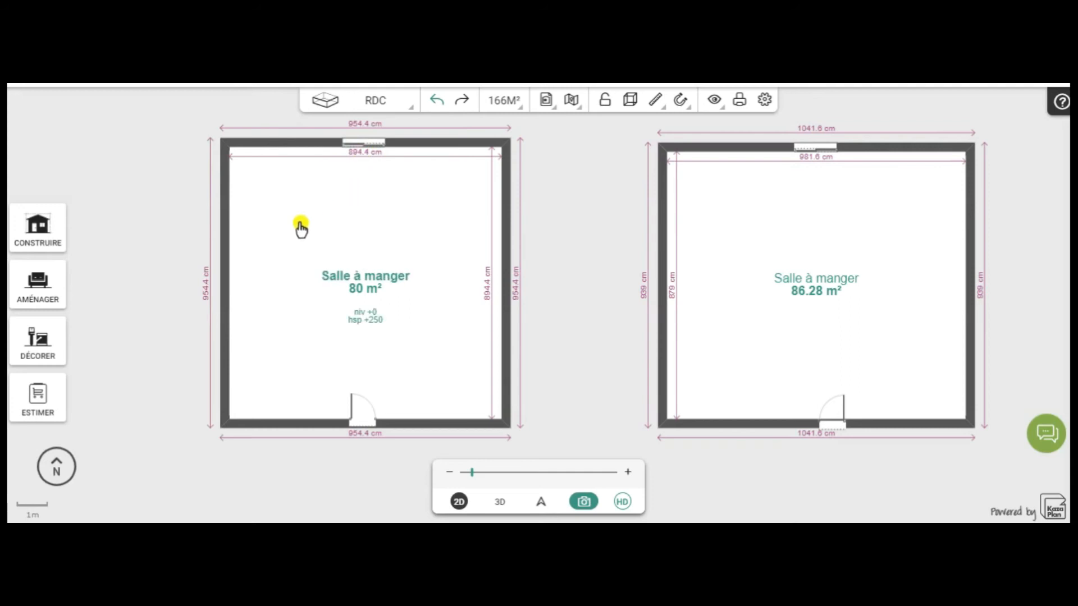
Draw a 7 cm partition straight across the 80 m² dining room, about 275 cm from the window wall
{"action": "left_click", "coordinate": [44, 234]}
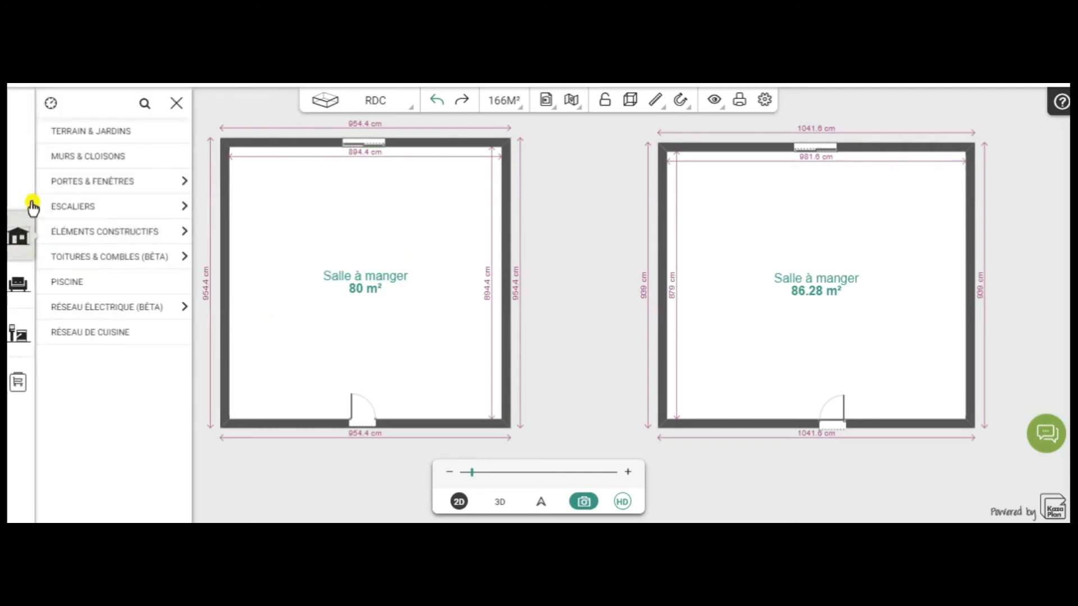
{"action": "left_click", "coordinate": [87, 160]}
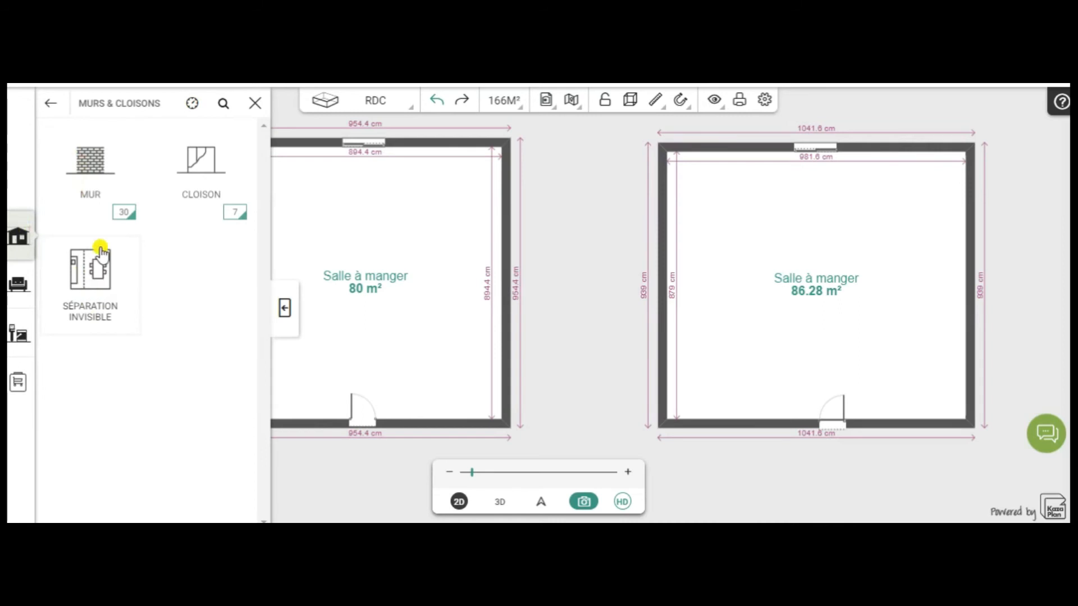
{"action": "left_click", "coordinate": [199, 168]}
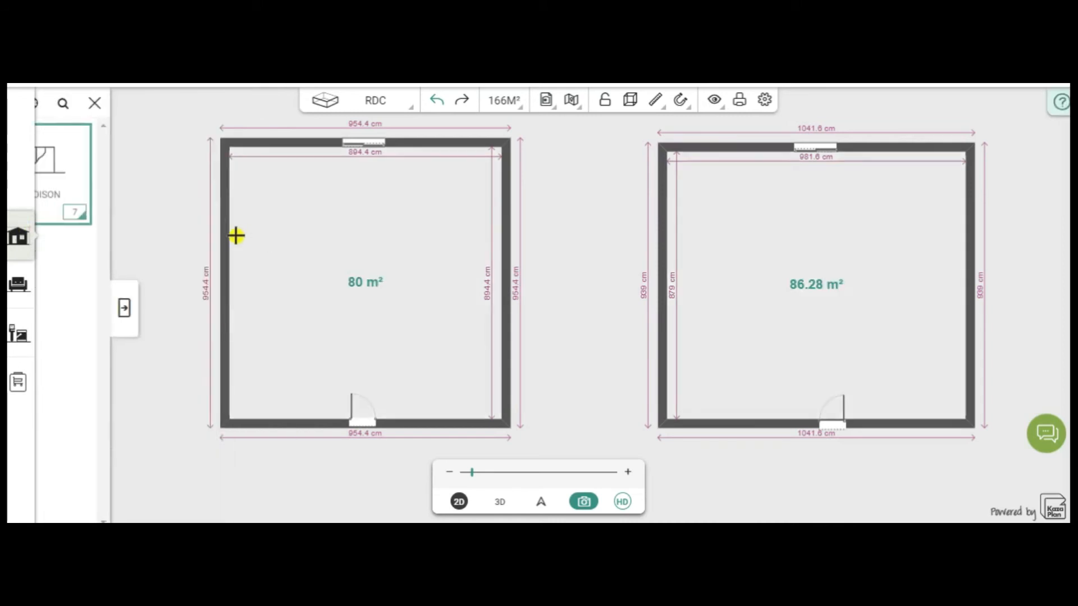
{"action": "left_click", "coordinate": [229, 231]}
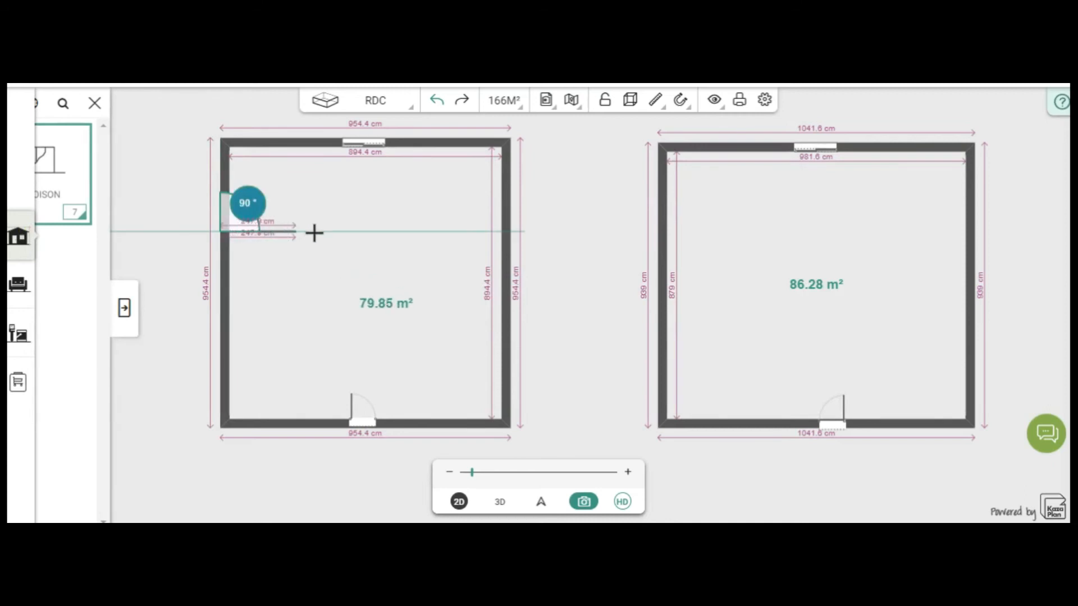
{"action": "left_click", "coordinate": [503, 232]}
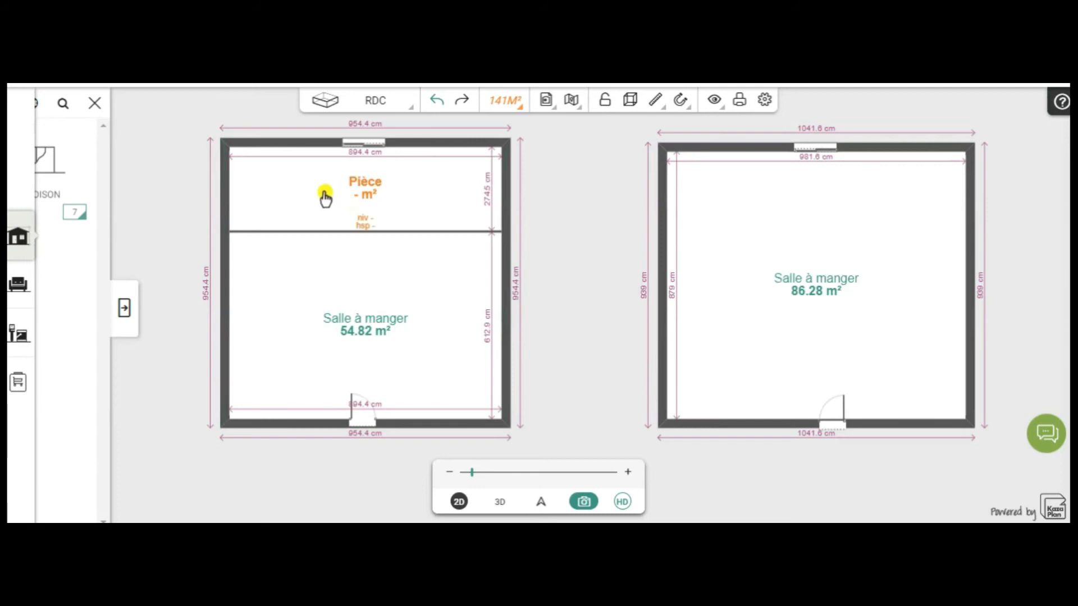
Assign the Bureau room type to the new room between the partition and the window wall
{"action": "left_click", "coordinate": [362, 189]}
{"action": "left_click", "coordinate": [399, 162]}
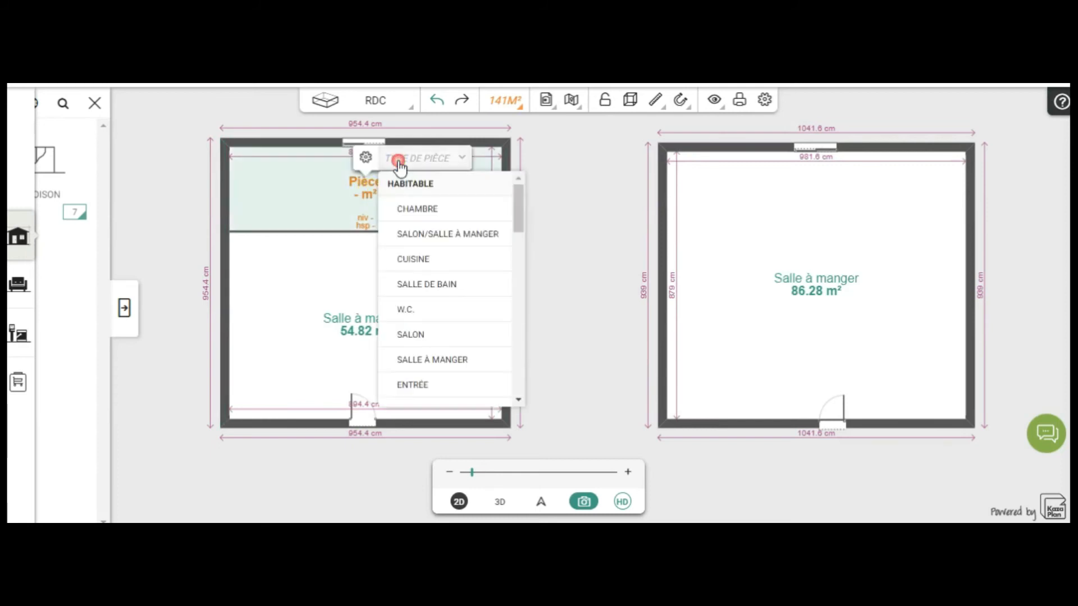
{"action": "left_click_drag", "start_coordinate": [520, 220], "coordinate": [519, 267]}
{"action": "left_click", "coordinate": [453, 361]}
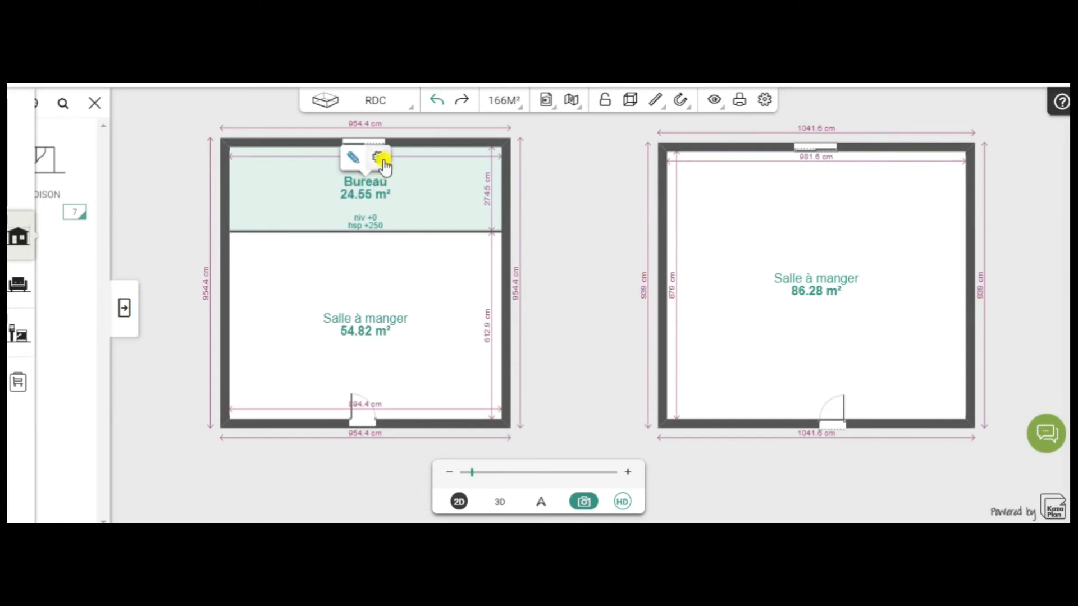
Set the Bureau's elevation to 50 cm and its slab thickness to 70 cm, and check the raised floor in 3D
{"action": "left_click", "coordinate": [381, 160]}
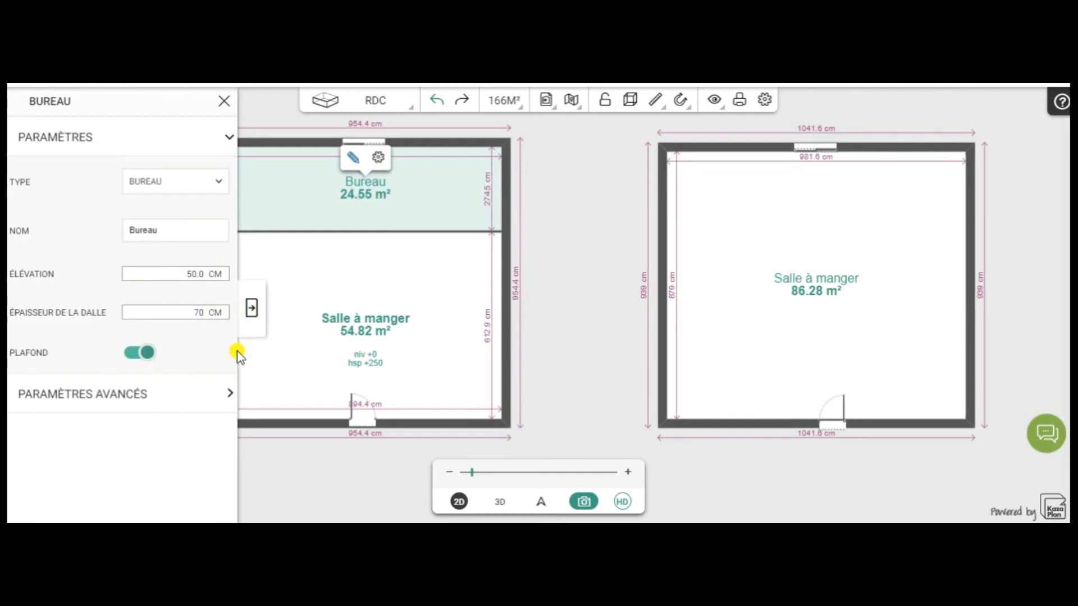
{"action": "left_click", "coordinate": [266, 354]}
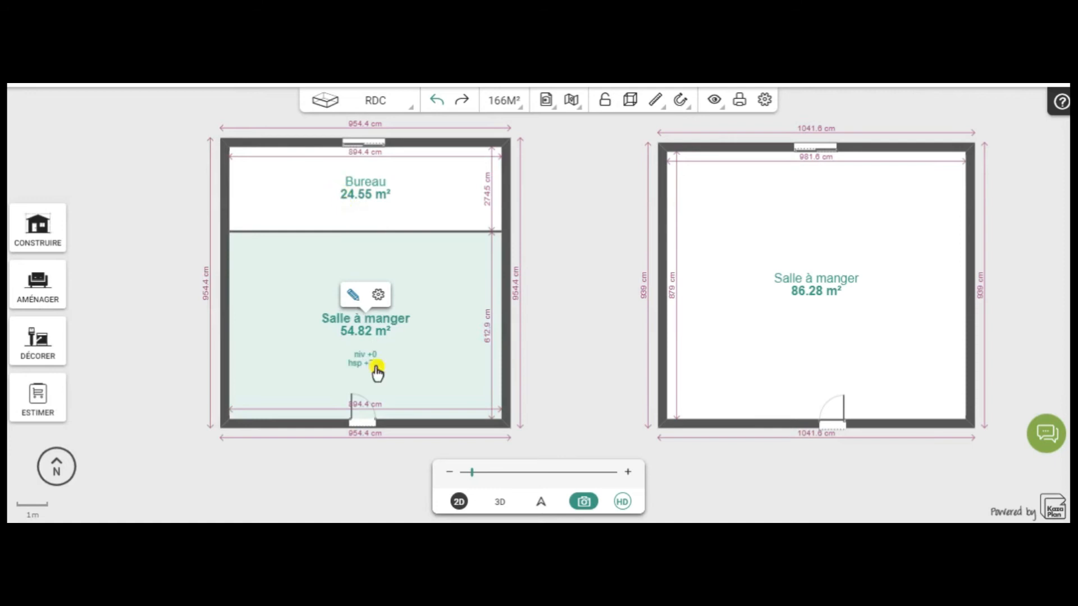
{"action": "left_click", "coordinate": [498, 503]}
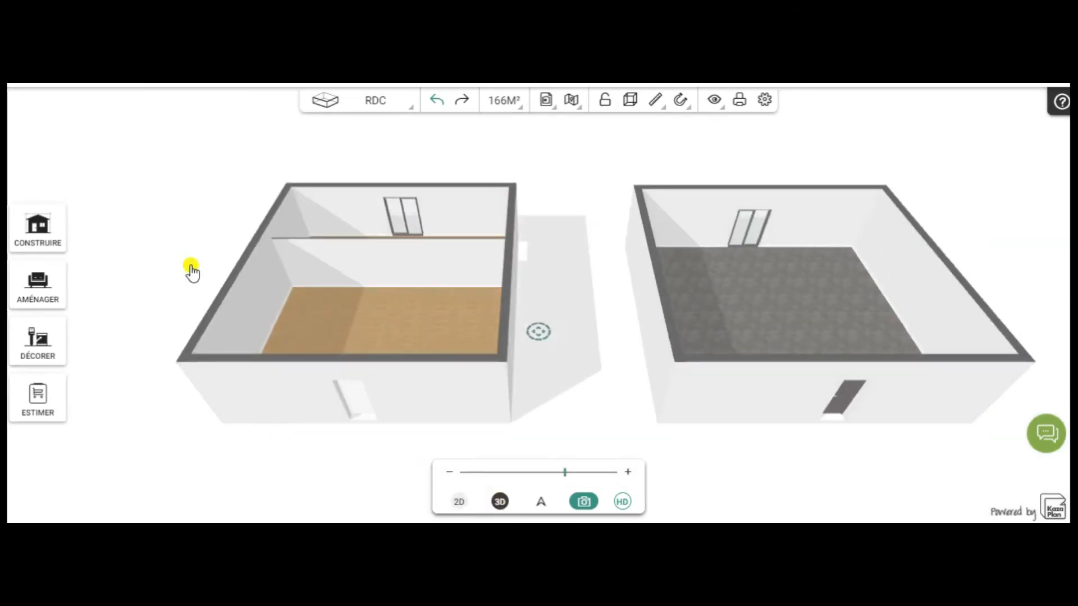
{"action": "left_click_drag", "start_coordinate": [207, 349], "coordinate": [272, 398]}
{"action": "mouse_move", "coordinate": [173, 337]}
{"action": "left_mouse_down"}
{"action": "mouse_move", "coordinate": [241, 337]}
{"action": "mouse_move", "coordinate": [310, 289]}
{"action": "mouse_move", "coordinate": [447, 314]}
{"action": "mouse_move", "coordinate": [525, 402]}
{"action": "mouse_move", "coordinate": [318, 383]}
{"action": "mouse_move", "coordinate": [231, 392]}
{"action": "left_mouse_up"}
Place a wide opening, about 235 cm, near the middle of the partition in 2D and check it in 3D
{"action": "left_click", "coordinate": [460, 501]}
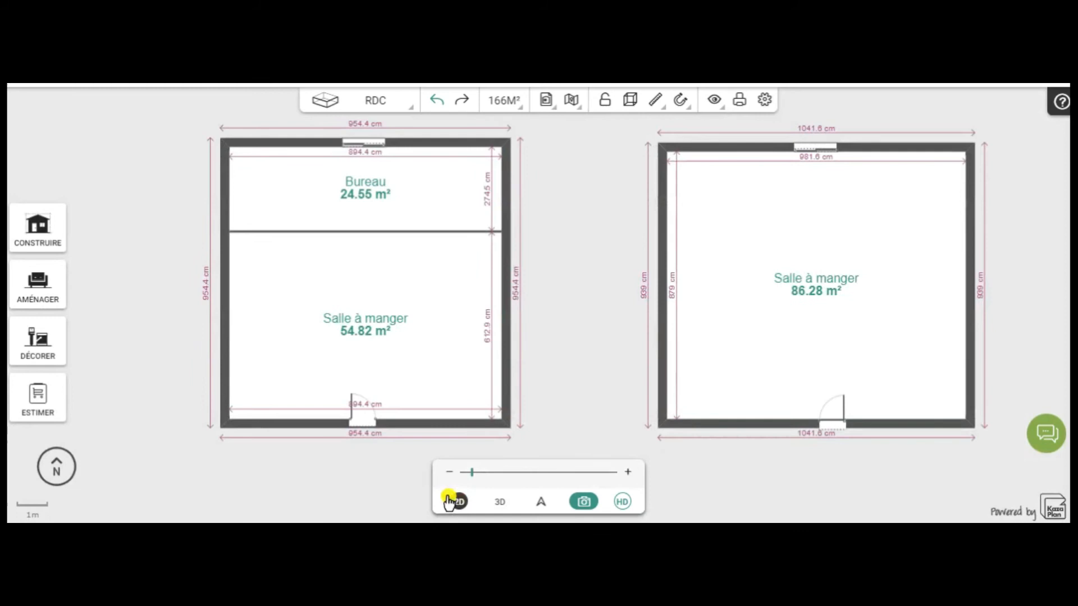
{"action": "left_click", "coordinate": [39, 230]}
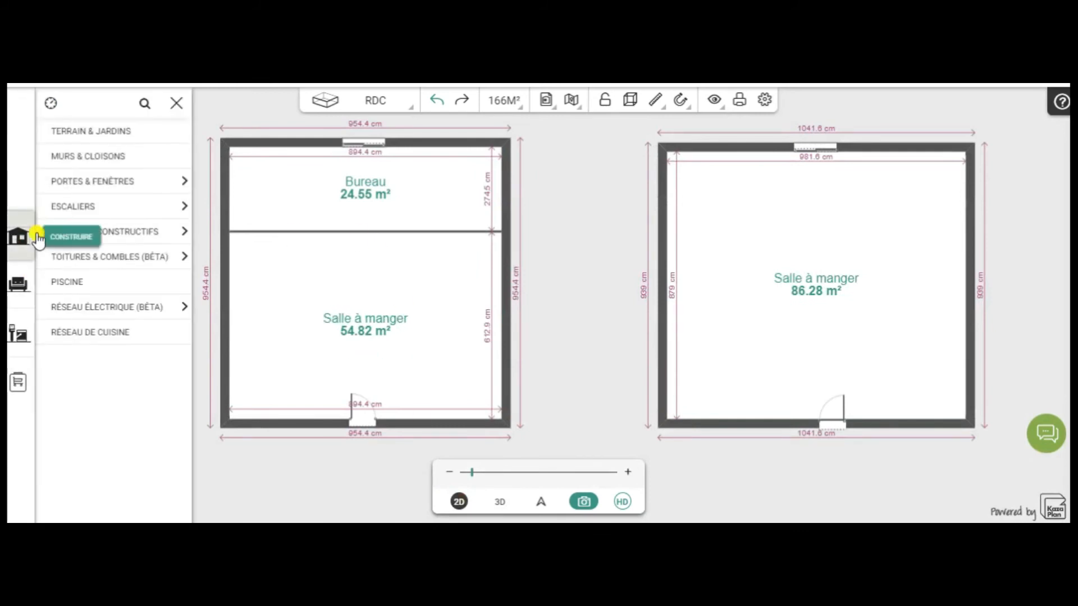
{"action": "left_click", "coordinate": [79, 189]}
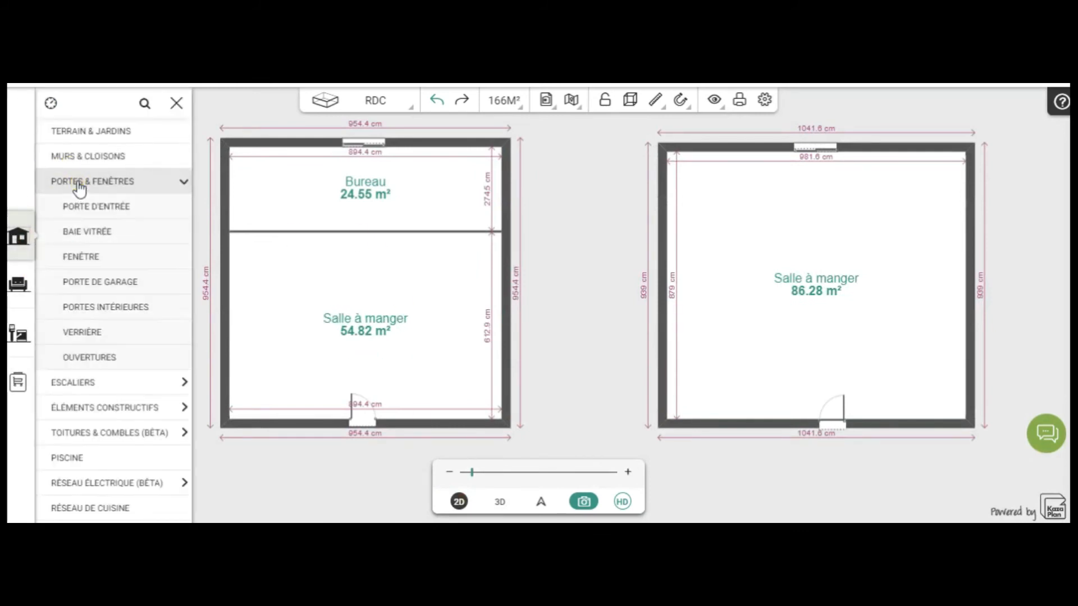
{"action": "left_click", "coordinate": [92, 357]}
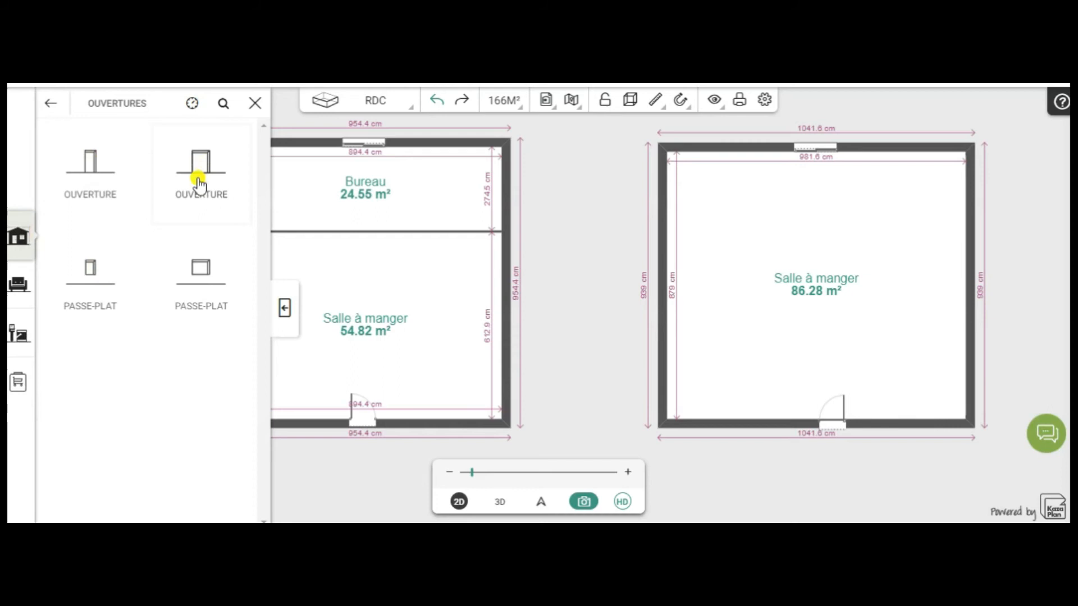
{"action": "left_click_drag", "start_coordinate": [202, 171], "coordinate": [322, 231]}
{"action": "left_click", "coordinate": [339, 232]}
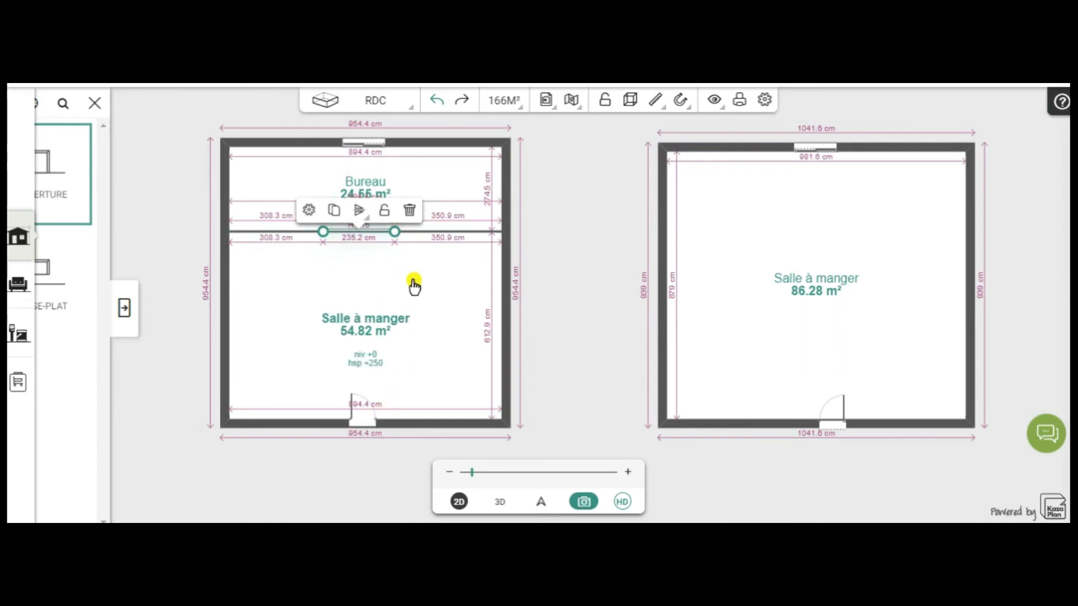
{"action": "left_click", "coordinate": [500, 502]}
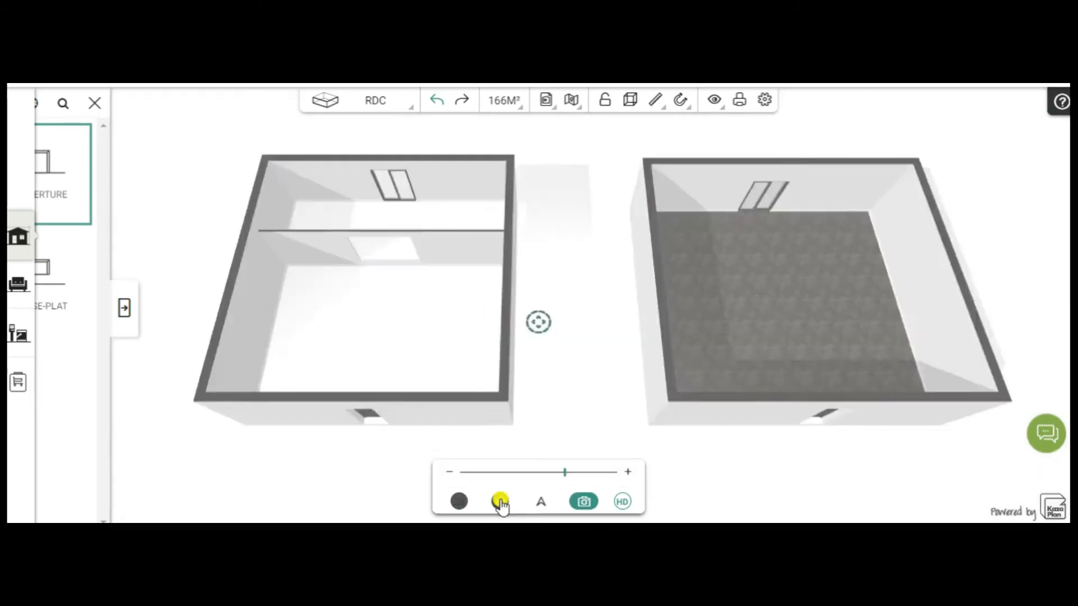
{"action": "left_click_drag", "start_coordinate": [287, 282], "coordinate": [385, 350]}
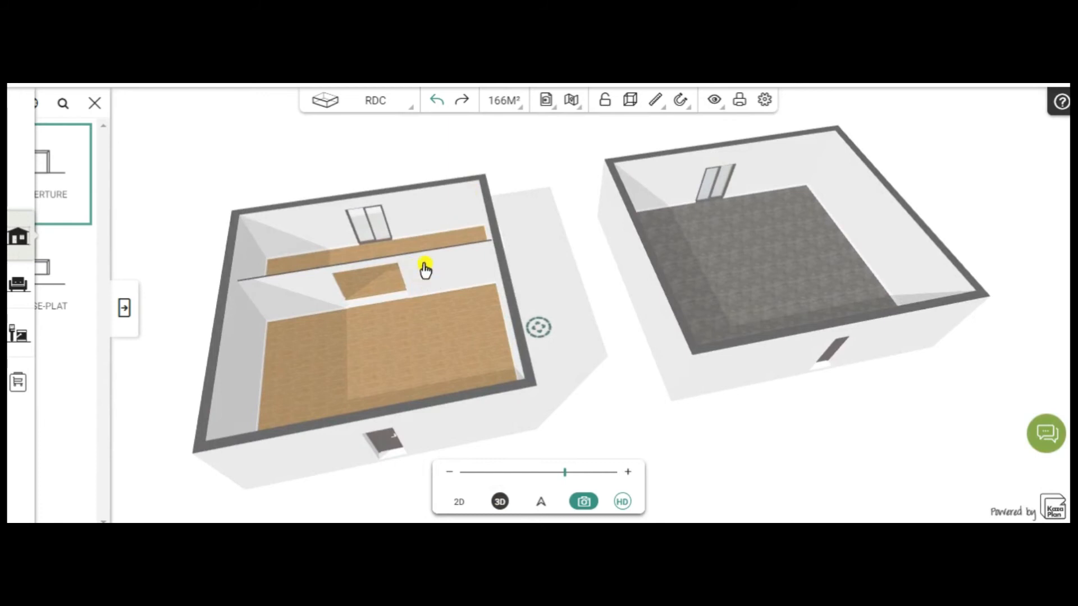
{"action": "left_click_drag", "start_coordinate": [459, 317], "coordinate": [433, 354]}
Disable the partition's up-to-ceiling option, set its height to 300 cm and check the result in 3D
{"action": "left_click", "coordinate": [459, 501]}
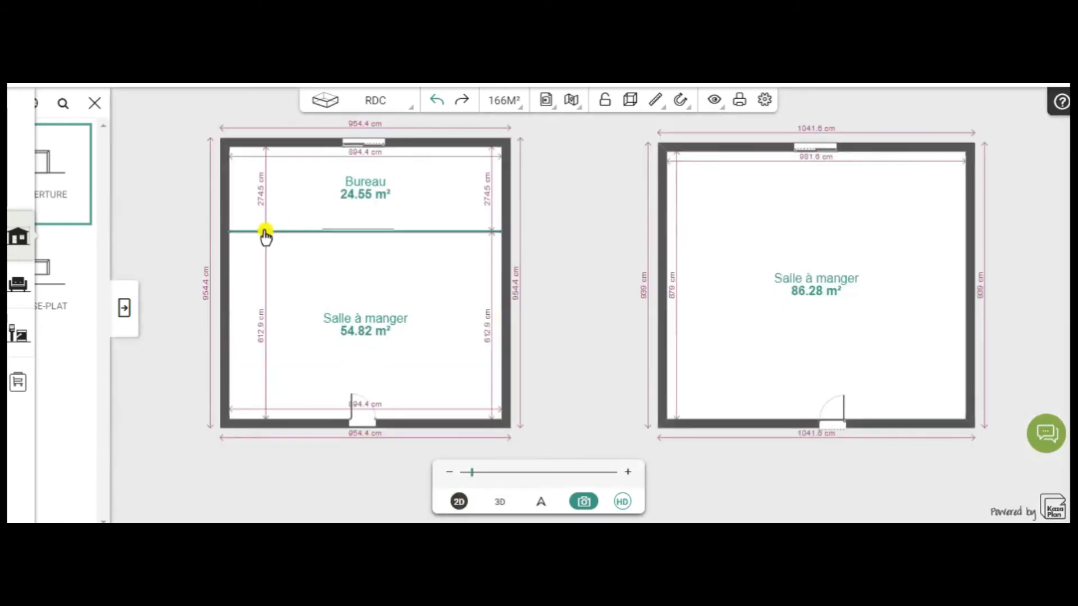
{"action": "left_click", "coordinate": [264, 231]}
{"action": "left_click", "coordinate": [290, 205]}
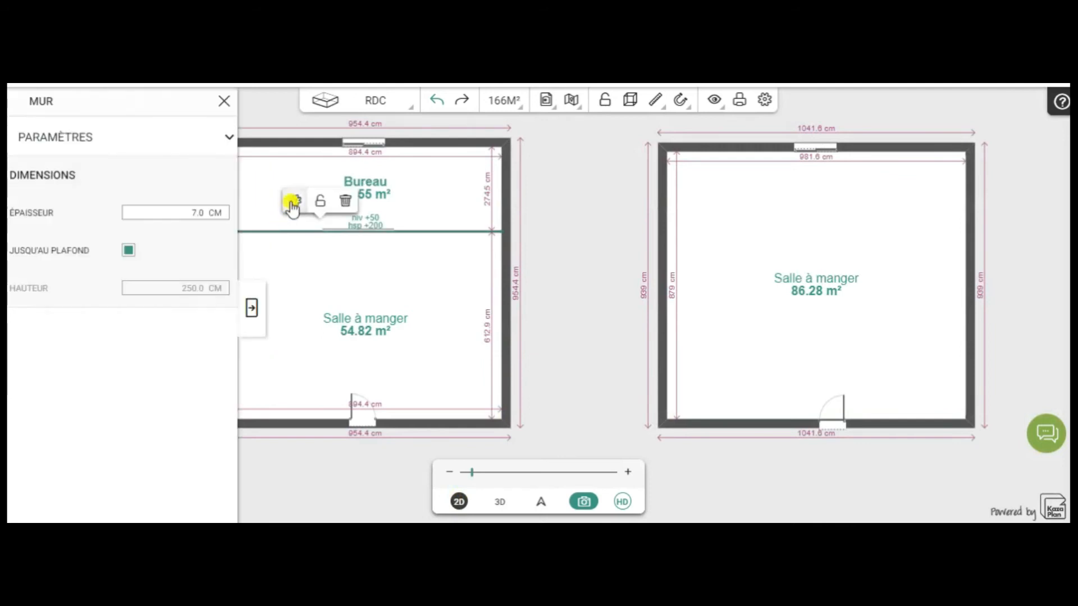
{"action": "left_click", "coordinate": [129, 251]}
{"action": "left_click", "coordinate": [191, 288]}
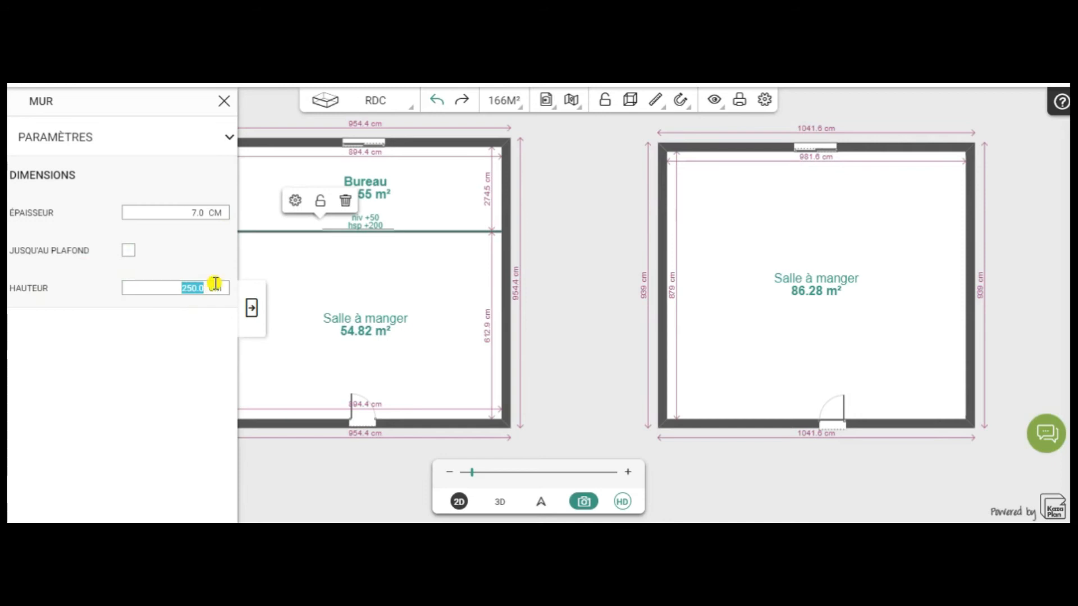
{"action": "left_click", "coordinate": [251, 311]}
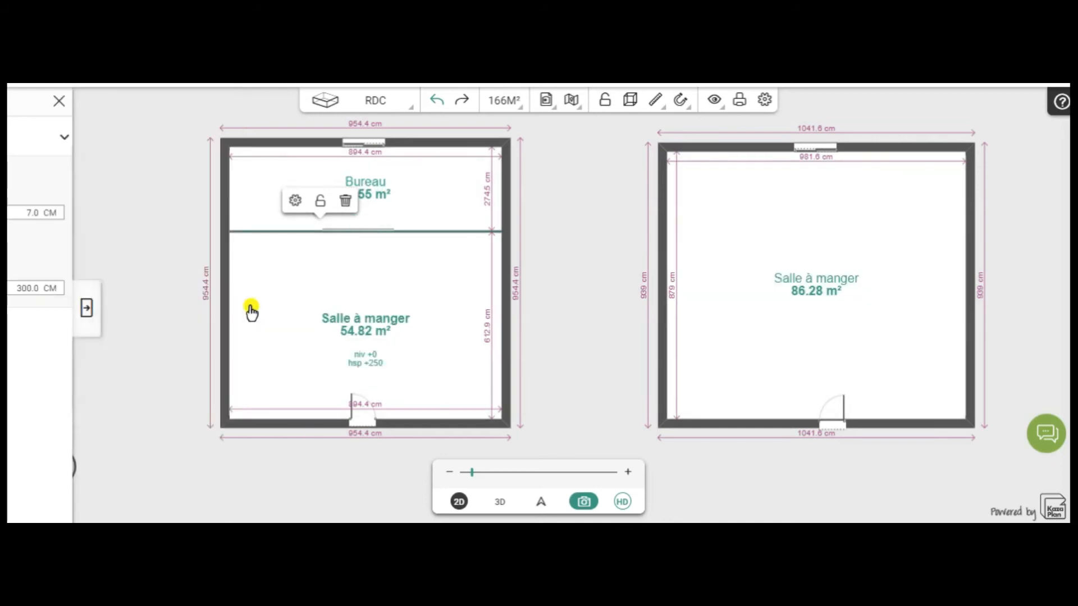
{"action": "left_click", "coordinate": [499, 502]}
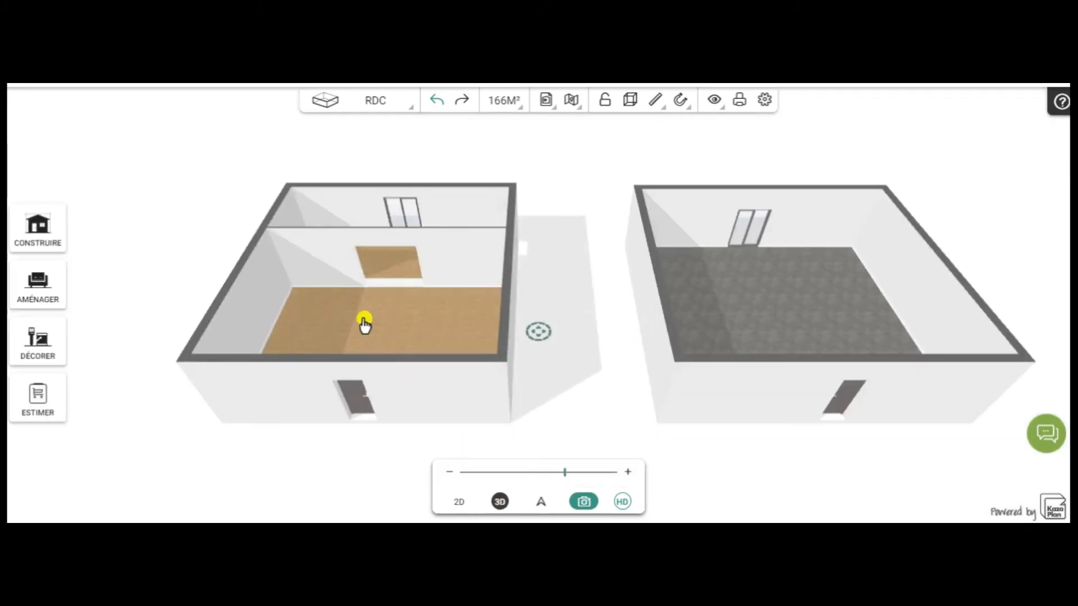
{"action": "mouse_move", "coordinate": [400, 317]}
{"action": "left_mouse_down"}
{"action": "mouse_move", "coordinate": [313, 253]}
{"action": "mouse_move", "coordinate": [385, 271]}
{"action": "mouse_move", "coordinate": [426, 303]}
{"action": "mouse_move", "coordinate": [403, 323]}
{"action": "mouse_move", "coordinate": [396, 316]}
{"action": "mouse_move", "coordinate": [424, 327]}
{"action": "mouse_move", "coordinate": [390, 301]}
{"action": "mouse_move", "coordinate": [409, 327]}
{"action": "mouse_move", "coordinate": [402, 316]}
{"action": "left_mouse_up"}
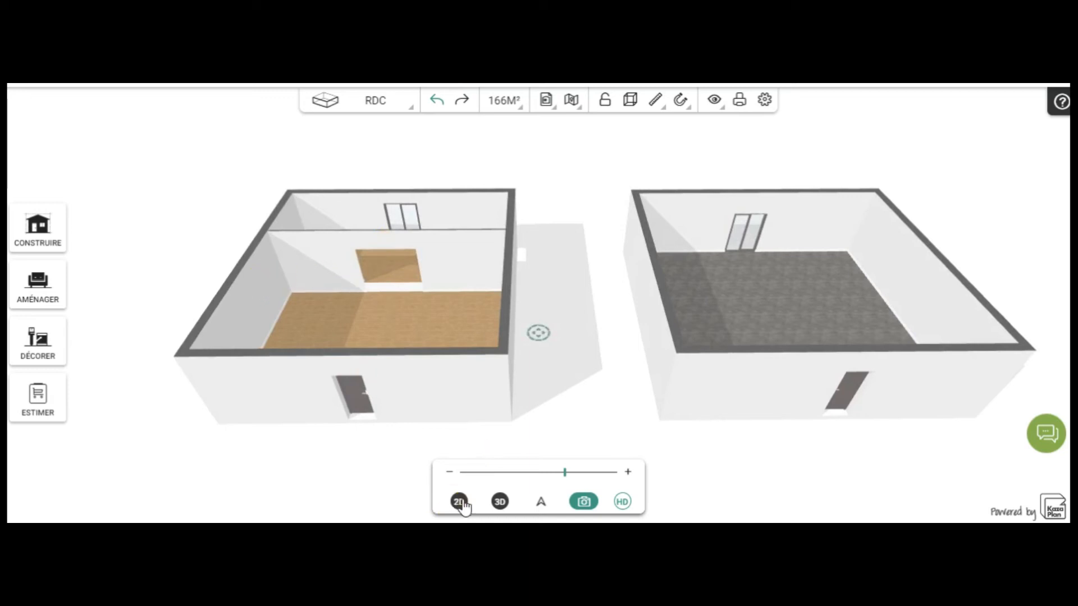
Set the height of the partition's opening to 300 cm and check it in 3D
{"action": "left_click", "coordinate": [459, 502]}
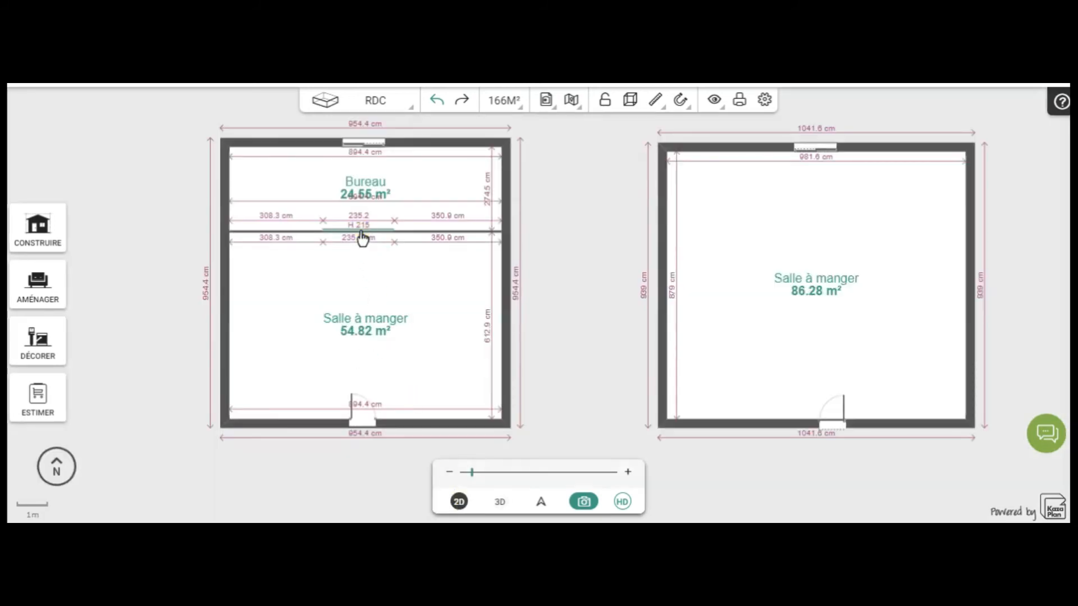
{"action": "left_click", "coordinate": [362, 238]}
{"action": "left_click", "coordinate": [312, 211]}
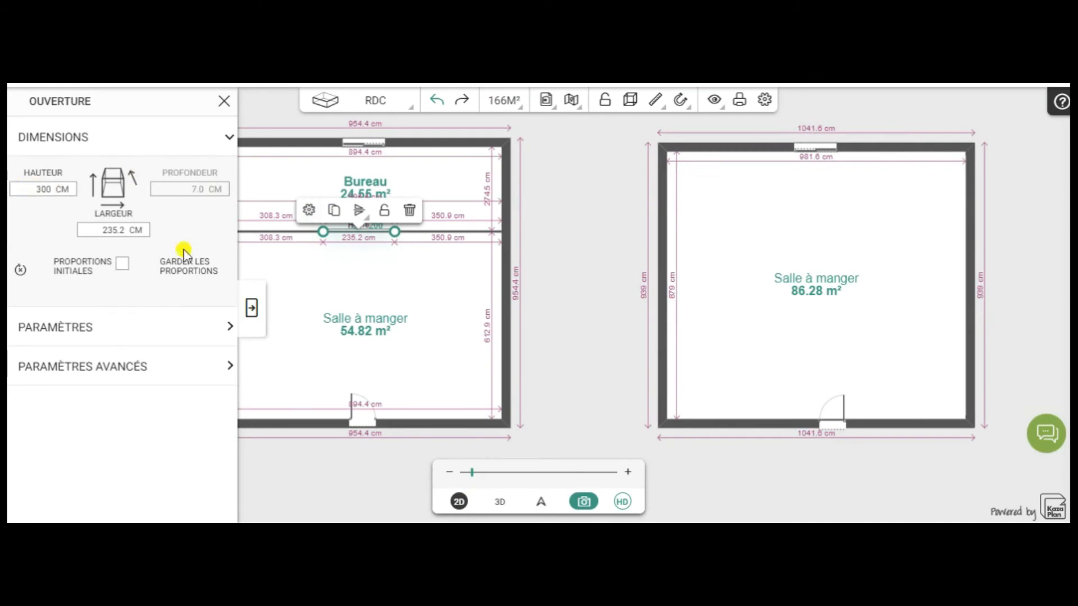
{"action": "left_click", "coordinate": [252, 307]}
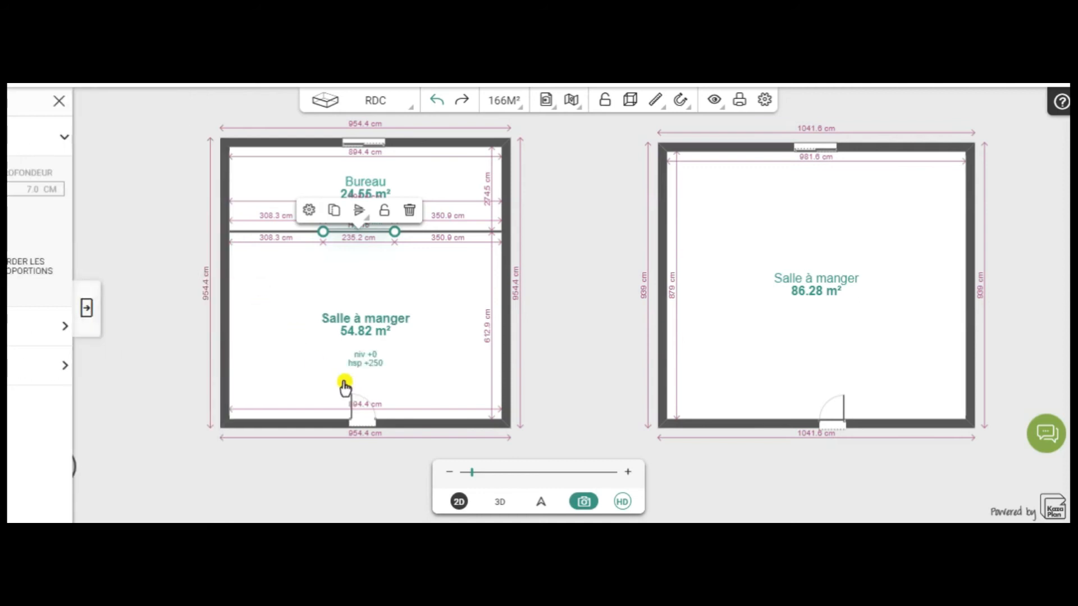
{"action": "left_click", "coordinate": [500, 502]}
{"action": "left_click_drag", "start_coordinate": [384, 354], "coordinate": [406, 350]}
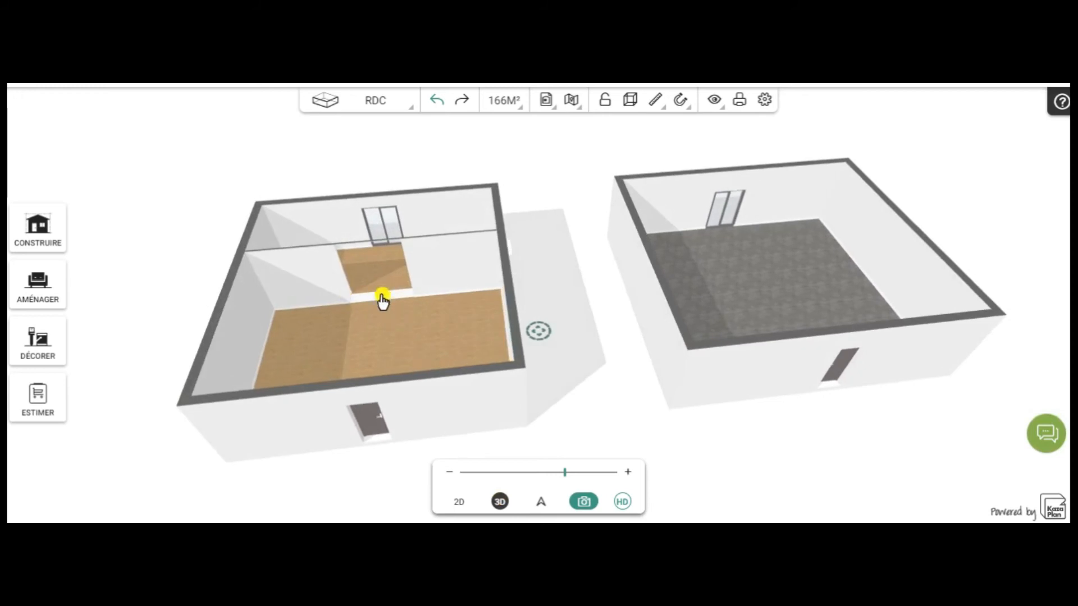
Place a Cube long object in the 2D plan's dining room, just in front of the partition's opening
{"action": "left_click_drag", "start_coordinate": [380, 304], "coordinate": [385, 335]}
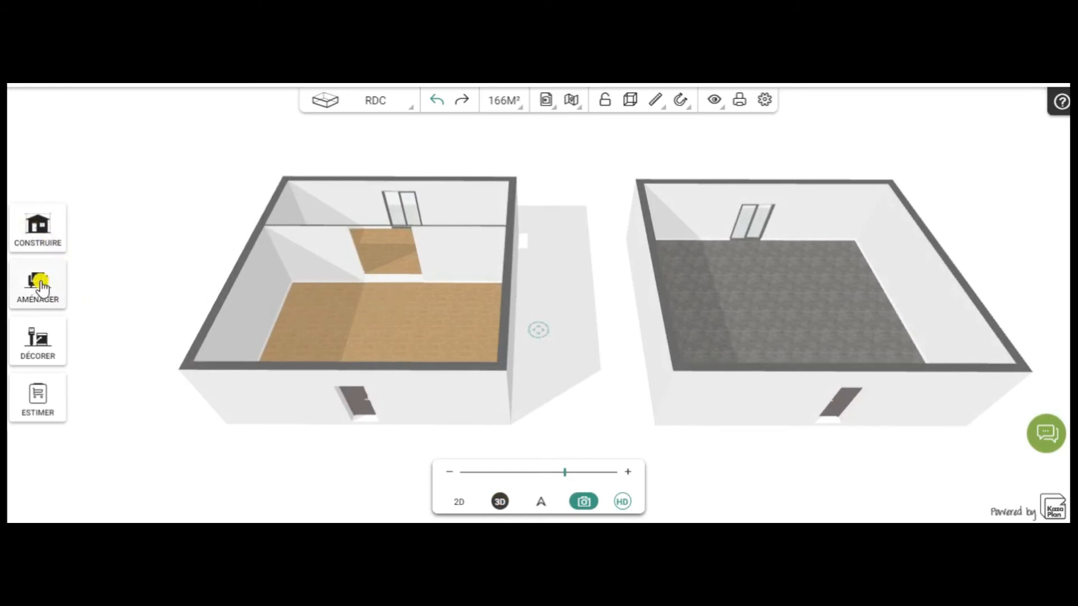
{"action": "left_click", "coordinate": [41, 287]}
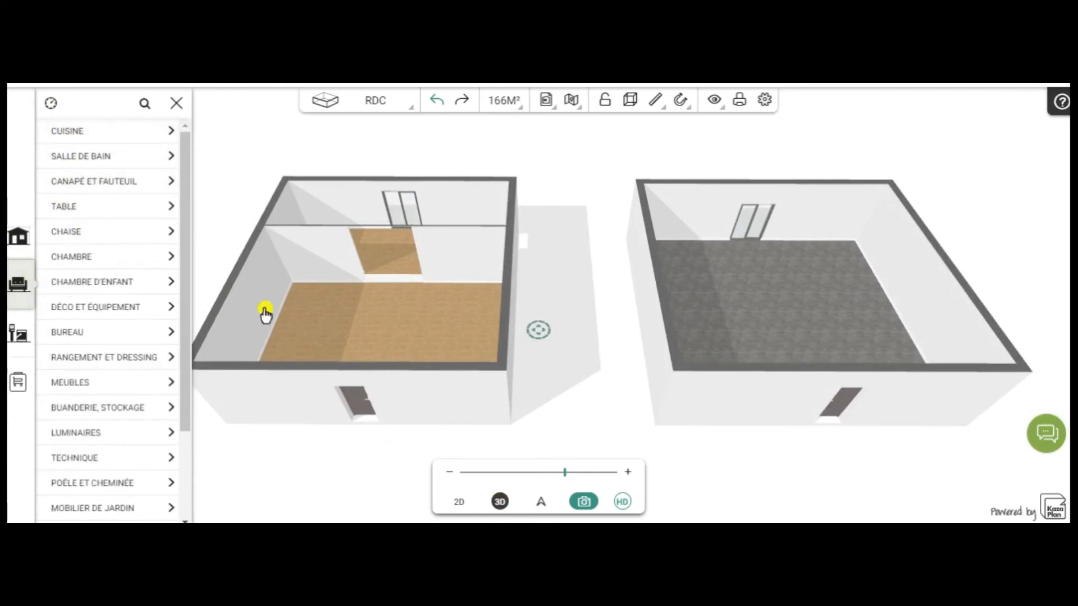
{"action": "left_click", "coordinate": [458, 501]}
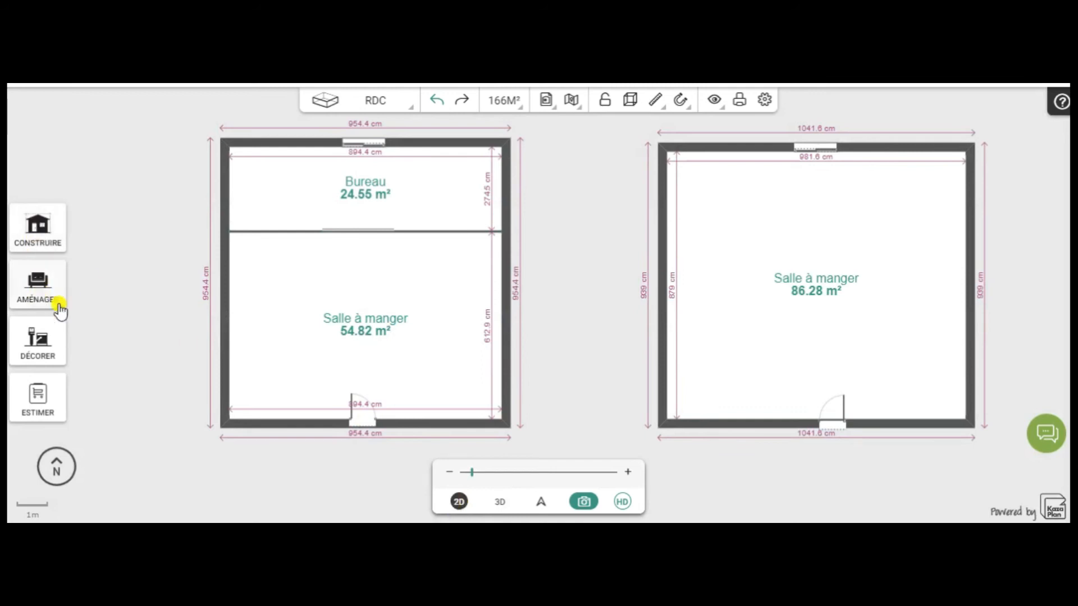
{"action": "left_click", "coordinate": [39, 283]}
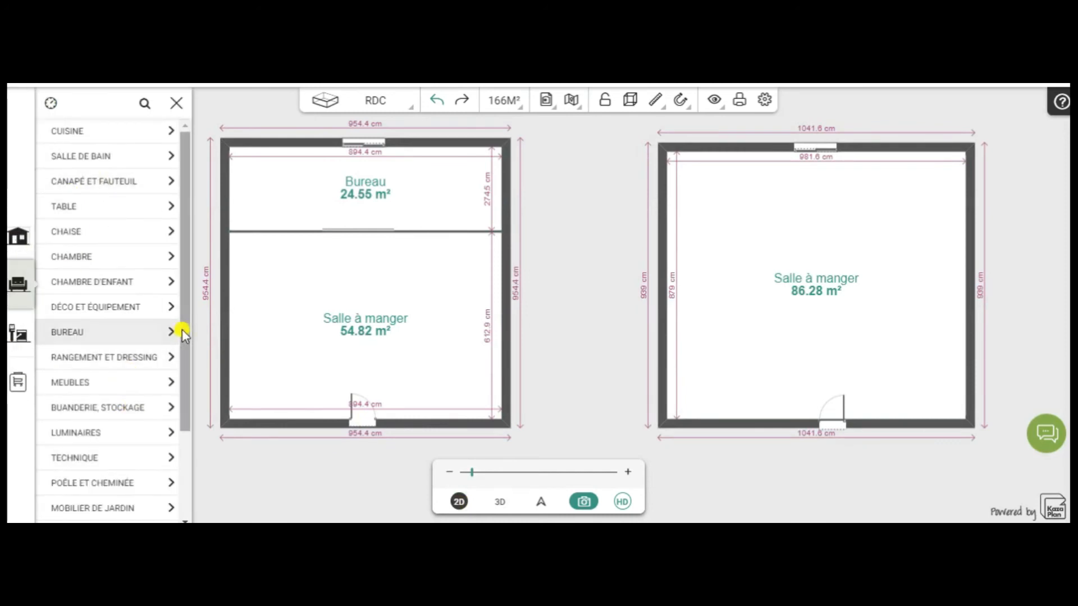
{"action": "scroll", "coordinate": [178, 336], "scroll_direction": "down", "scroll_amount": 4}
{"action": "left_click", "coordinate": [118, 516]}
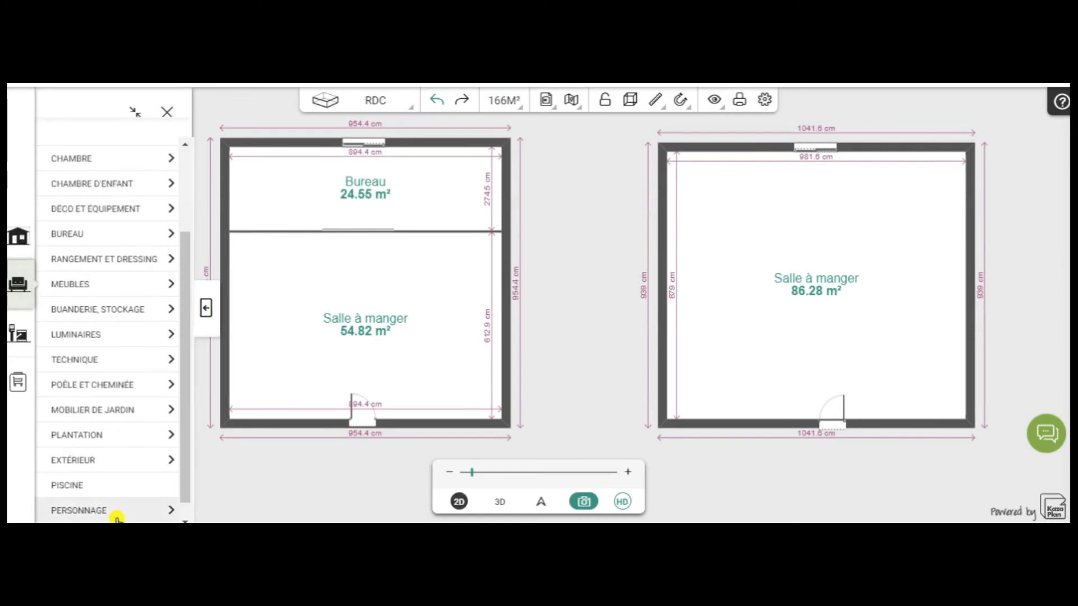
{"action": "mouse_move", "coordinate": [605, 241]}
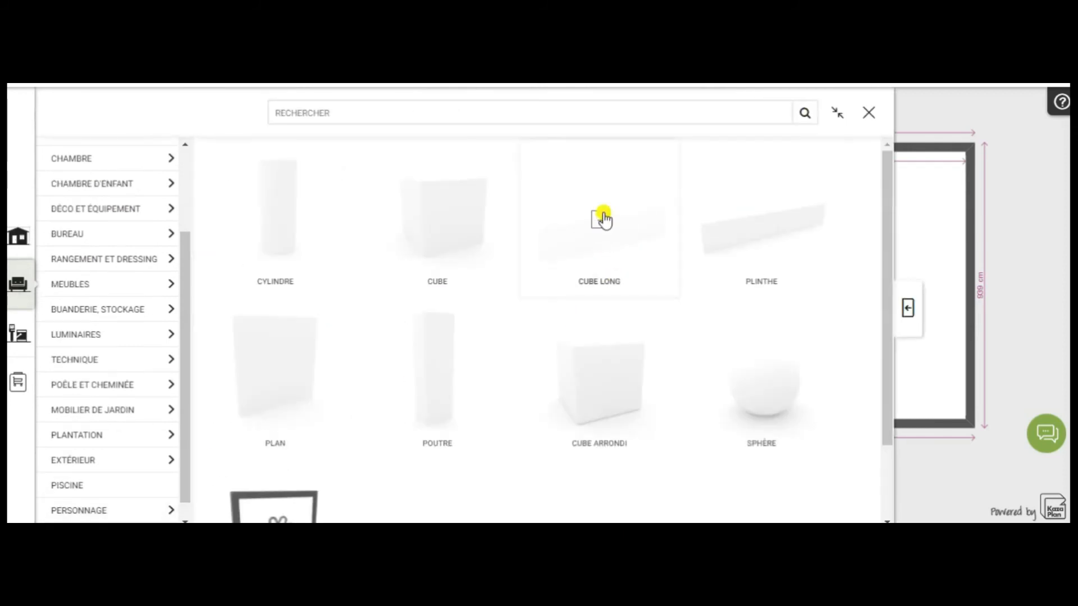
{"action": "left_click_drag", "start_coordinate": [601, 224], "coordinate": [360, 260]}
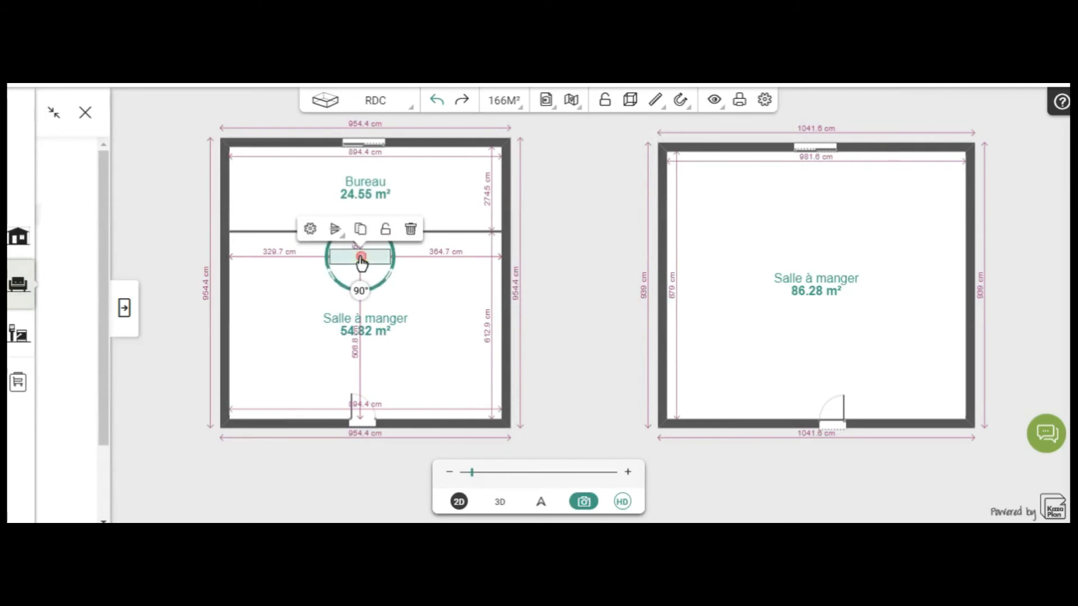
Set the long cube's height to 25 cm and its width to 232 cm
{"action": "left_click", "coordinate": [310, 229]}
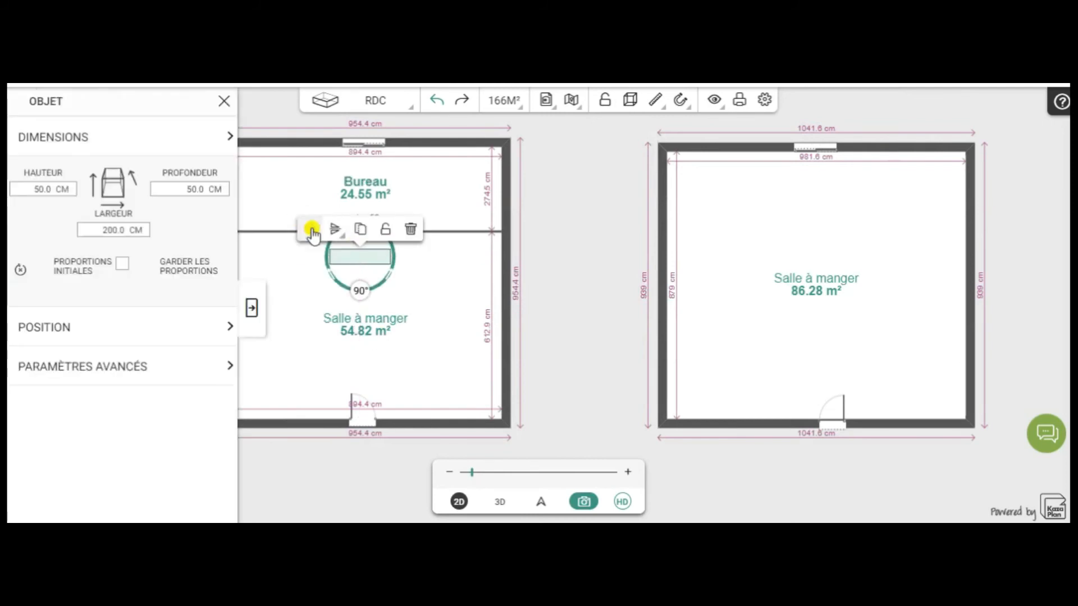
{"action": "left_click_drag", "start_coordinate": [56, 189], "coordinate": [17, 185]}
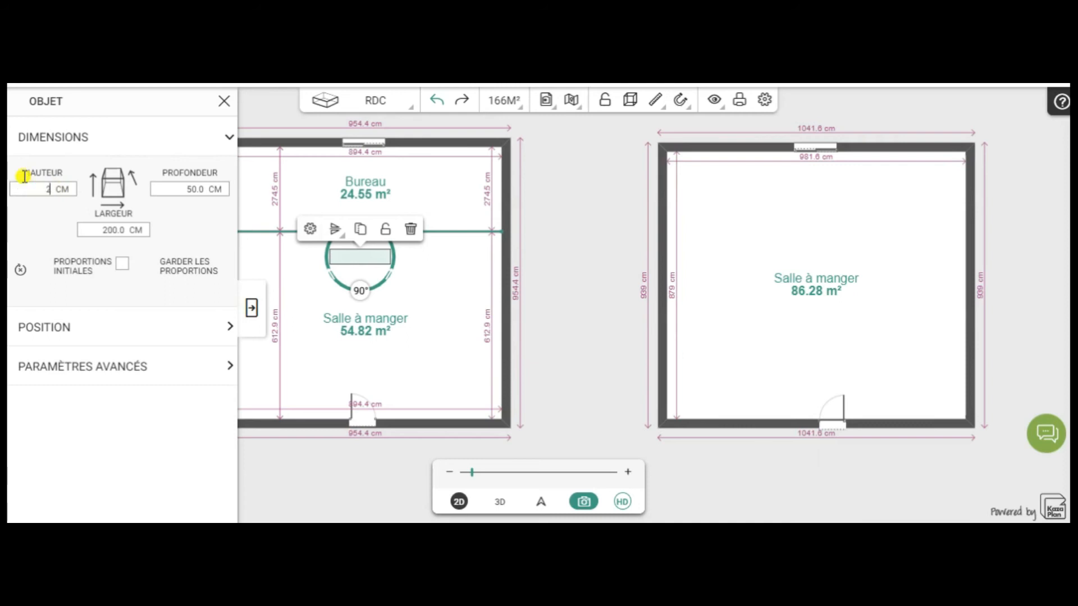
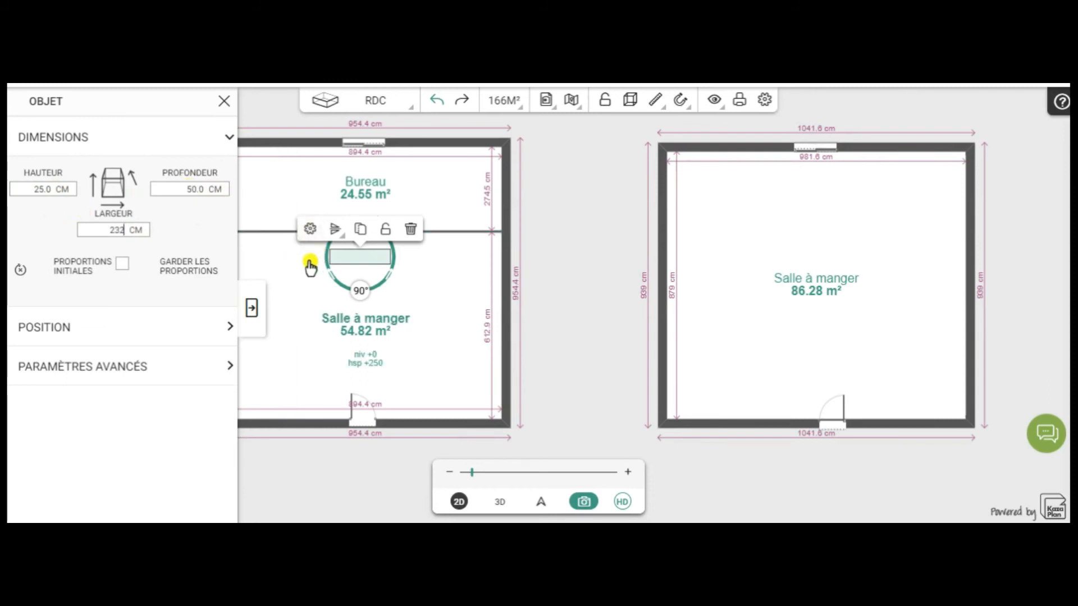
{"action": "left_click", "coordinate": [251, 308]}
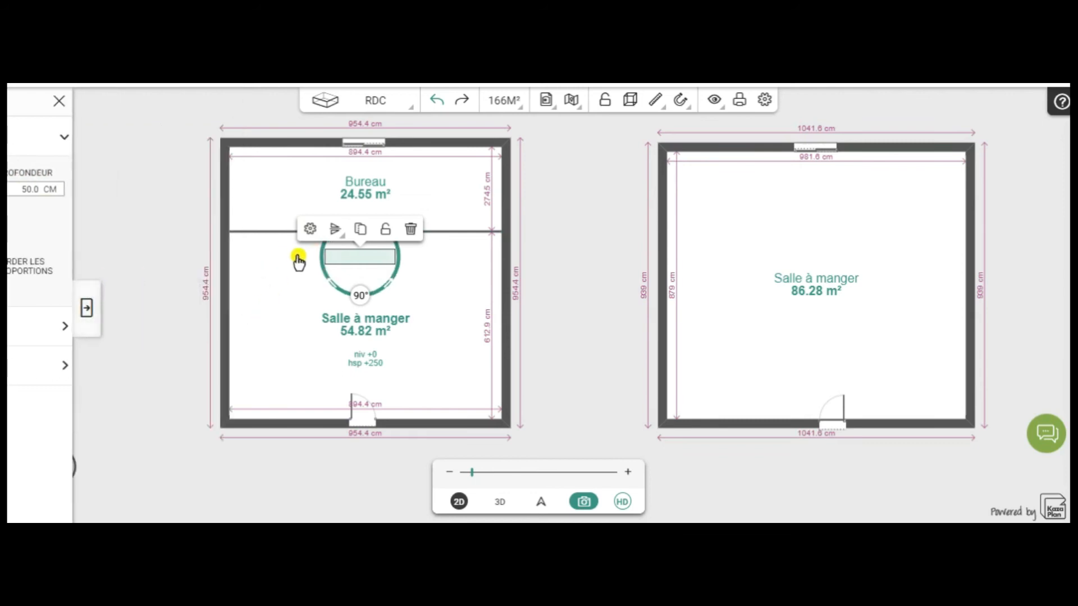
{"action": "left_click", "coordinate": [98, 311]}
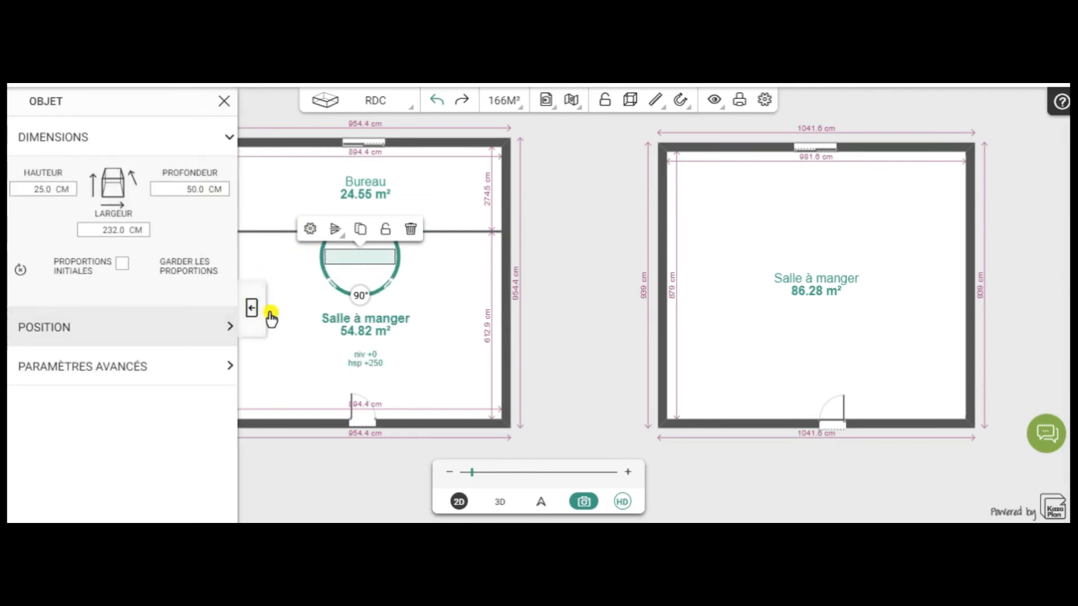
{"action": "left_click", "coordinate": [251, 308]}
Move the long cube against the partition, aligned with the opening, and check its placement in 3D
{"action": "scroll", "coordinate": [294, 312], "scroll_direction": "up", "scroll_amount": 2}
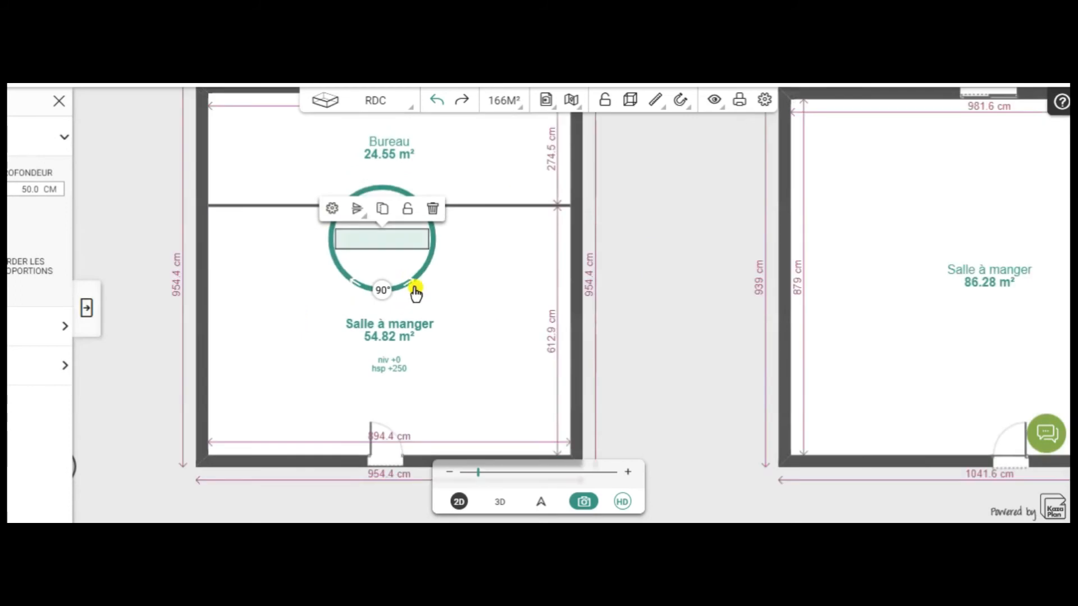
{"action": "left_click", "coordinate": [459, 501]}
{"action": "left_click_drag", "start_coordinate": [362, 299], "coordinate": [350, 273]}
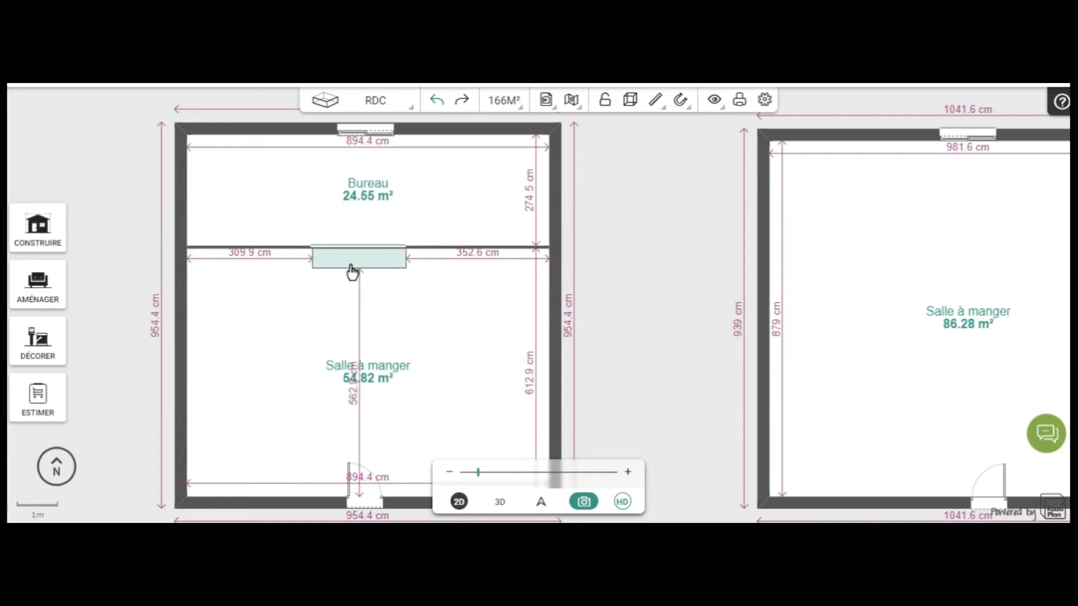
{"action": "left_click_drag", "start_coordinate": [351, 273], "coordinate": [351, 272]}
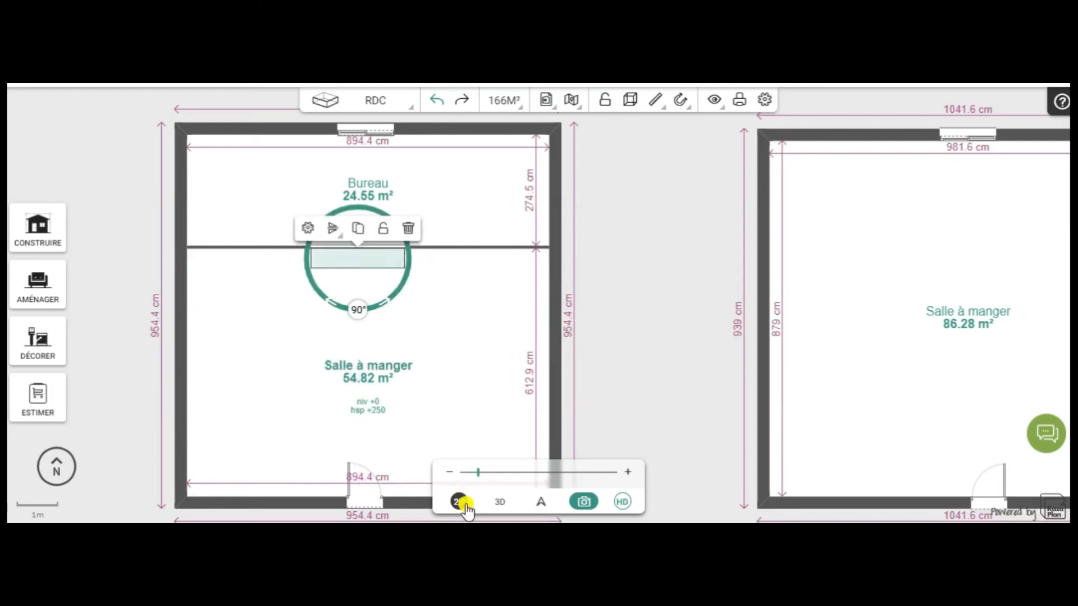
{"action": "left_click", "coordinate": [497, 502]}
{"action": "left_click_drag", "start_coordinate": [320, 344], "coordinate": [360, 388]}
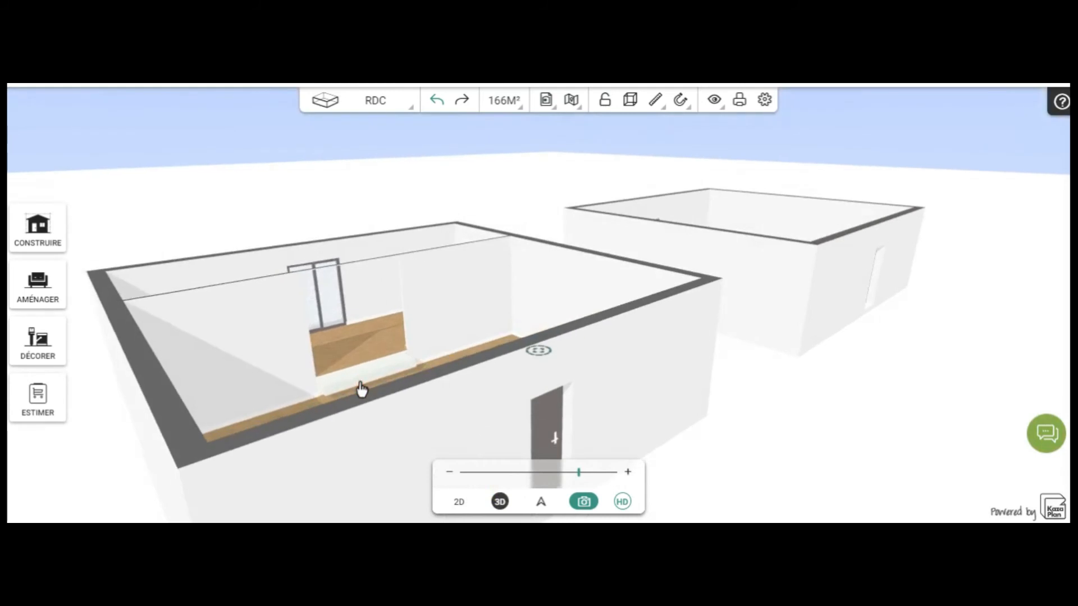
{"action": "left_click_drag", "start_coordinate": [416, 336], "coordinate": [337, 430]}
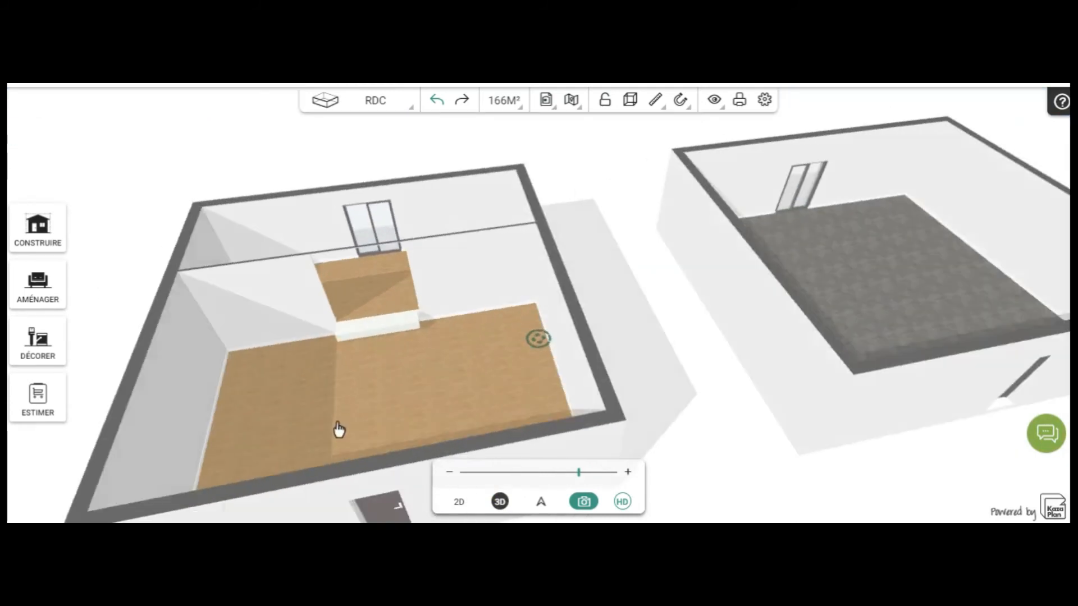
Set the long cube's elevation to 0 cm so it serves as a step on the dining room floor
{"action": "left_click", "coordinate": [376, 332]}
{"action": "left_click", "coordinate": [328, 298]}
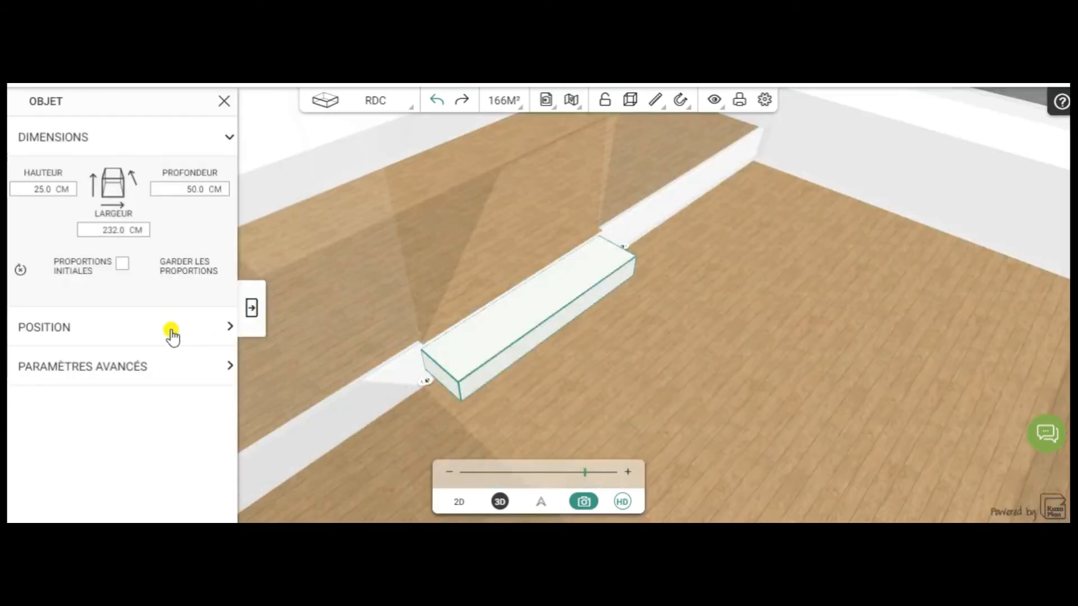
{"action": "left_click", "coordinate": [169, 329]}
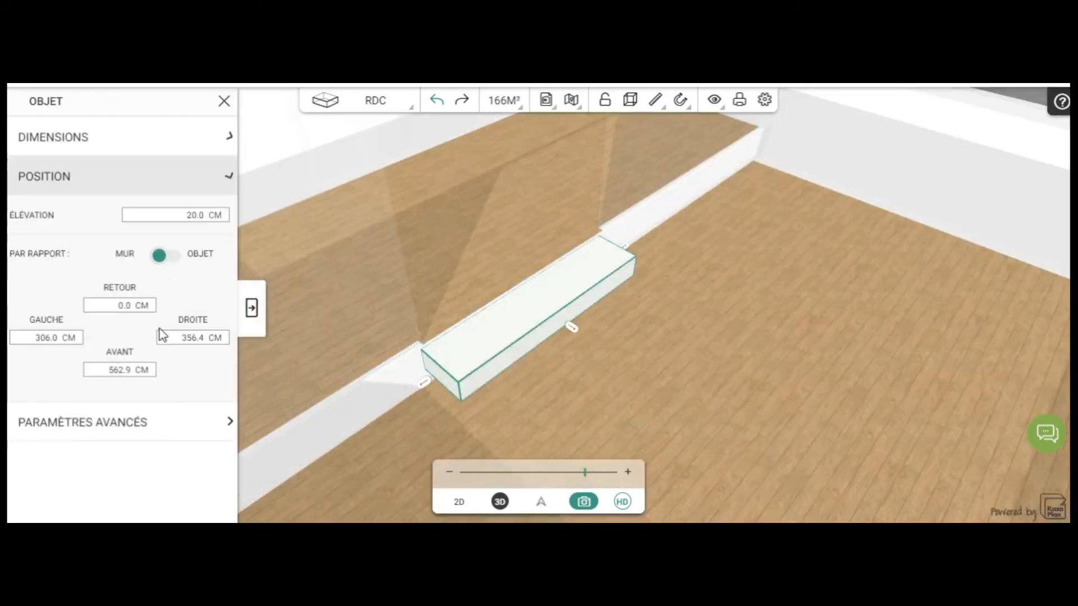
{"action": "left_click", "coordinate": [182, 329]}
{"action": "left_click", "coordinate": [272, 294]}
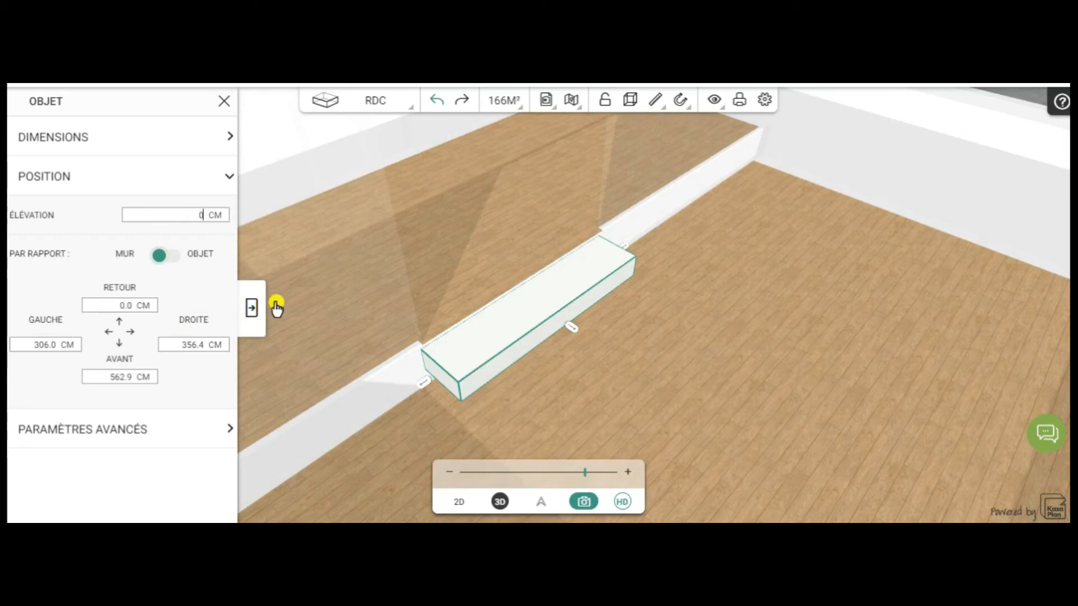
{"action": "left_click", "coordinate": [251, 308]}
{"action": "left_click", "coordinate": [544, 264]}
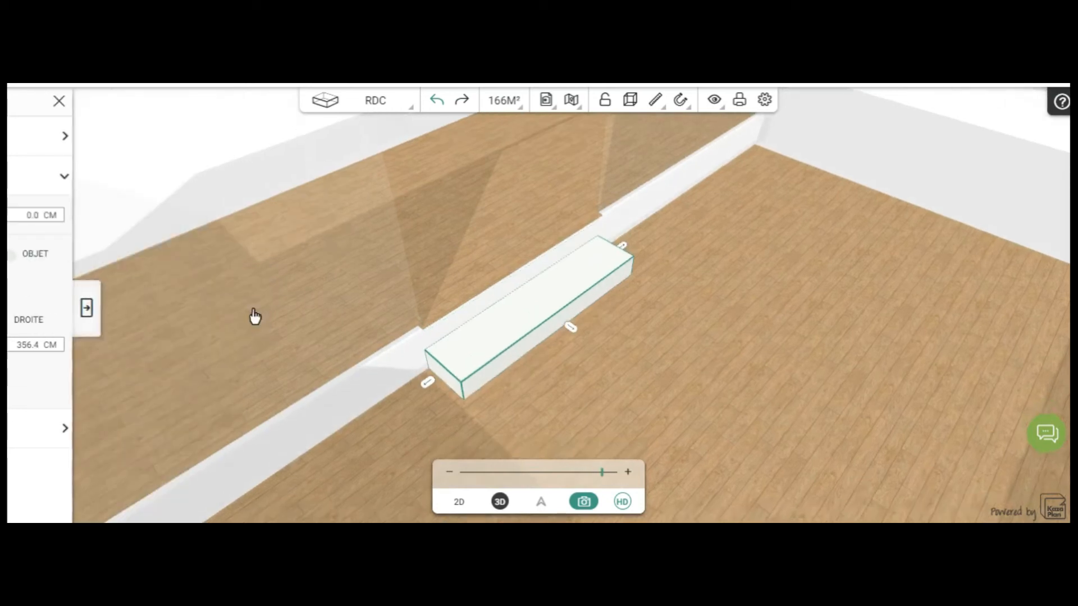
Examine the step's alignment with the opening in 2D and its height relative to the raised office in 3D
{"action": "mouse_move", "coordinate": [738, 282]}
{"action": "left_mouse_down"}
{"action": "mouse_move", "coordinate": [672, 320]}
{"action": "mouse_move", "coordinate": [546, 332]}
{"action": "mouse_move", "coordinate": [531, 308]}
{"action": "mouse_move", "coordinate": [534, 244]}
{"action": "mouse_move", "coordinate": [535, 268]}
{"action": "left_mouse_up"}
{"action": "left_click", "coordinate": [459, 500]}
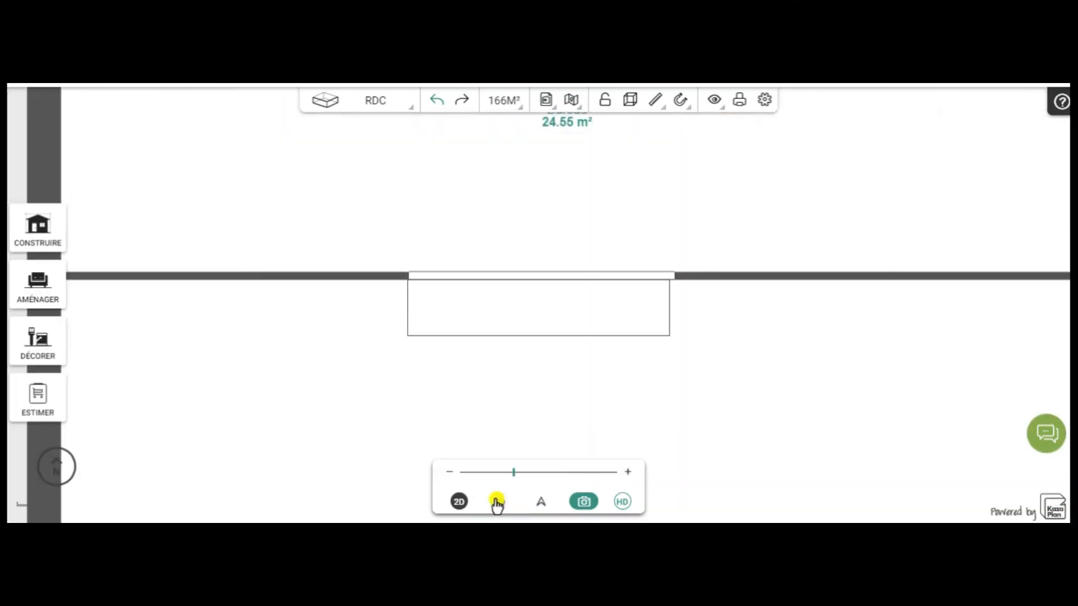
{"action": "left_click", "coordinate": [500, 501]}
{"action": "left_click_drag", "start_coordinate": [372, 412], "coordinate": [365, 334]}
{"action": "scroll", "coordinate": [365, 330], "scroll_direction": "down", "scroll_amount": 3}
{"action": "left_click_drag", "start_coordinate": [352, 251], "coordinate": [358, 326]}
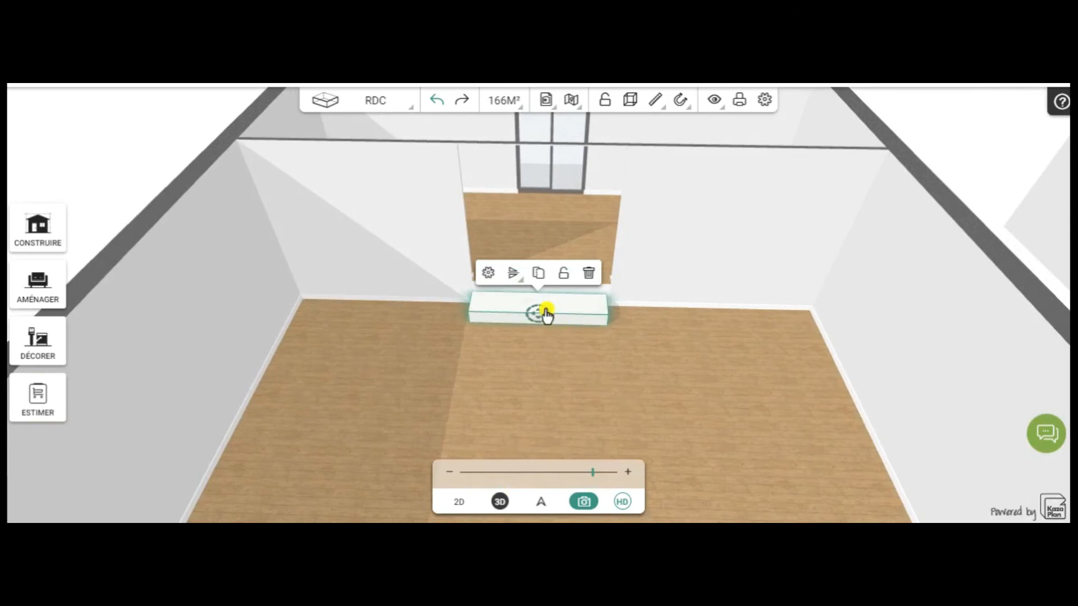
{"action": "left_click", "coordinate": [670, 339]}
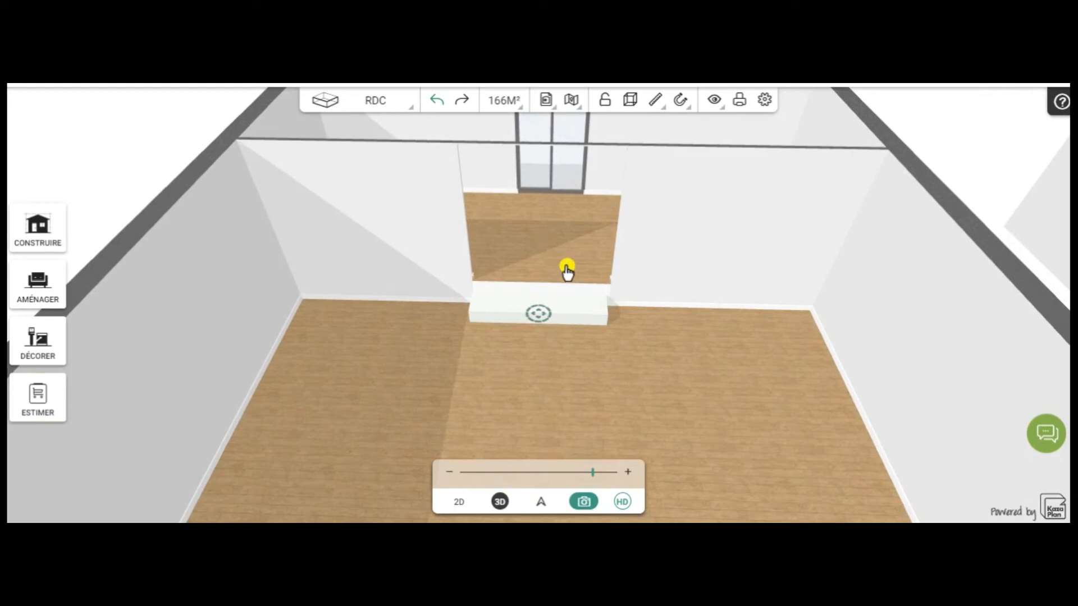
{"action": "left_click_drag", "start_coordinate": [721, 397], "coordinate": [700, 344]}
{"action": "scroll", "coordinate": [699, 339], "scroll_direction": "down", "scroll_amount": 3}
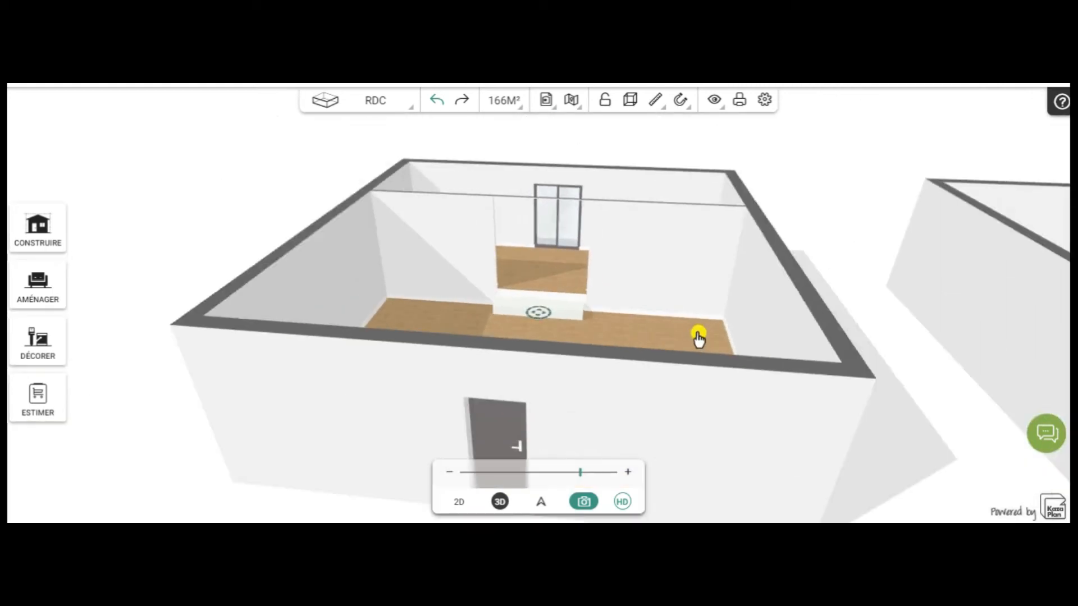
{"action": "left_click_drag", "start_coordinate": [674, 310], "coordinate": [688, 334]}
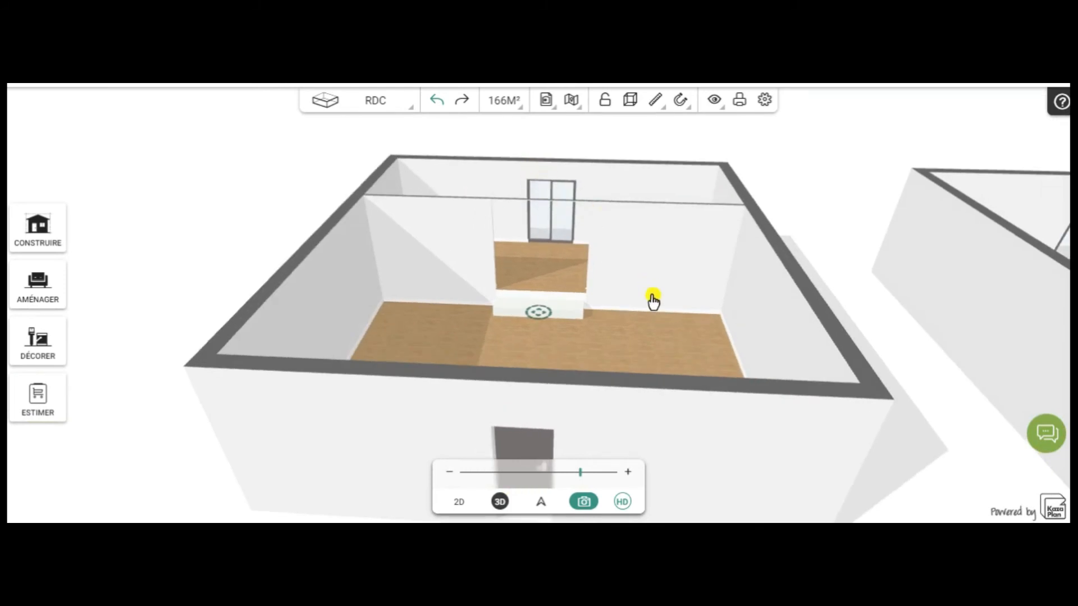
{"action": "left_click_drag", "start_coordinate": [632, 327], "coordinate": [660, 417]}
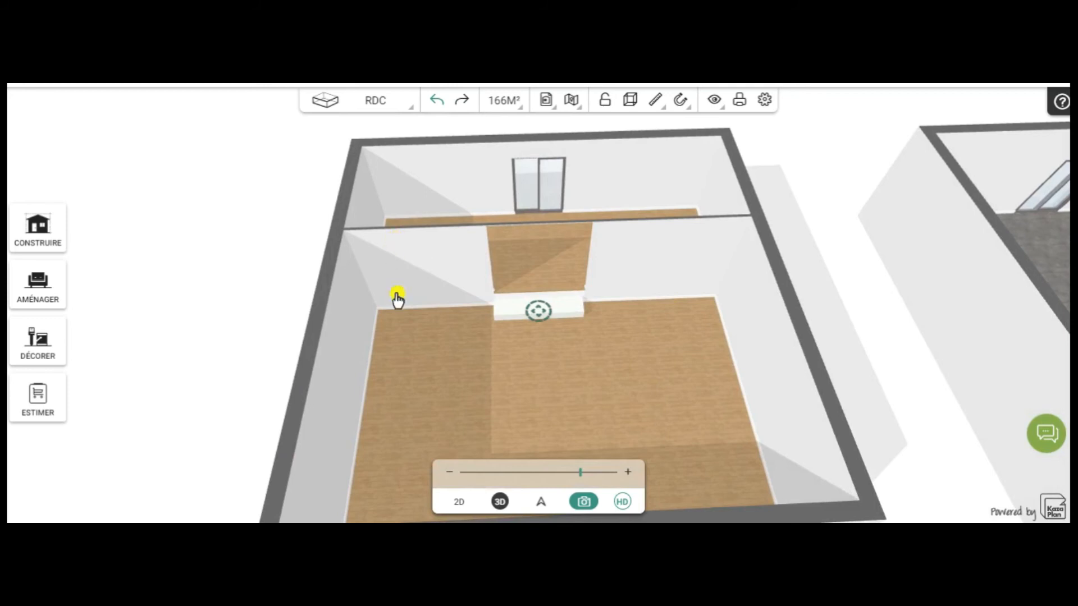
Draw an invisible separation from wall to wall across the second house's dining room in 2D, parallel to the window wall
{"action": "scroll", "coordinate": [546, 367], "scroll_direction": "down", "scroll_amount": 3}
{"action": "left_click_drag", "start_coordinate": [755, 353], "coordinate": [529, 449]}
{"action": "double_click", "coordinate": [921, 330]}
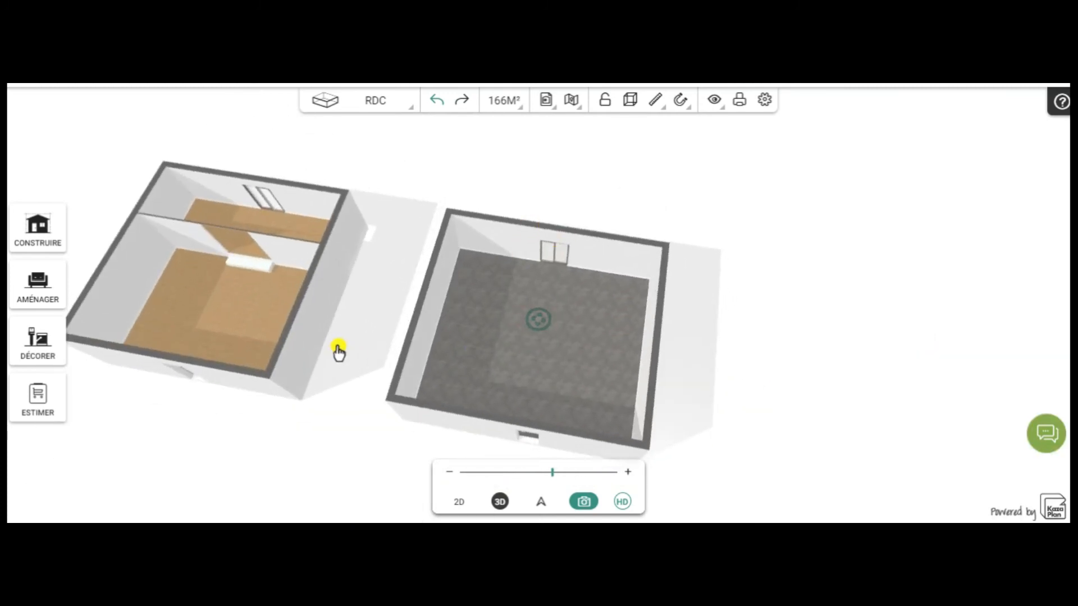
{"action": "left_click_drag", "start_coordinate": [730, 393], "coordinate": [825, 419]}
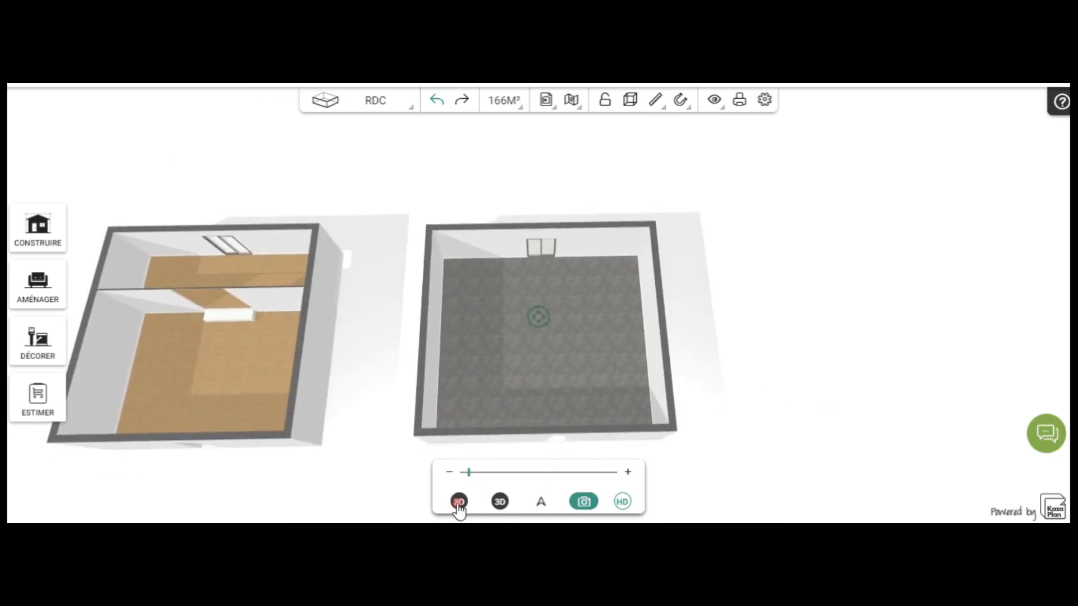
{"action": "left_click", "coordinate": [458, 501]}
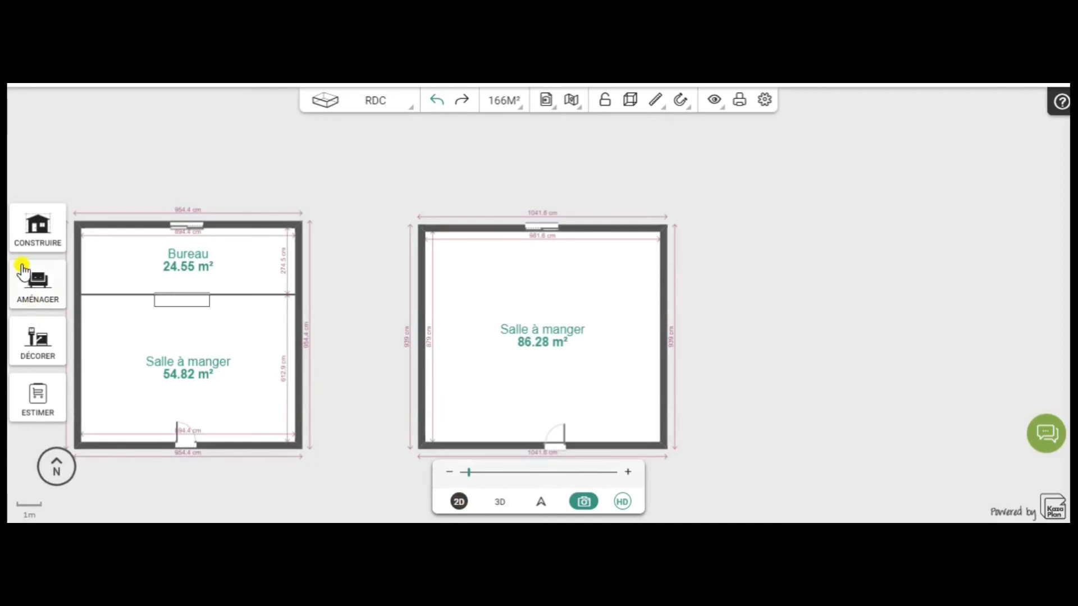
{"action": "left_click", "coordinate": [32, 237]}
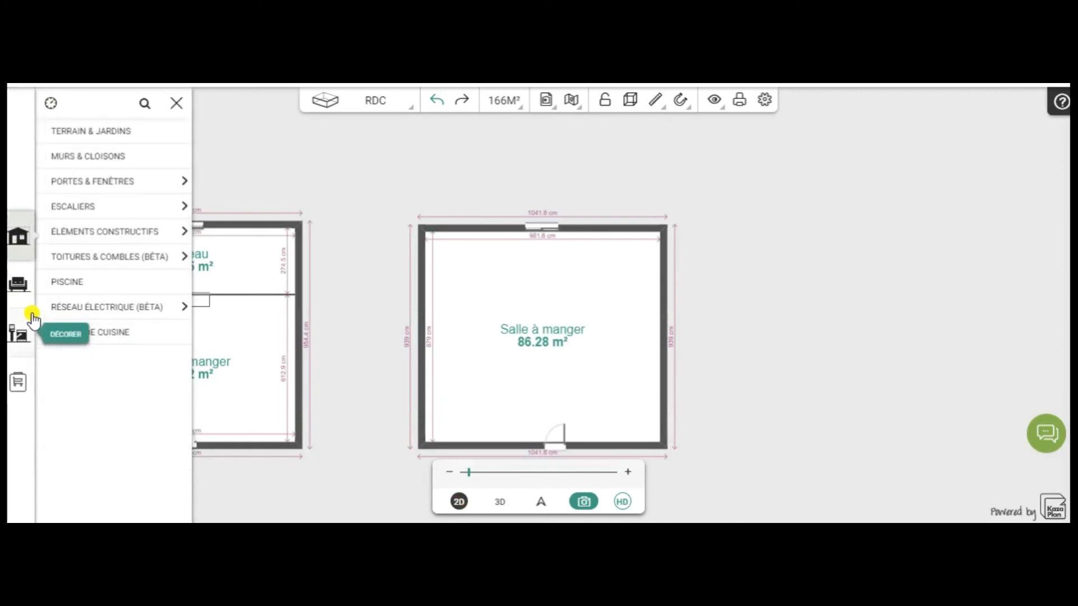
{"action": "left_click", "coordinate": [83, 160]}
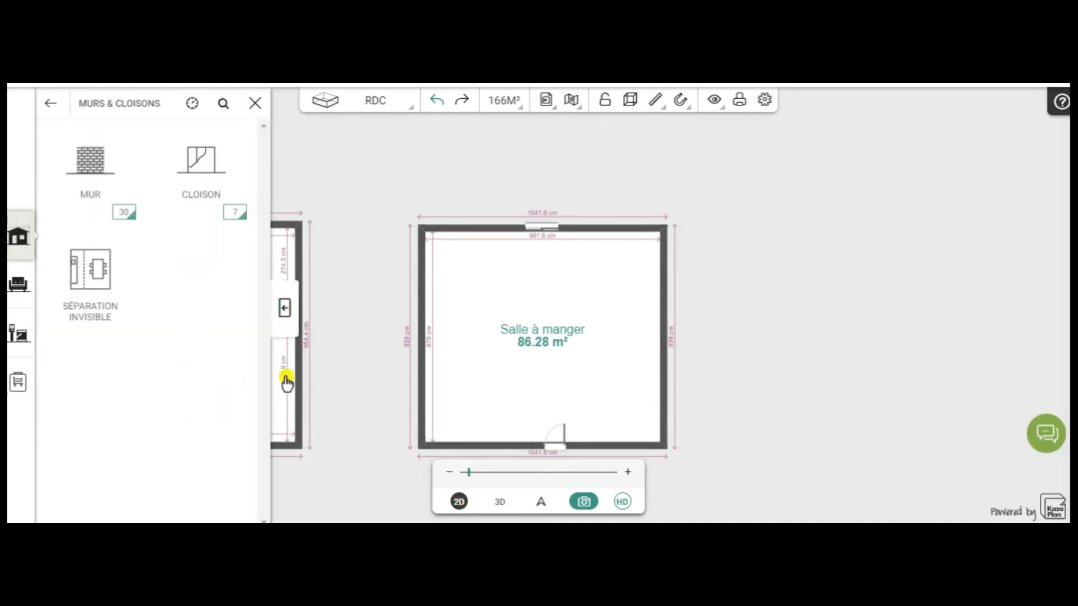
{"action": "left_click", "coordinate": [84, 288]}
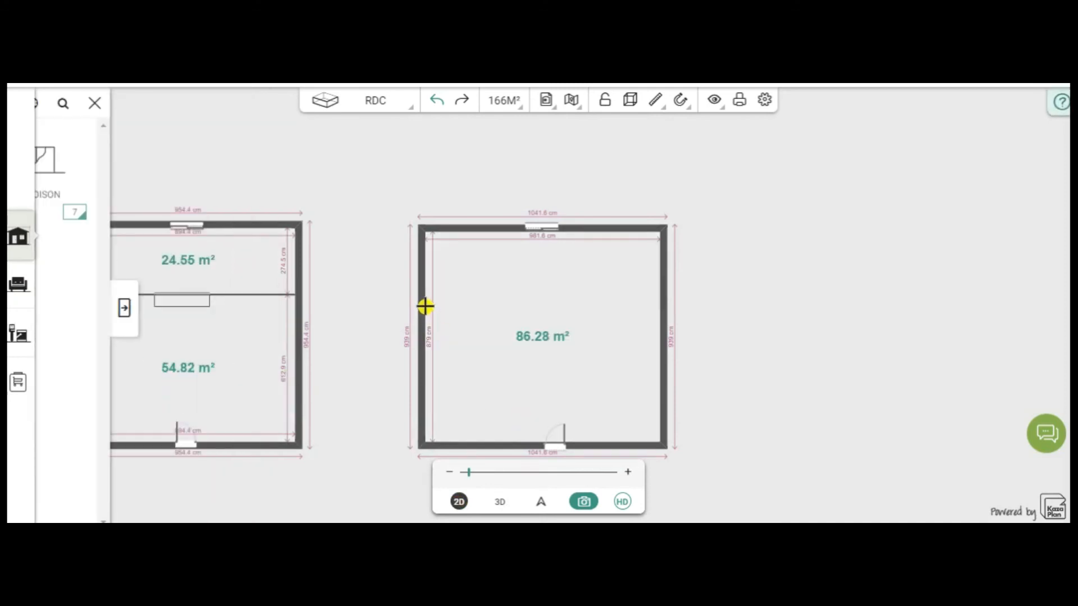
{"action": "left_click", "coordinate": [424, 305]}
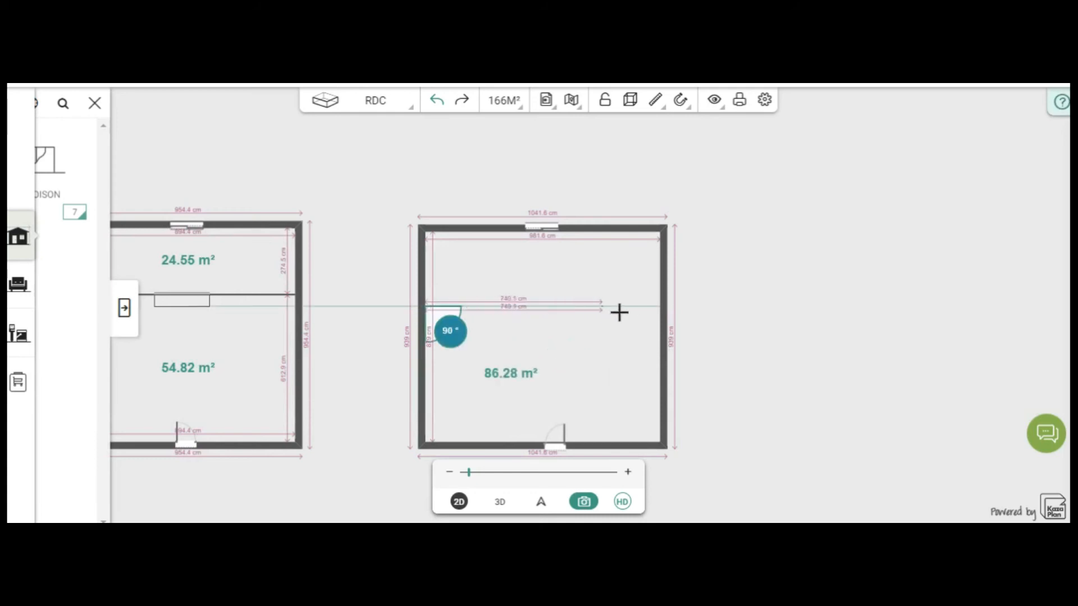
{"action": "left_click", "coordinate": [662, 309]}
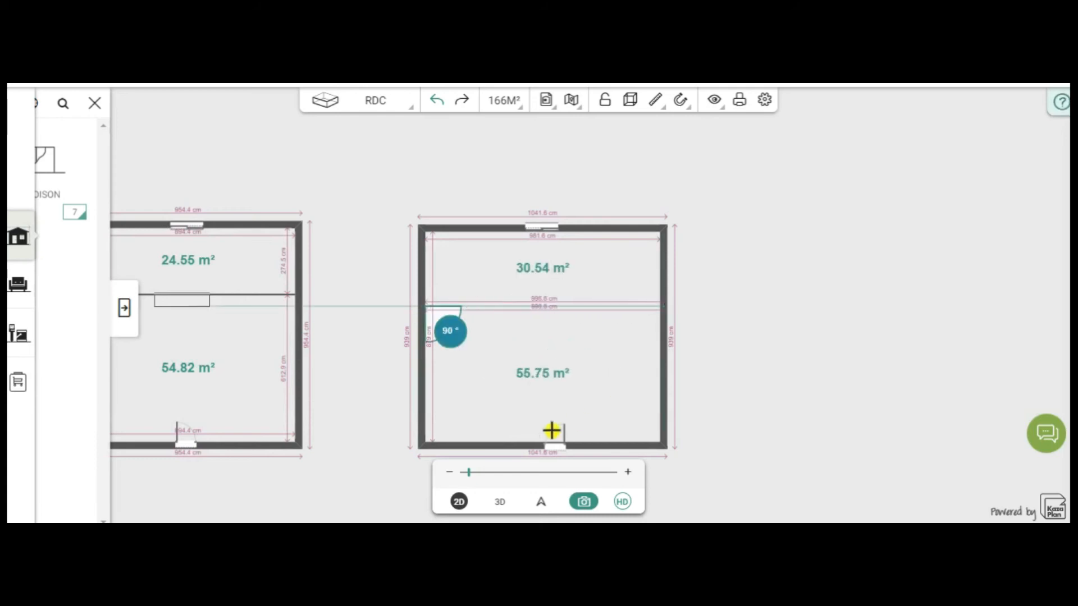
Draw a partition from wall to wall across the second house, parallel to the invisible separation and slightly nearer the window wall
{"action": "left_click", "coordinate": [531, 416]}
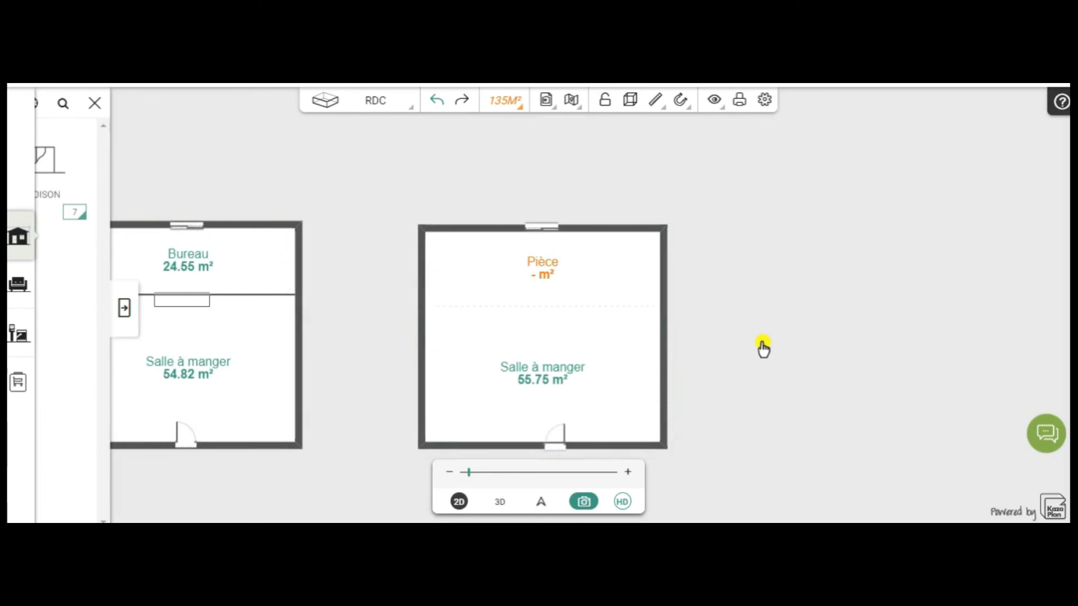
{"action": "scroll", "coordinate": [762, 343], "scroll_direction": "up", "scroll_amount": 3}
{"action": "left_click_drag", "start_coordinate": [753, 306], "coordinate": [853, 315]}
{"action": "scroll", "coordinate": [773, 315], "scroll_direction": "up", "scroll_amount": 1}
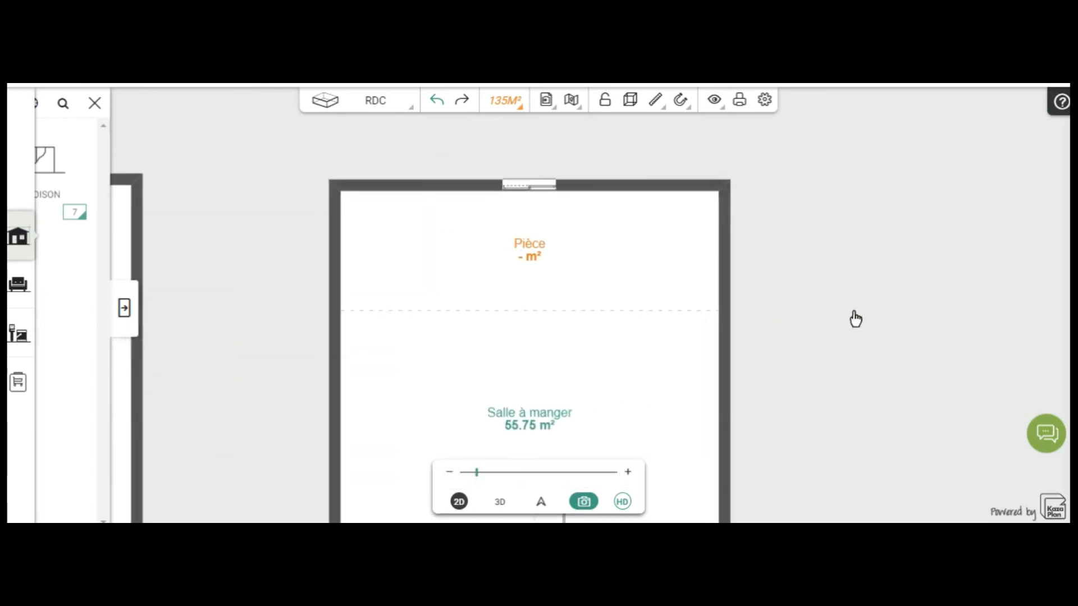
{"action": "left_click", "coordinate": [17, 239]}
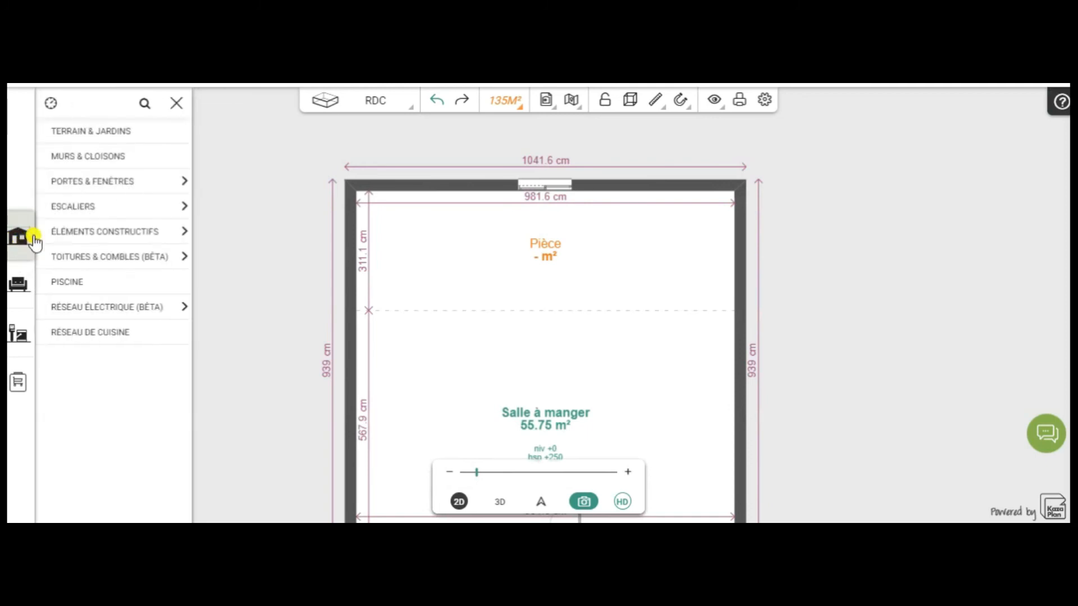
{"action": "left_click", "coordinate": [17, 236]}
{"action": "left_click", "coordinate": [30, 230]}
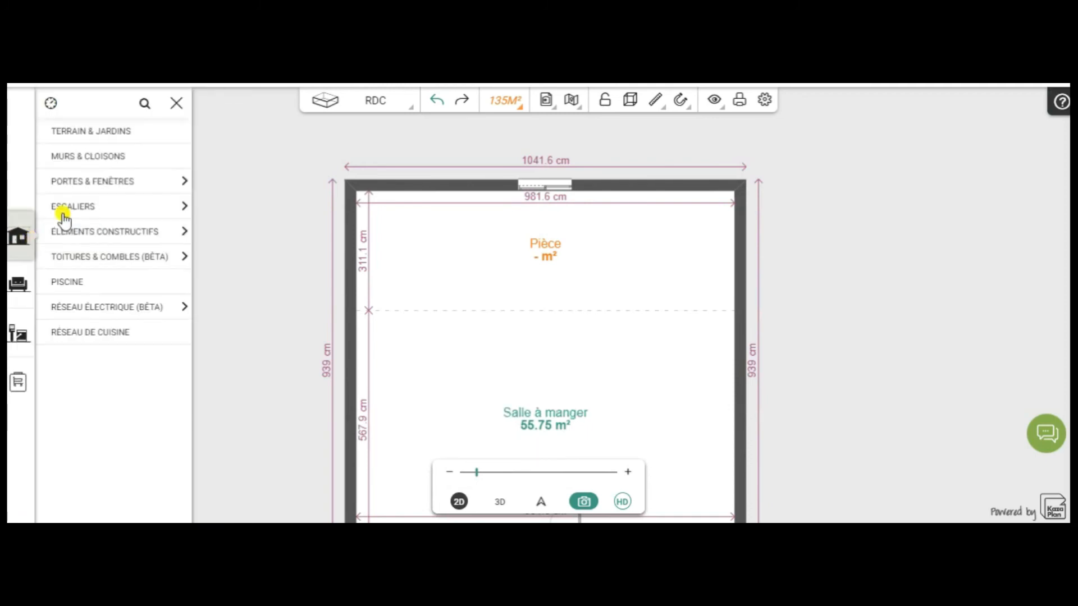
{"action": "left_click", "coordinate": [79, 162]}
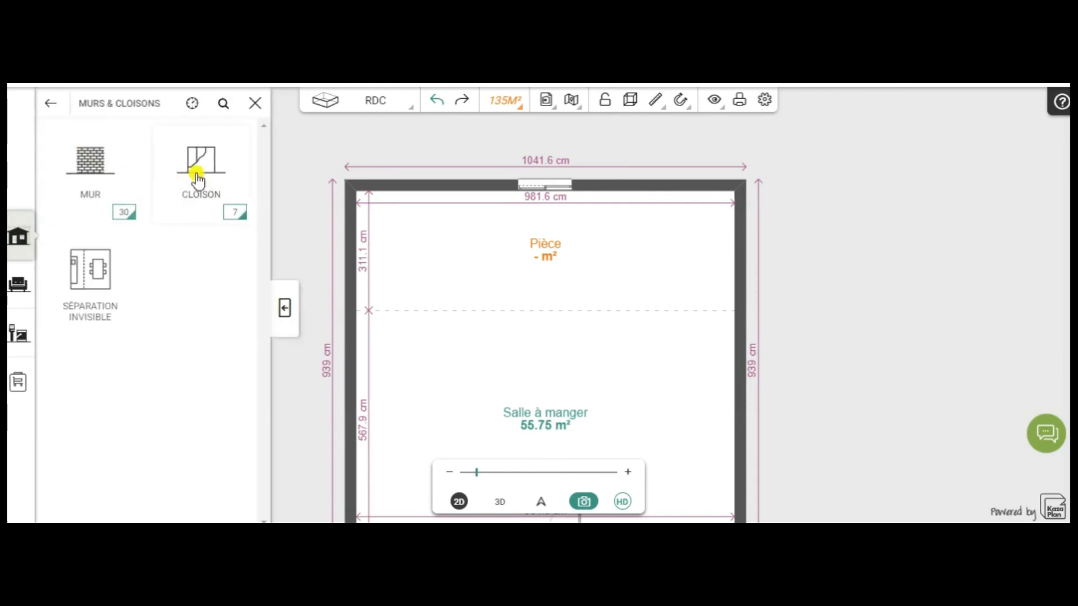
{"action": "left_click", "coordinate": [198, 171]}
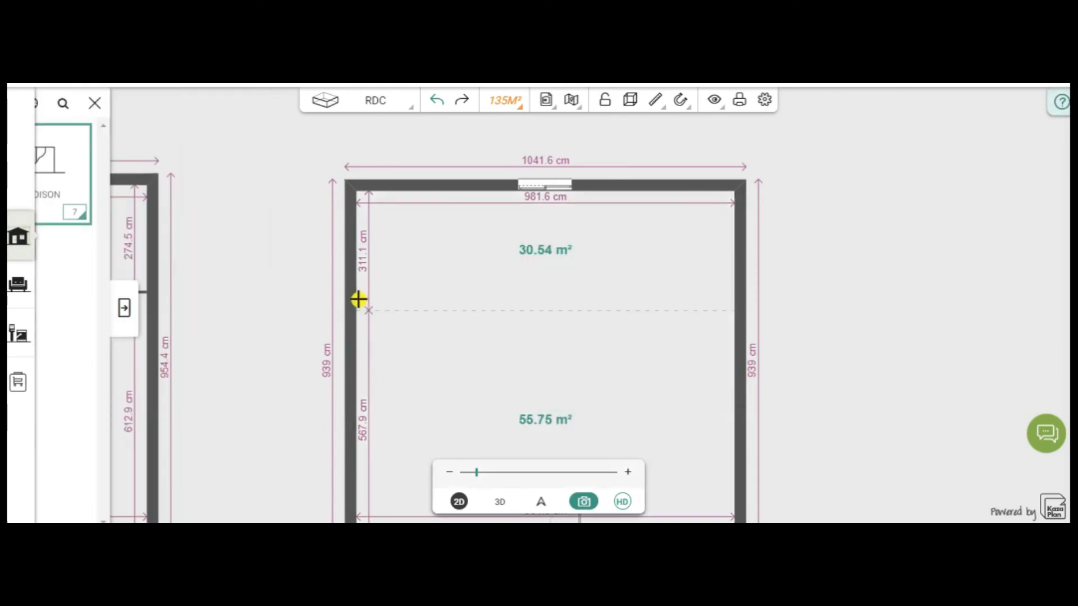
{"action": "left_click", "coordinate": [366, 298]}
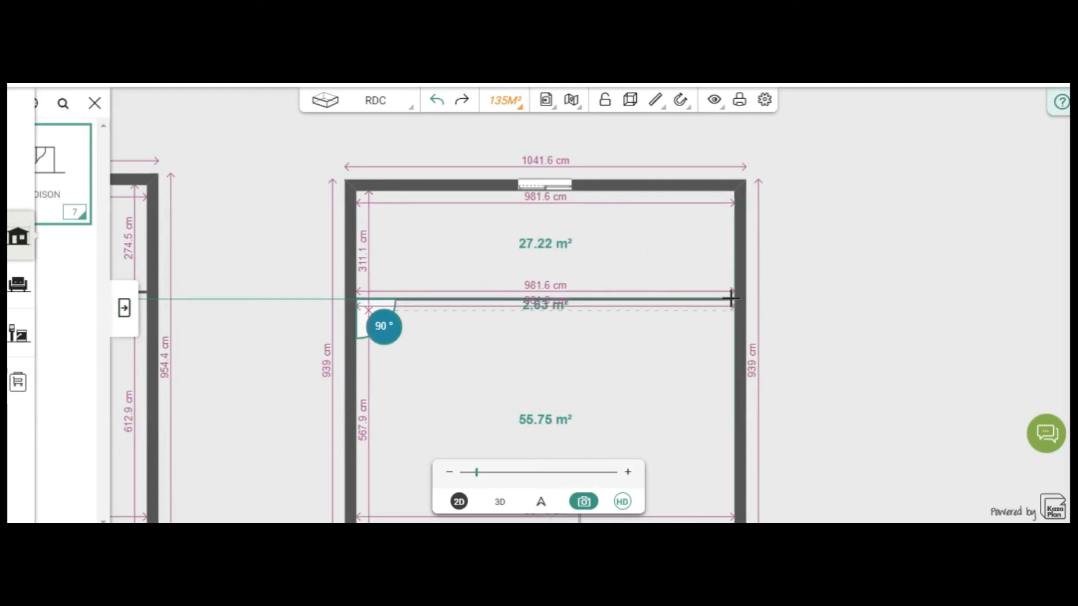
{"action": "left_click", "coordinate": [338, 339]}
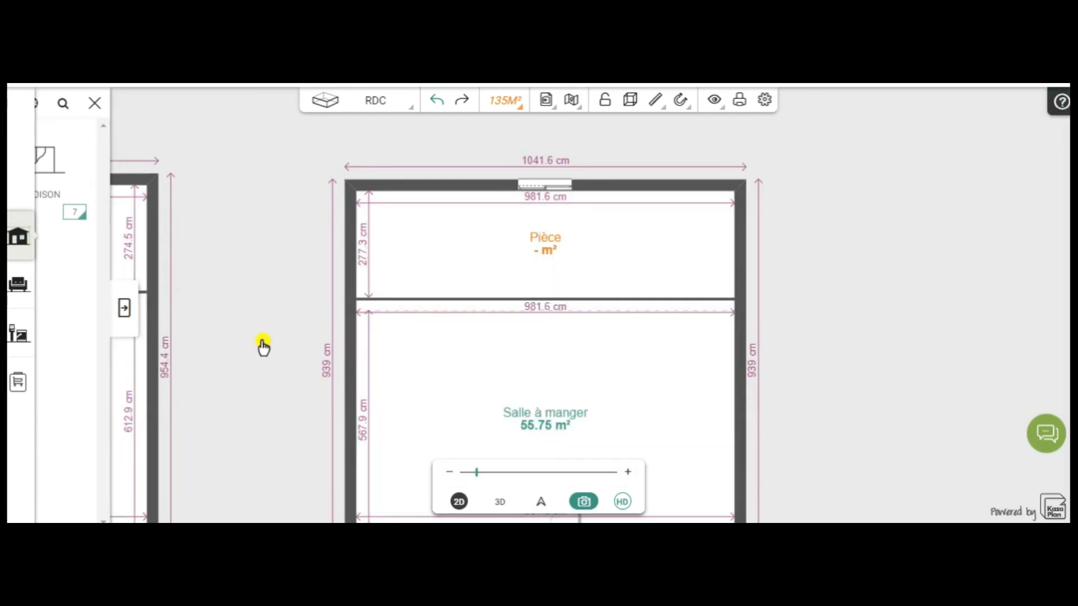
Set the new partition's height to 120 cm, with its extension up to the ceiling turned off
{"action": "left_click", "coordinate": [395, 303]}
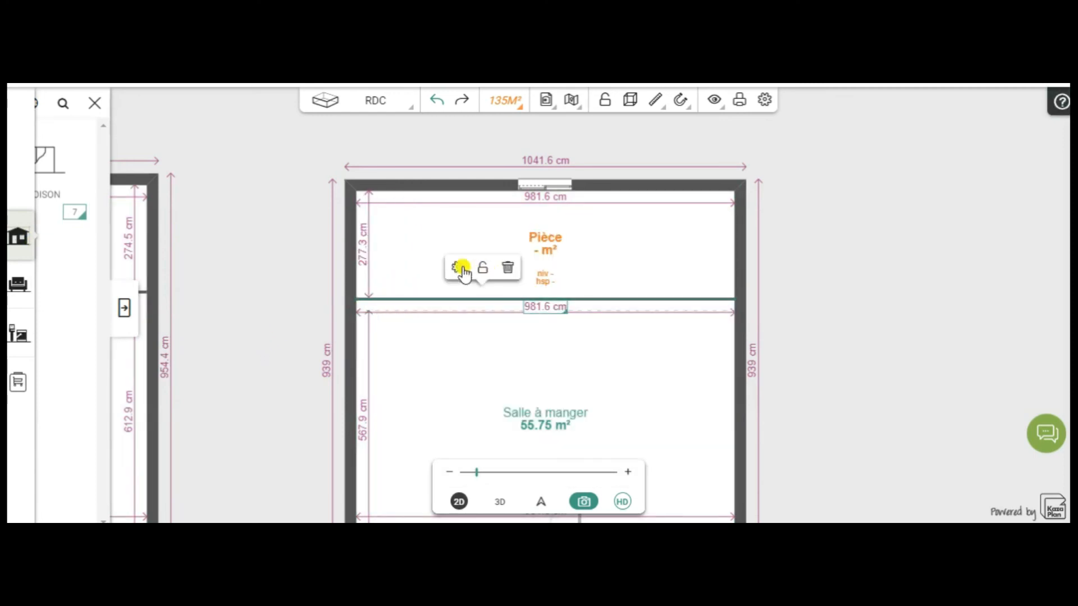
{"action": "left_click", "coordinate": [425, 302]}
{"action": "left_click", "coordinate": [456, 268]}
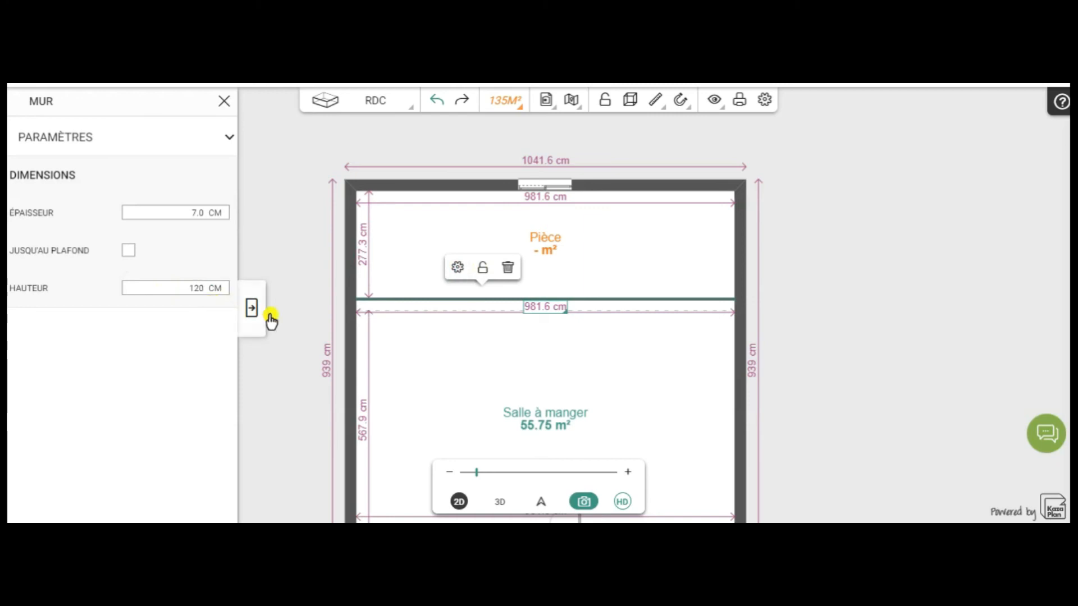
{"action": "left_click", "coordinate": [252, 309]}
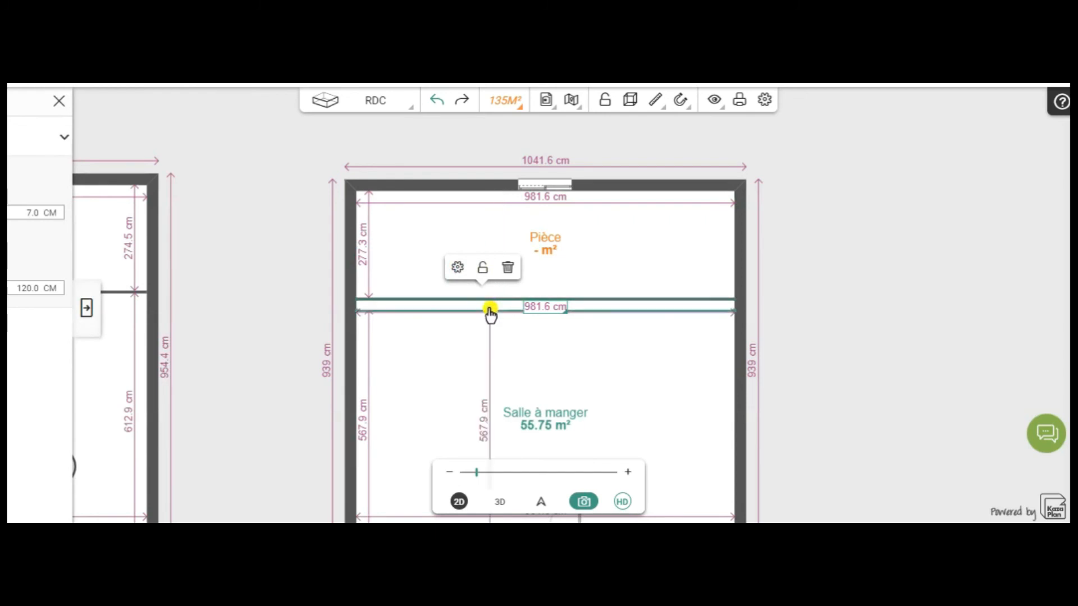
Move the partition closer to the invisible separation, to about 298 cm from the window wall
{"action": "scroll", "coordinate": [490, 312], "scroll_direction": "up", "scroll_amount": 3}
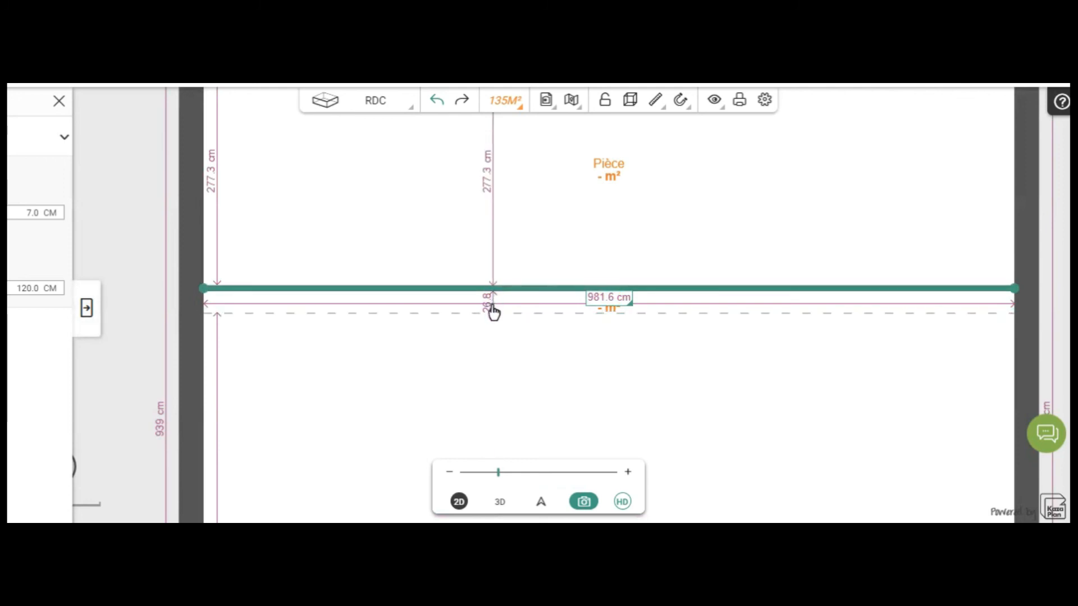
{"action": "left_click", "coordinate": [495, 324]}
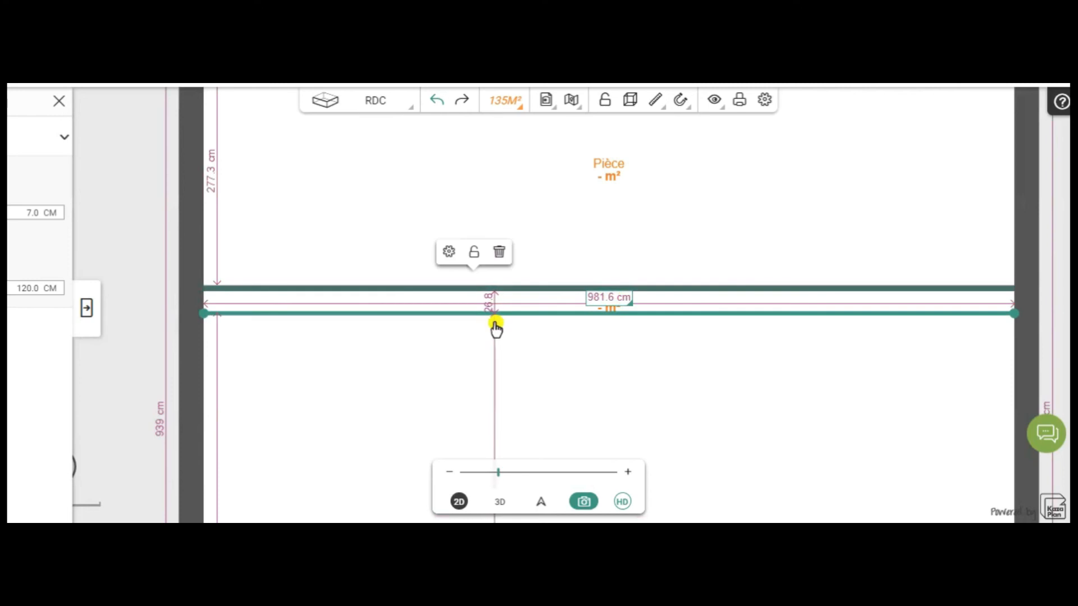
{"action": "scroll", "coordinate": [495, 325], "scroll_direction": "up", "scroll_amount": 2}
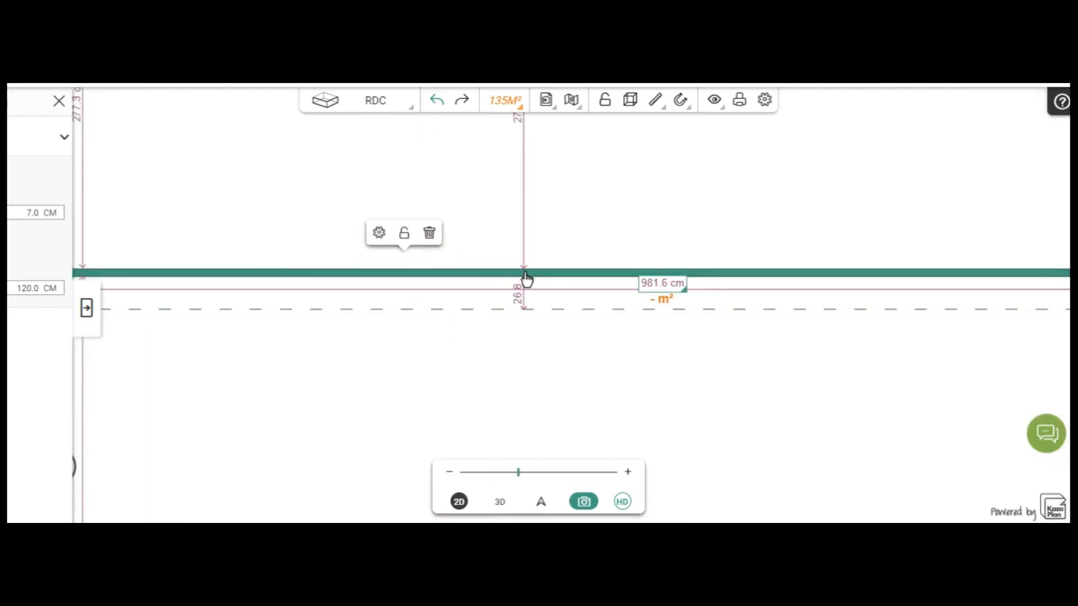
{"action": "left_click", "coordinate": [519, 306]}
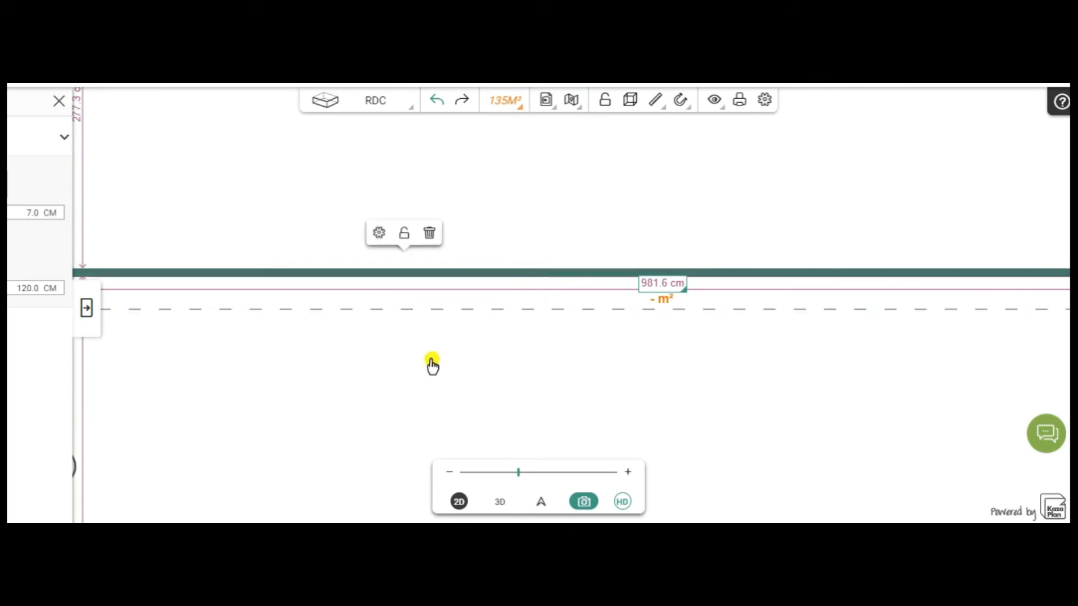
{"action": "scroll", "coordinate": [425, 361], "scroll_direction": "down", "scroll_amount": 2}
{"action": "scroll", "coordinate": [425, 360], "scroll_direction": "down", "scroll_amount": 1}
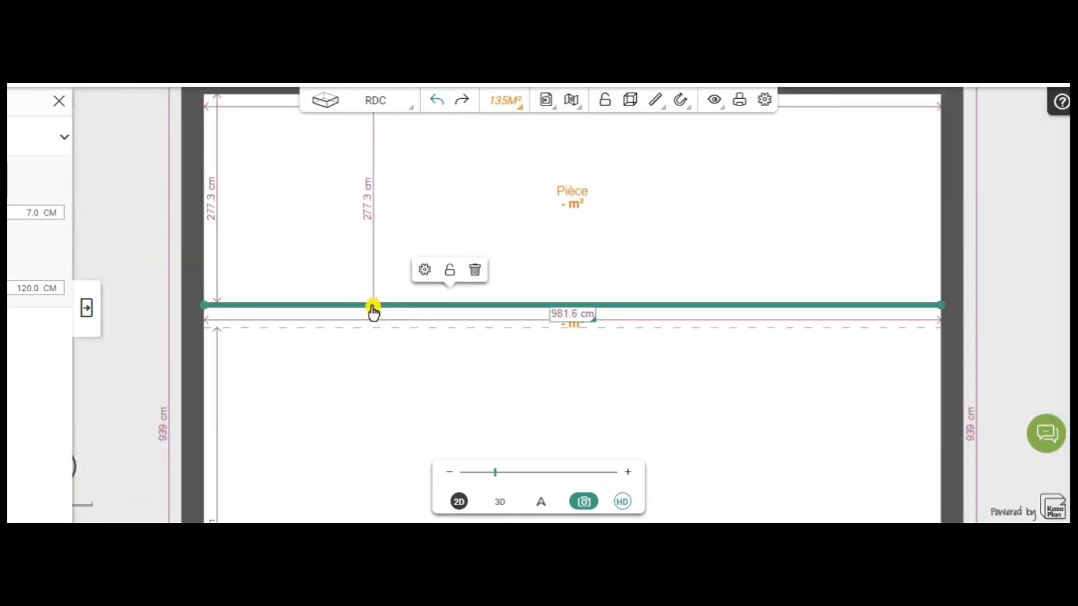
{"action": "mouse_move", "coordinate": [414, 320]}
{"action": "left_mouse_down"}
{"action": "mouse_move", "coordinate": [413, 329]}
{"action": "mouse_move", "coordinate": [413, 320]}
{"action": "left_mouse_up"}
{"action": "scroll", "coordinate": [378, 378], "scroll_direction": "up", "scroll_amount": 5}
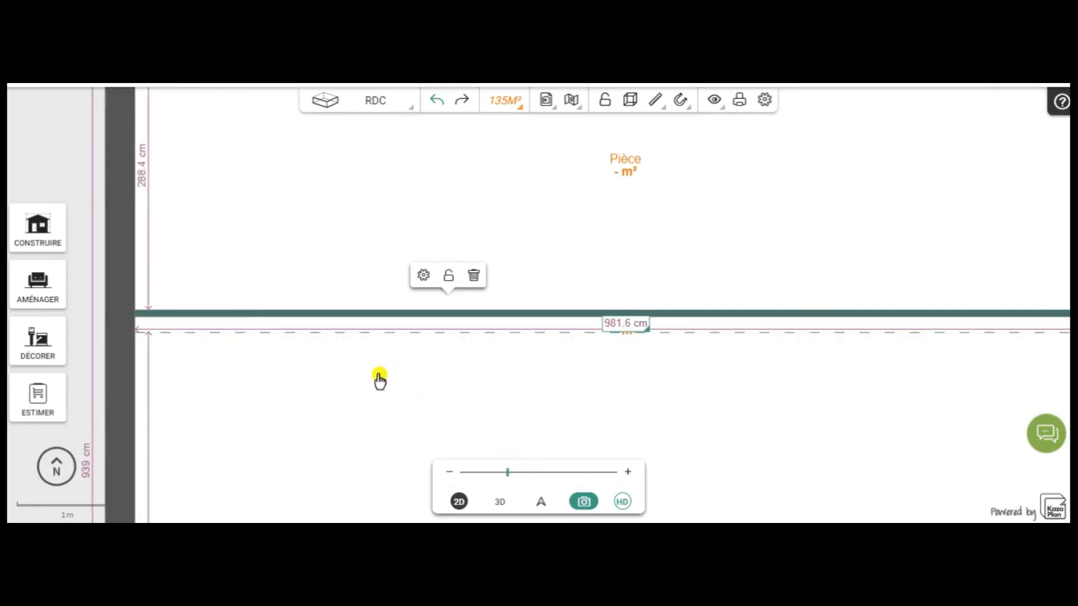
{"action": "left_click_drag", "start_coordinate": [371, 303], "coordinate": [374, 313]}
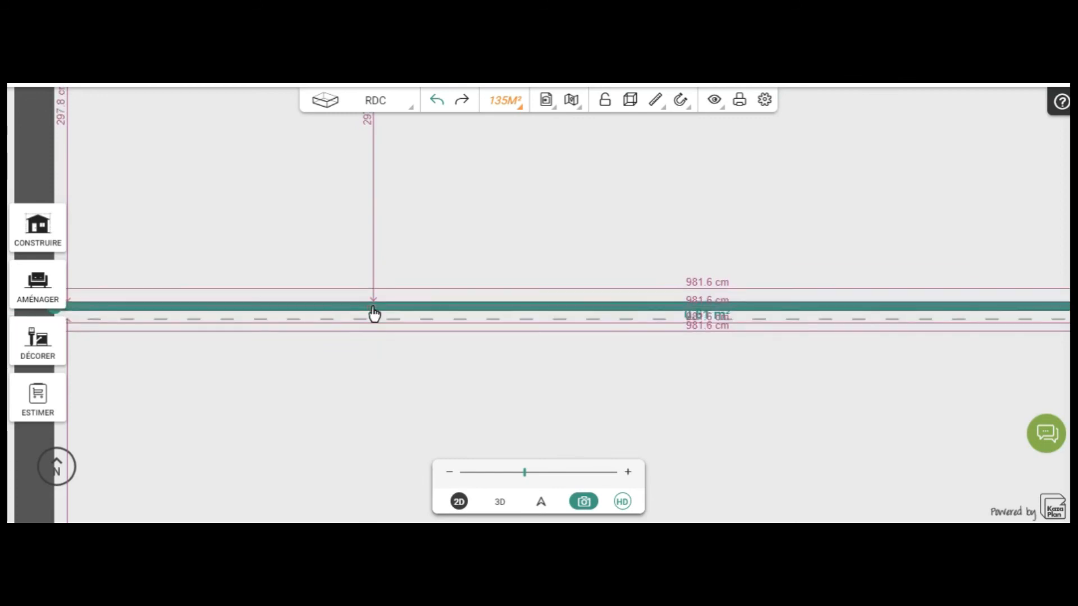
Fine-tune the partition's position right alongside the invisible separation, about 302 cm from the window wall
{"action": "left_click_drag", "start_coordinate": [361, 357], "coordinate": [361, 354]}
{"action": "scroll", "coordinate": [361, 353], "scroll_direction": "up", "scroll_amount": 5}
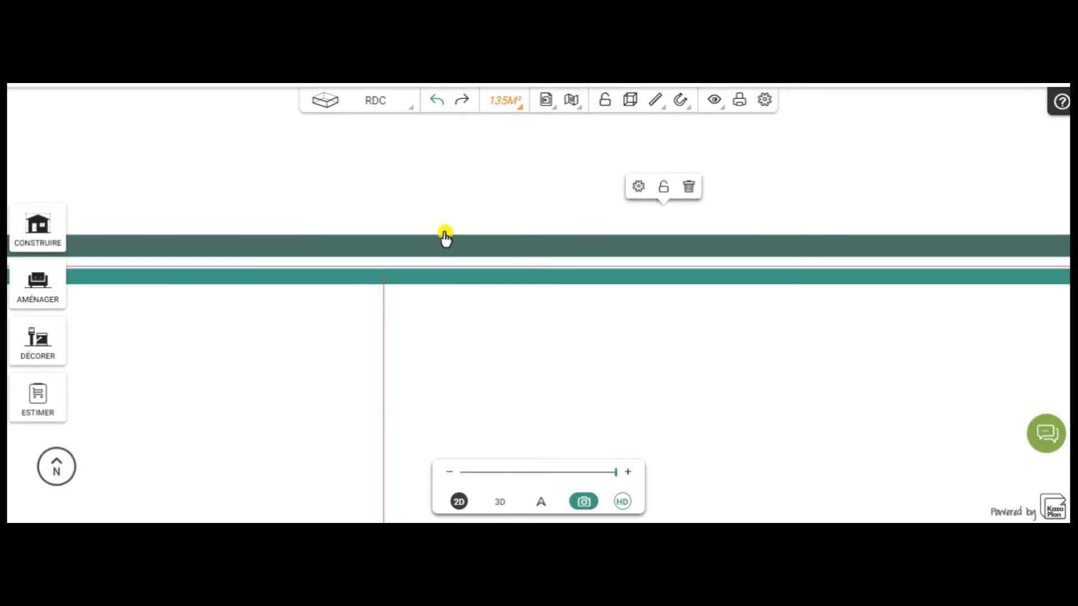
{"action": "left_click_drag", "start_coordinate": [446, 248], "coordinate": [442, 267]}
{"action": "scroll", "coordinate": [470, 330], "scroll_direction": "down", "scroll_amount": 3}
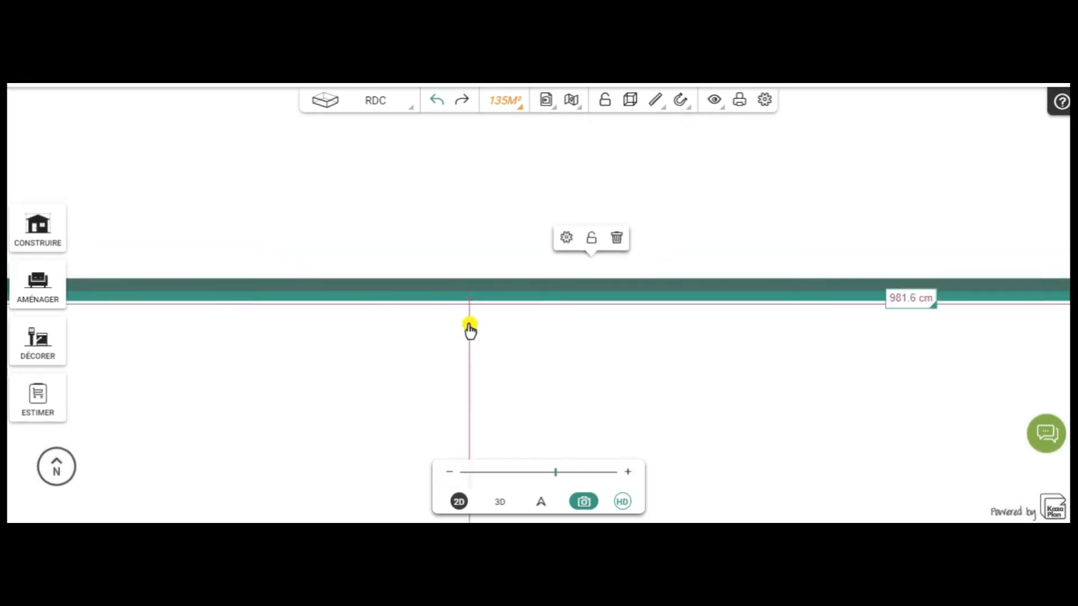
{"action": "scroll", "coordinate": [470, 330], "scroll_direction": "down", "scroll_amount": 2}
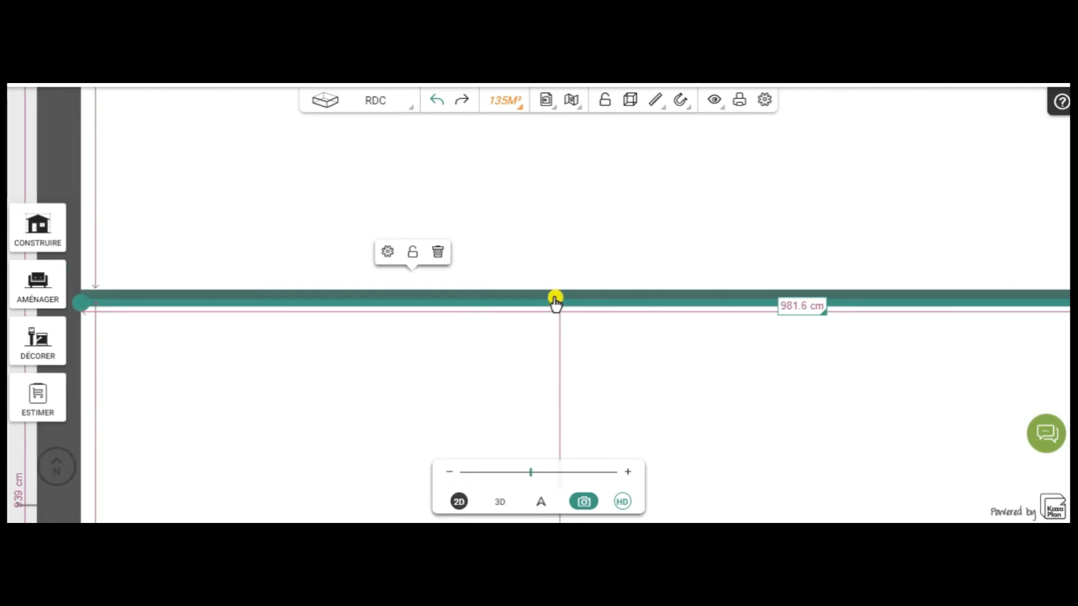
{"action": "left_click", "coordinate": [710, 375]}
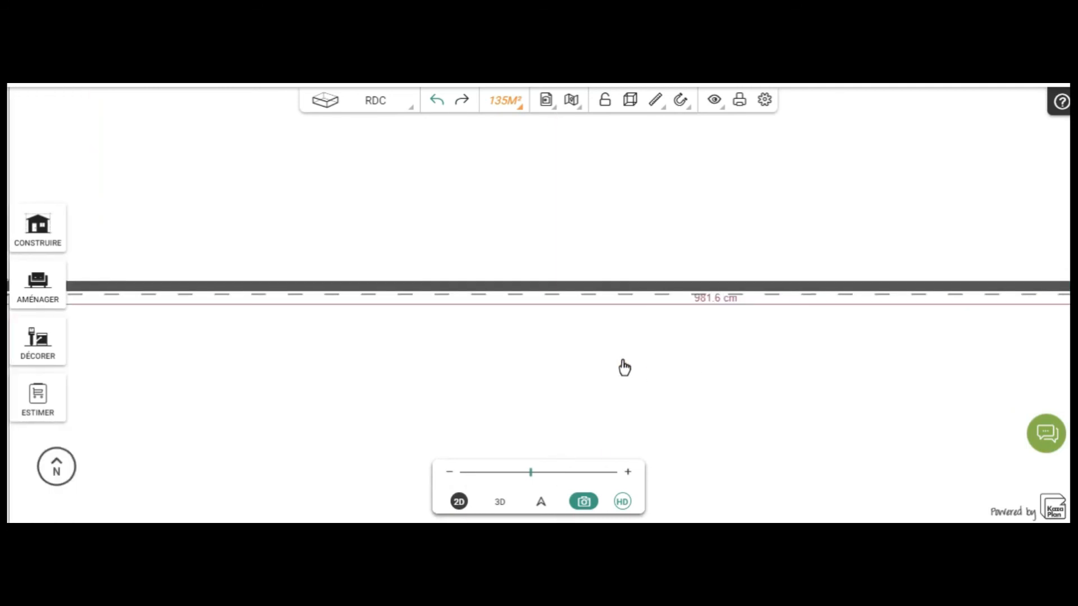
Examine how closely the partition lines up with the invisible separation along the dining room's edge
{"action": "scroll", "coordinate": [448, 320], "scroll_direction": "down", "scroll_amount": 3}
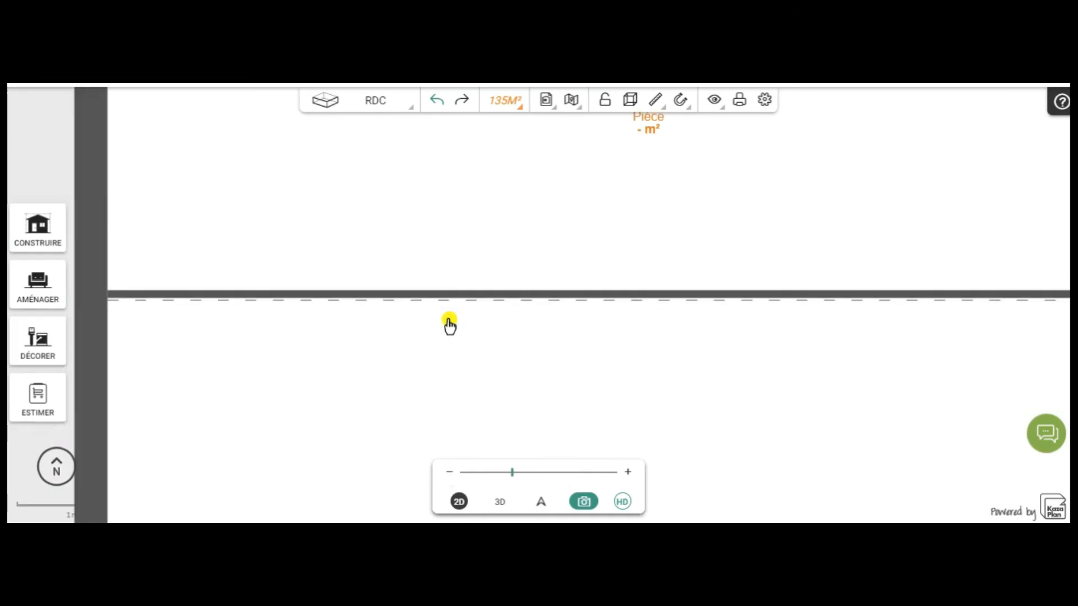
{"action": "scroll", "coordinate": [448, 324], "scroll_direction": "down", "scroll_amount": 2}
{"action": "scroll", "coordinate": [543, 355], "scroll_direction": "down", "scroll_amount": 2}
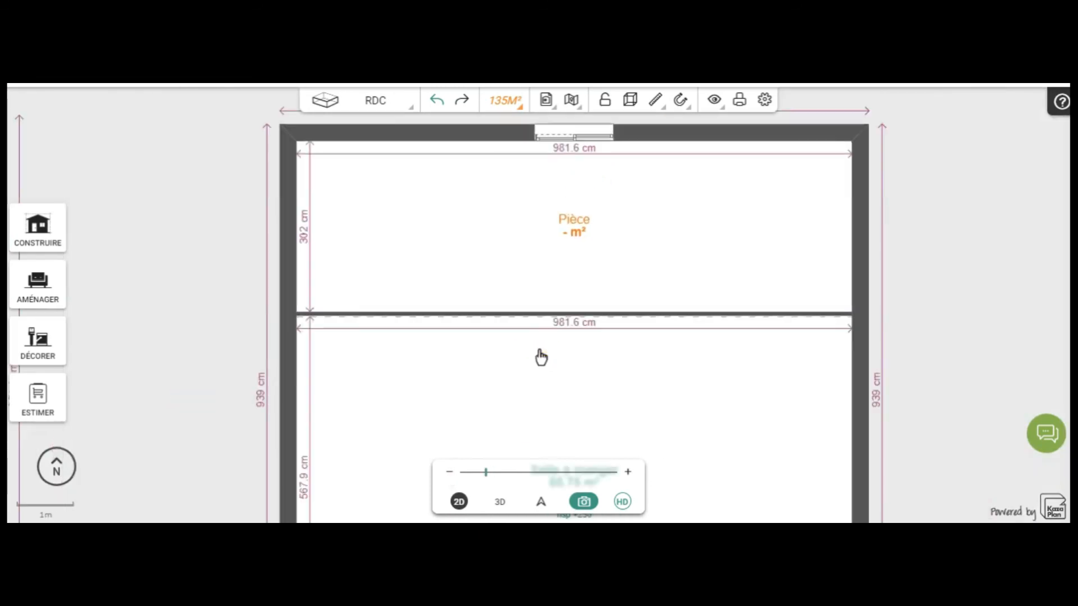
{"action": "left_click", "coordinate": [499, 387]}
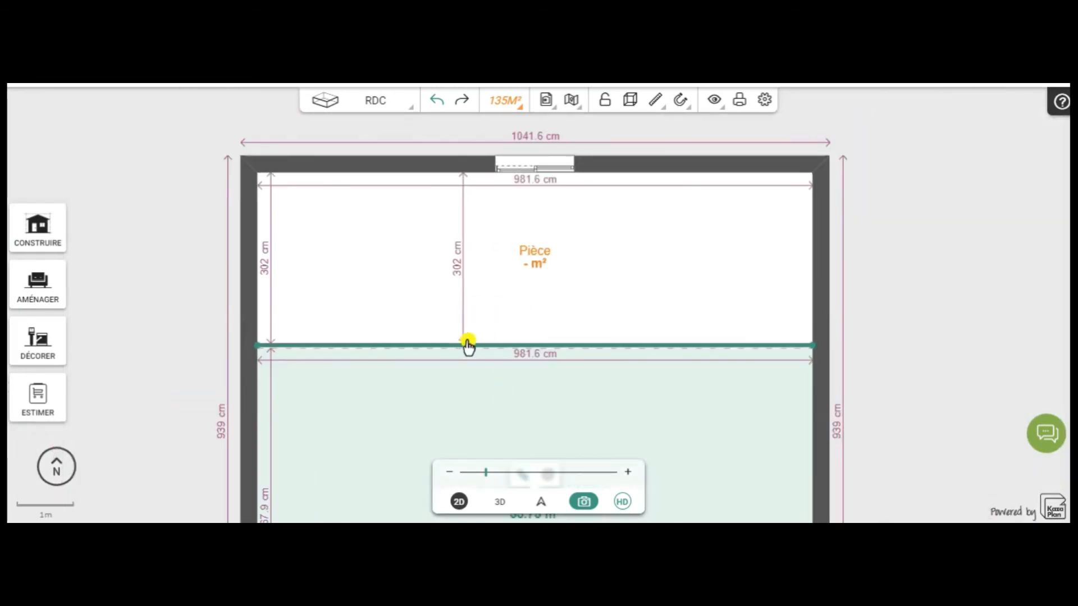
{"action": "scroll", "coordinate": [536, 380], "scroll_direction": "up", "scroll_amount": 3}
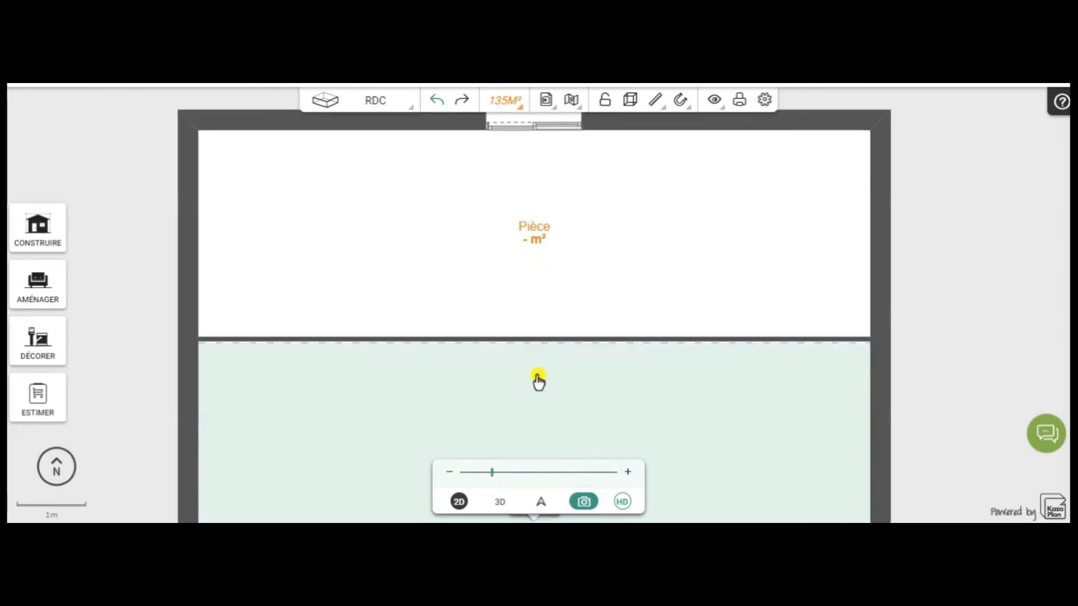
{"action": "scroll", "coordinate": [539, 380], "scroll_direction": "up", "scroll_amount": 4}
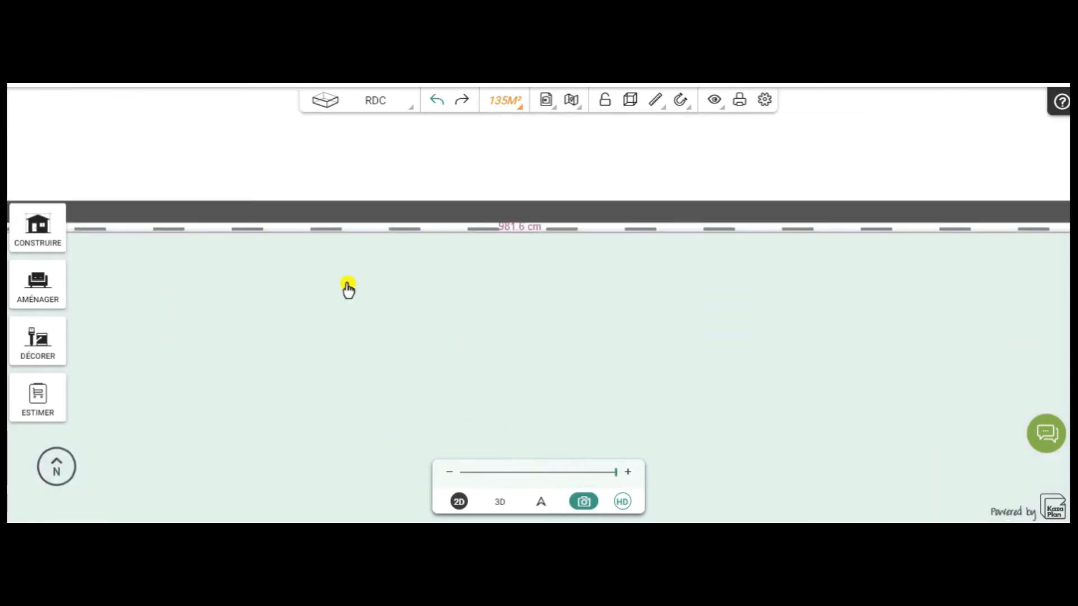
{"action": "left_click_drag", "start_coordinate": [323, 296], "coordinate": [365, 347]}
{"action": "scroll", "coordinate": [440, 332], "scroll_direction": "down", "scroll_amount": 2}
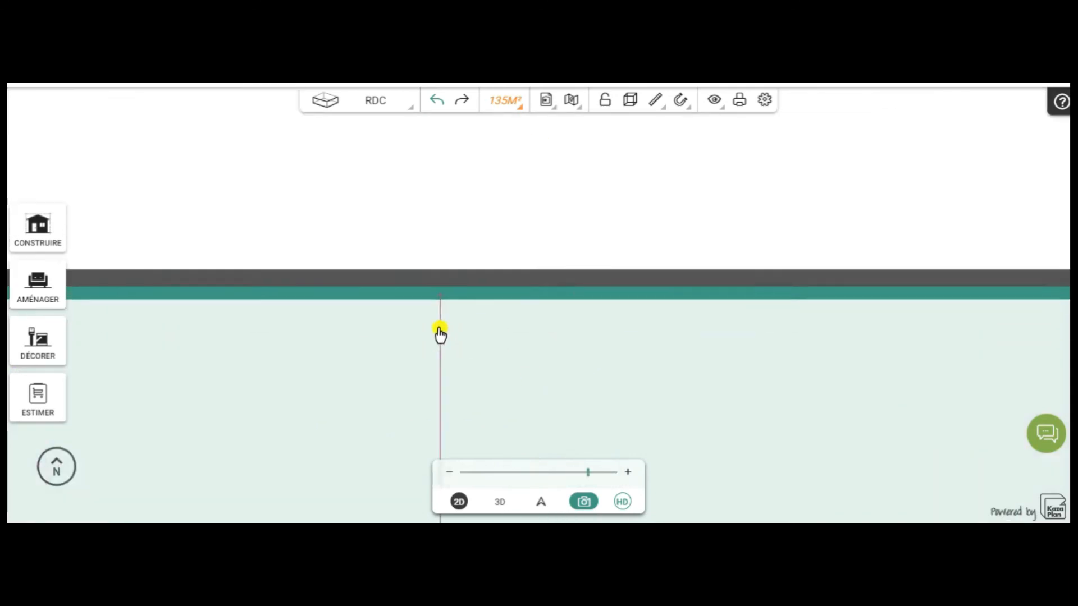
{"action": "scroll", "coordinate": [436, 330], "scroll_direction": "down", "scroll_amount": 5}
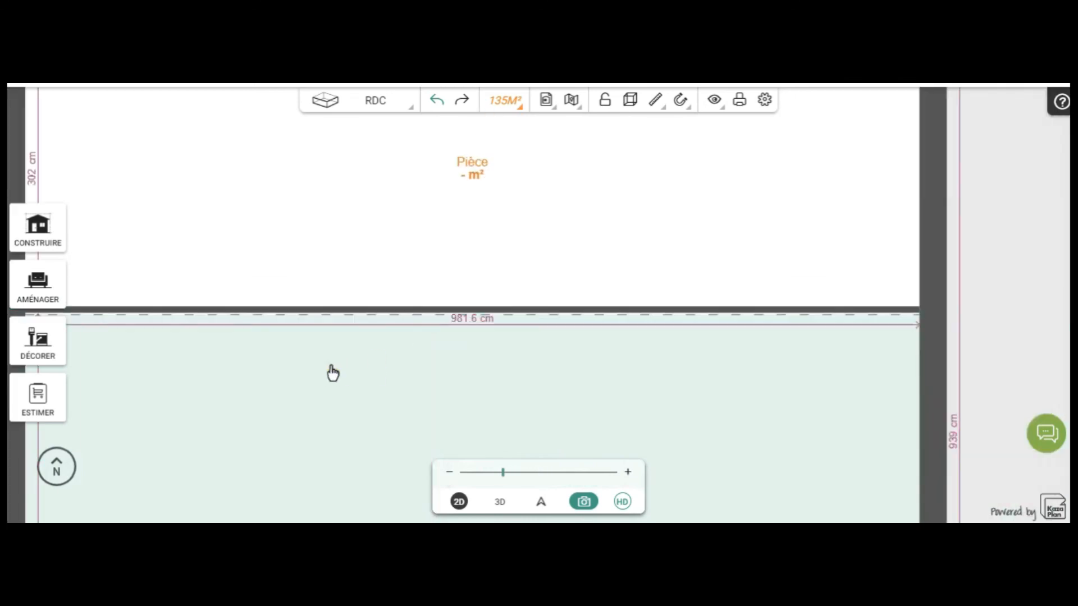
{"action": "left_click_drag", "start_coordinate": [332, 369], "coordinate": [397, 304]}
{"action": "scroll", "coordinate": [428, 320], "scroll_direction": "up", "scroll_amount": 3}
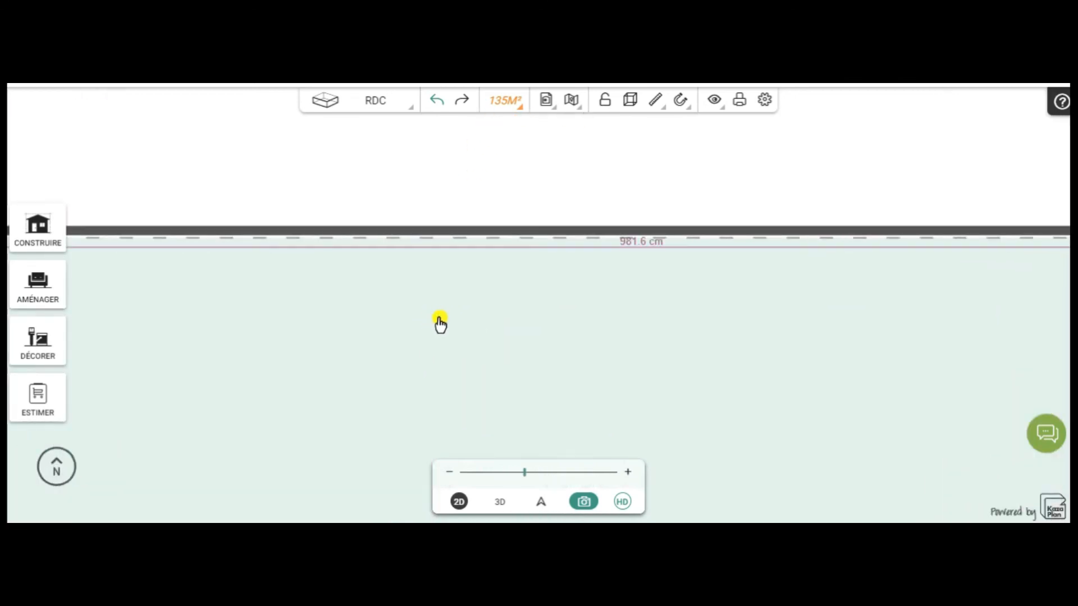
{"action": "scroll", "coordinate": [440, 316], "scroll_direction": "down", "scroll_amount": 3}
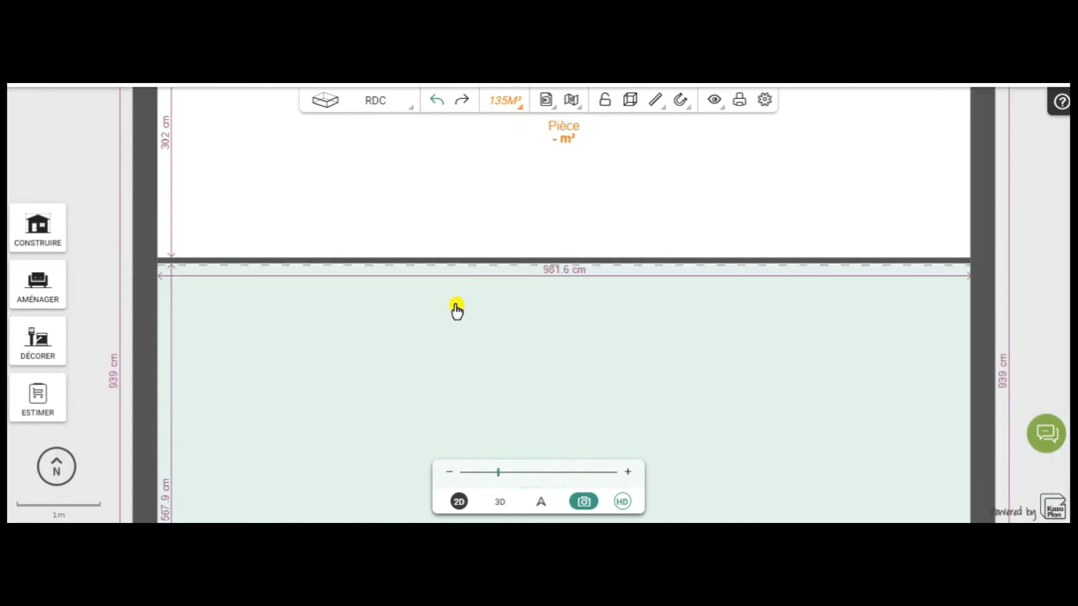
Split the partition at two points around its middle and delete the section between them, leaving an opening about 192 cm wide
{"action": "left_click", "coordinate": [478, 262]}
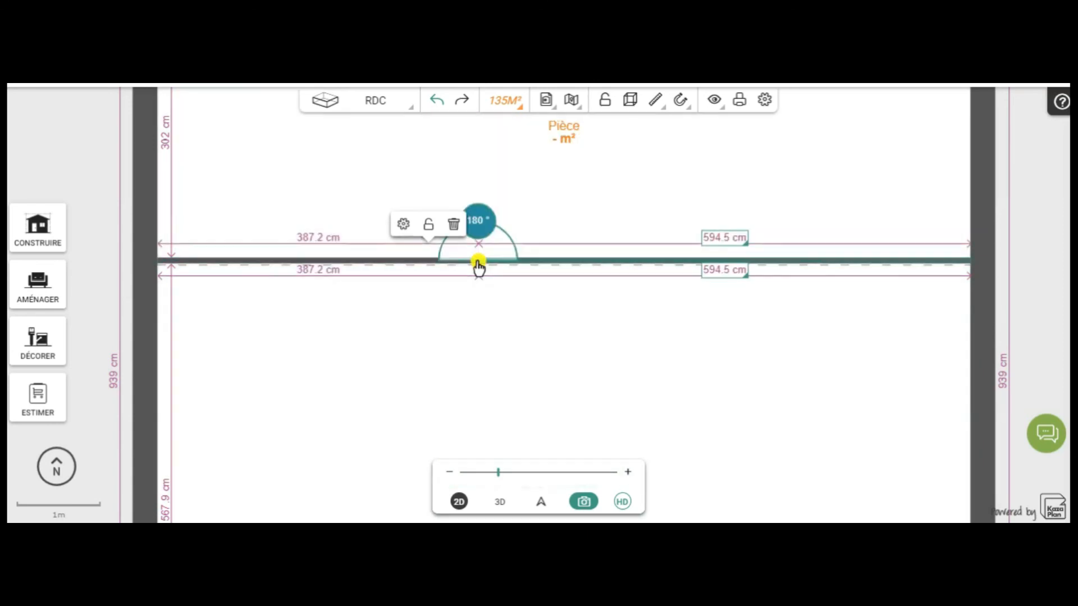
{"action": "left_click", "coordinate": [636, 261]}
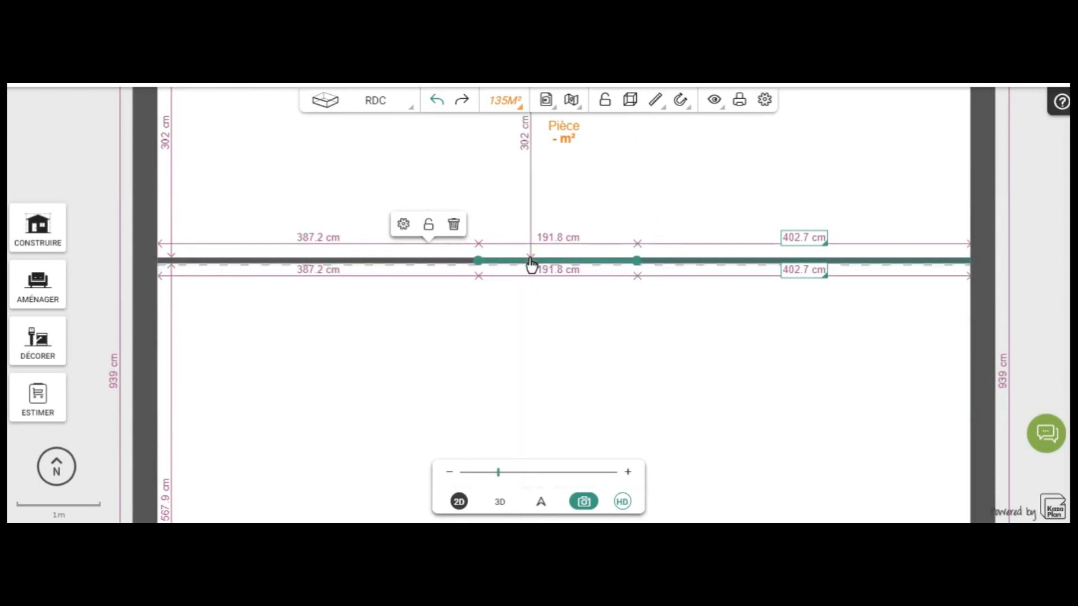
{"action": "left_click", "coordinate": [531, 262]}
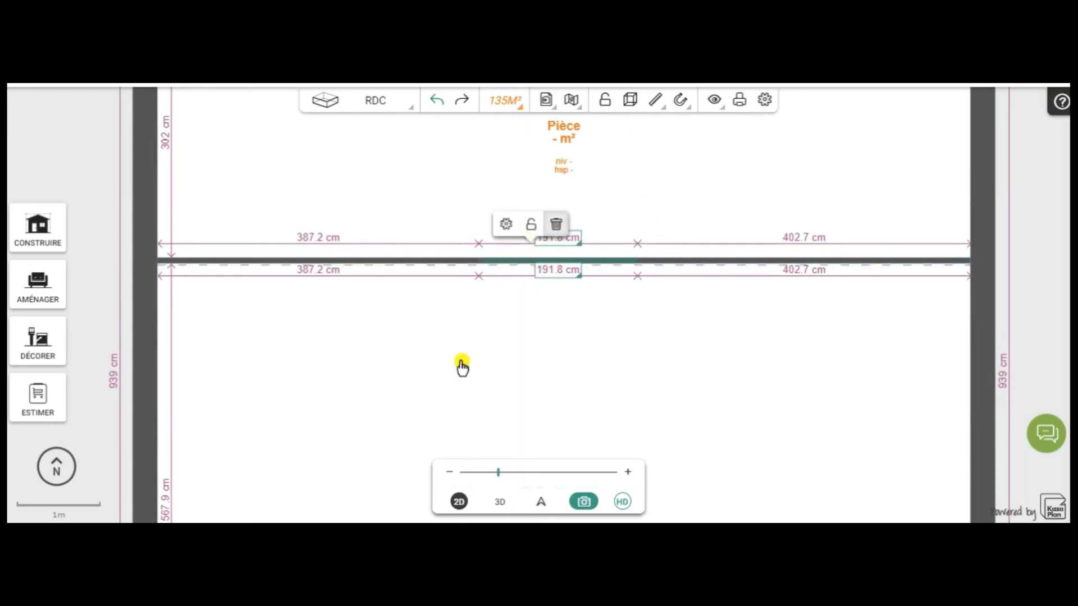
{"action": "key", "text": "Delete"}
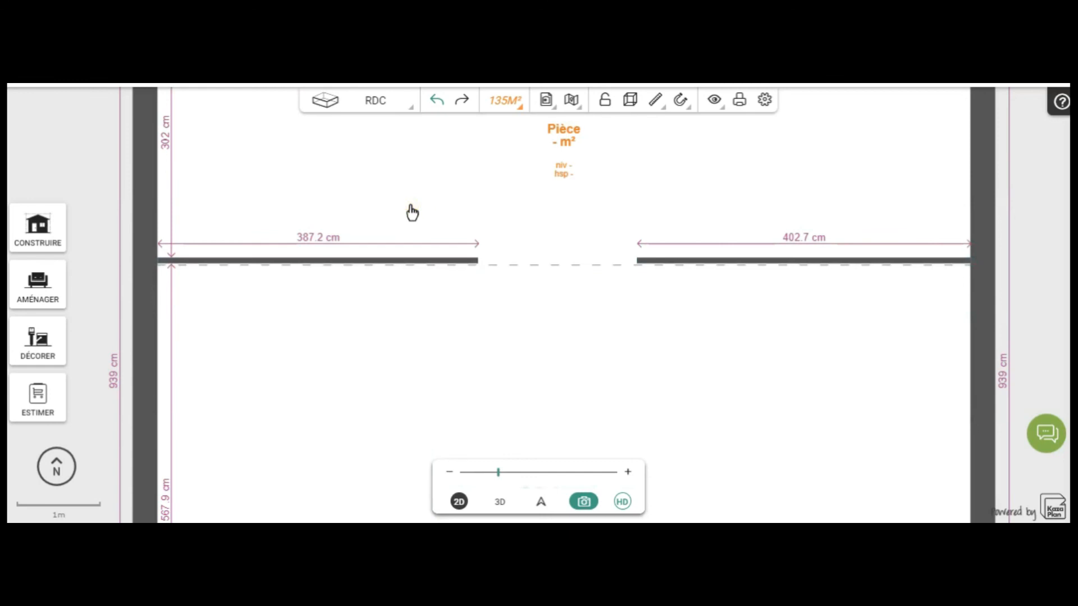
Assign the room type Salle de jeux to the undefined room along the window wall
{"action": "left_click", "coordinate": [349, 168]}
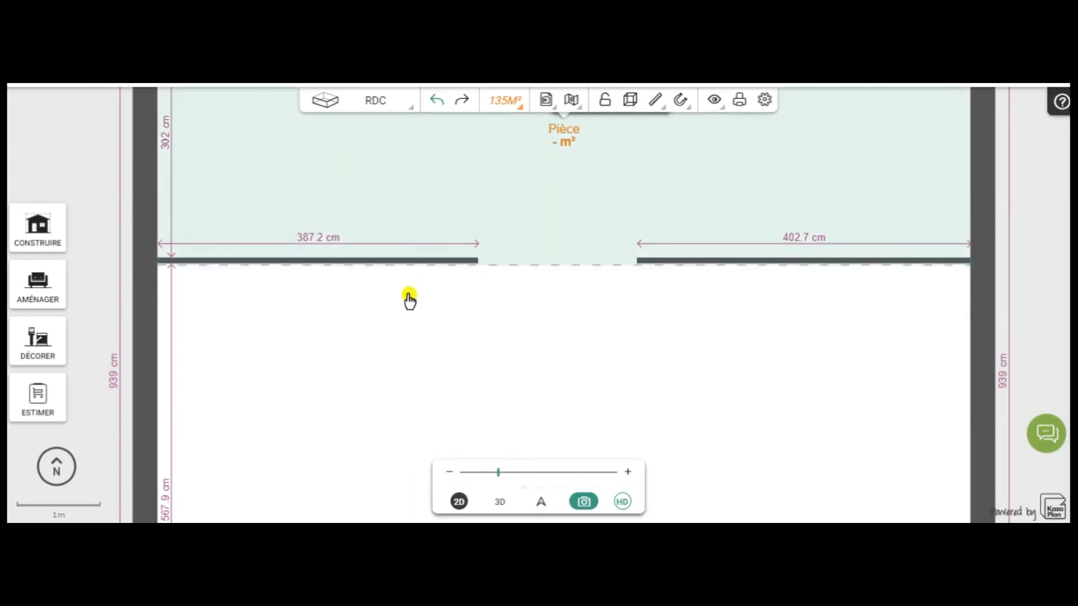
{"action": "left_click", "coordinate": [393, 320]}
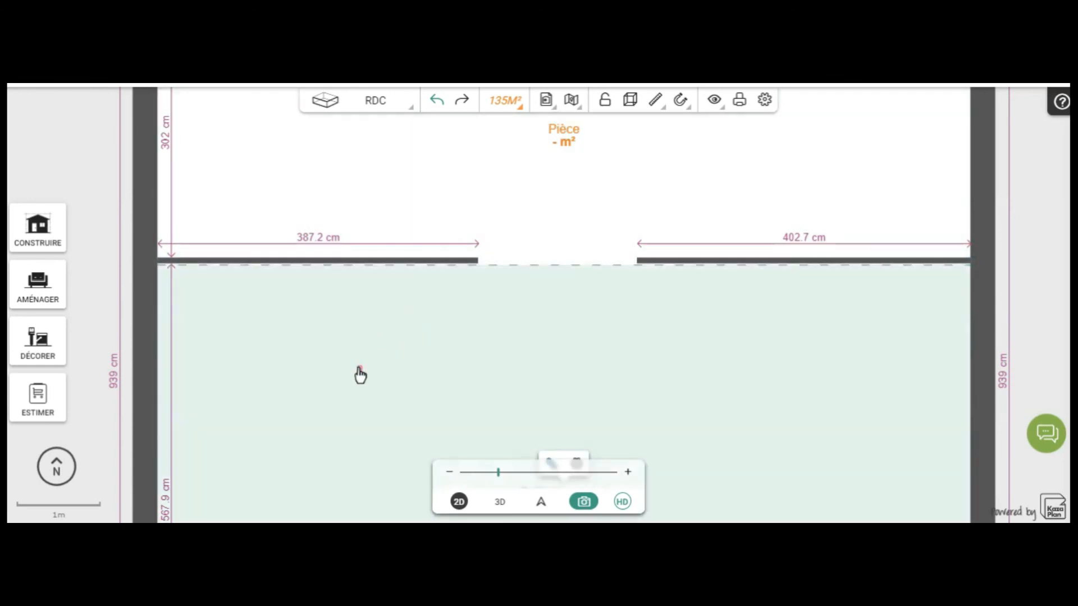
{"action": "left_click", "coordinate": [578, 203]}
{"action": "scroll", "coordinate": [577, 203], "scroll_direction": "down", "scroll_amount": 5}
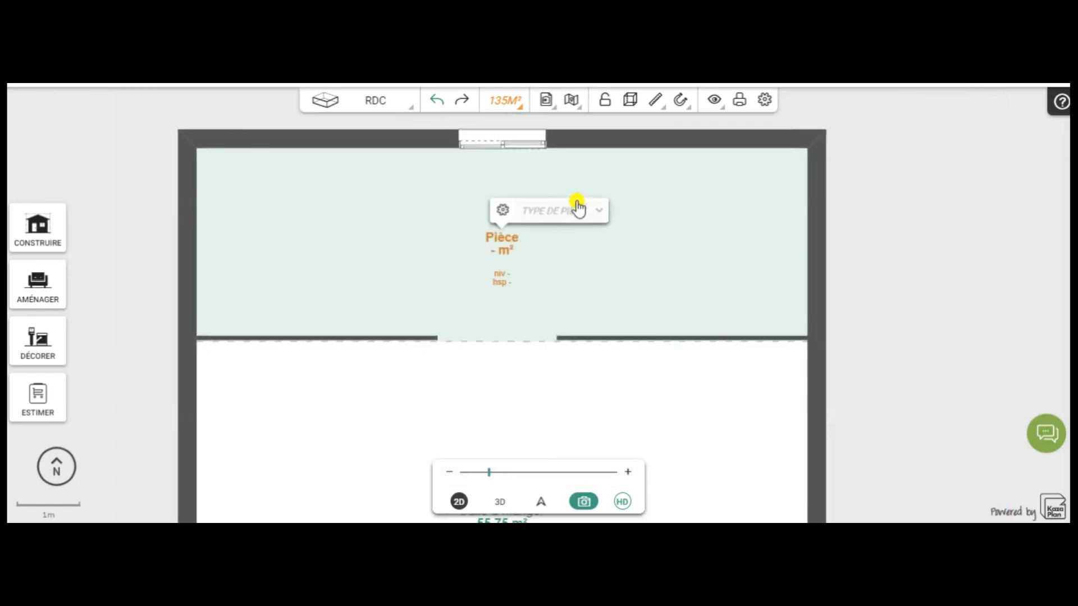
{"action": "left_click", "coordinate": [577, 196]}
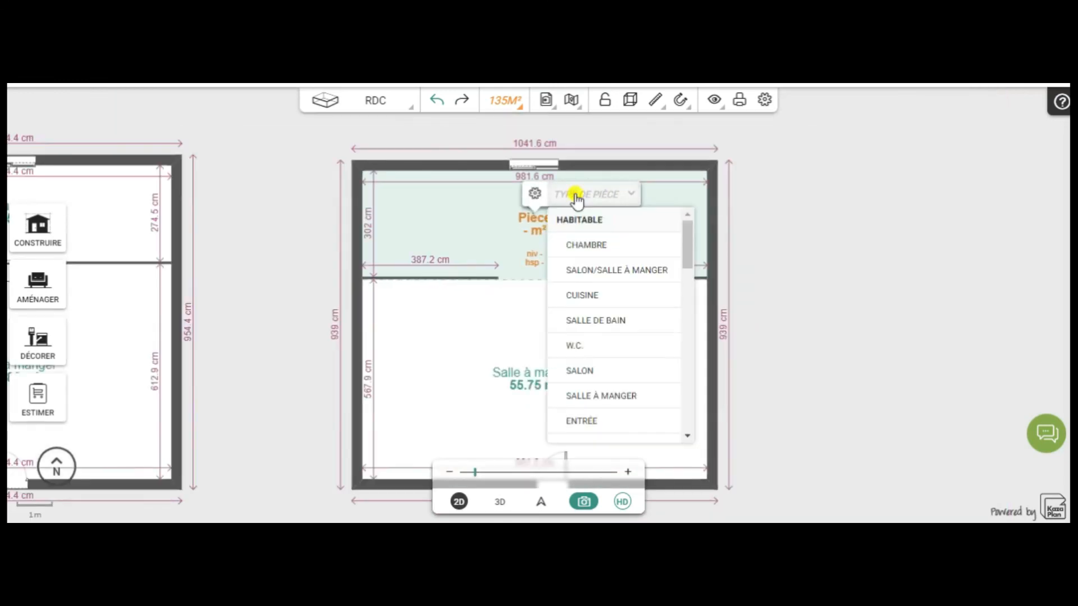
{"action": "left_click_drag", "start_coordinate": [684, 247], "coordinate": [690, 315]}
{"action": "left_click", "coordinate": [608, 318]}
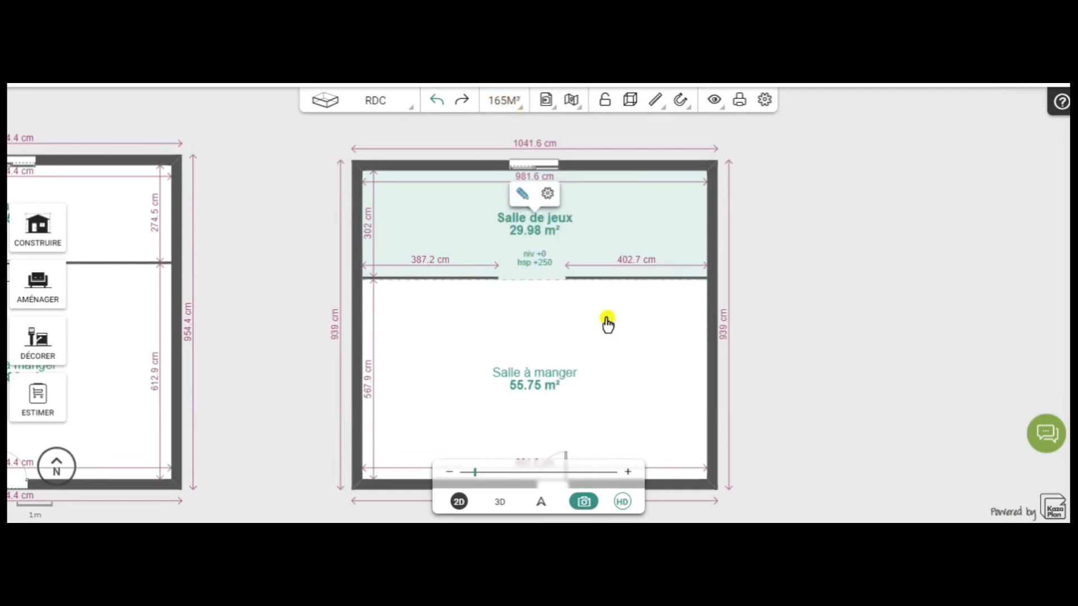
Set the games room's elevation to 50 cm and slab thickness to 70 cm, and view the house in 3D
{"action": "left_click", "coordinate": [547, 196]}
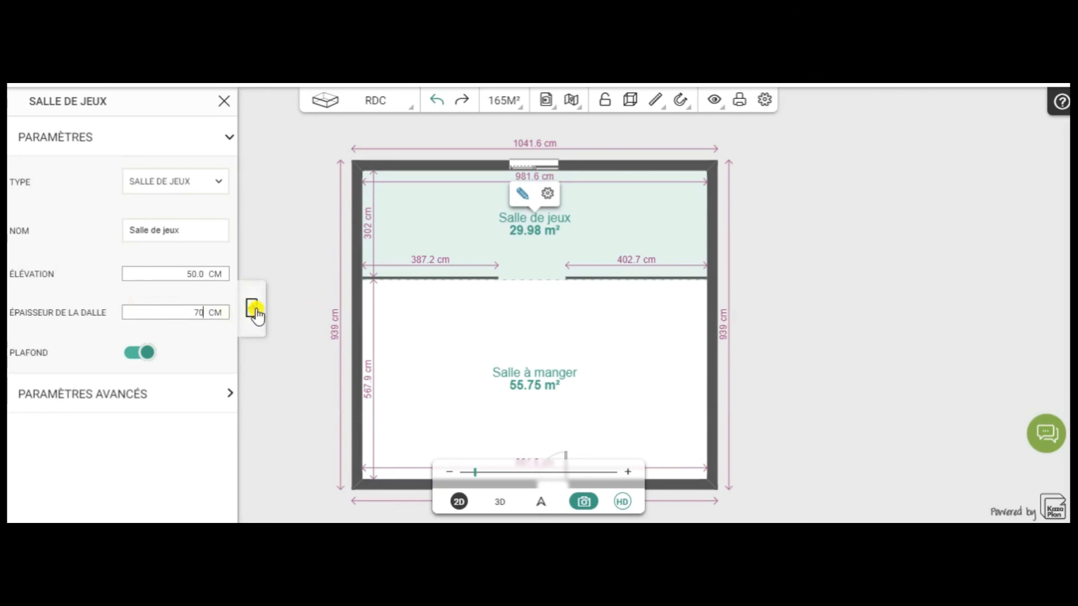
{"action": "left_click", "coordinate": [253, 310]}
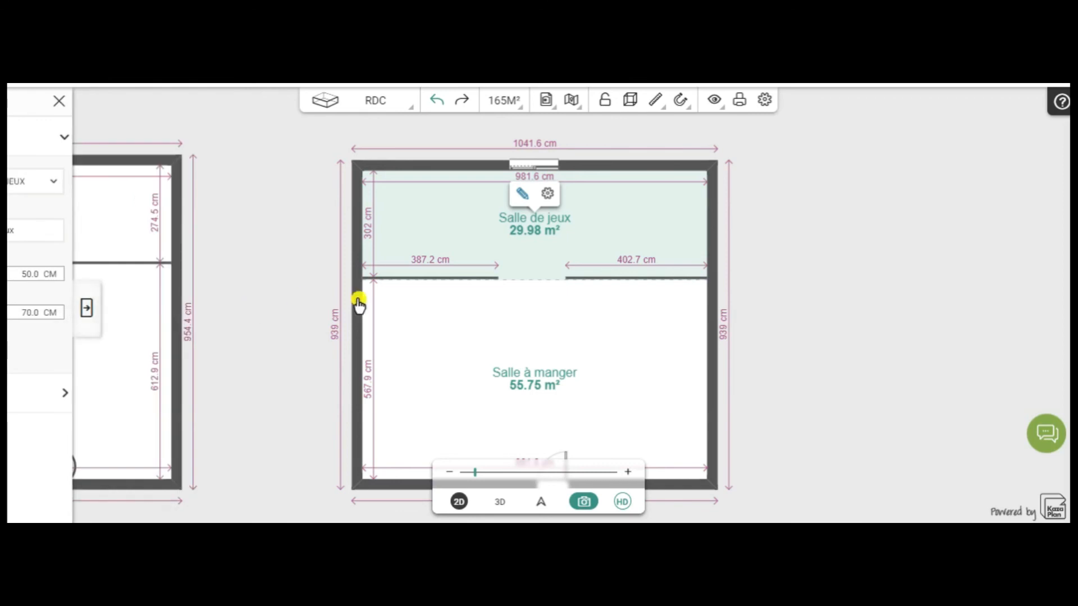
{"action": "left_click", "coordinate": [611, 351]}
{"action": "left_click", "coordinate": [498, 503]}
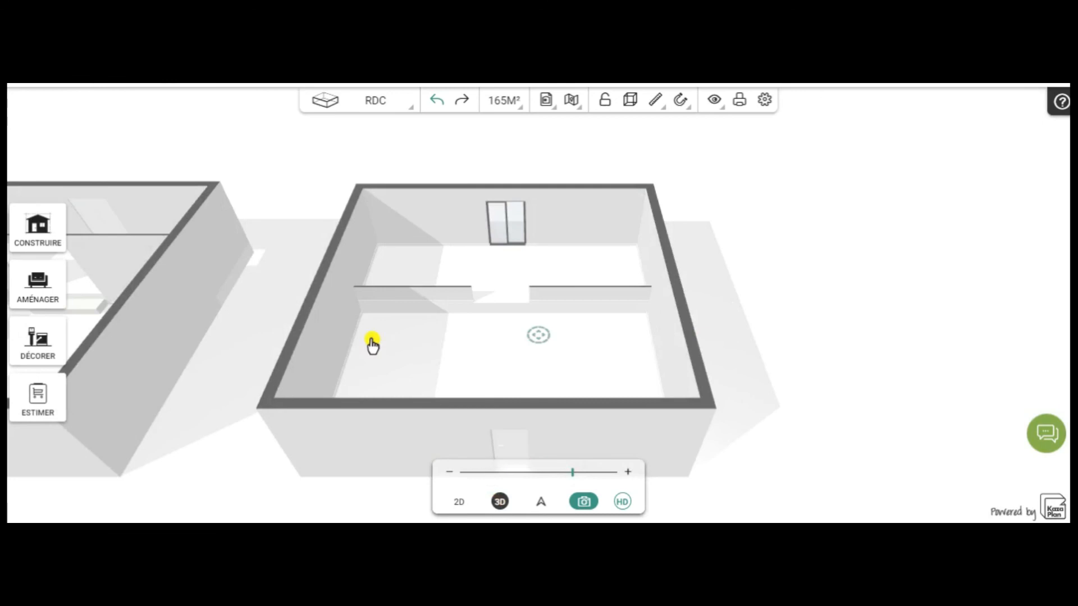
{"action": "left_click_drag", "start_coordinate": [371, 348], "coordinate": [563, 402]}
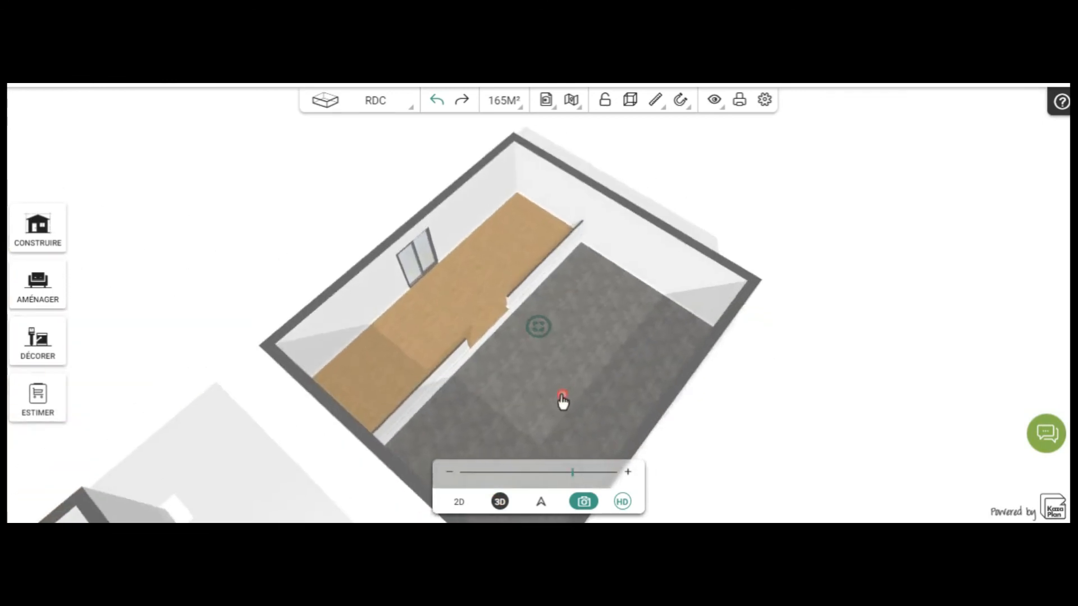
{"action": "left_click_drag", "start_coordinate": [532, 362], "coordinate": [355, 356]}
{"action": "left_click", "coordinate": [380, 272]}
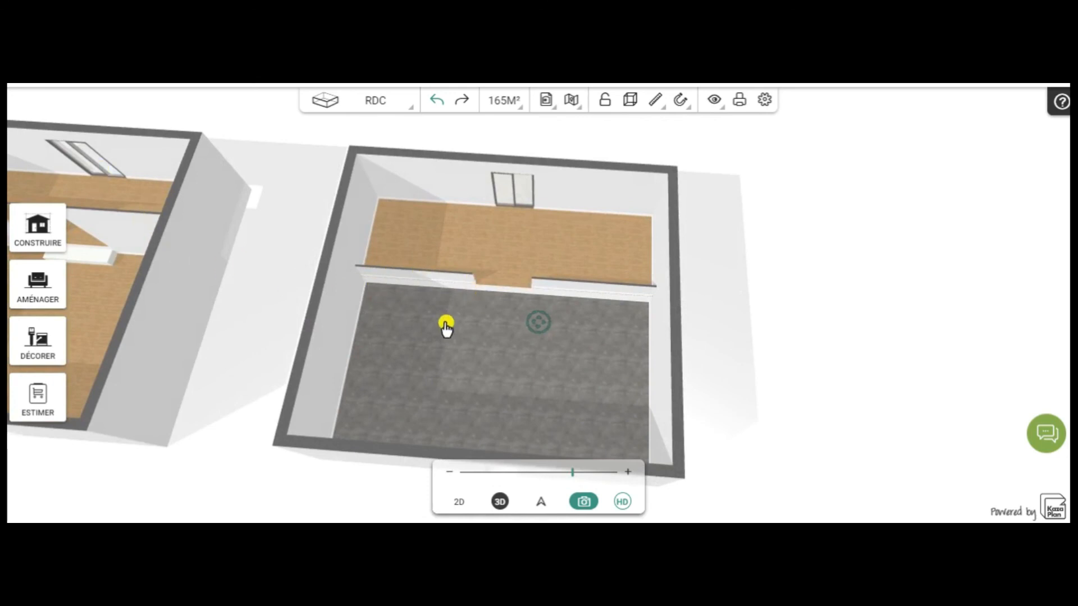
Apply the Verre transparent material to the dining-room faces and top edges of both partition sections
{"action": "scroll", "coordinate": [445, 322], "scroll_direction": "up", "scroll_amount": 5}
{"action": "mouse_move", "coordinate": [422, 324]}
{"action": "left_mouse_down"}
{"action": "mouse_move", "coordinate": [414, 298]}
{"action": "mouse_move", "coordinate": [432, 230]}
{"action": "mouse_move", "coordinate": [428, 167]}
{"action": "mouse_move", "coordinate": [421, 230]}
{"action": "mouse_move", "coordinate": [434, 316]}
{"action": "left_mouse_up"}
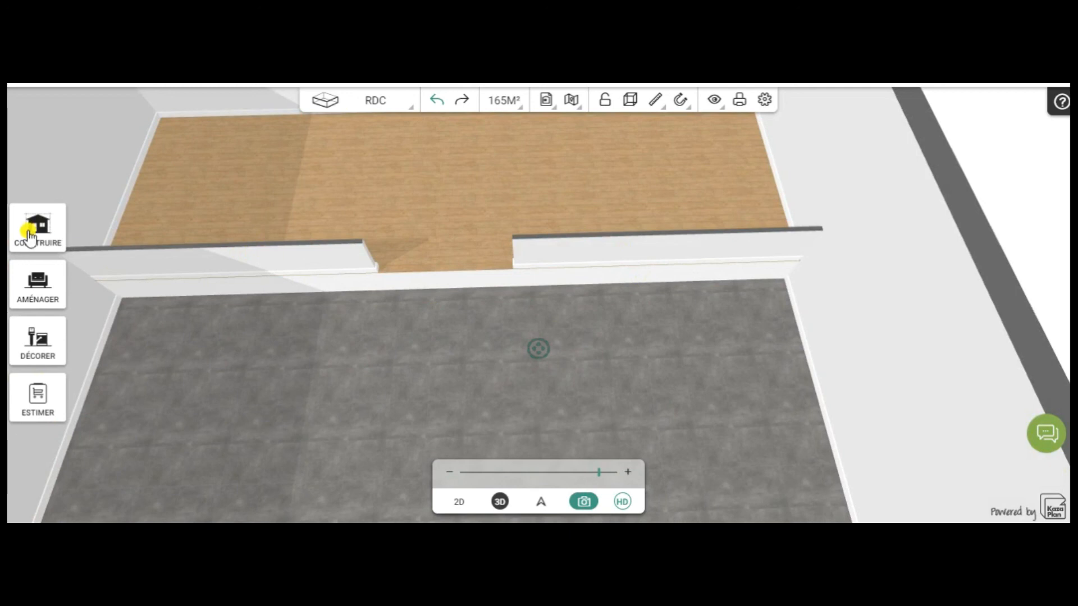
{"action": "left_click", "coordinate": [37, 350]}
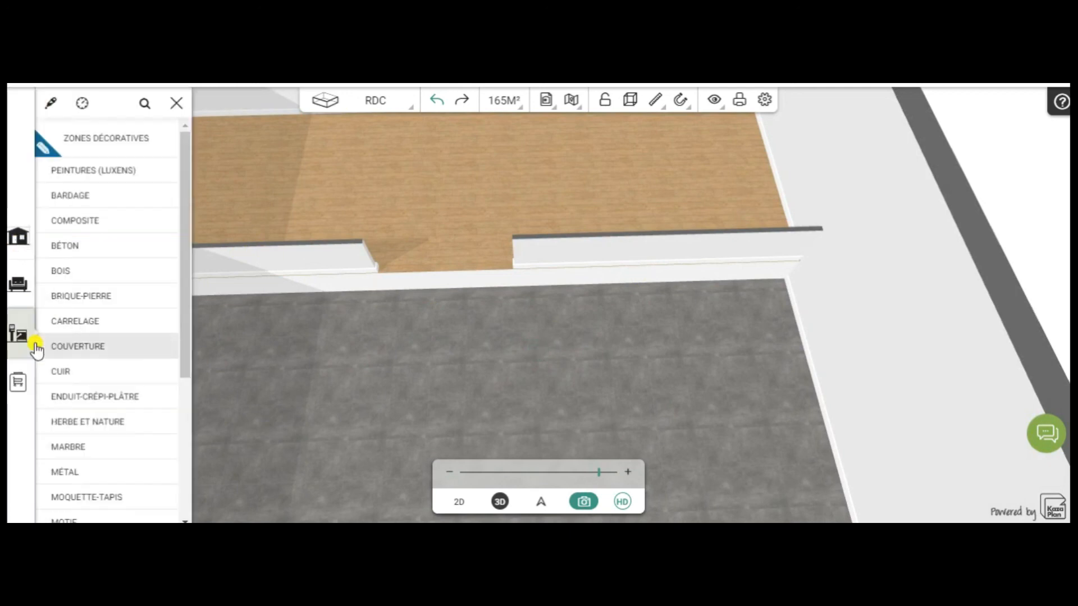
{"action": "left_click_drag", "start_coordinate": [184, 227], "coordinate": [171, 372]}
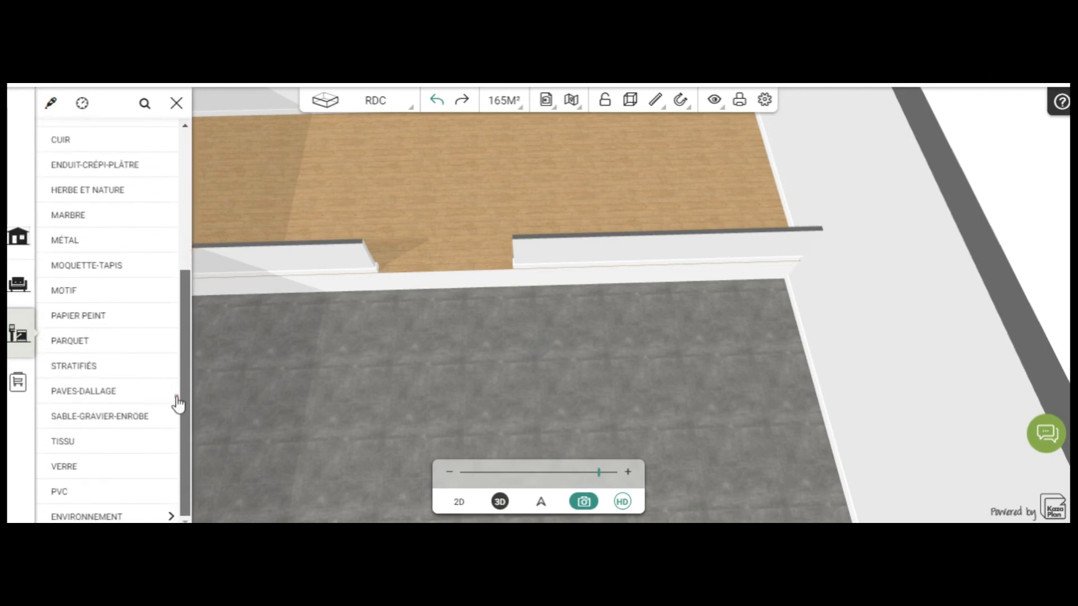
{"action": "left_click", "coordinate": [90, 468]}
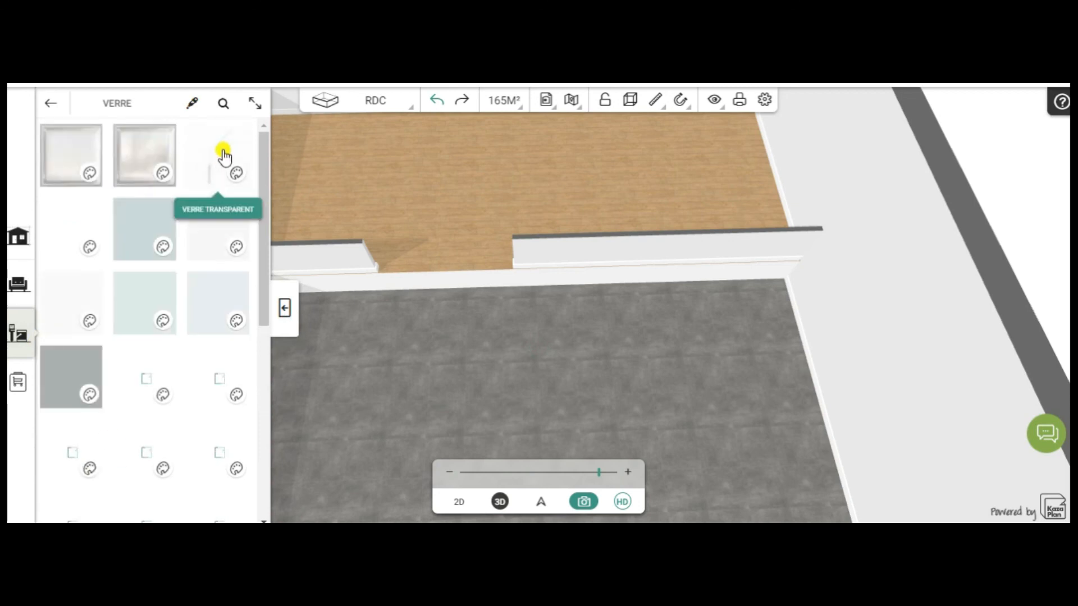
{"action": "left_click", "coordinate": [223, 154]}
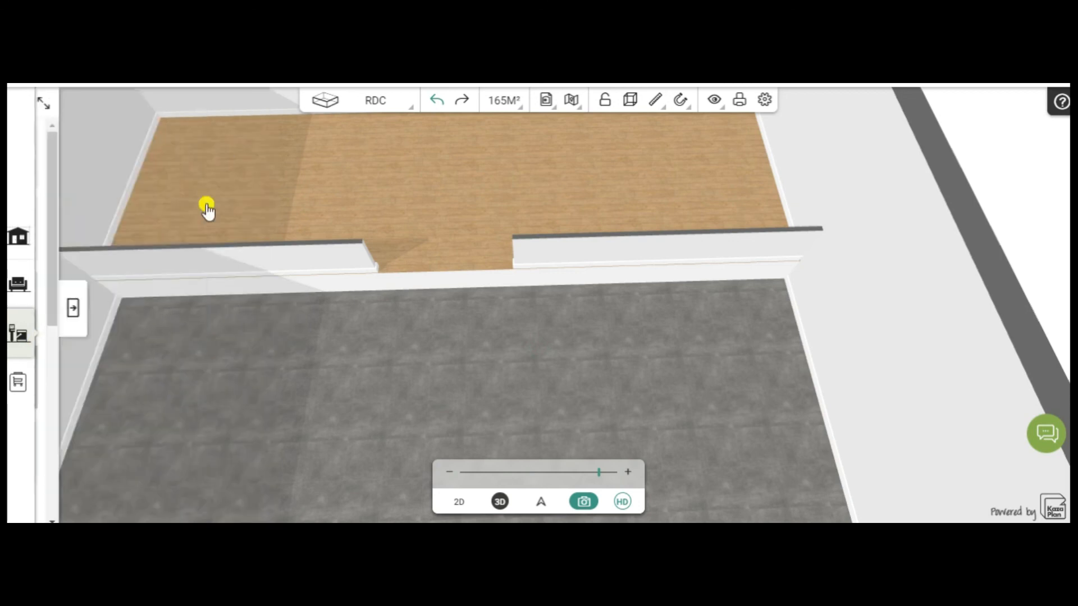
{"action": "left_click", "coordinate": [287, 248]}
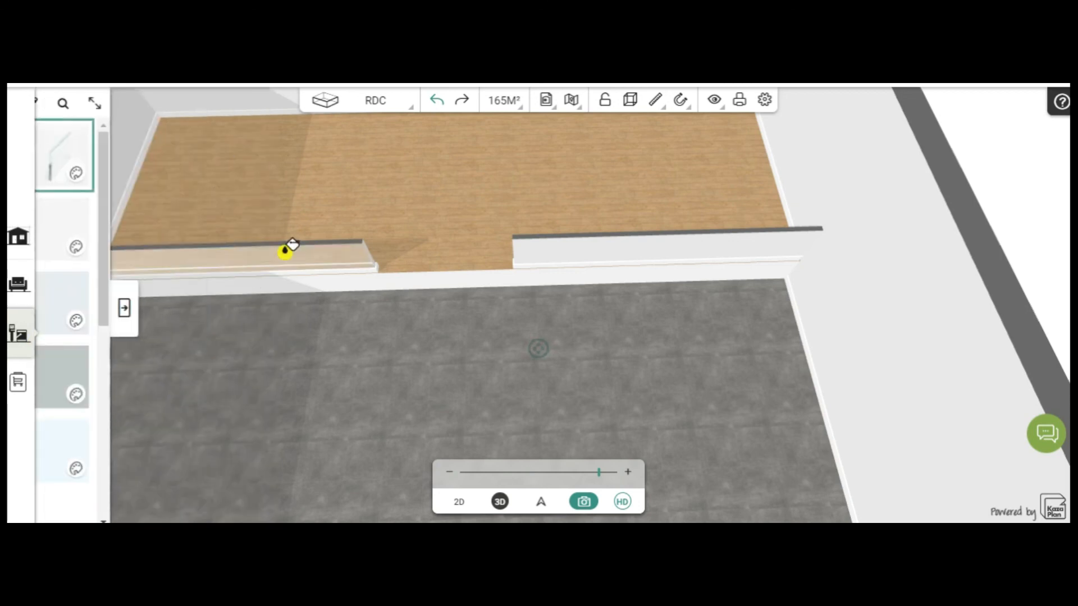
{"action": "left_click", "coordinate": [569, 250]}
{"action": "left_click", "coordinate": [568, 231]}
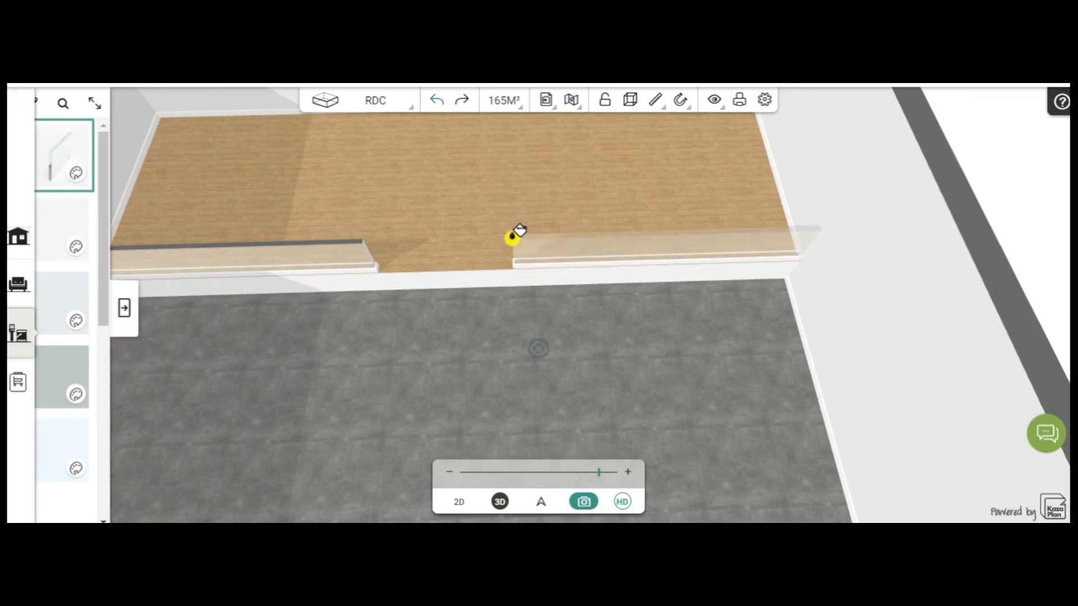
{"action": "left_click", "coordinate": [353, 238]}
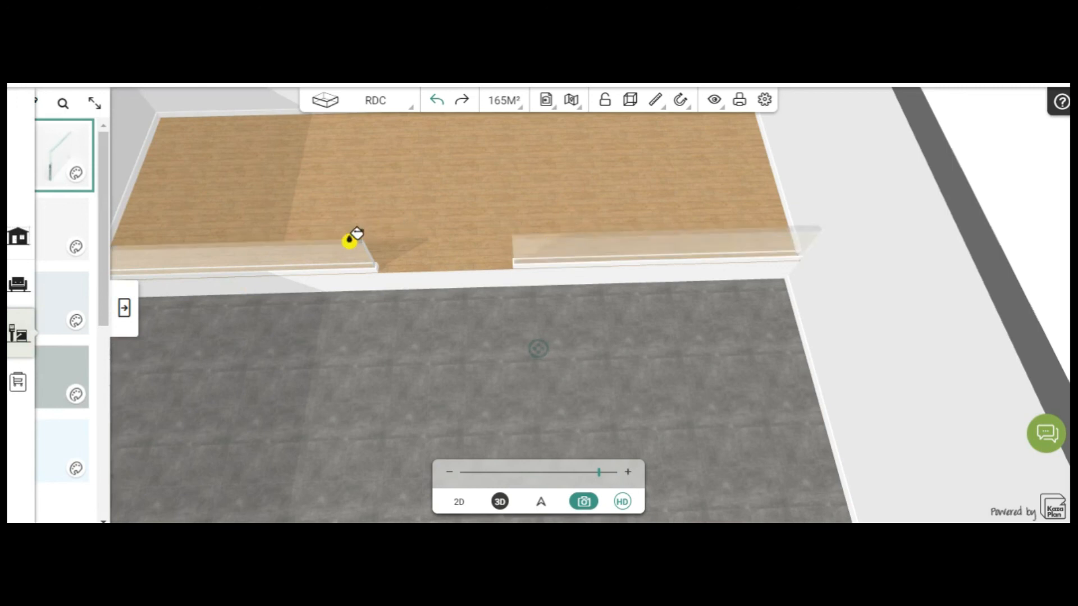
Apply Verre transparent to the skirting boards of both partition sections on the dining-room side
{"action": "scroll", "coordinate": [396, 280], "scroll_direction": "up", "scroll_amount": 2}
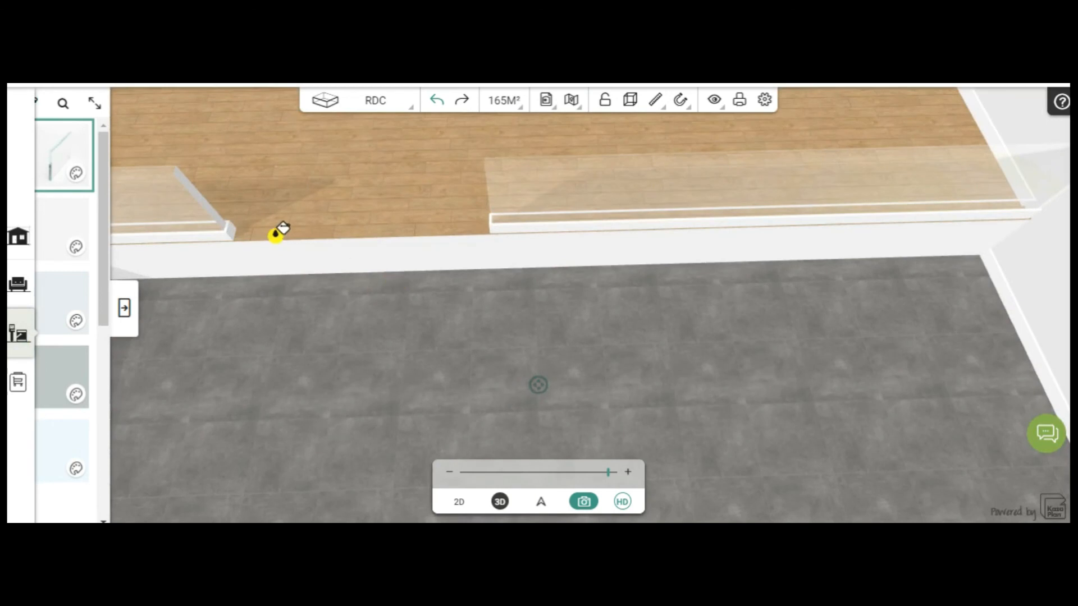
{"action": "left_click", "coordinate": [224, 237]}
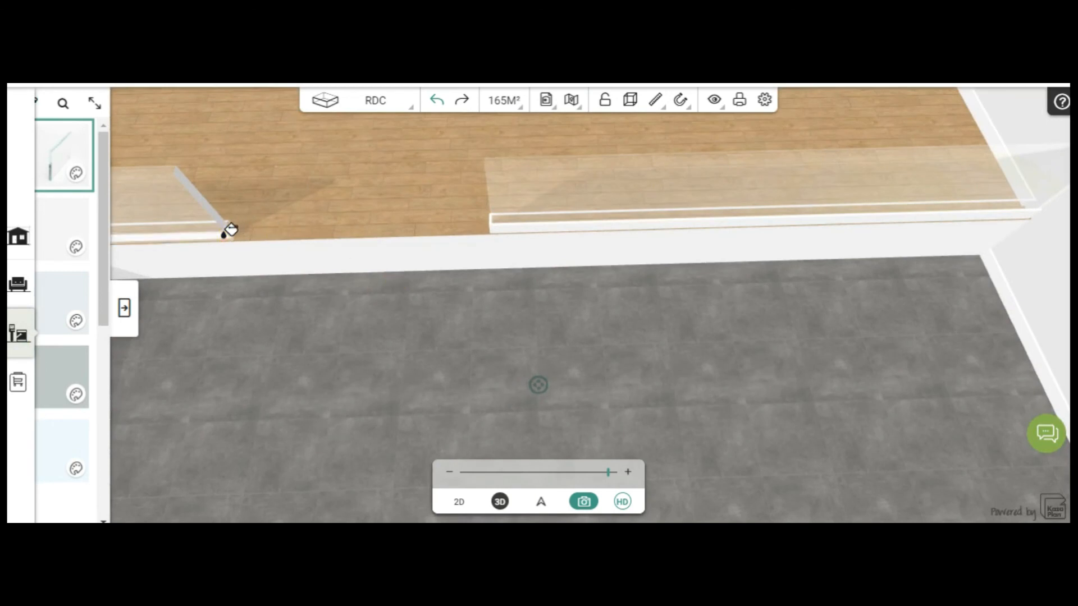
{"action": "left_click", "coordinate": [540, 221]}
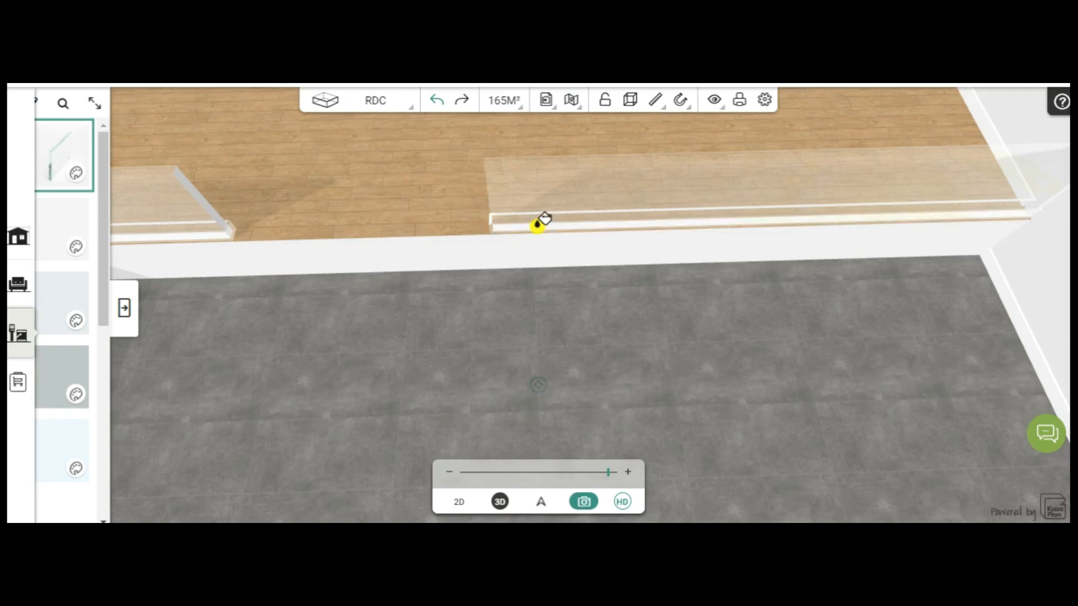
Apply Verre transparent to the games-room faces and skirting of both partition sections
{"action": "left_click_drag", "start_coordinate": [385, 202], "coordinate": [776, 281]}
{"action": "left_click_drag", "start_coordinate": [499, 375], "coordinate": [688, 226]}
{"action": "left_click", "coordinate": [321, 432]}
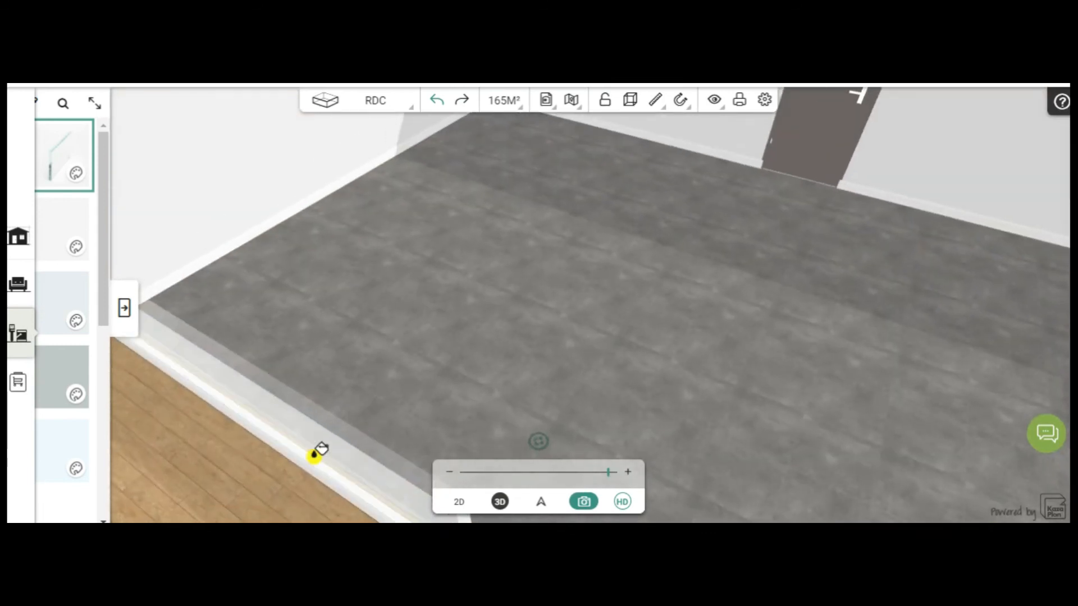
{"action": "scroll", "coordinate": [472, 402], "scroll_direction": "down", "scroll_amount": 3}
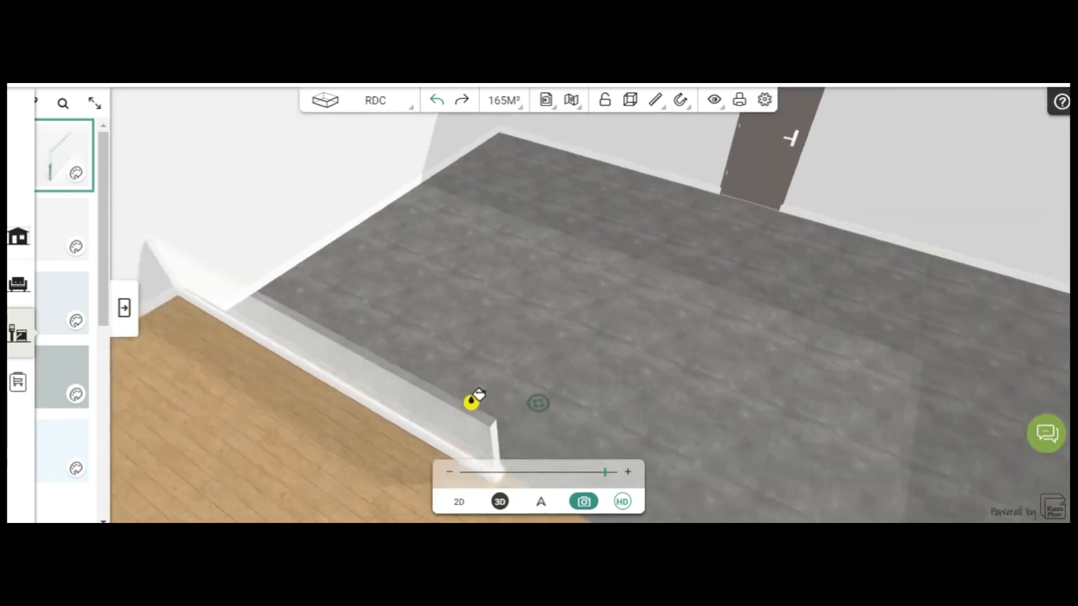
{"action": "mouse_move", "coordinate": [554, 443]}
{"action": "left_mouse_down"}
{"action": "mouse_move", "coordinate": [648, 396]}
{"action": "mouse_move", "coordinate": [642, 376]}
{"action": "left_mouse_up"}
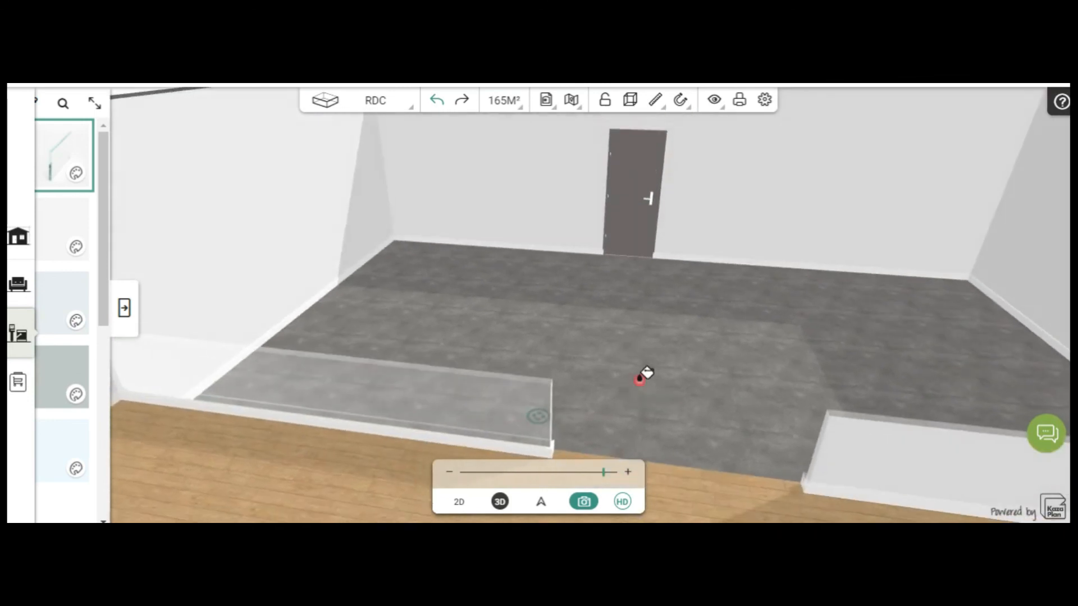
{"action": "left_click", "coordinate": [867, 451]}
{"action": "left_click", "coordinate": [828, 484]}
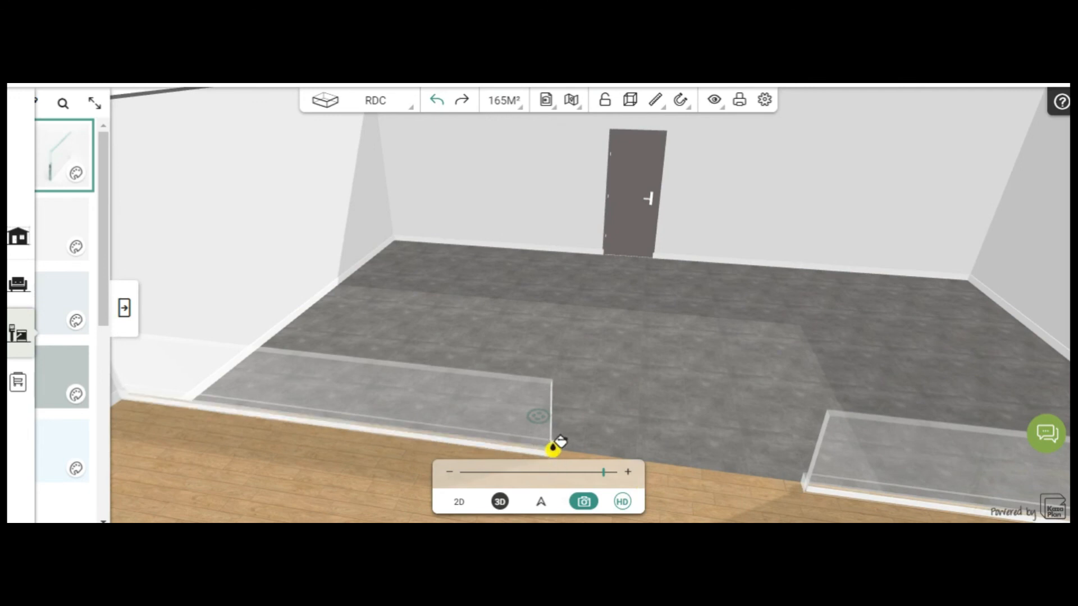
Finish the partition's exposed ends beside the opening with Verre transparent
{"action": "left_click_drag", "start_coordinate": [630, 411], "coordinate": [567, 418]}
{"action": "left_click", "coordinate": [502, 444]}
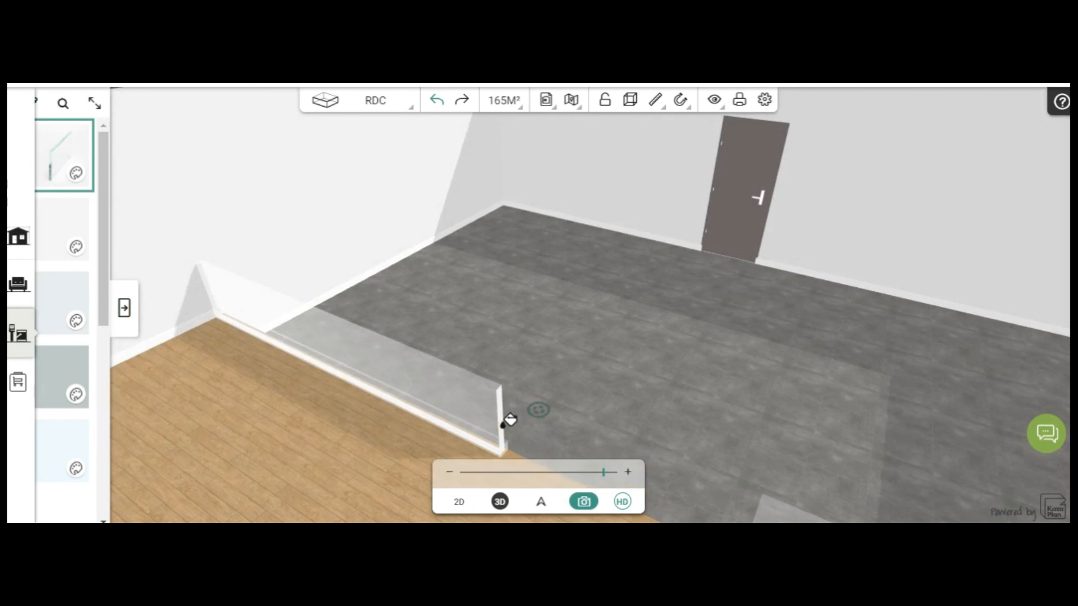
{"action": "left_click_drag", "start_coordinate": [571, 389], "coordinate": [785, 411]}
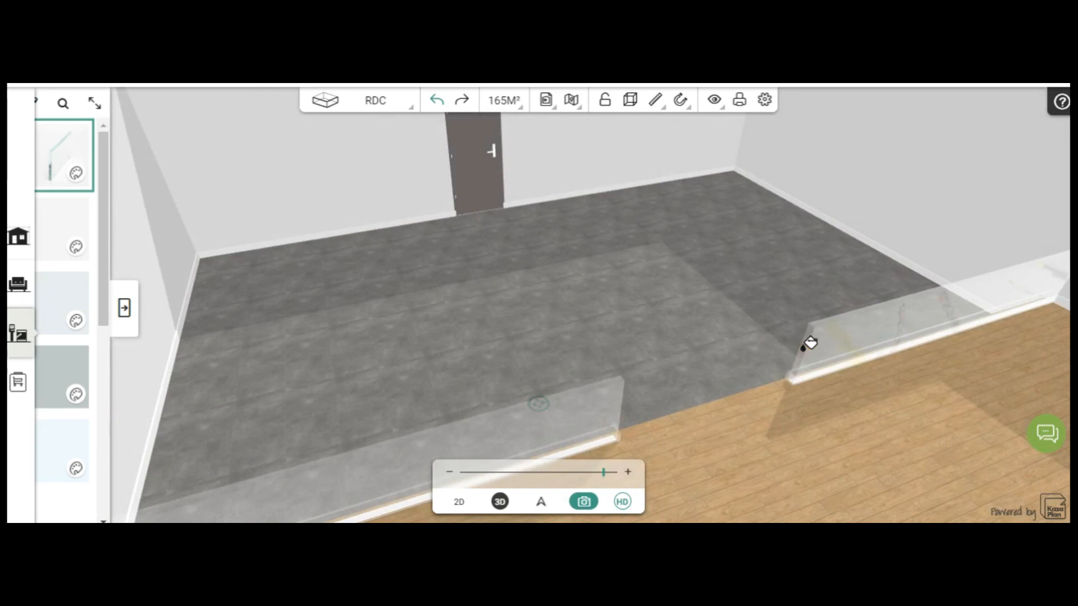
{"action": "left_click_drag", "start_coordinate": [741, 344], "coordinate": [884, 394]}
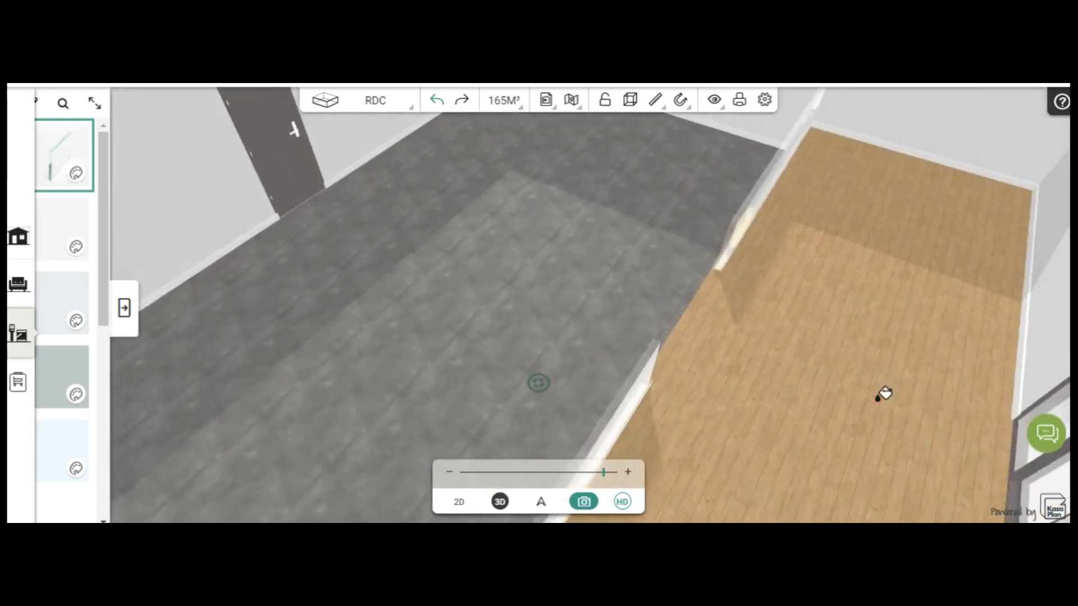
{"action": "left_click_drag", "start_coordinate": [539, 351], "coordinate": [693, 353]}
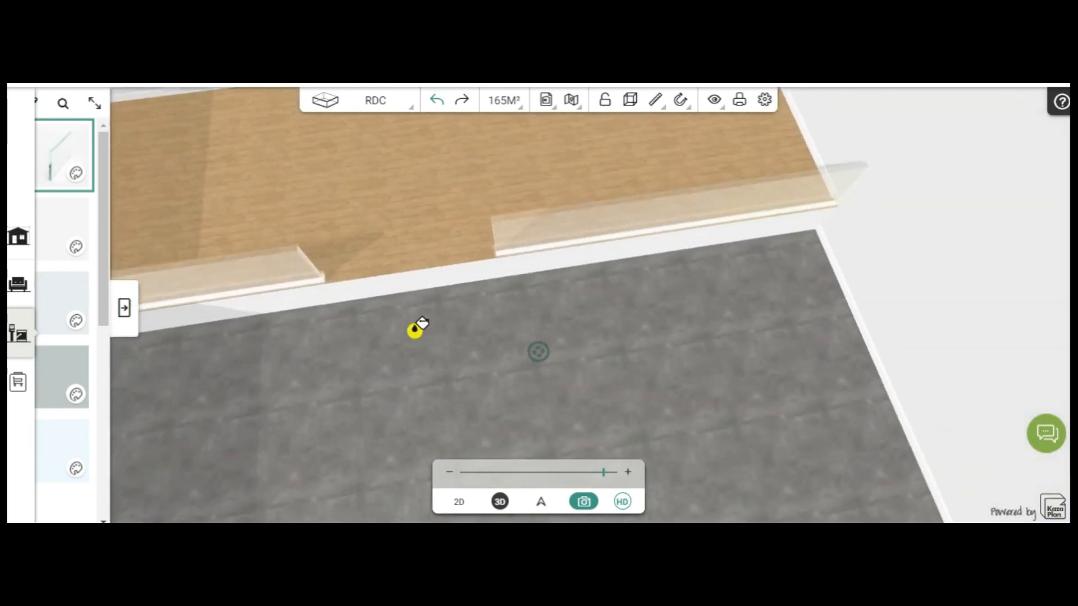
Place a Cube long parametric shape on the grey dining-room floor in front of the opening between the glass partitions
{"action": "scroll", "coordinate": [414, 330], "scroll_direction": "down", "scroll_amount": 4}
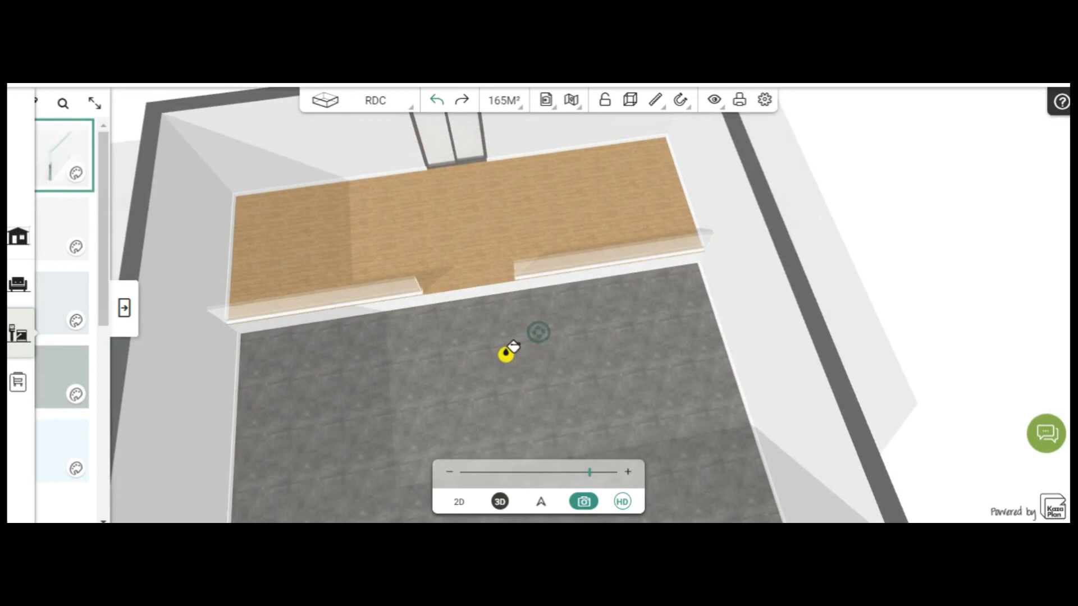
{"action": "scroll", "coordinate": [499, 351], "scroll_direction": "down", "scroll_amount": 2}
{"action": "left_click_drag", "start_coordinate": [513, 366], "coordinate": [534, 337]}
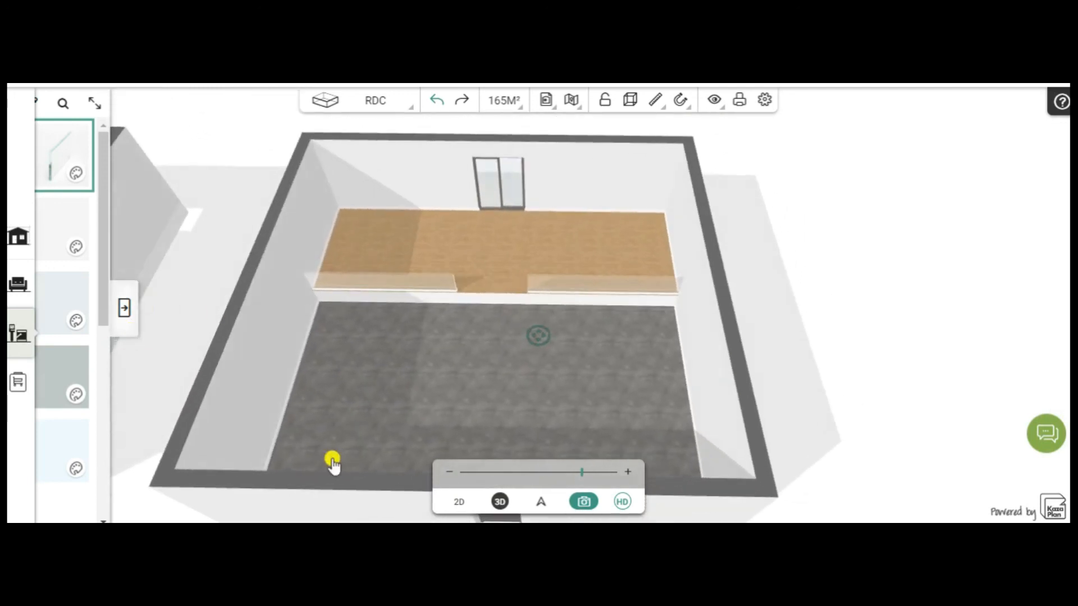
{"action": "left_click", "coordinate": [125, 308]}
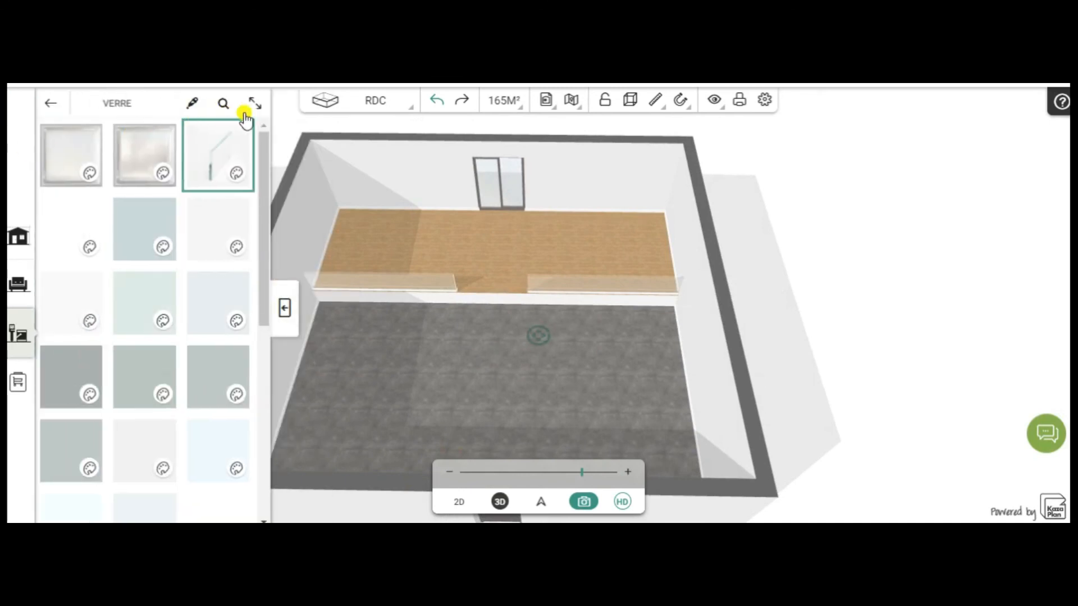
{"action": "left_click", "coordinate": [50, 103]}
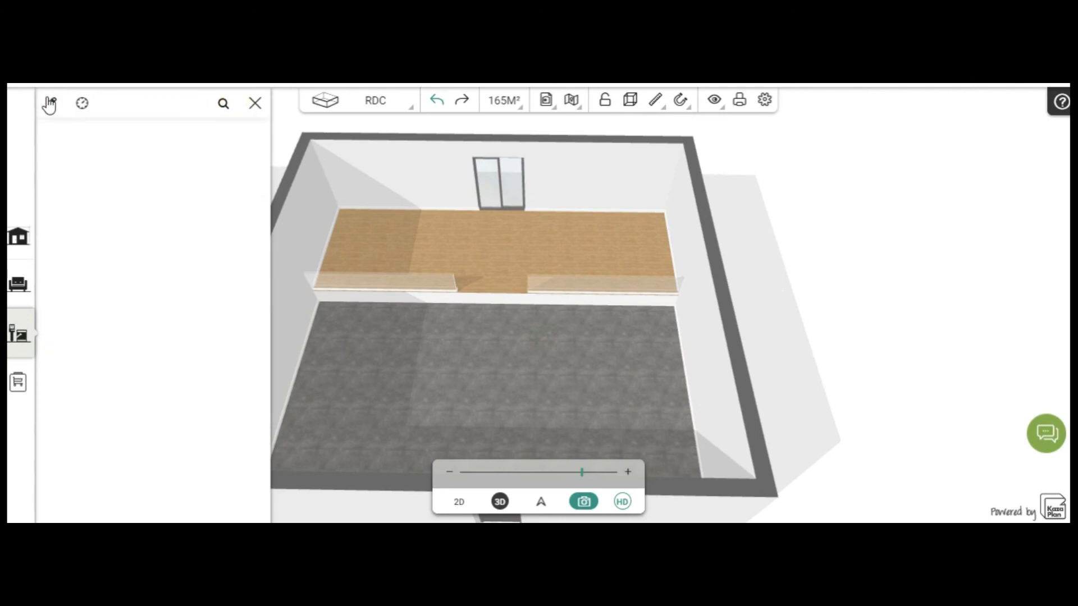
{"action": "left_click", "coordinate": [175, 104]}
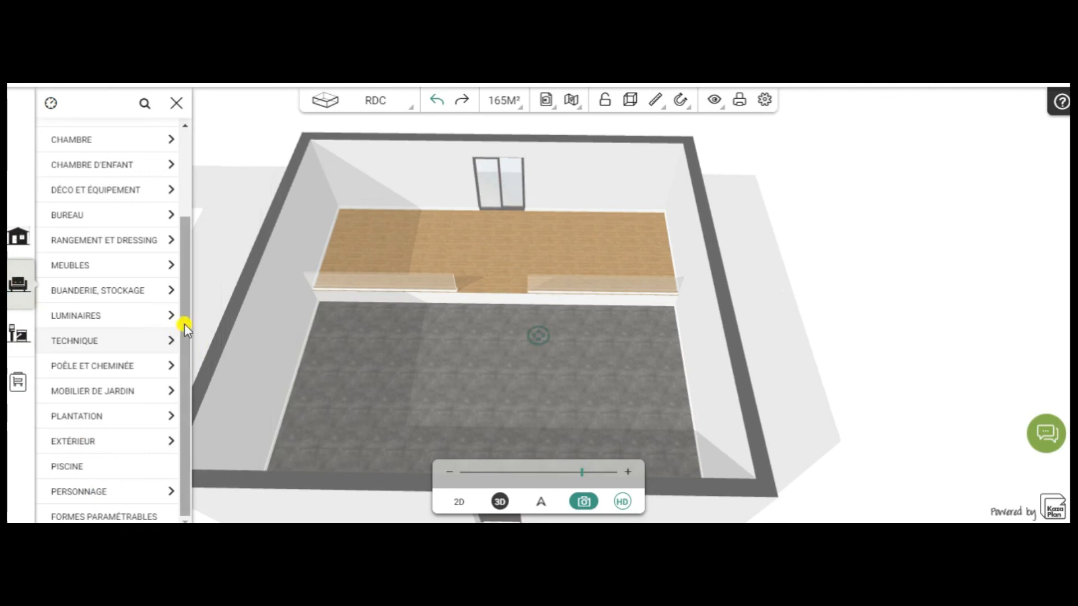
{"action": "left_click", "coordinate": [115, 515]}
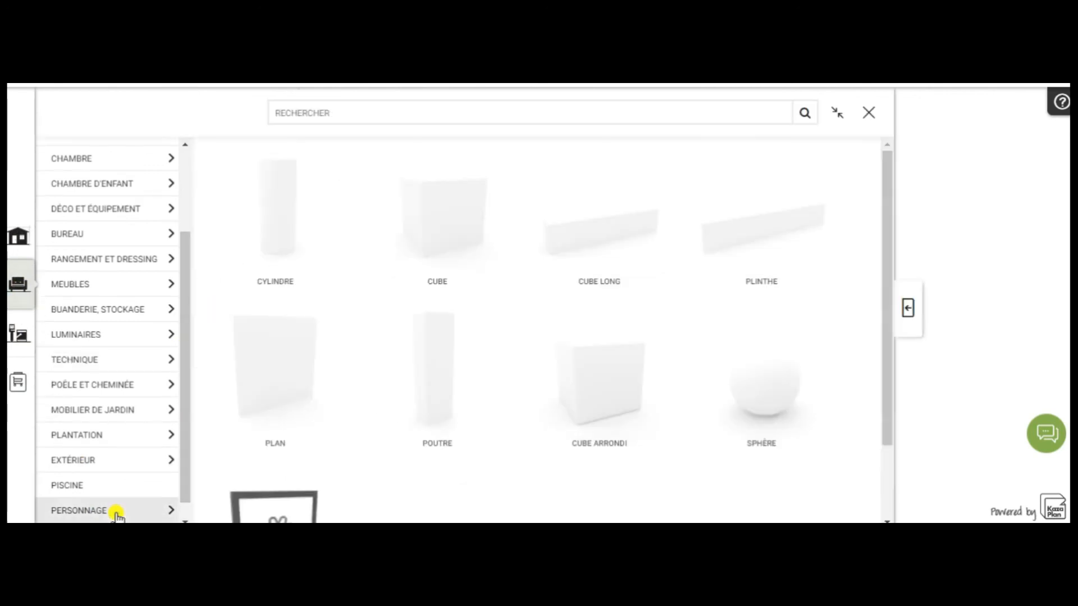
{"action": "mouse_move", "coordinate": [612, 244]}
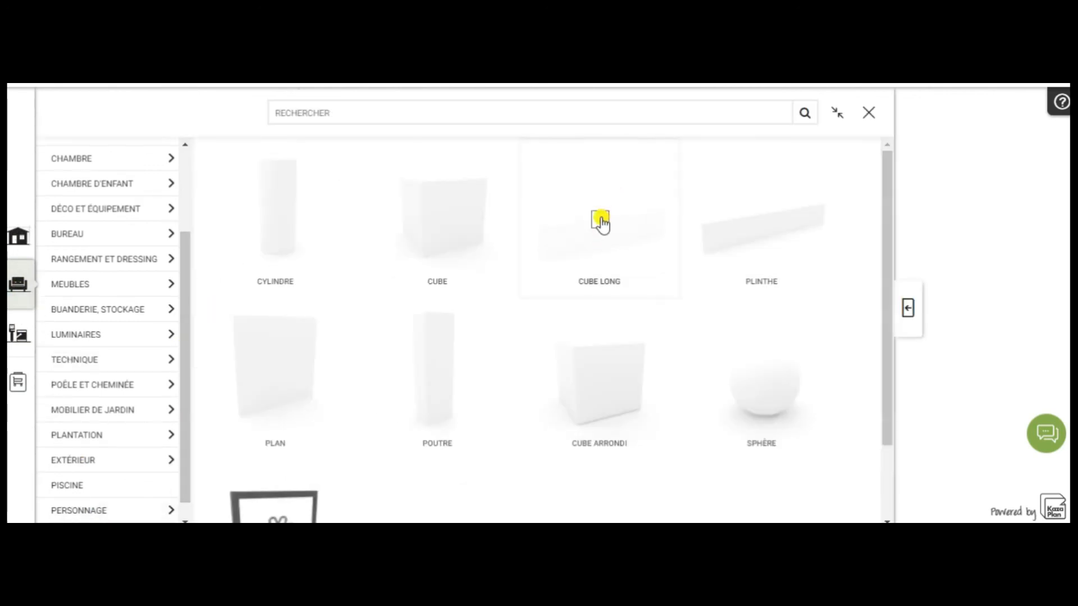
{"action": "left_click", "coordinate": [600, 220]}
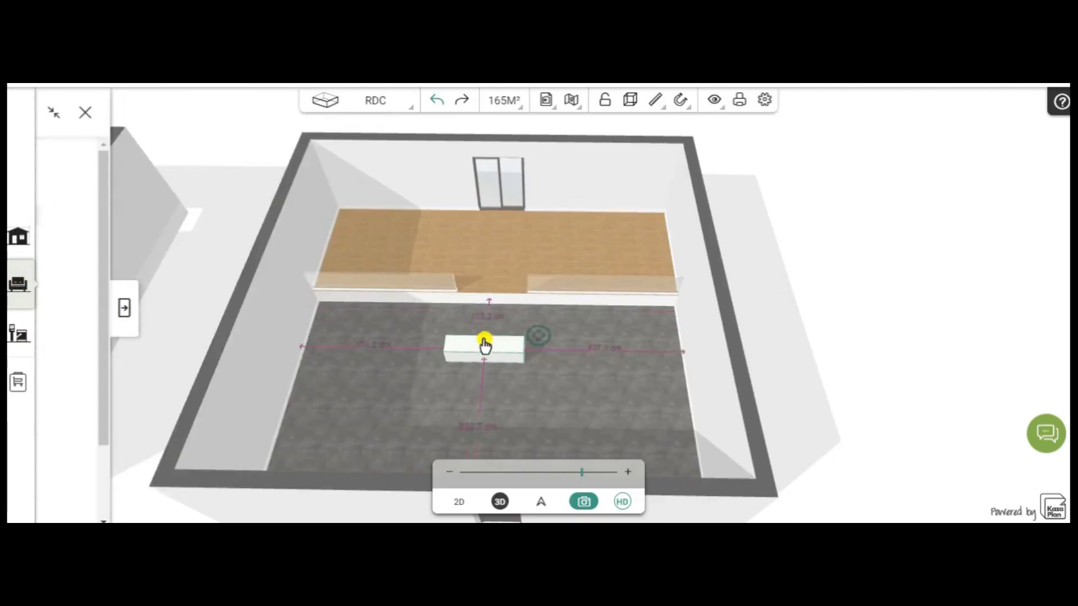
{"action": "left_click", "coordinate": [487, 334]}
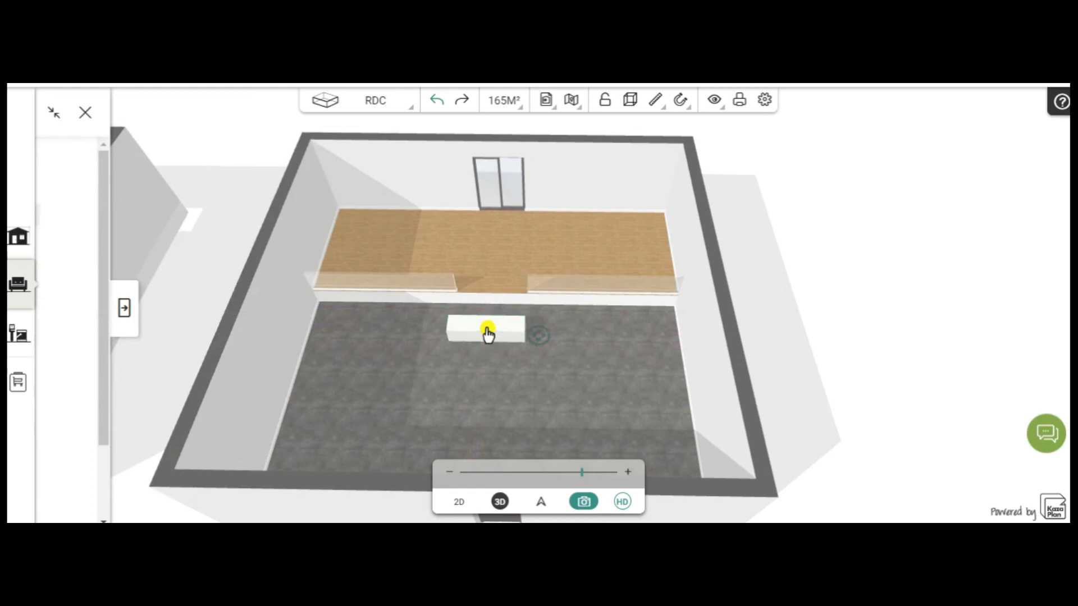
Set the height of the long cube on the dining-room floor to 25 cm
{"action": "left_click", "coordinate": [487, 334]}
{"action": "left_click", "coordinate": [434, 296]}
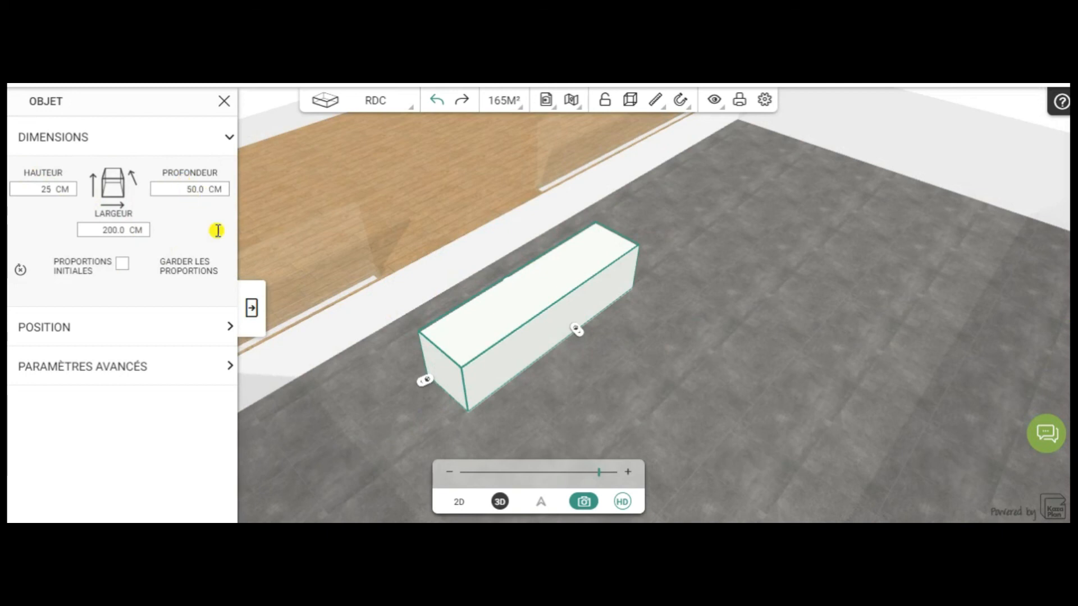
{"action": "left_click", "coordinate": [251, 306]}
{"action": "left_click_drag", "start_coordinate": [744, 368], "coordinate": [560, 386]}
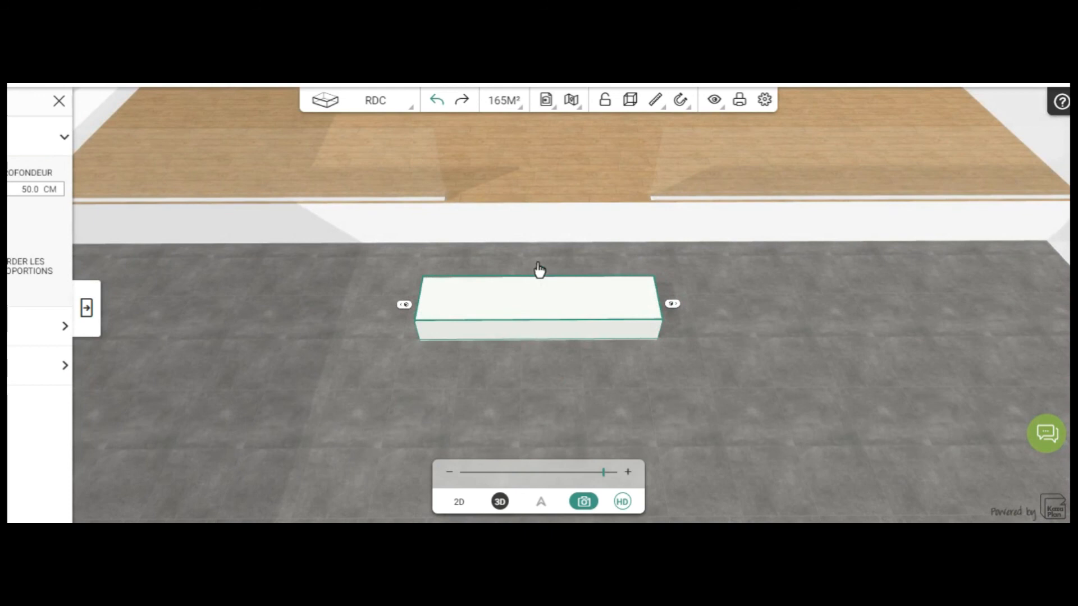
Move the long cube in plan view against the raised floor's edge at the partition opening, about 384 cm from the left wall and 398 cm from the right
{"action": "left_click", "coordinate": [462, 504]}
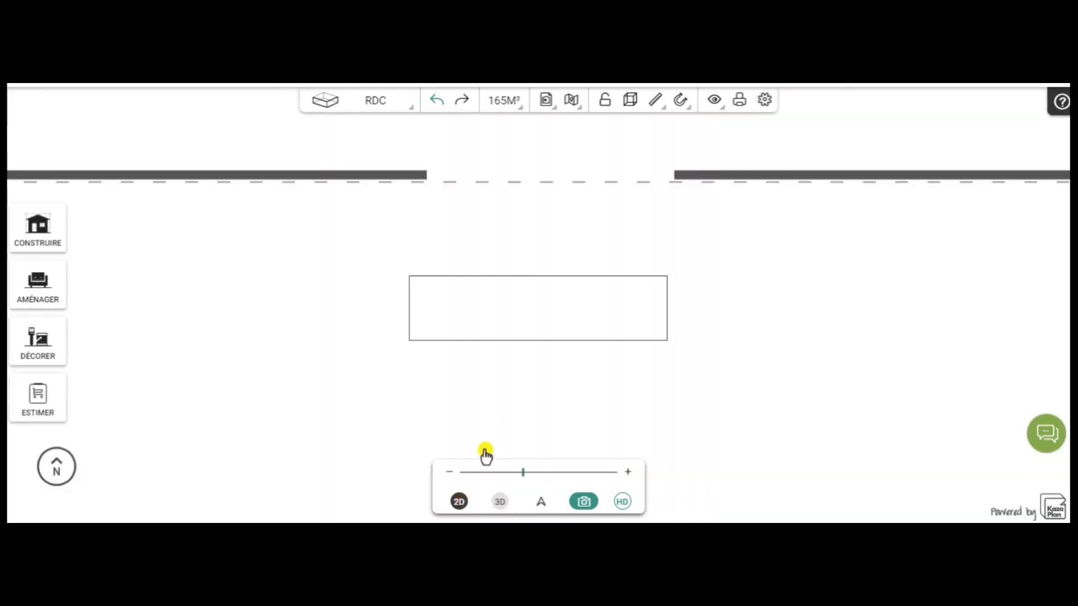
{"action": "left_click_drag", "start_coordinate": [521, 259], "coordinate": [517, 222]}
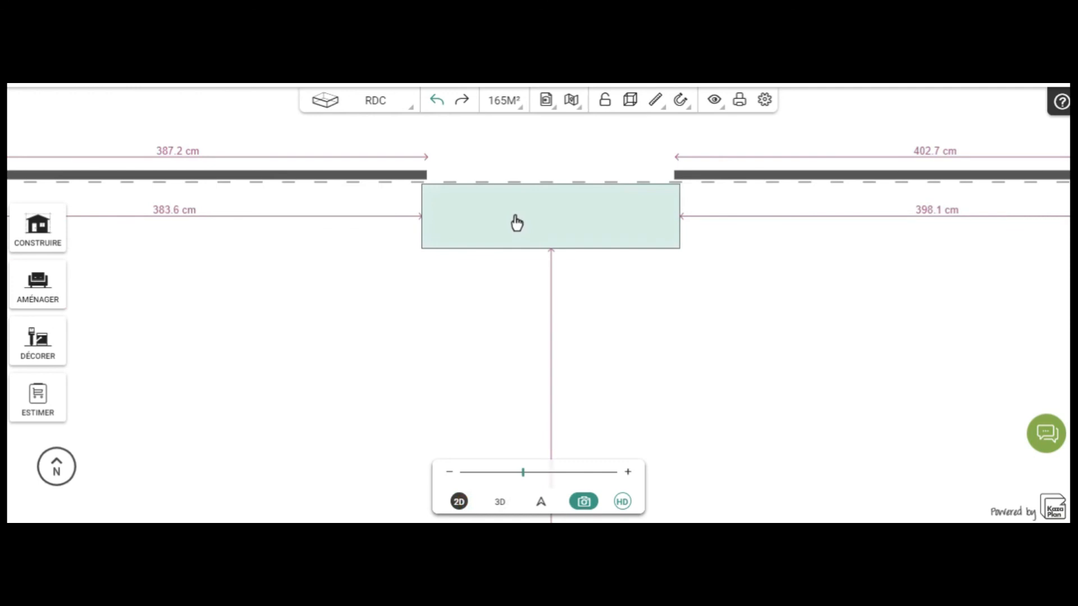
{"action": "left_click", "coordinate": [516, 223]}
{"action": "left_click", "coordinate": [497, 501]}
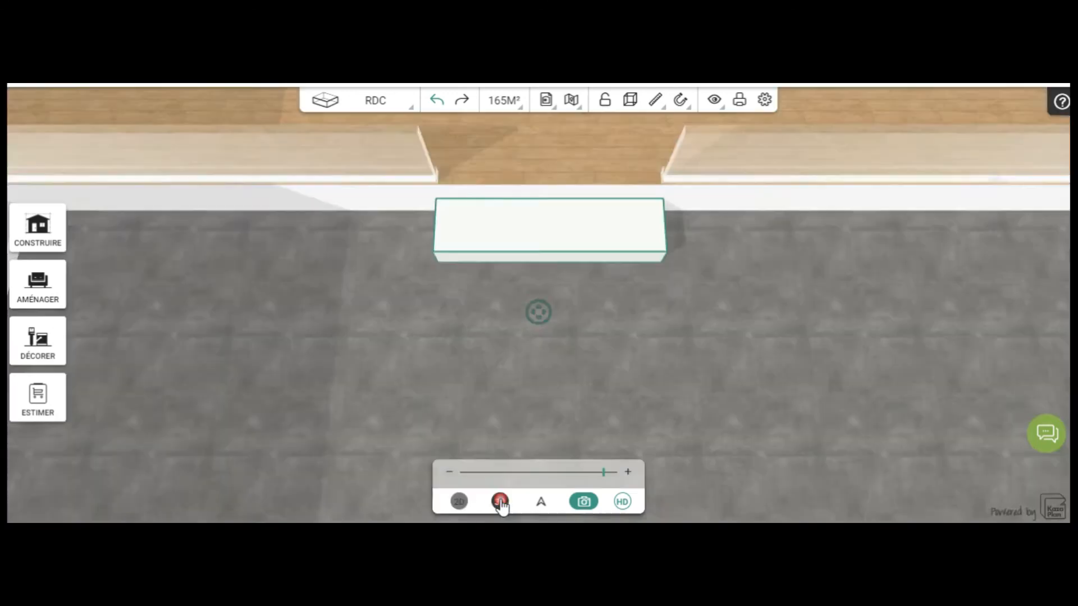
{"action": "scroll", "coordinate": [412, 410], "scroll_direction": "down", "scroll_amount": 2}
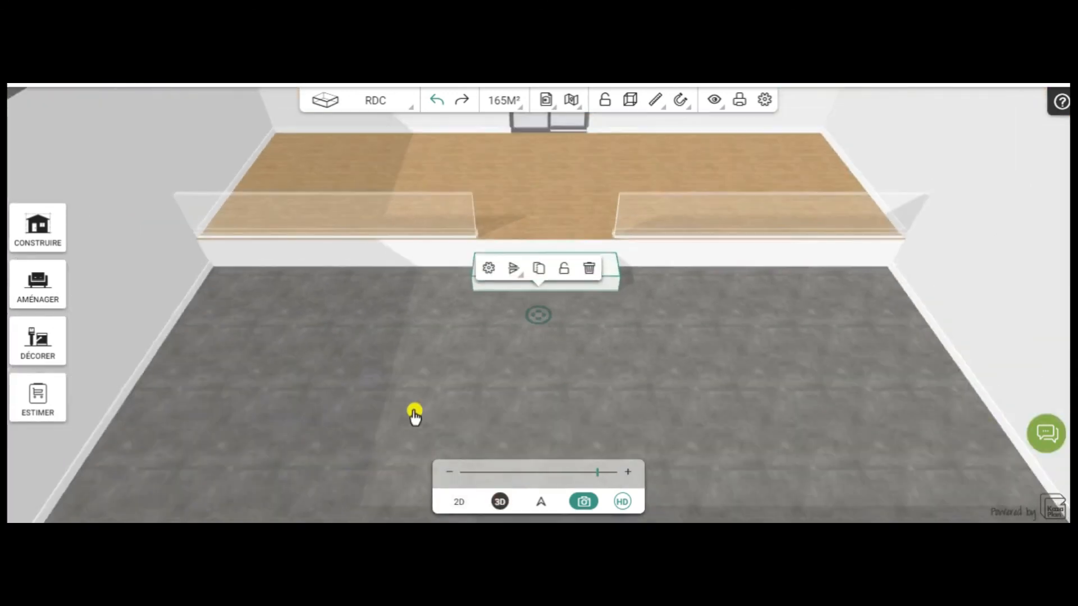
{"action": "left_click", "coordinate": [459, 501]}
{"action": "left_click", "coordinate": [500, 501]}
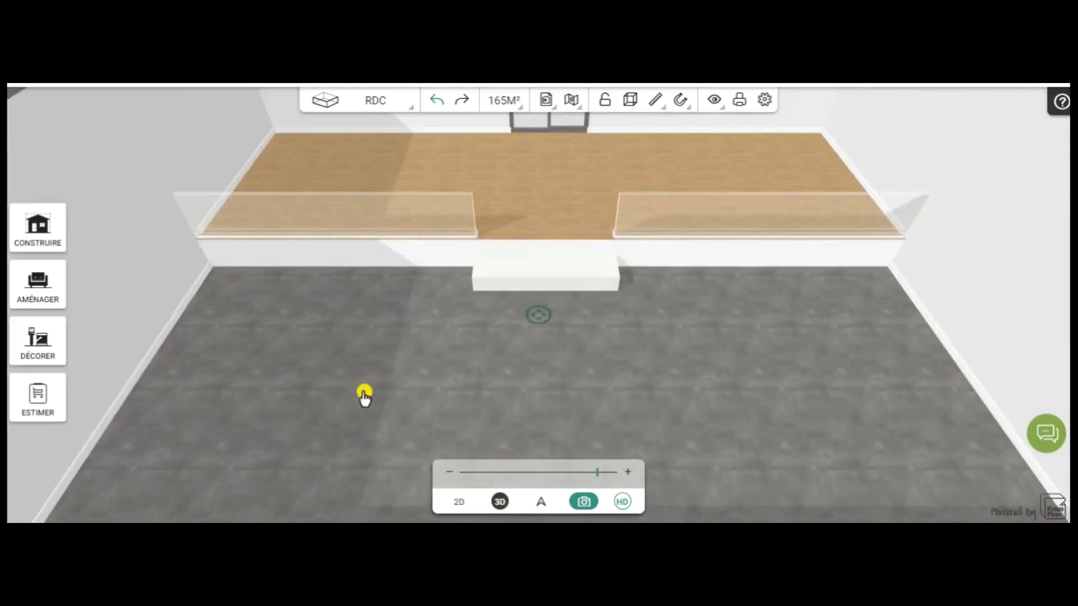
Examine both split-level houses and their access steps from several angles in 3D
{"action": "scroll", "coordinate": [364, 393], "scroll_direction": "down", "scroll_amount": 1}
{"action": "mouse_move", "coordinate": [568, 385]}
{"action": "left_mouse_down"}
{"action": "mouse_move", "coordinate": [443, 373]}
{"action": "mouse_move", "coordinate": [281, 312]}
{"action": "mouse_move", "coordinate": [303, 335]}
{"action": "mouse_move", "coordinate": [423, 385]}
{"action": "mouse_move", "coordinate": [514, 389]}
{"action": "mouse_move", "coordinate": [562, 315]}
{"action": "mouse_move", "coordinate": [562, 356]}
{"action": "mouse_move", "coordinate": [529, 353]}
{"action": "mouse_move", "coordinate": [580, 397]}
{"action": "left_mouse_up"}
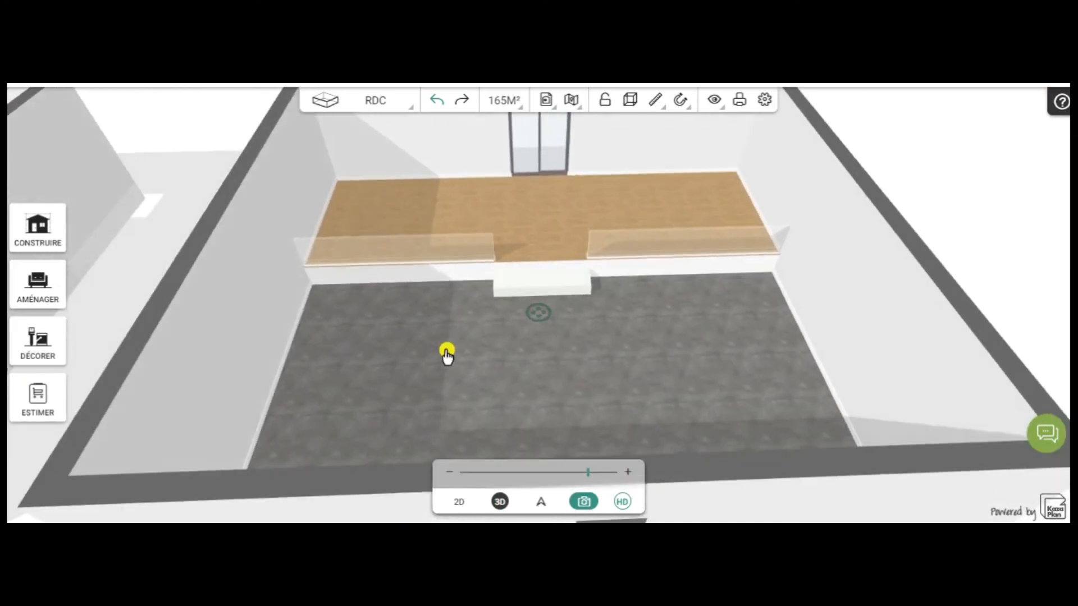
{"action": "scroll", "coordinate": [447, 353], "scroll_direction": "down", "scroll_amount": 5}
{"action": "left_click_drag", "start_coordinate": [440, 334], "coordinate": [470, 359]}
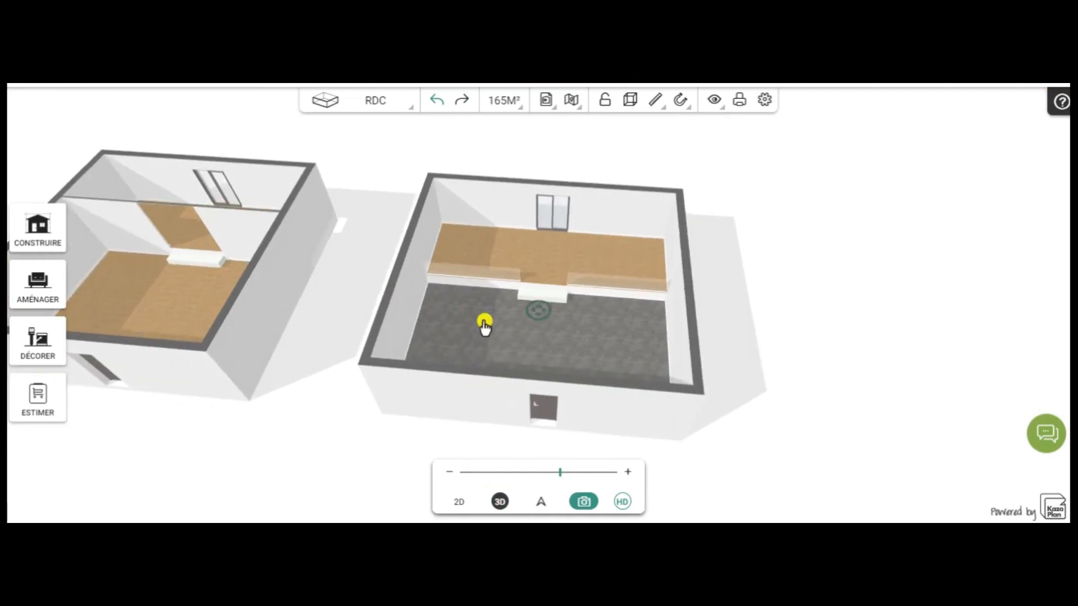
{"action": "left_click_drag", "start_coordinate": [491, 335], "coordinate": [445, 352]}
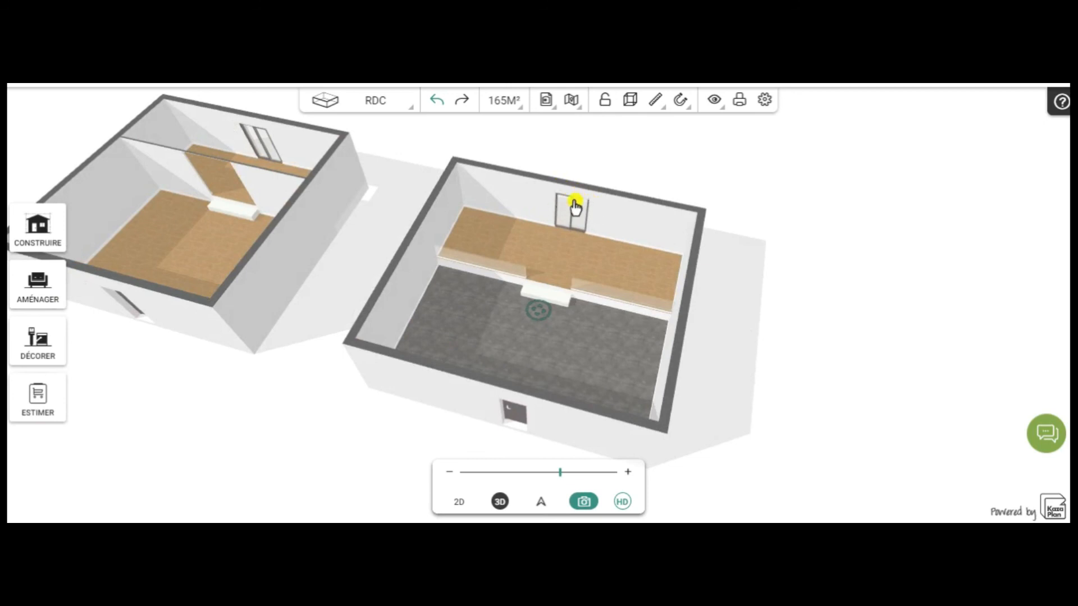
{"action": "left_click_drag", "start_coordinate": [464, 320], "coordinate": [814, 87]}
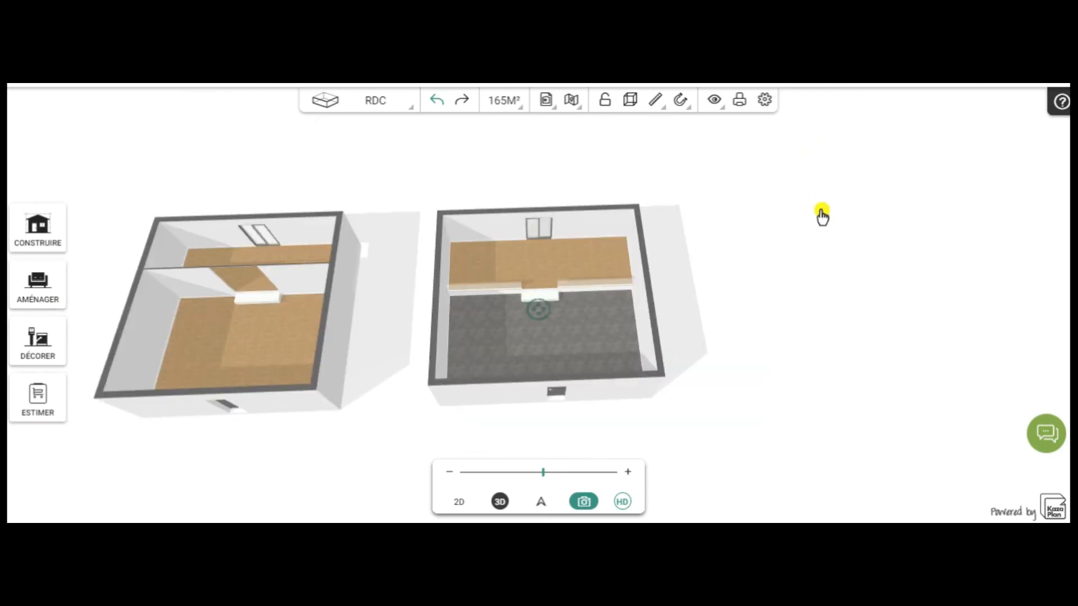